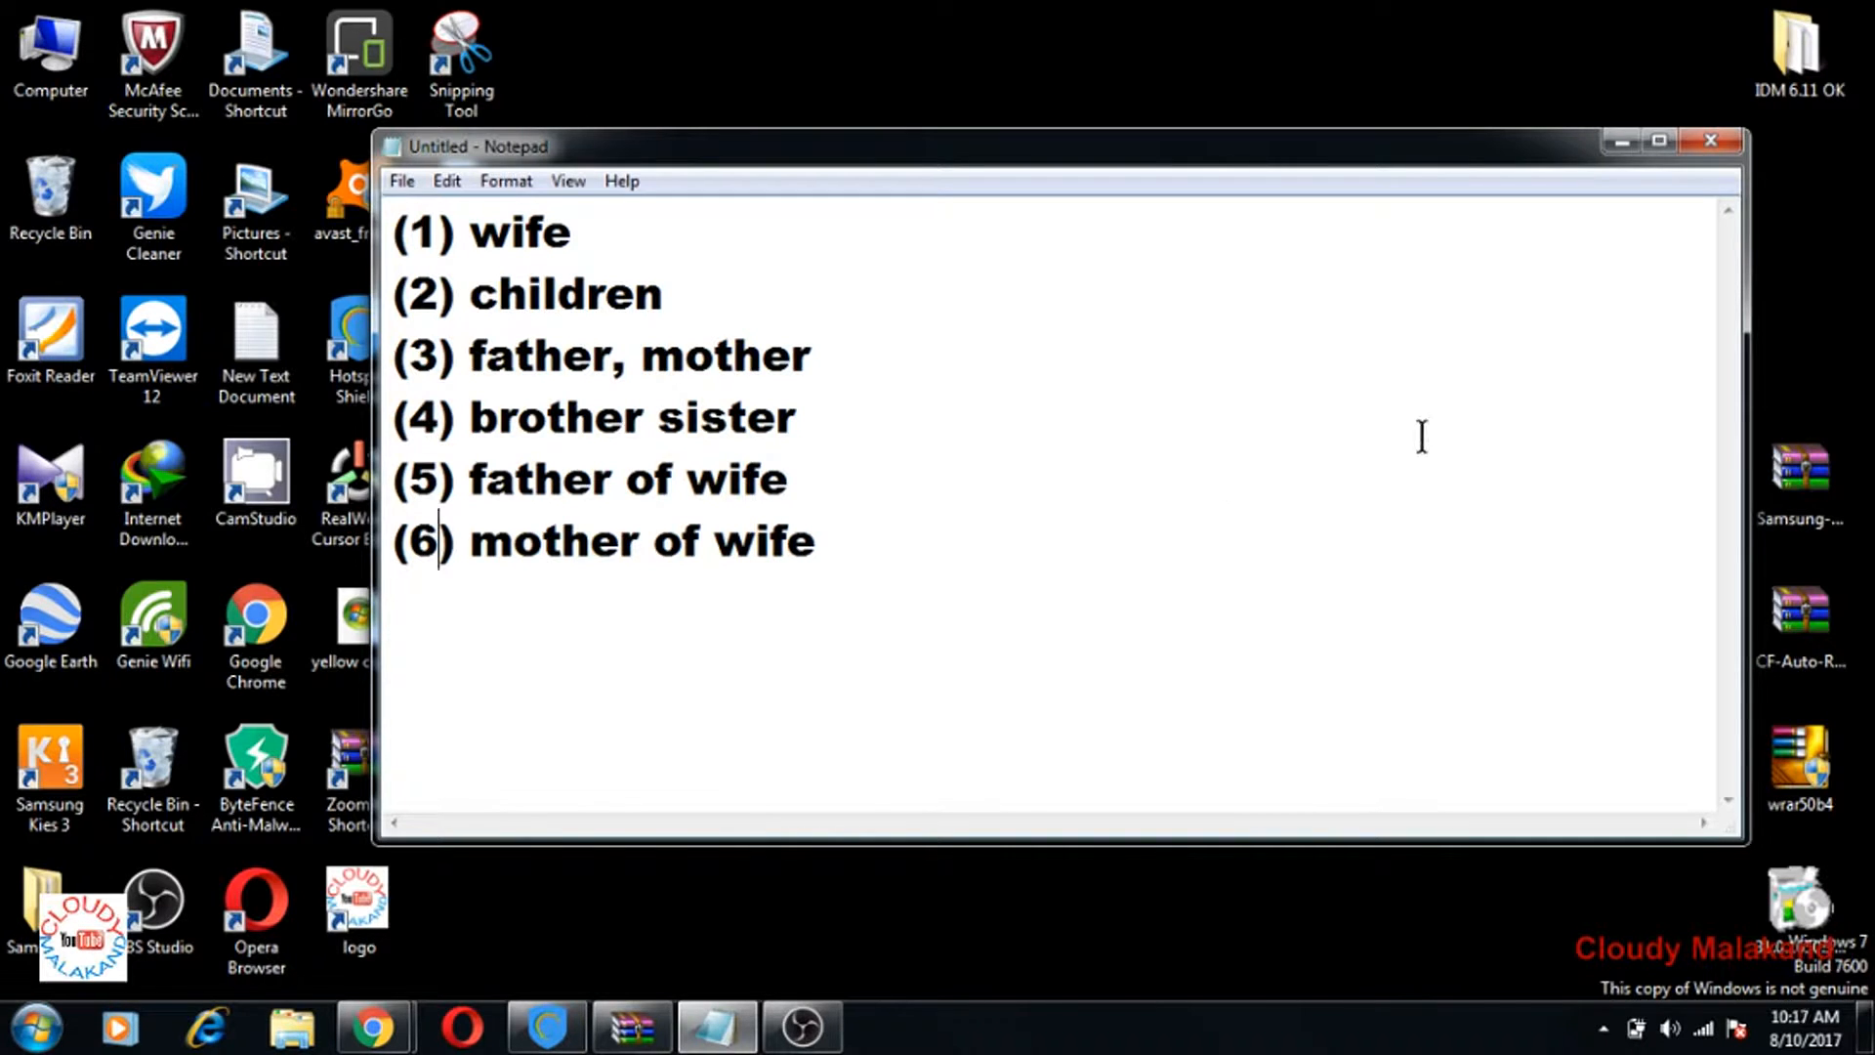
Step: Minimize the Notepad window holding the six-item relatives list to reveal the desktop
click(1622, 144)
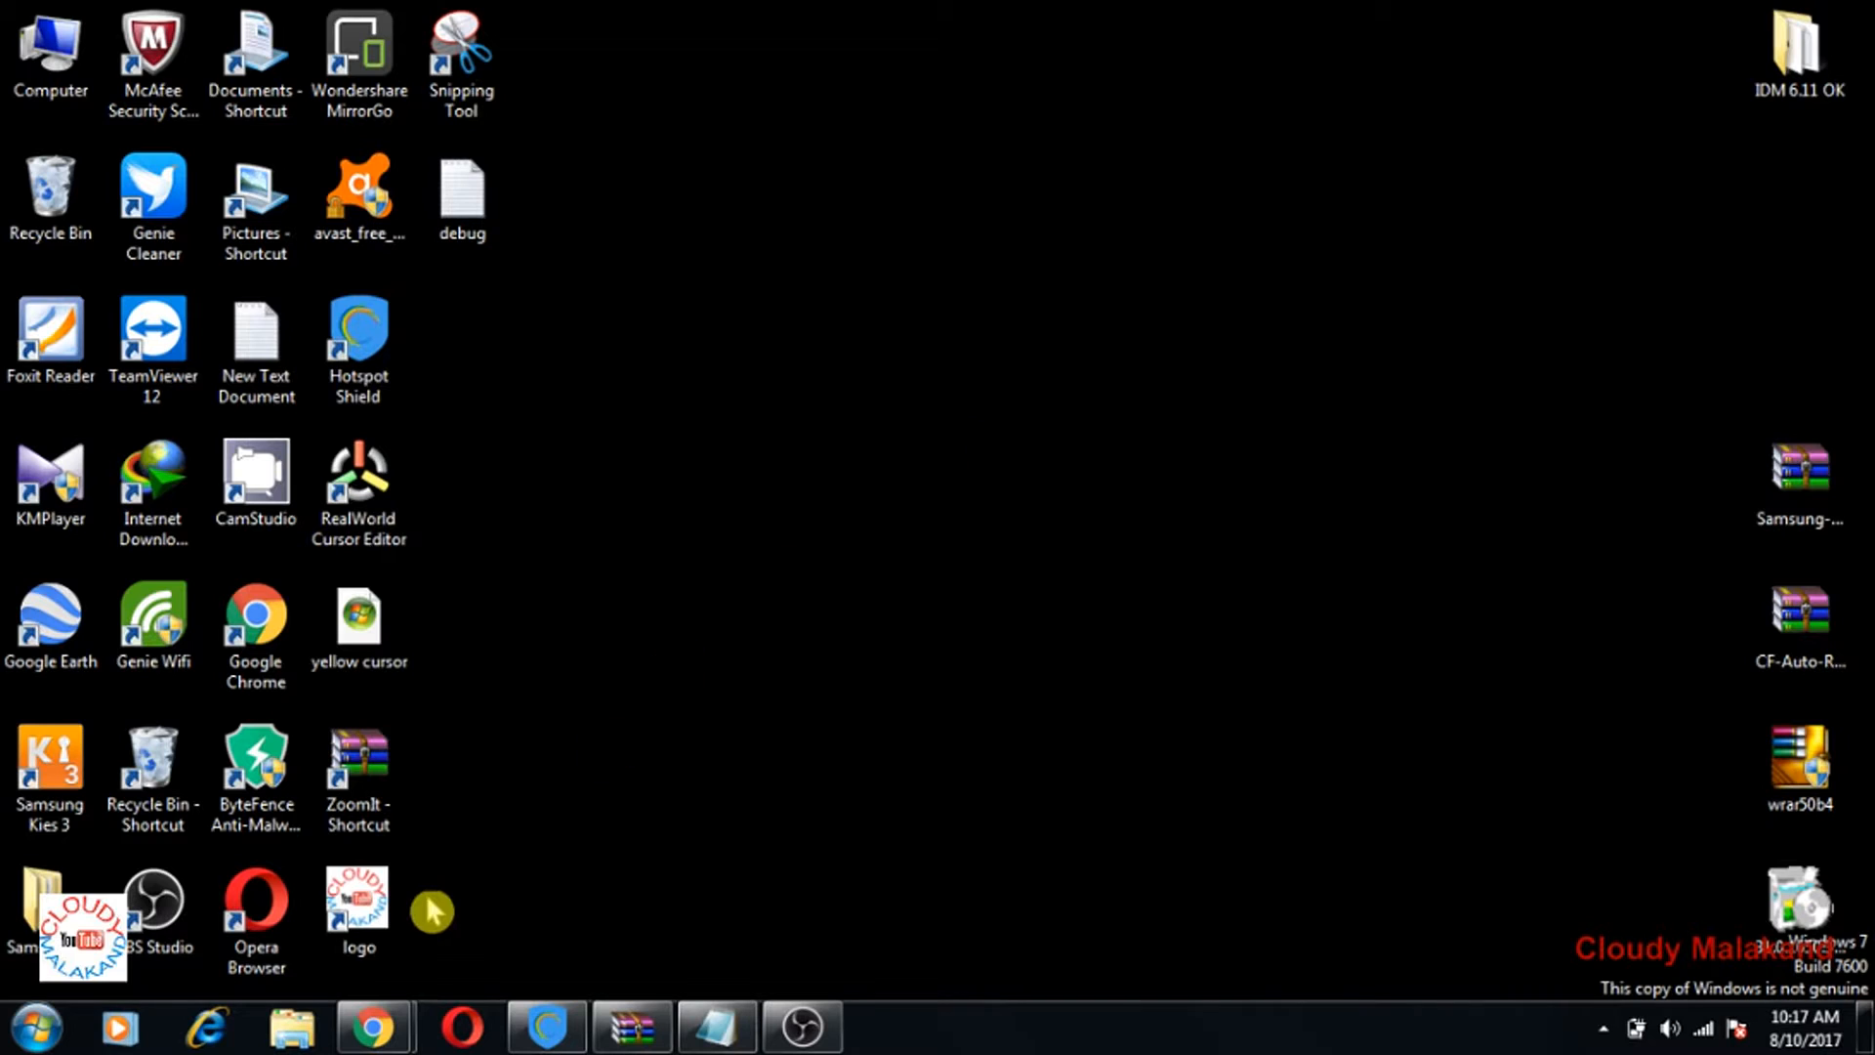
mouse_move(388, 1042)
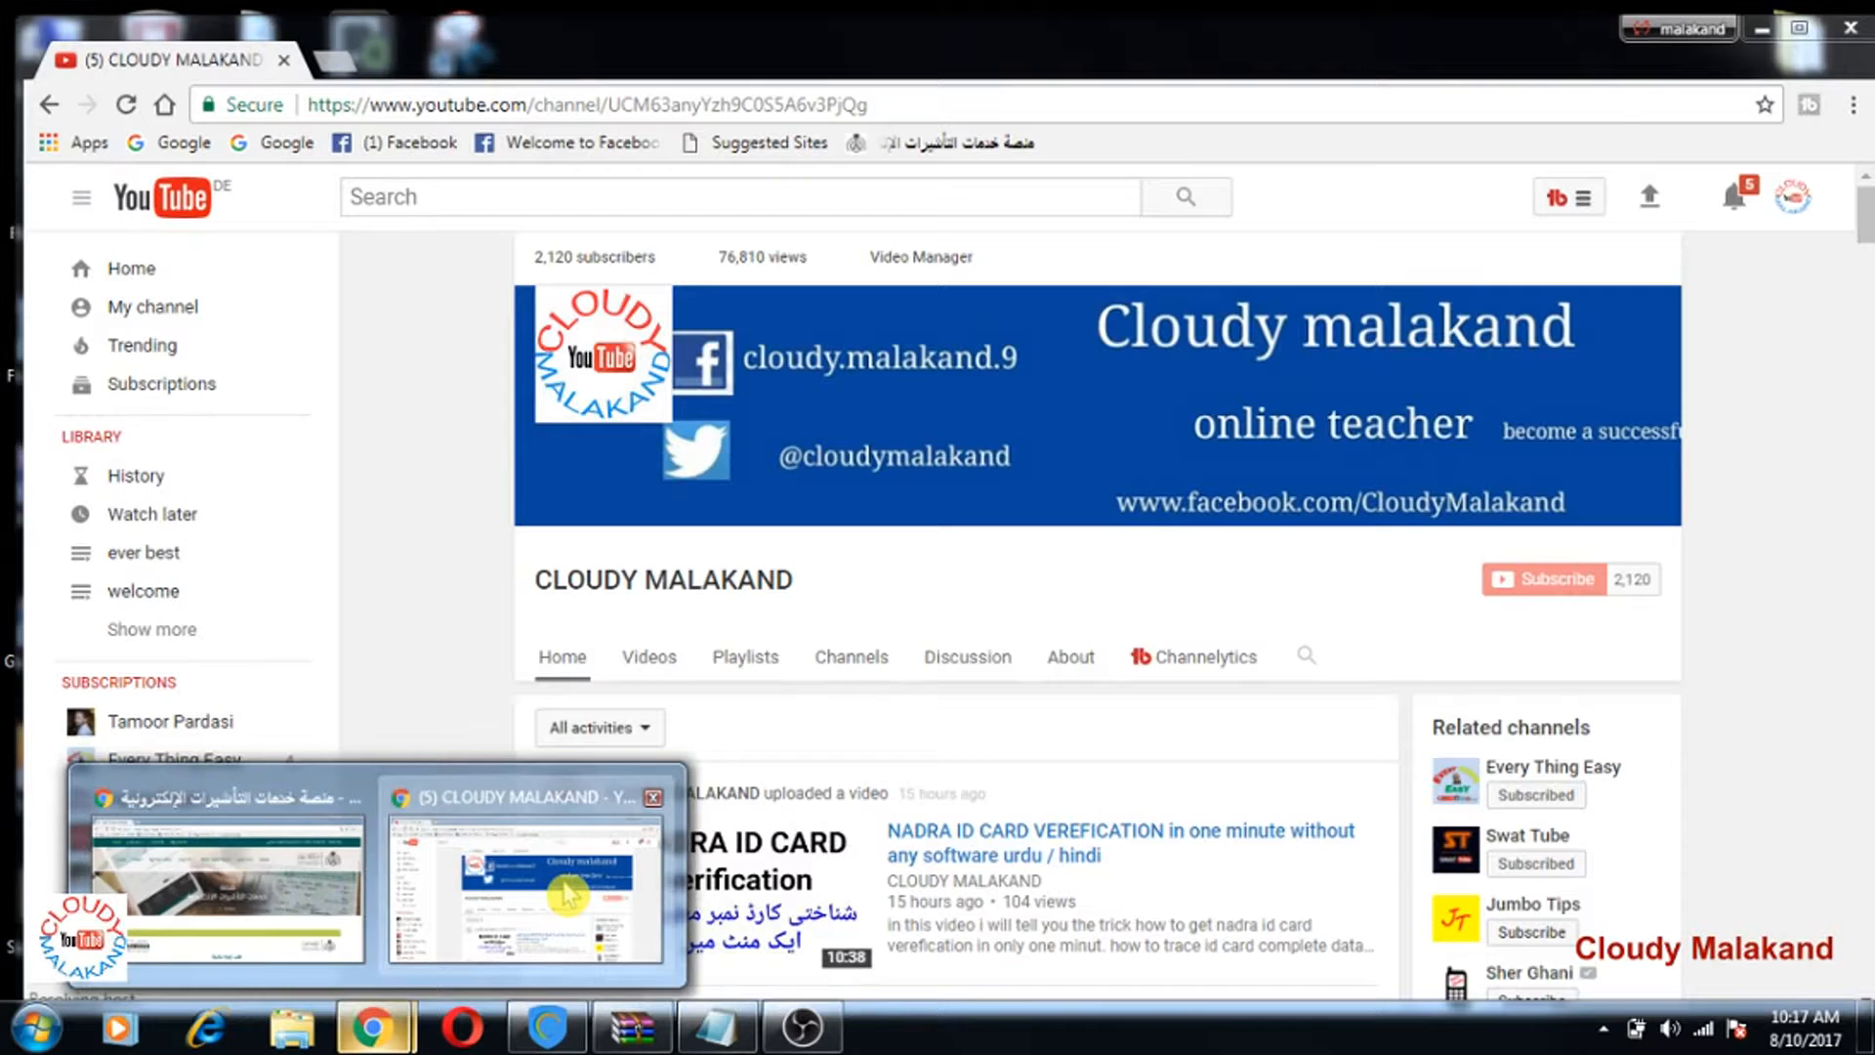
click(518, 898)
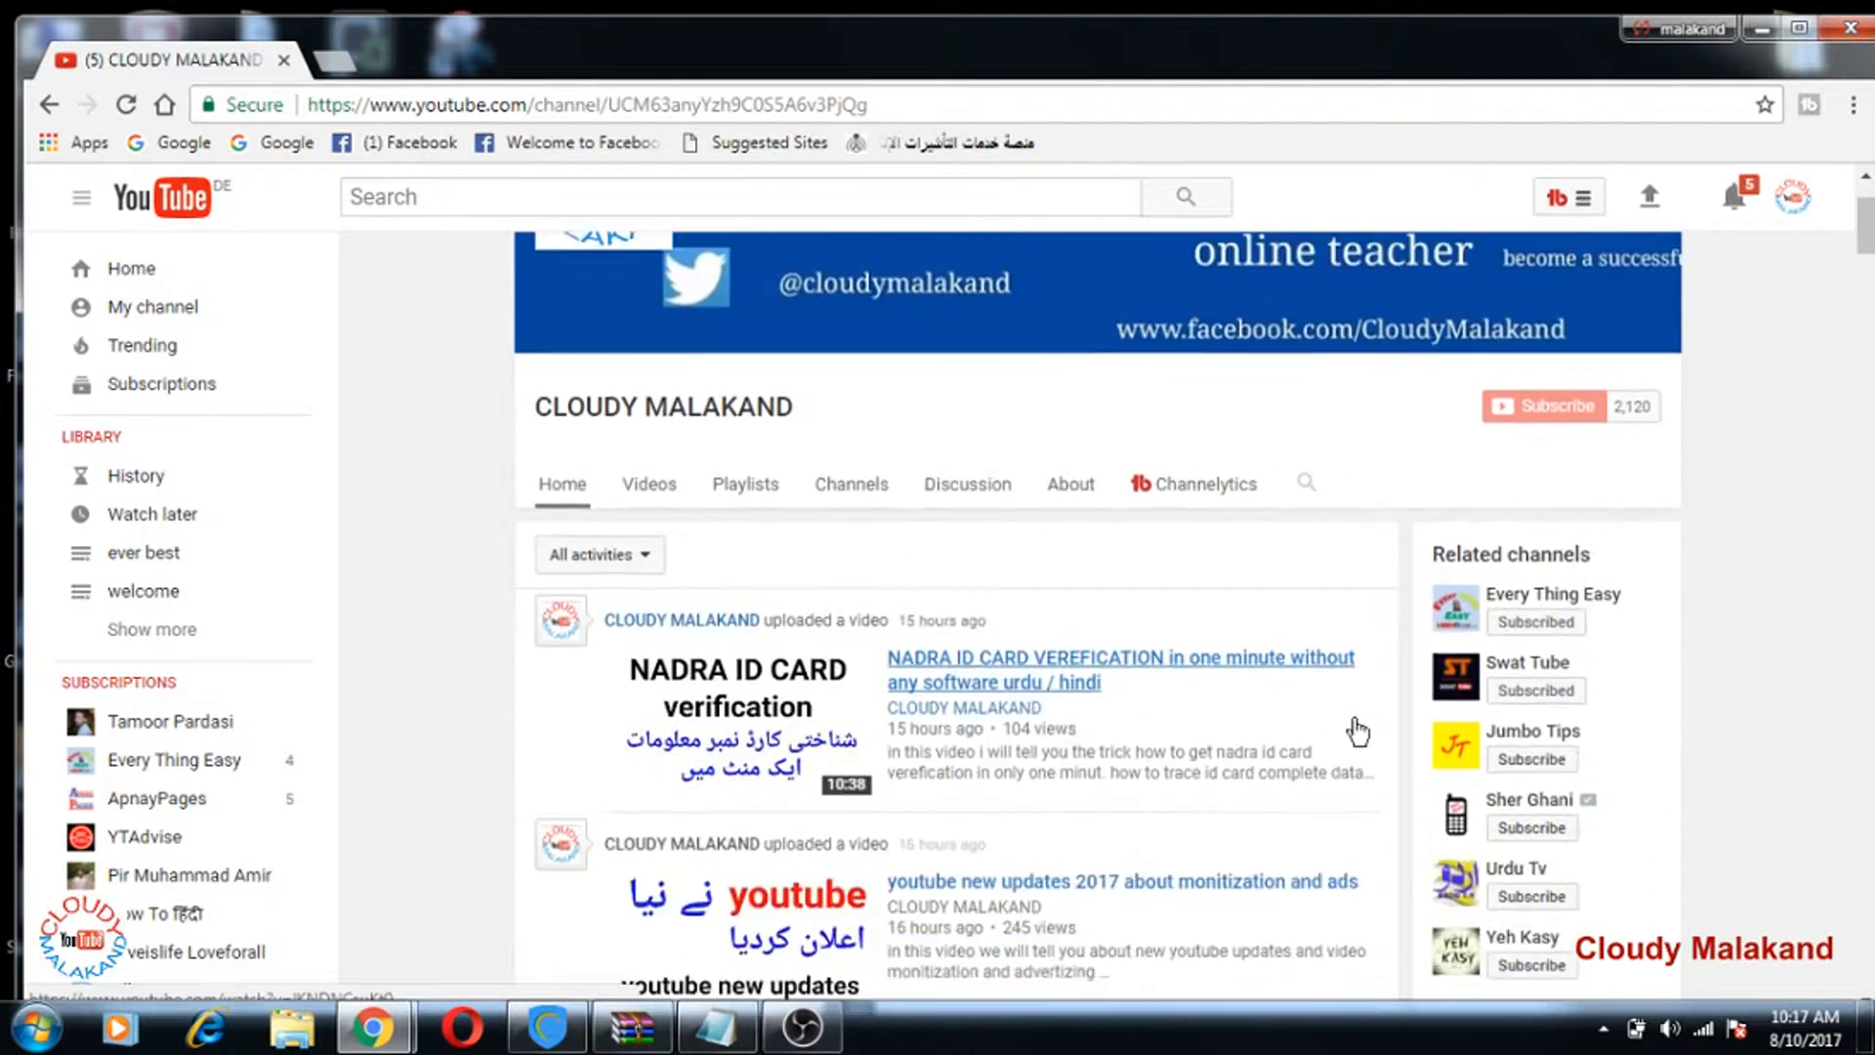
scroll(1351, 732, down, 3)
scroll(1351, 736, up, 3)
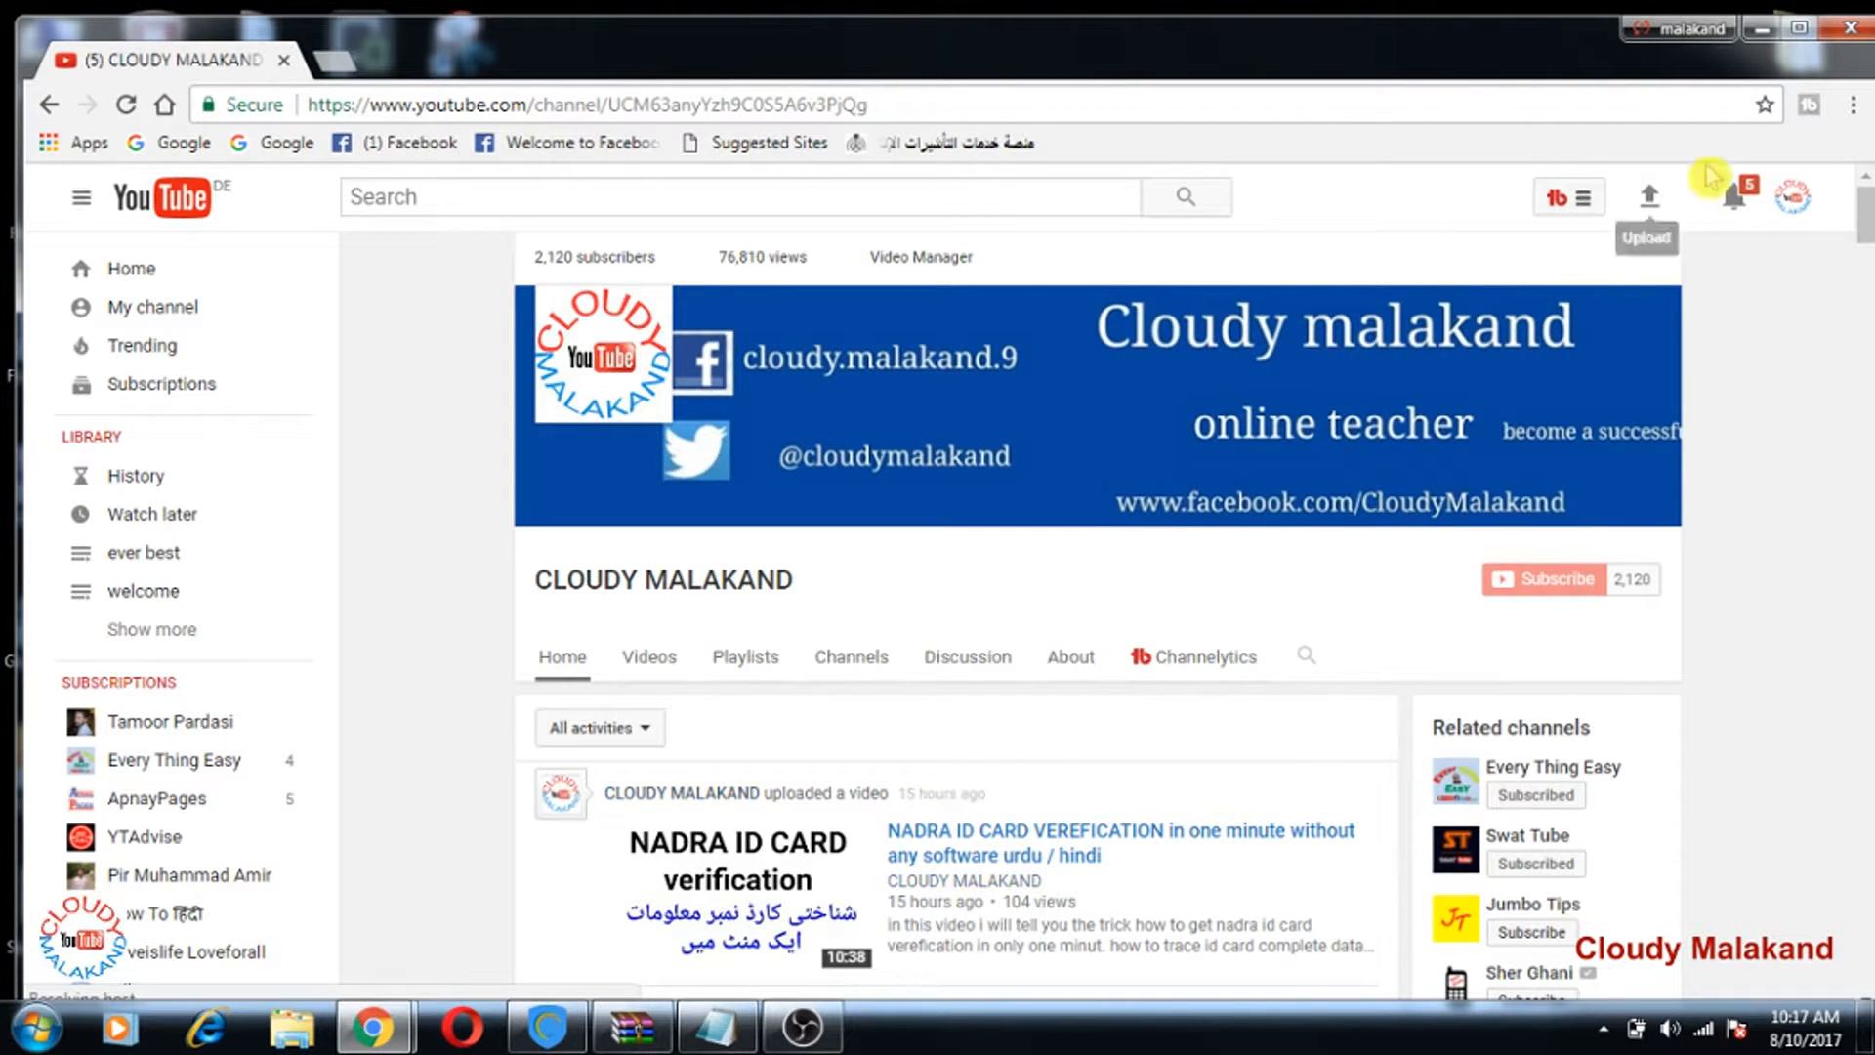
click(1762, 28)
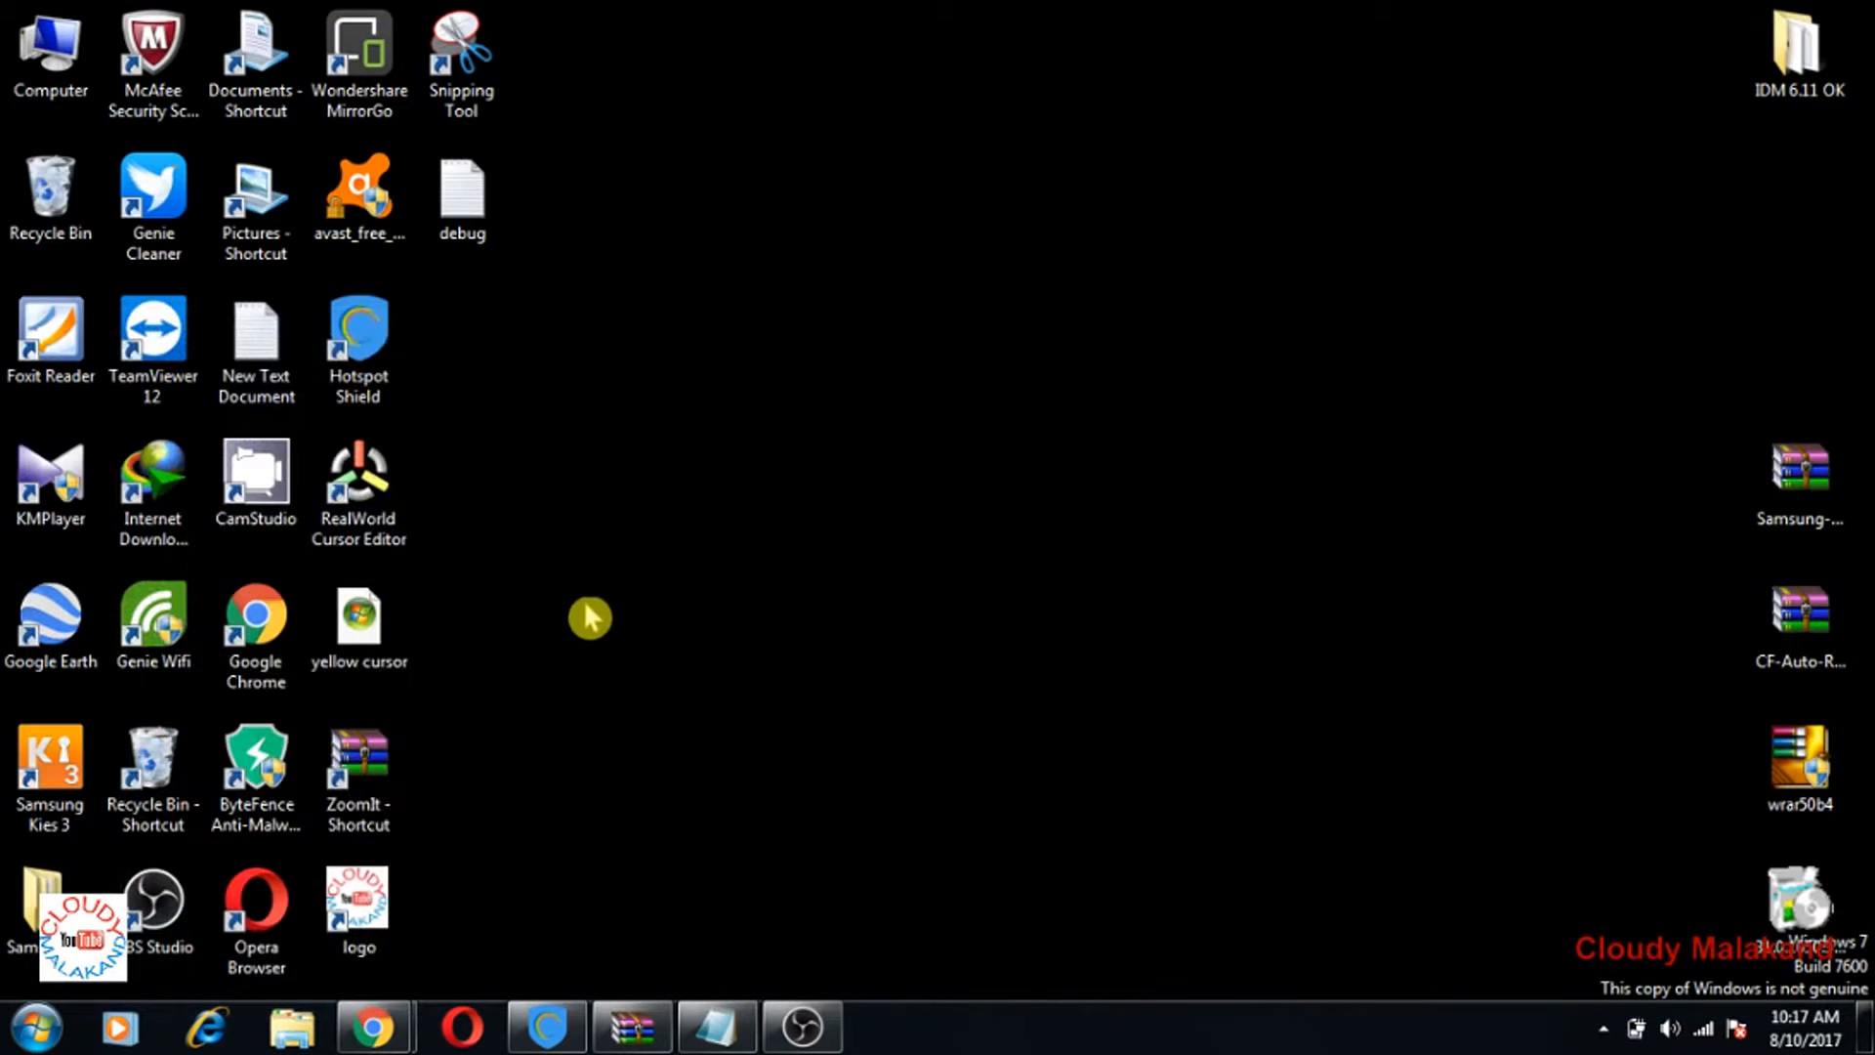
double_click(267, 667)
click(847, 587)
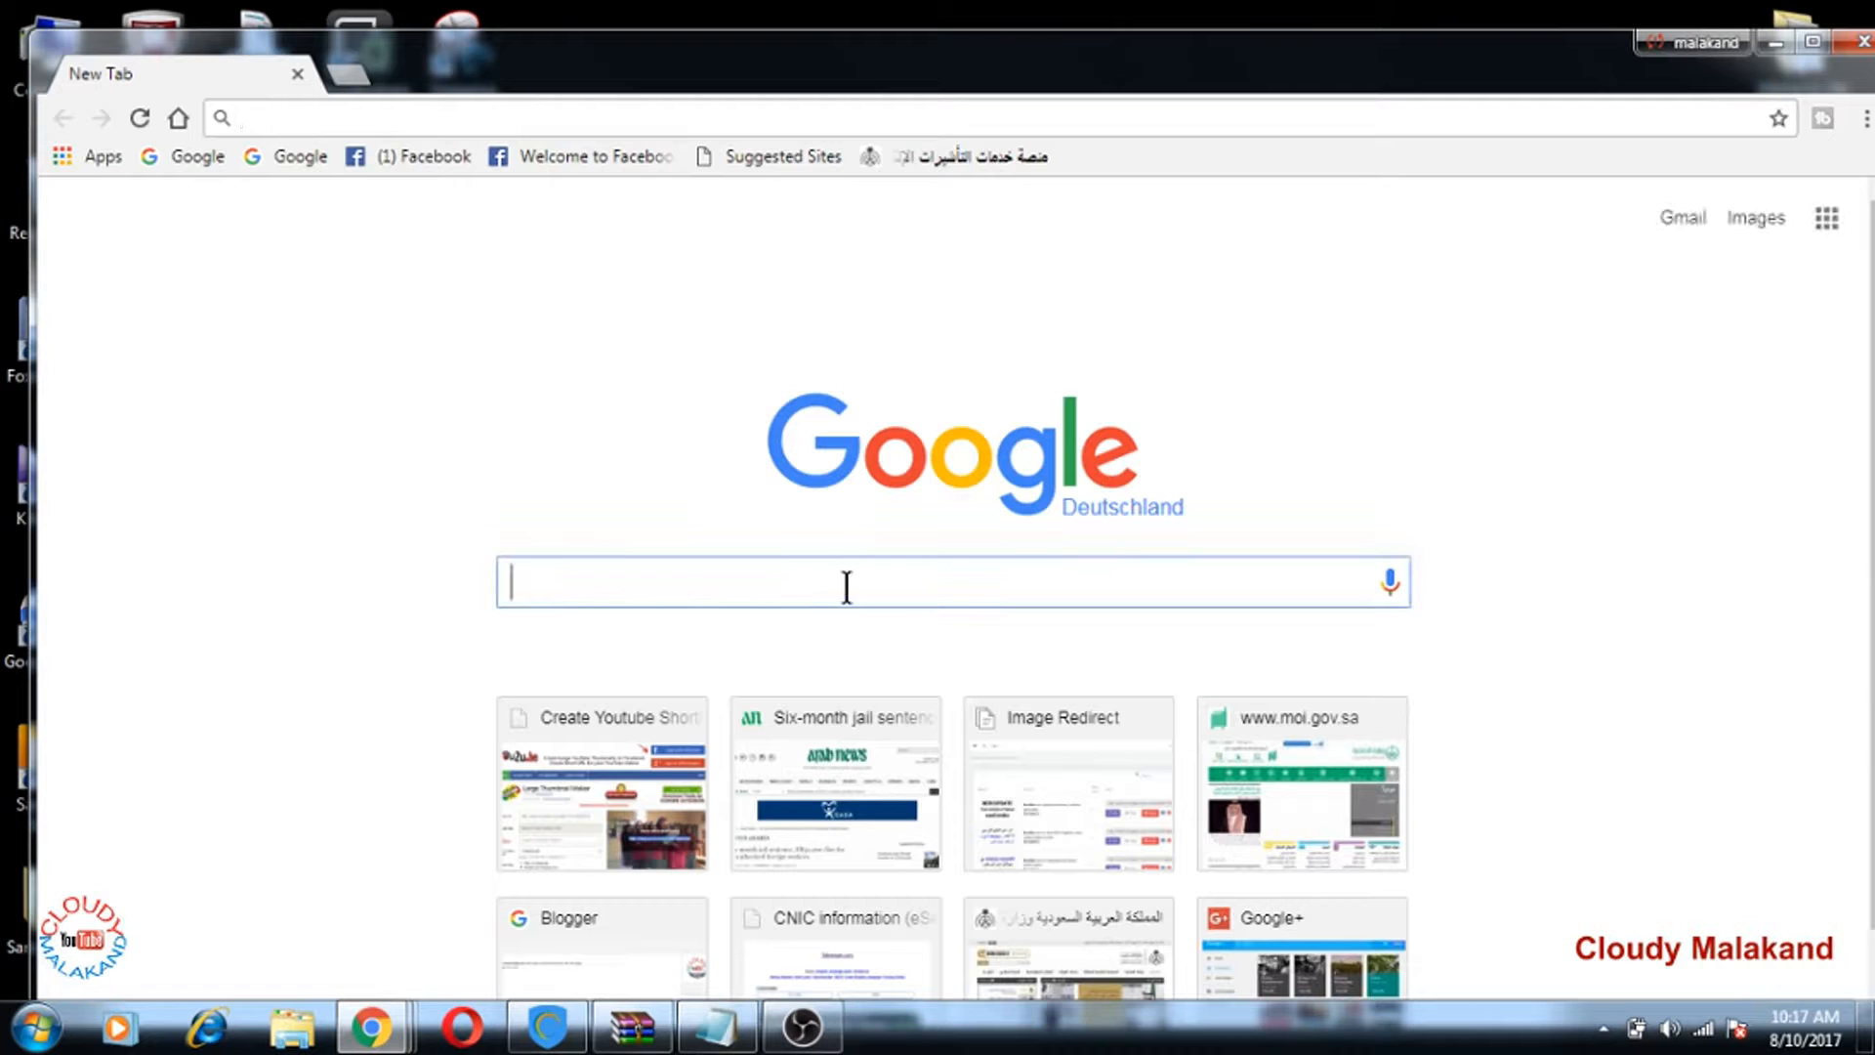
text(mofa)
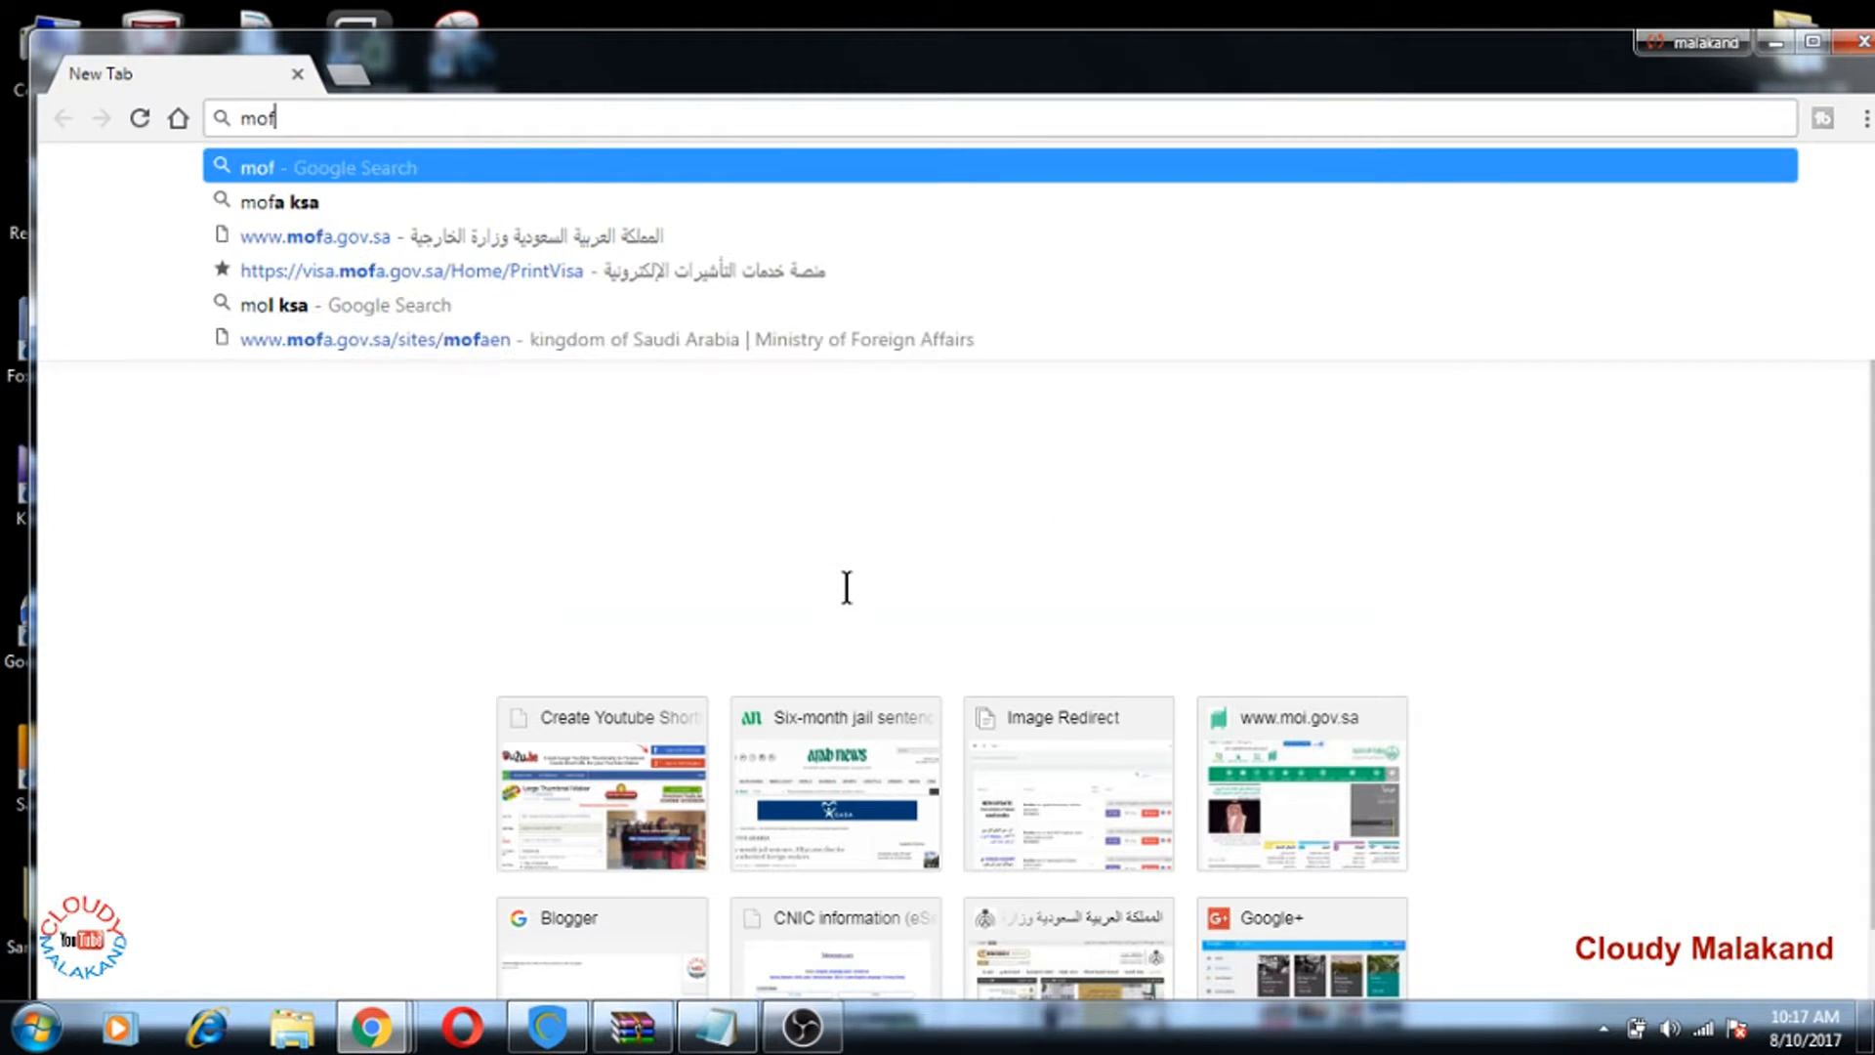
click(305, 238)
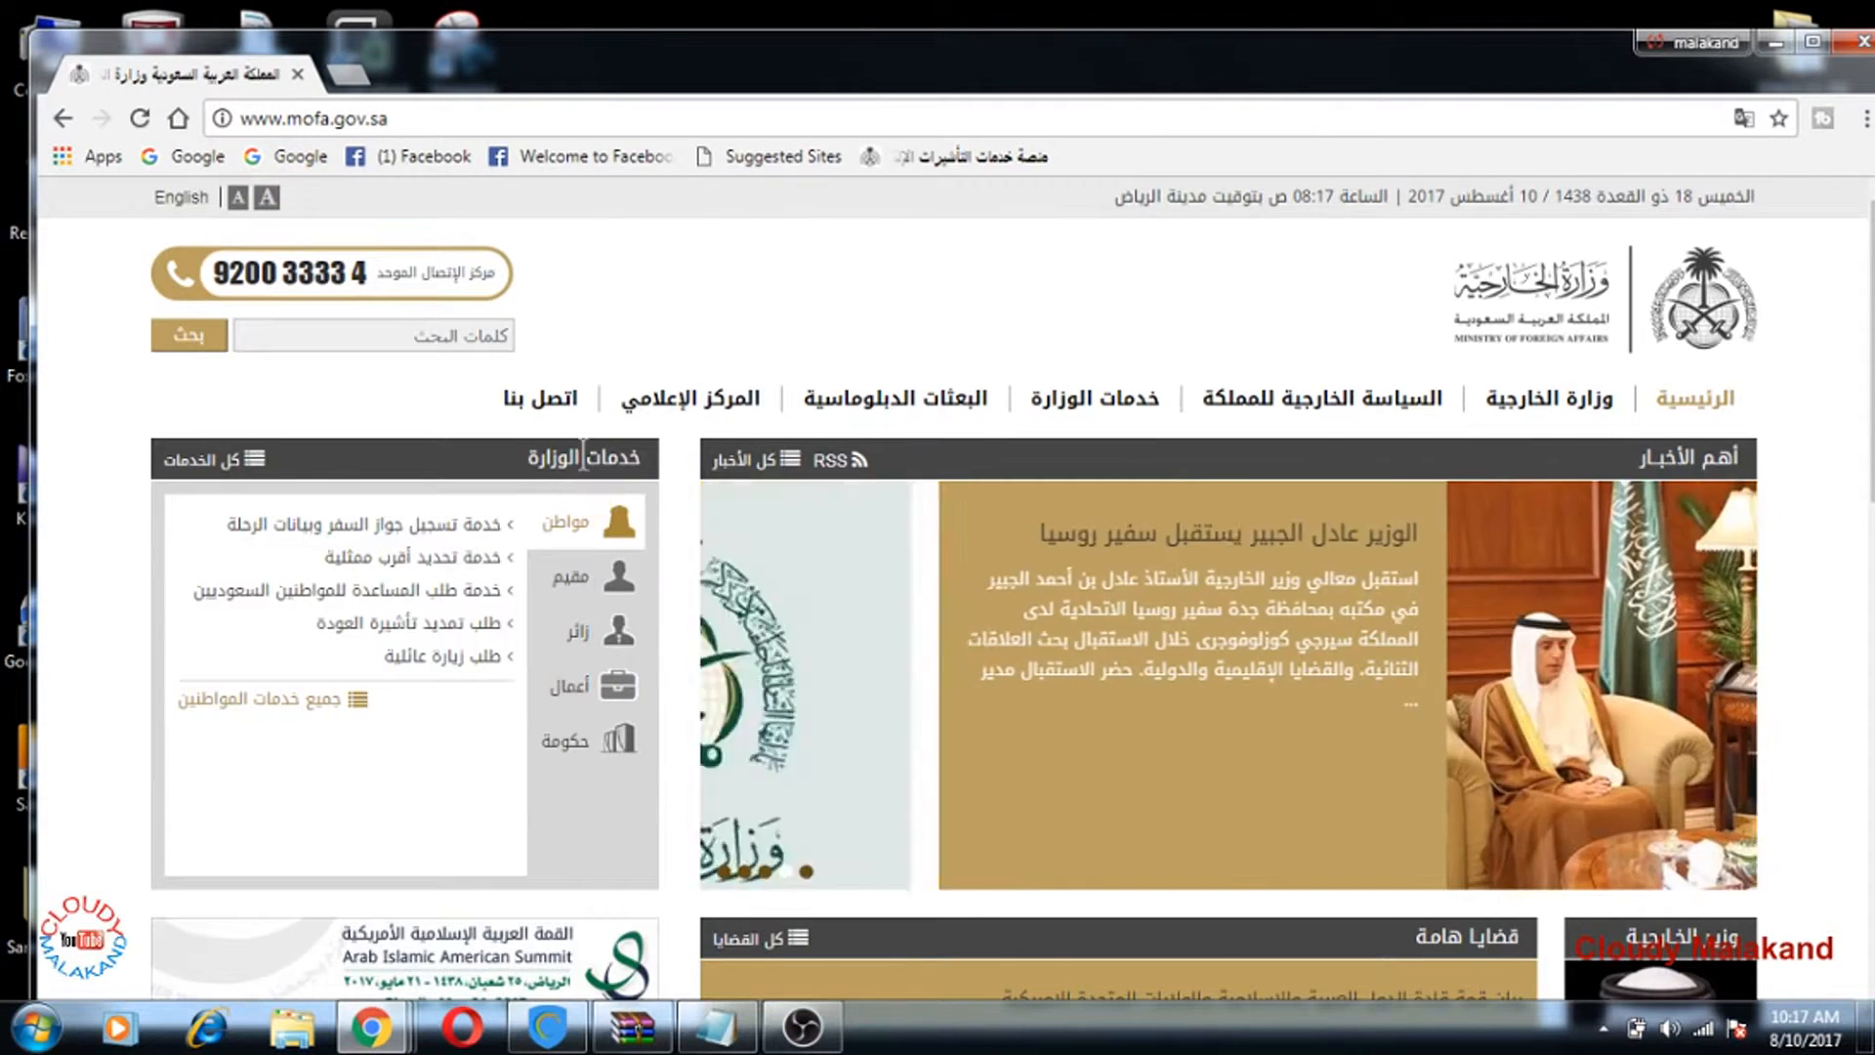
Step: Switch the MOFA website to English
scroll(727, 463, down, 8)
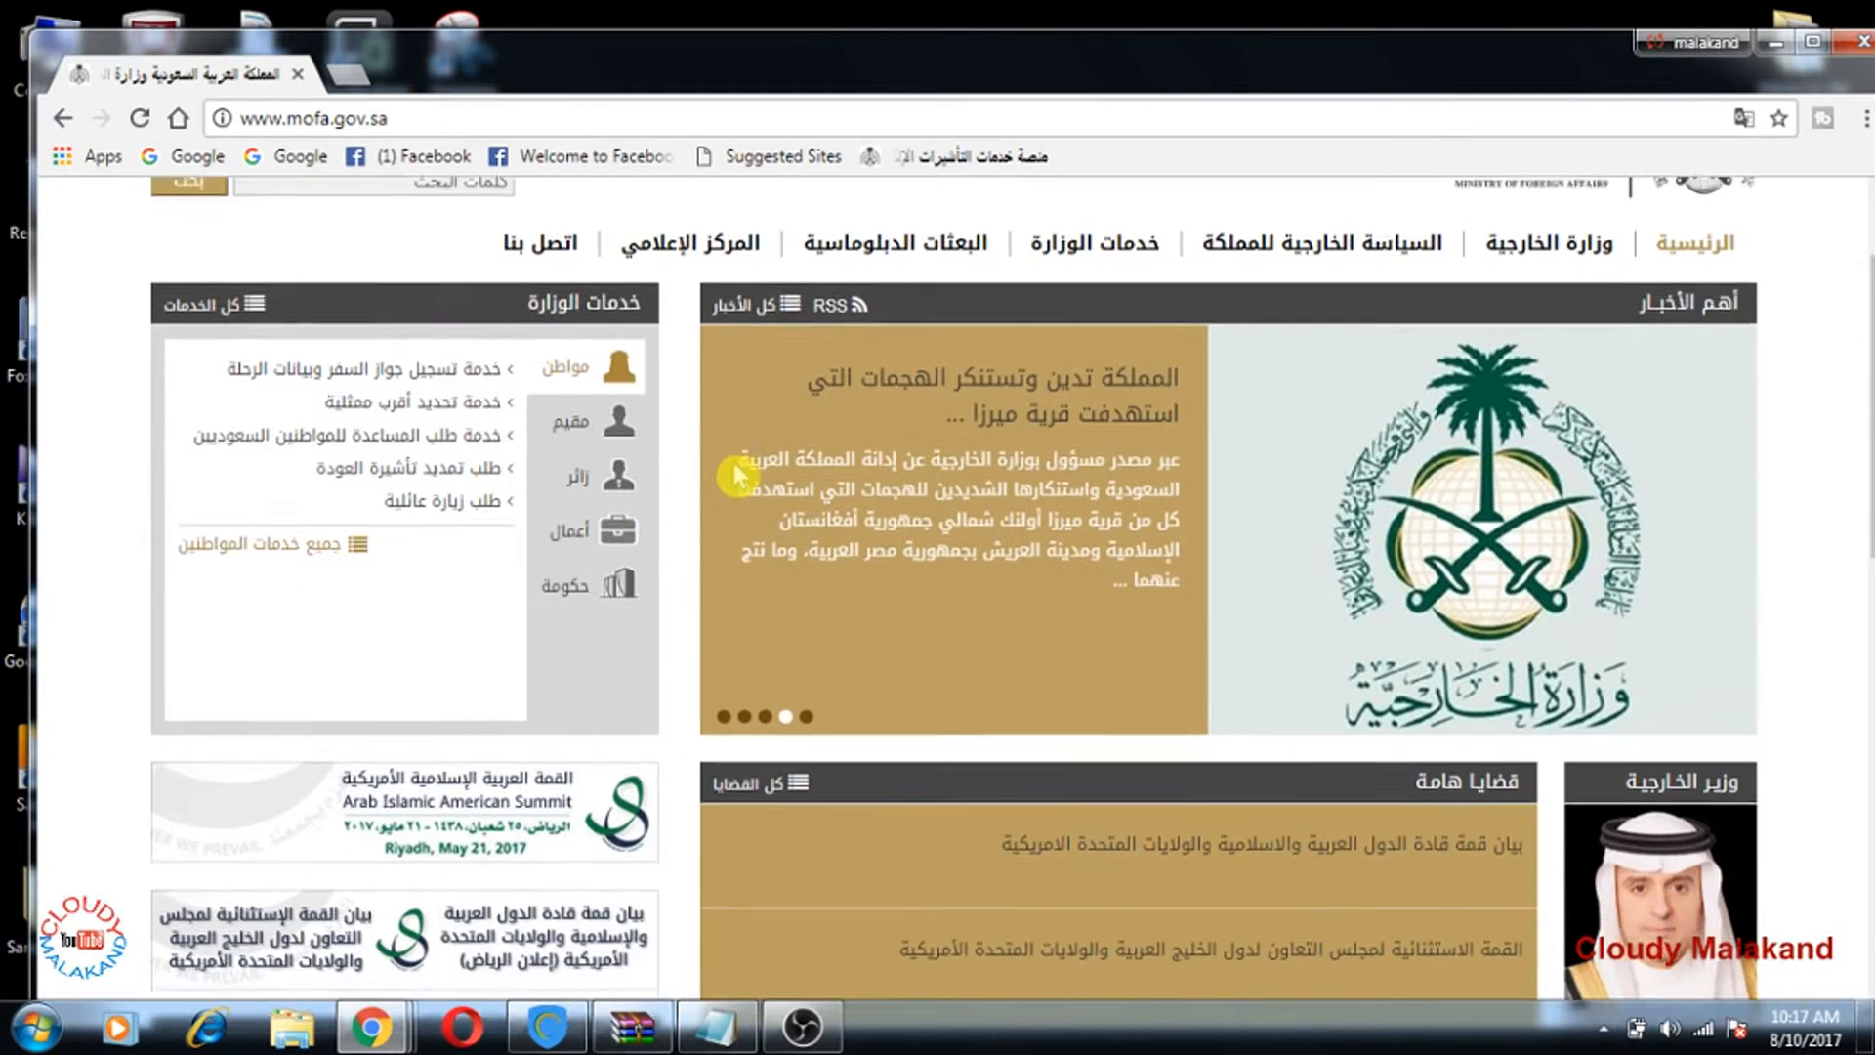
scroll(739, 478, up, 8)
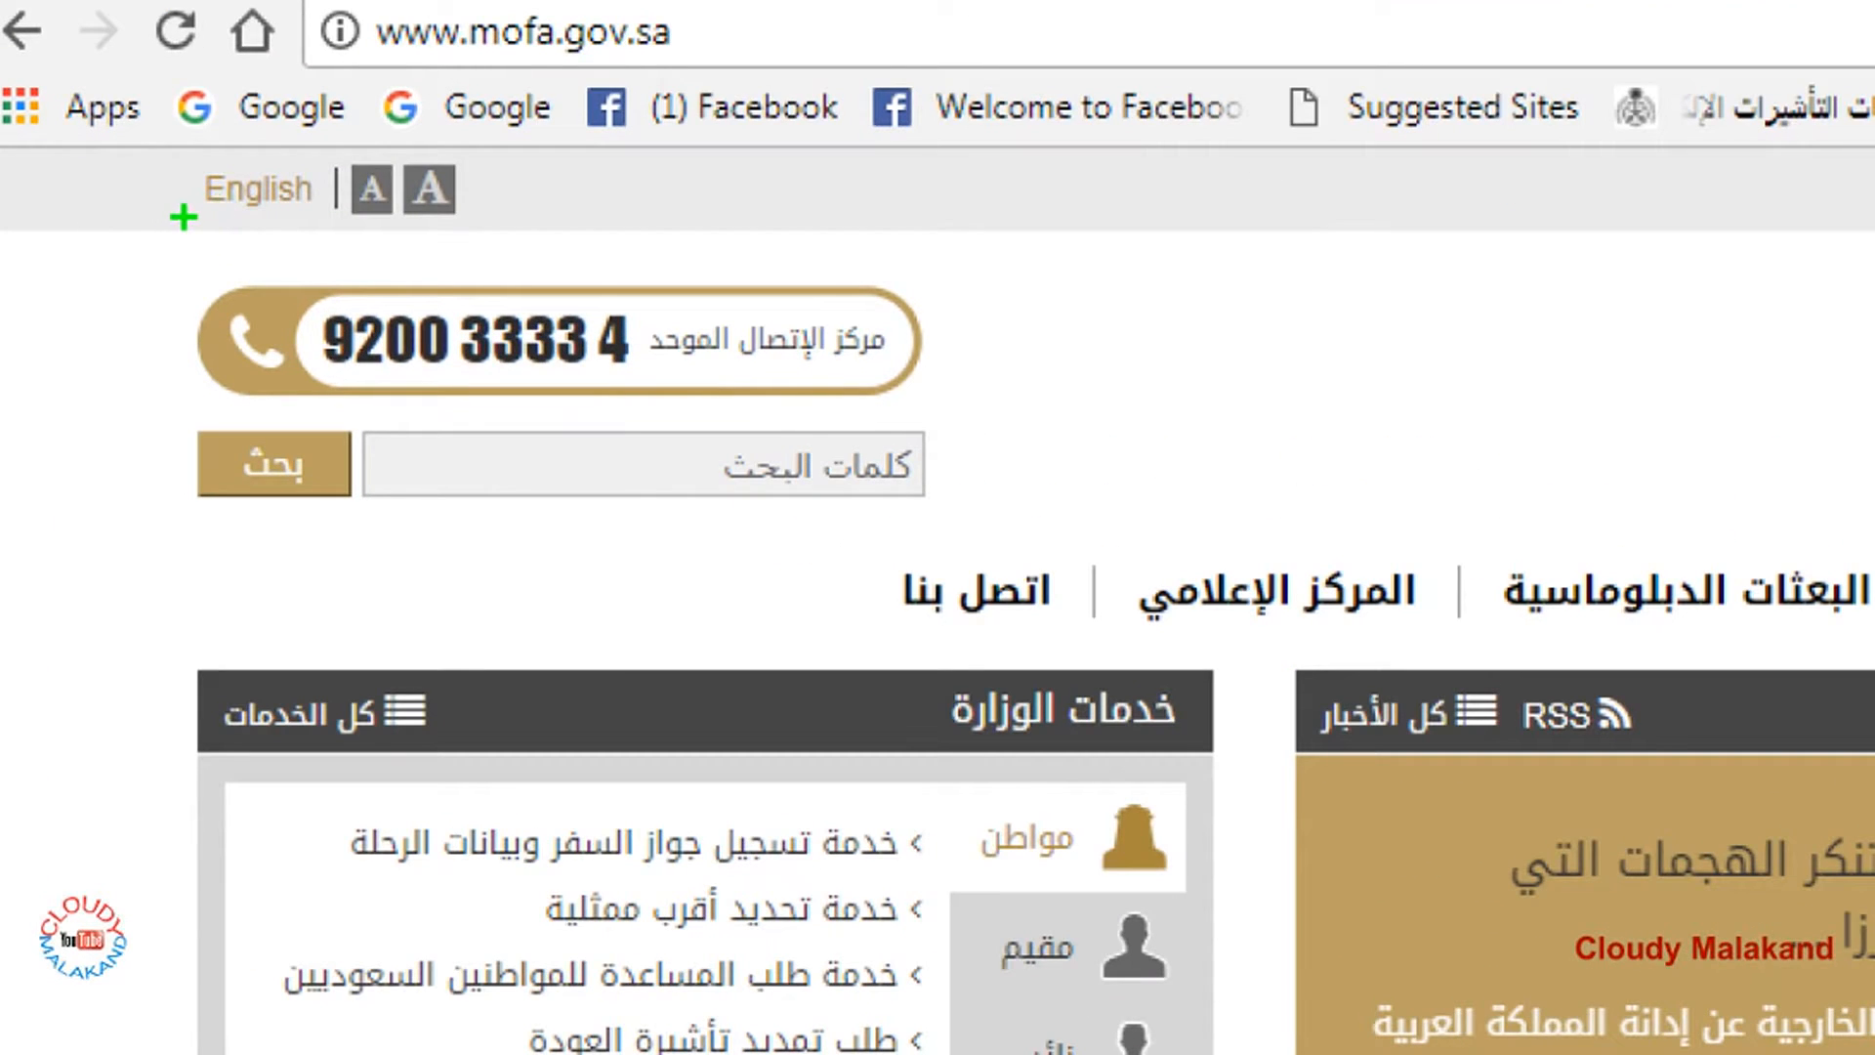
drag(241, 221, 331, 211)
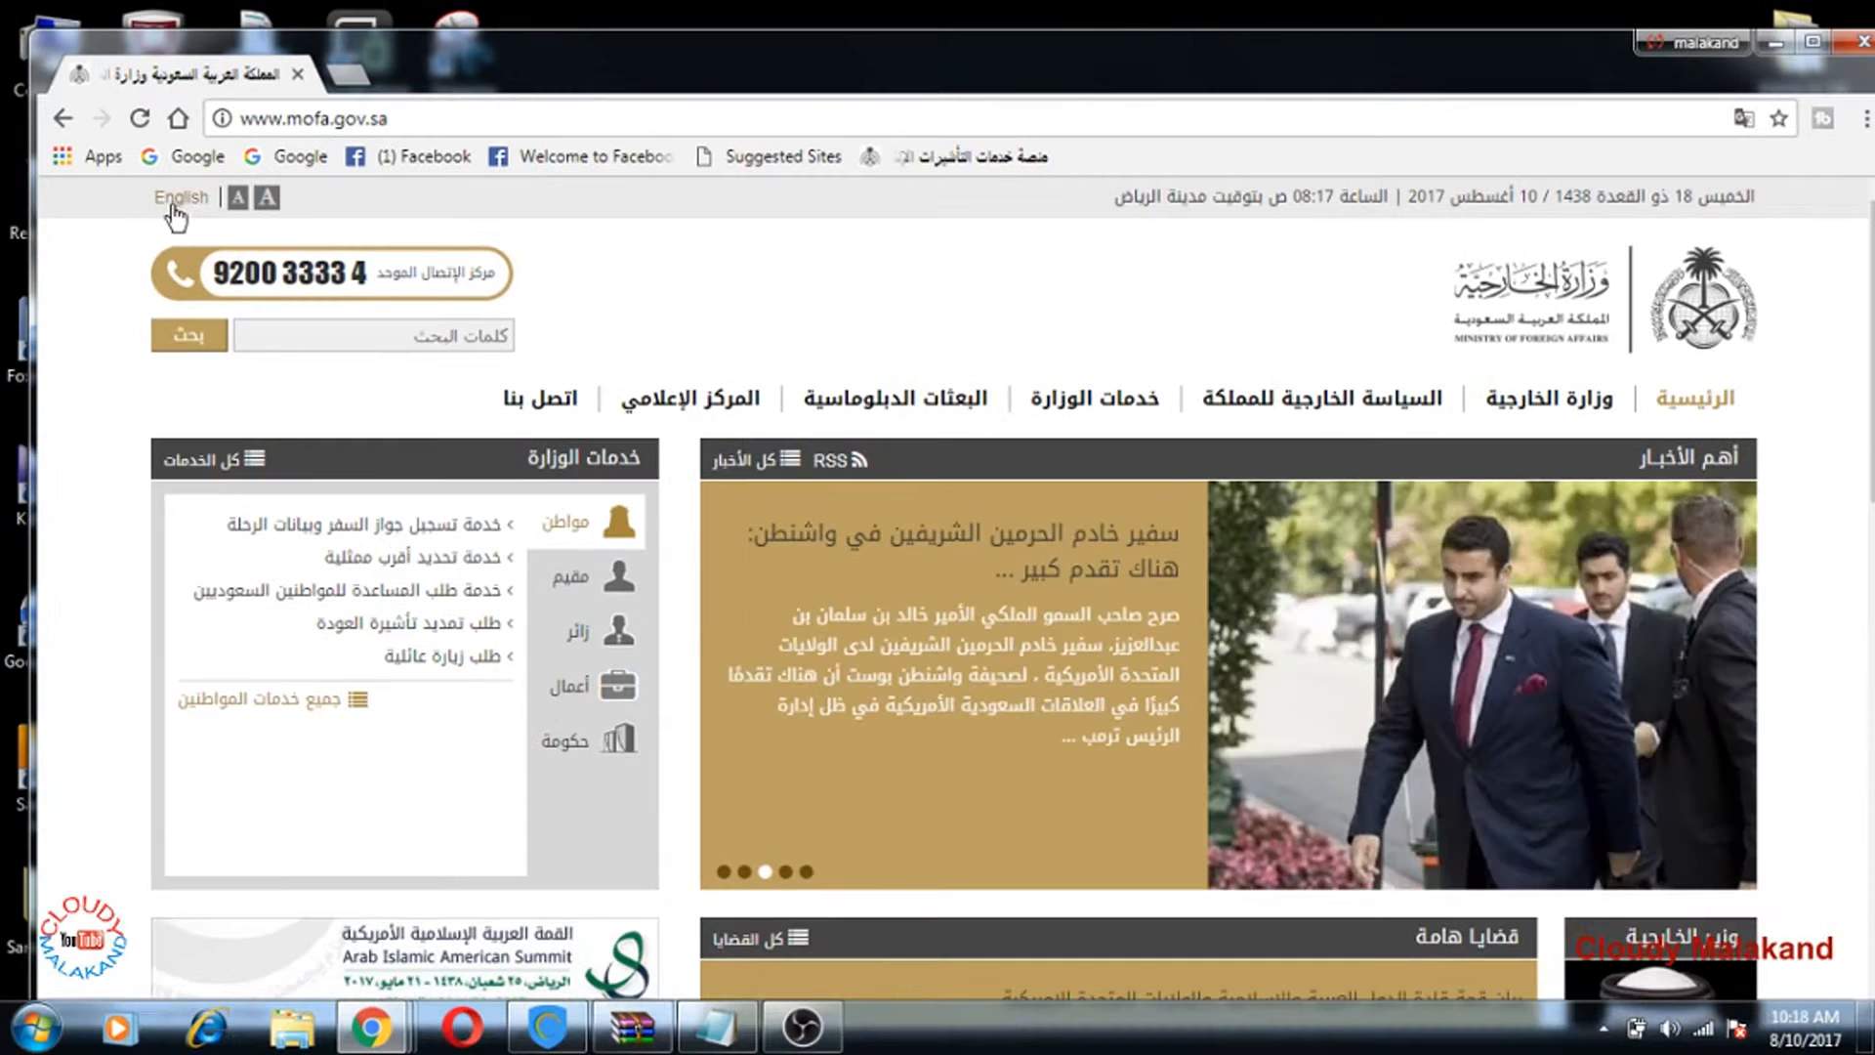
click(251, 196)
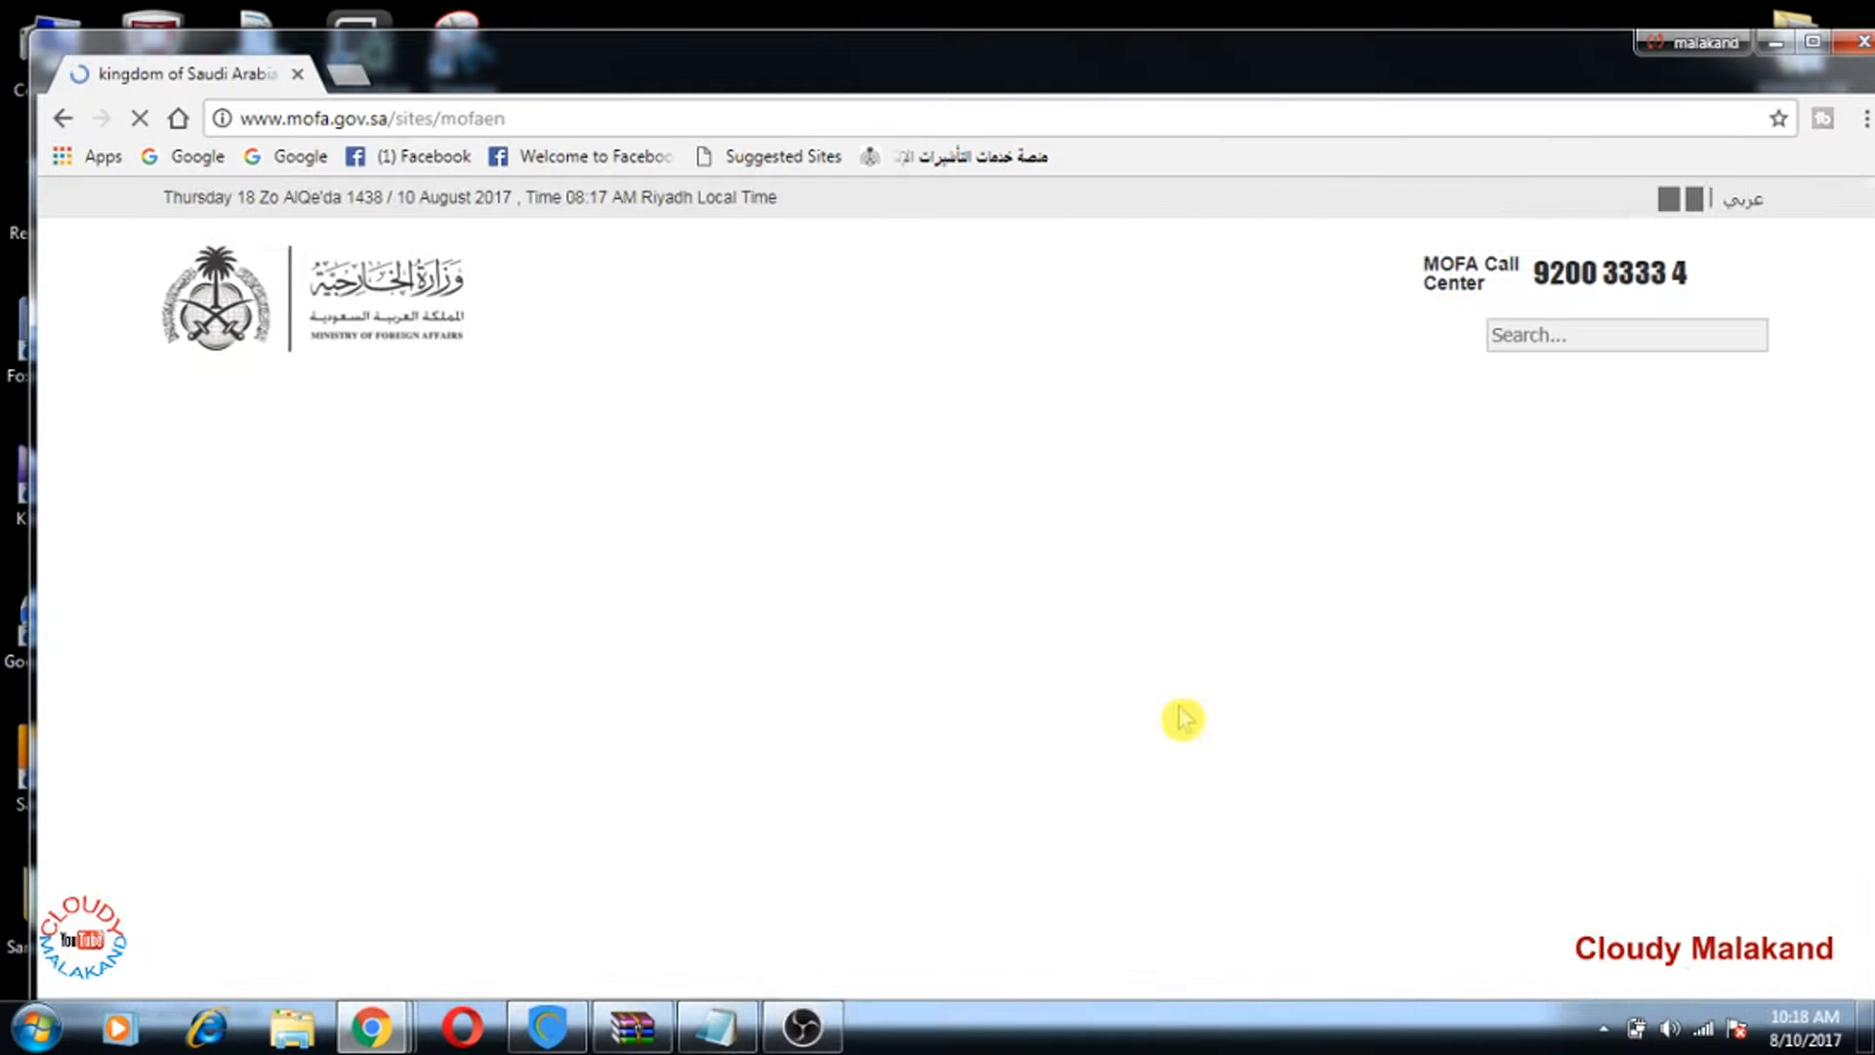
Step: Open the Family Visit Request service from the citizen services list
scroll(1269, 635, down, 1)
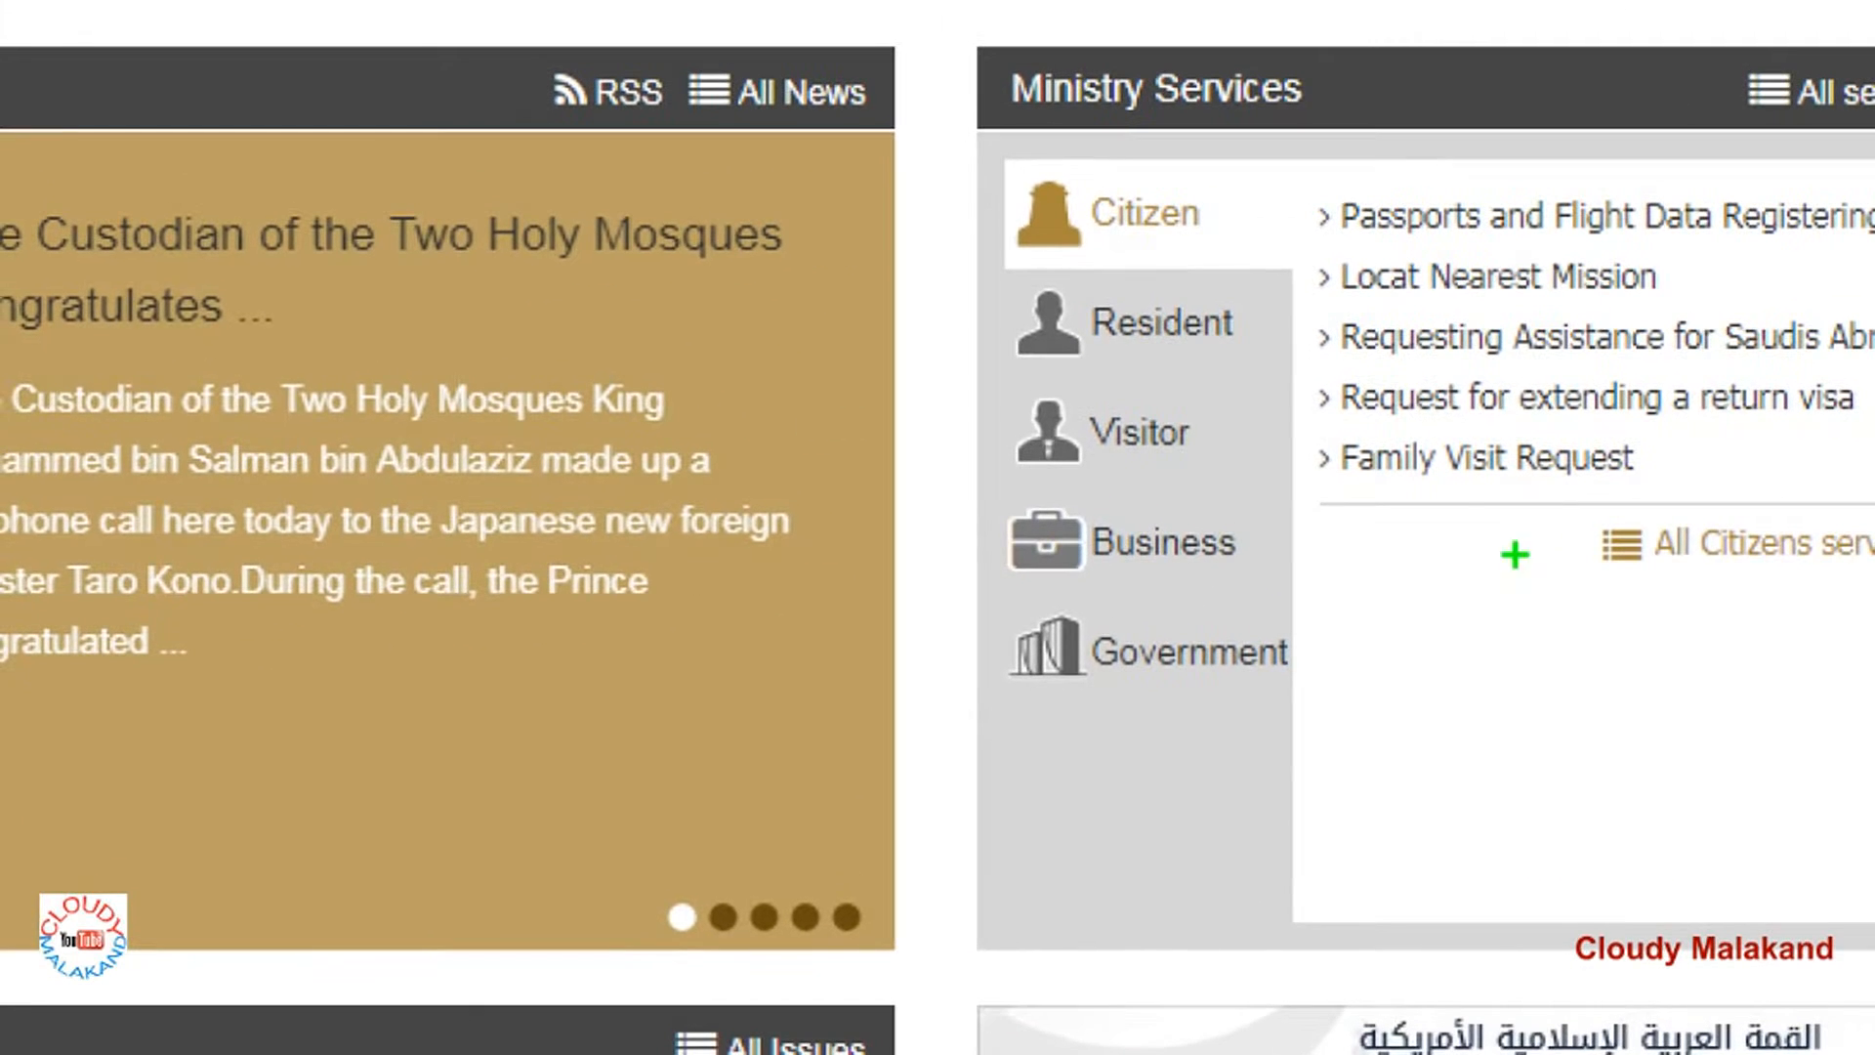
drag(1338, 494, 1636, 478)
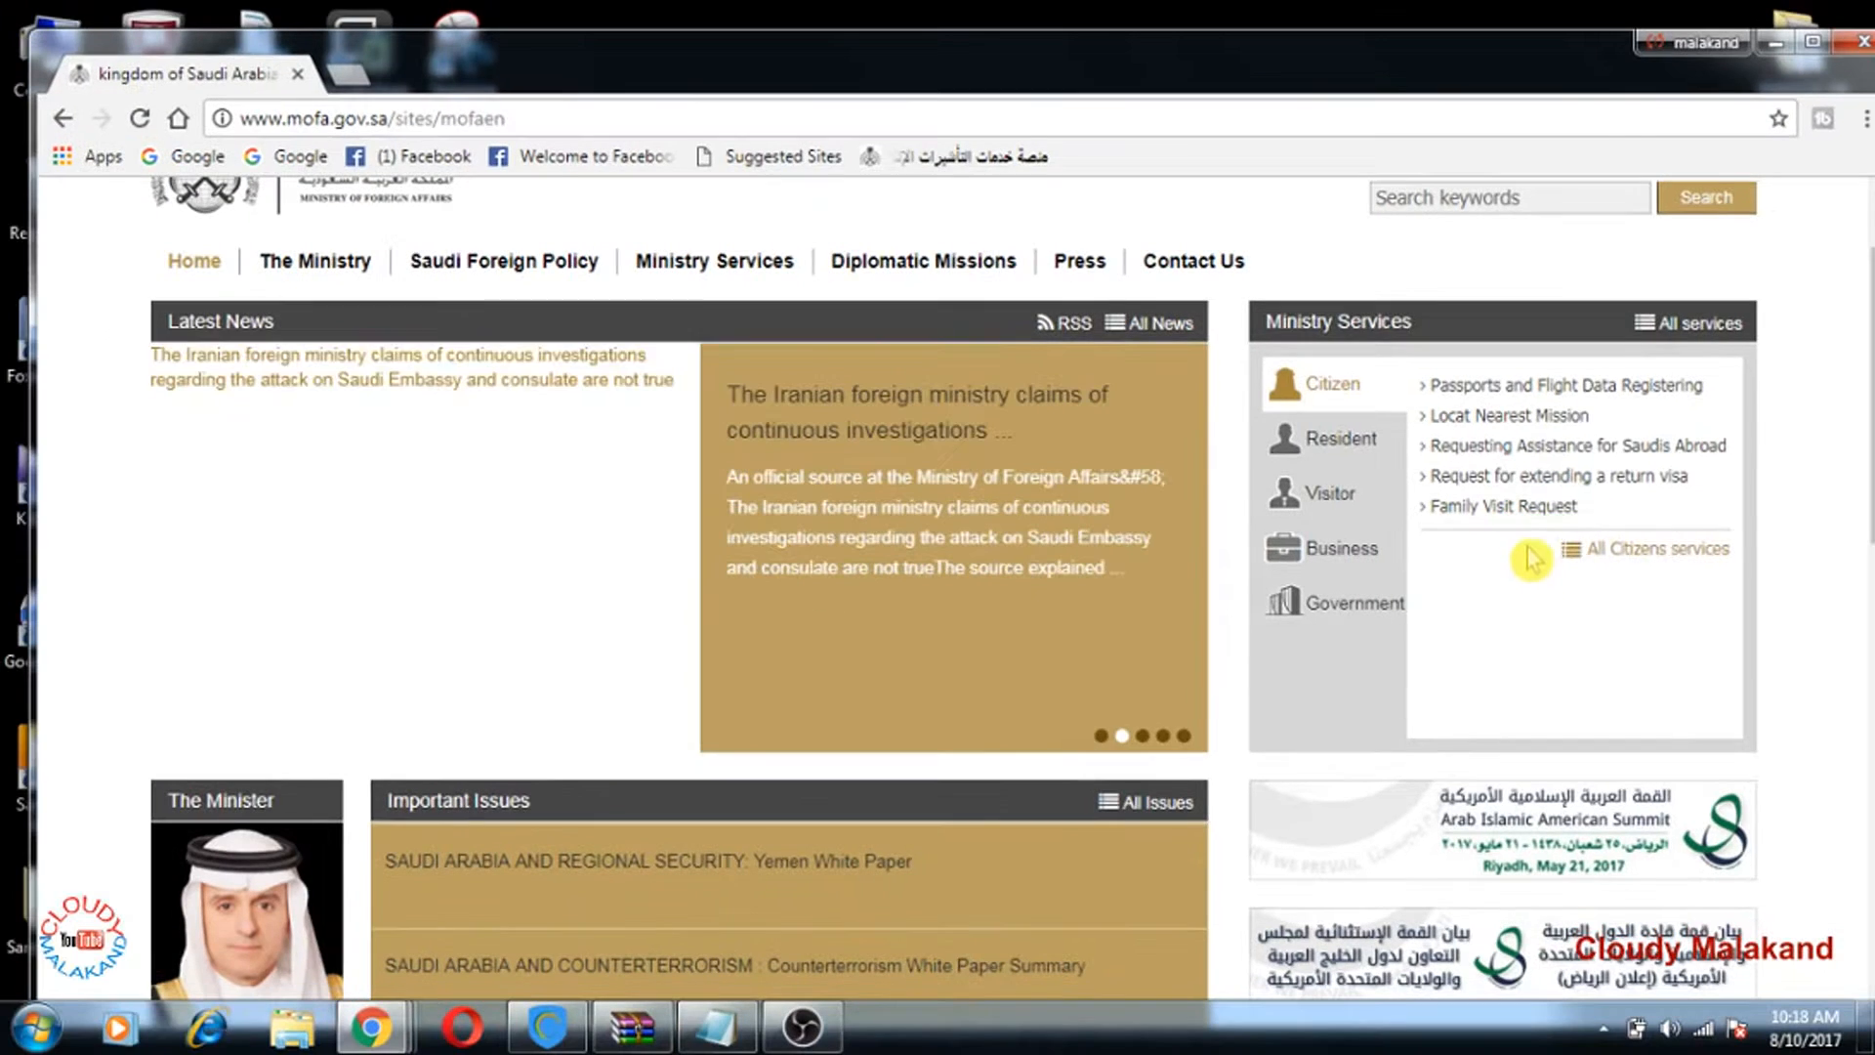
click(1479, 460)
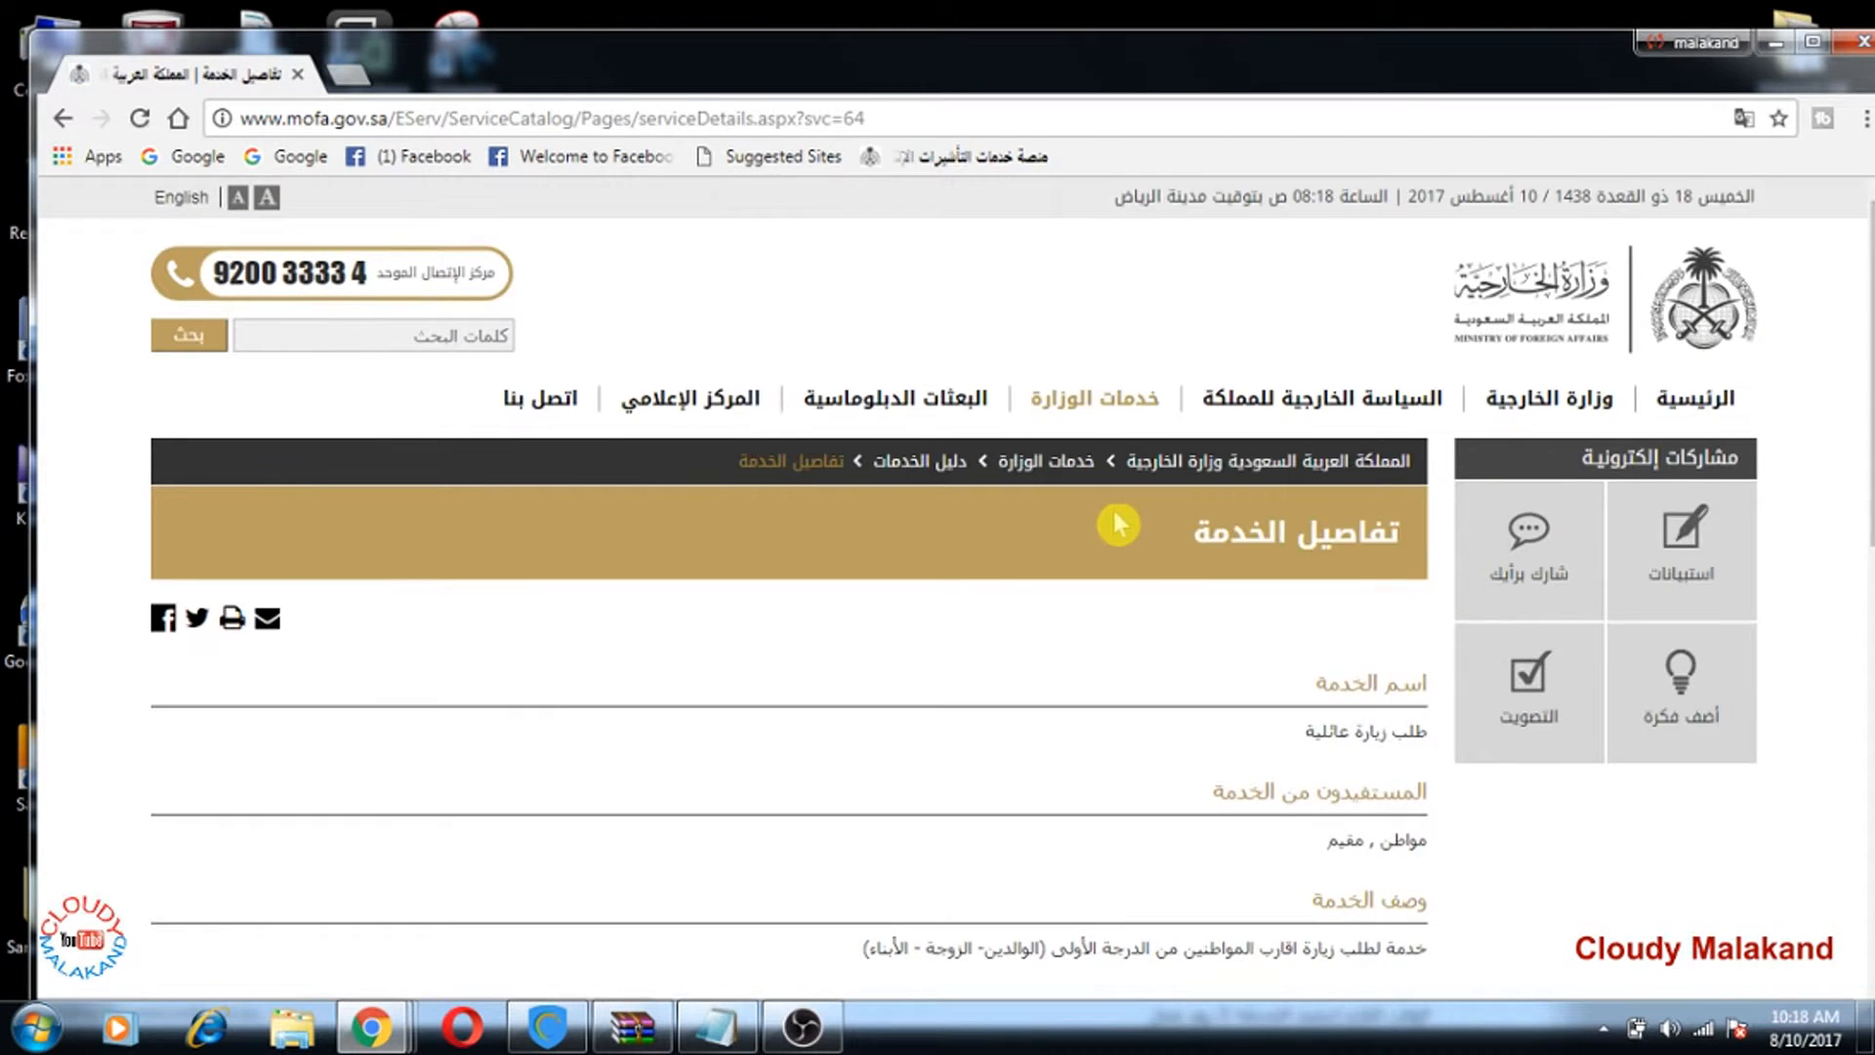
Step: Scroll to the conditions list and start the Family Visit service (إبدأ الخدمة)
scroll(1118, 524, down, 9)
scroll(1025, 511, up, 10)
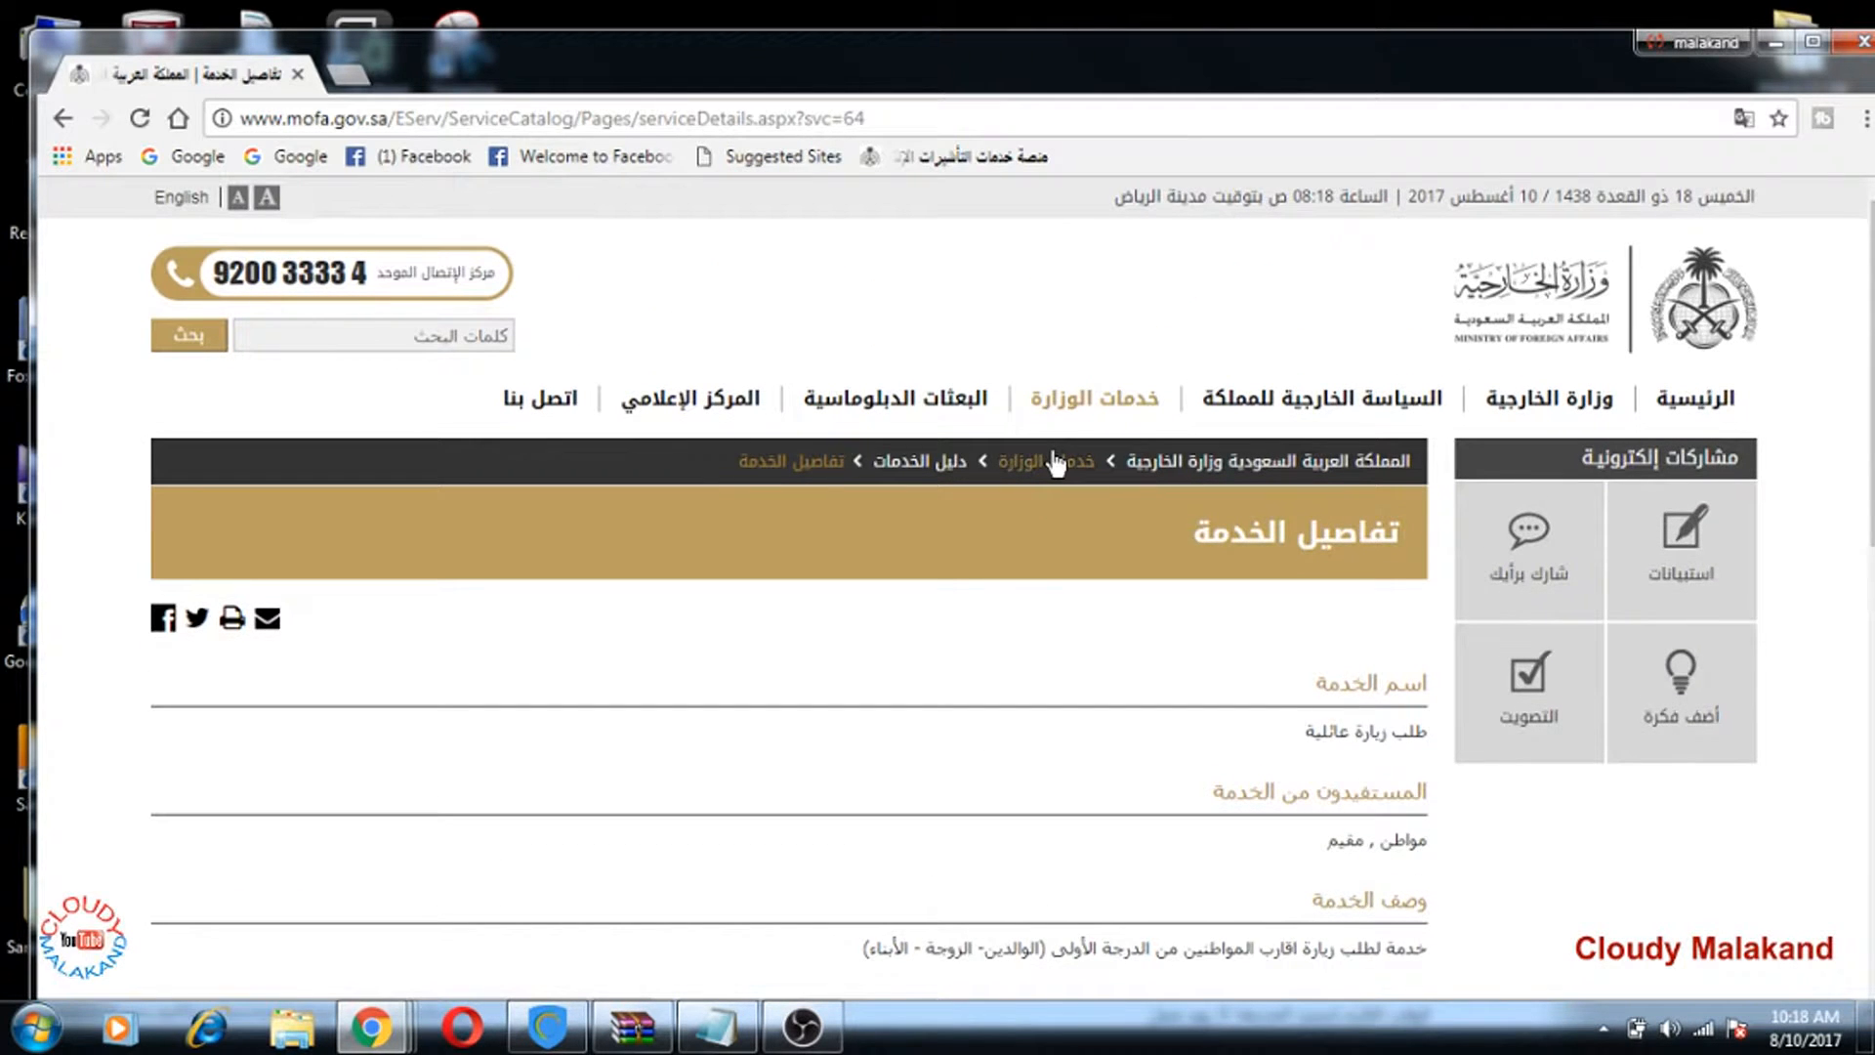
scroll(1054, 466, down, 7)
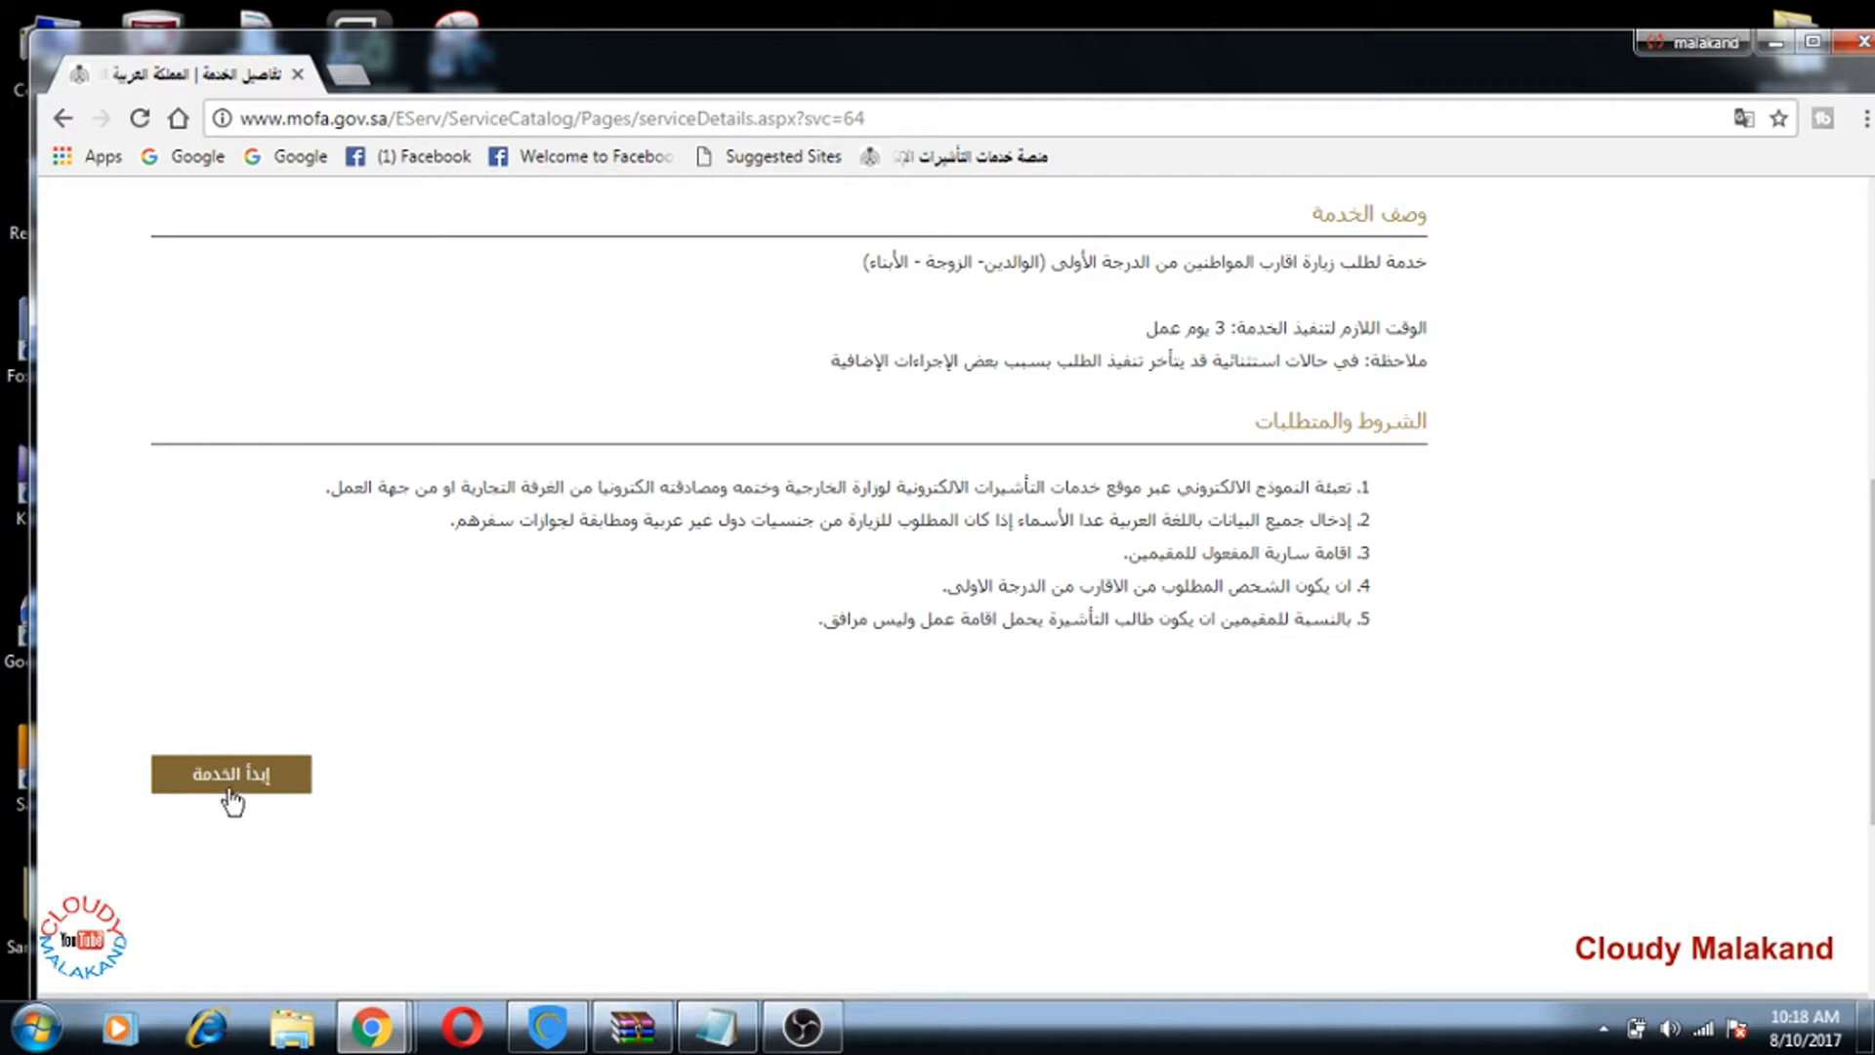
click(233, 786)
scroll(449, 566, down, 4)
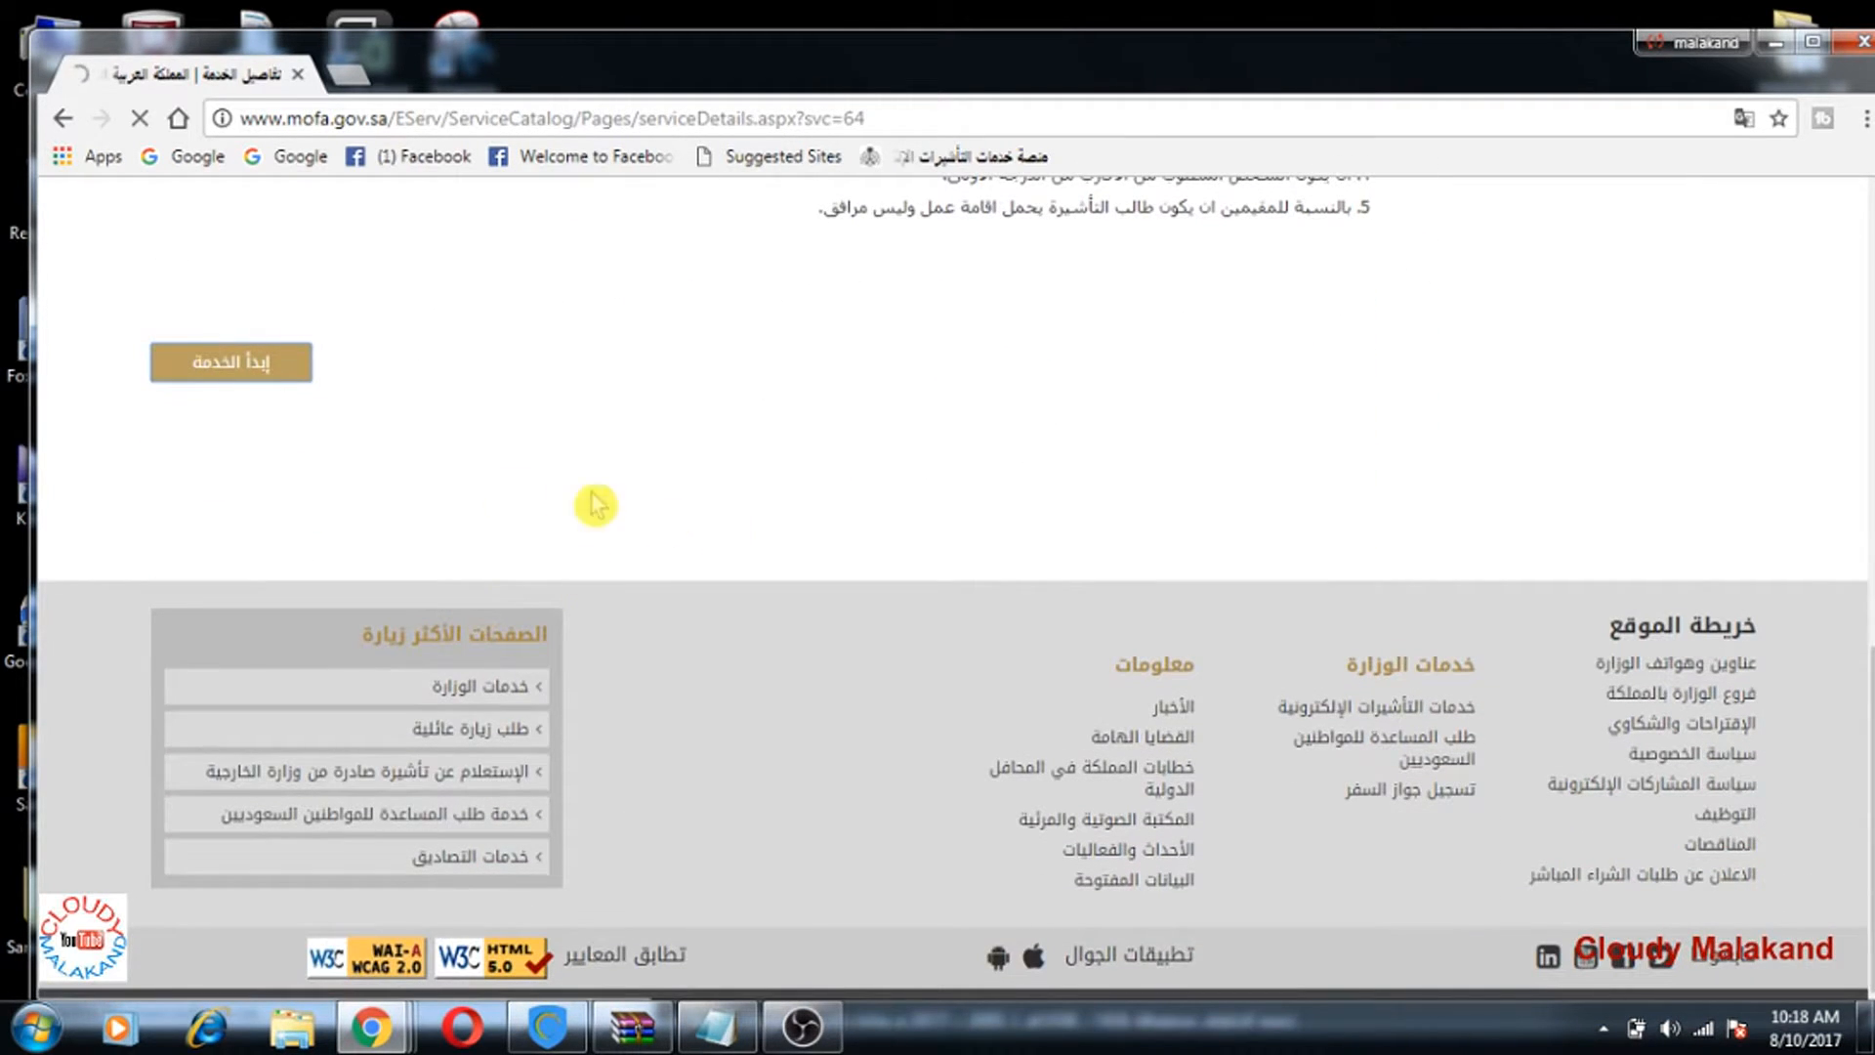
click(181, 363)
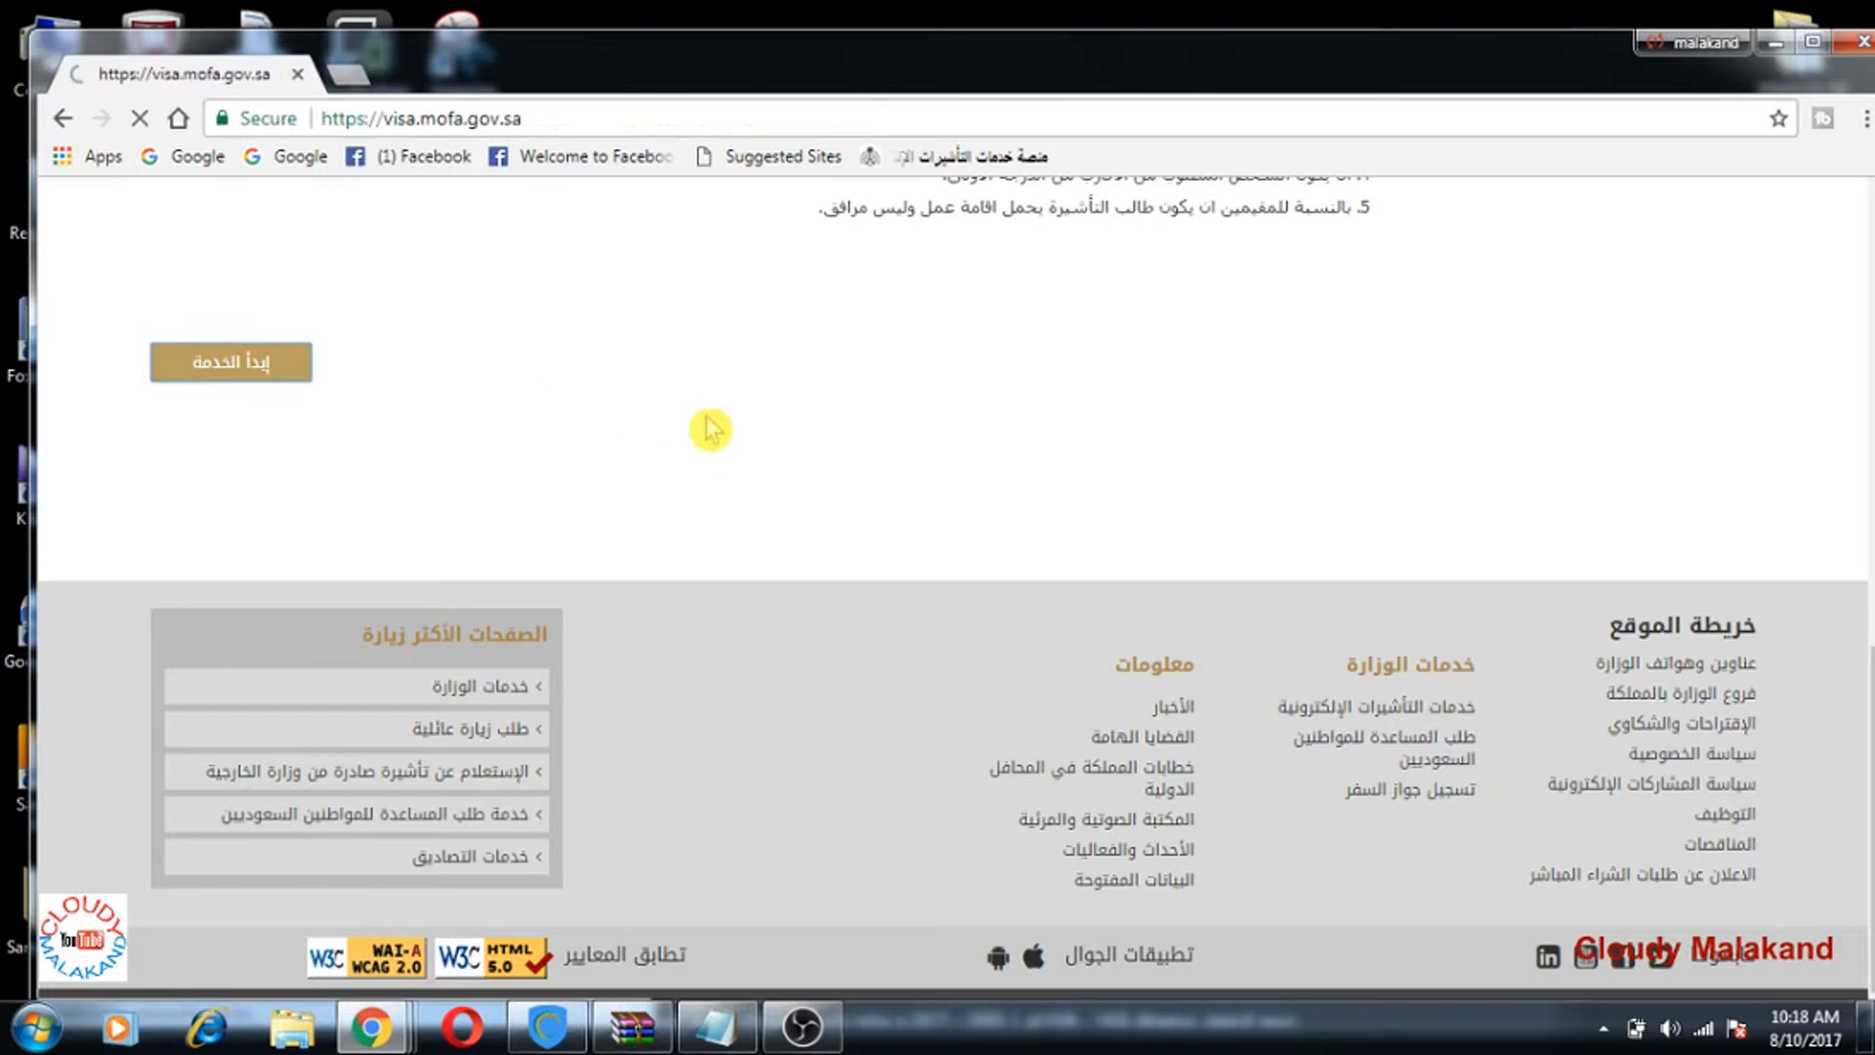
Step: Scroll through the Visa Services Platform home page to the Citizens And Residents section
scroll(795, 486, down, 10)
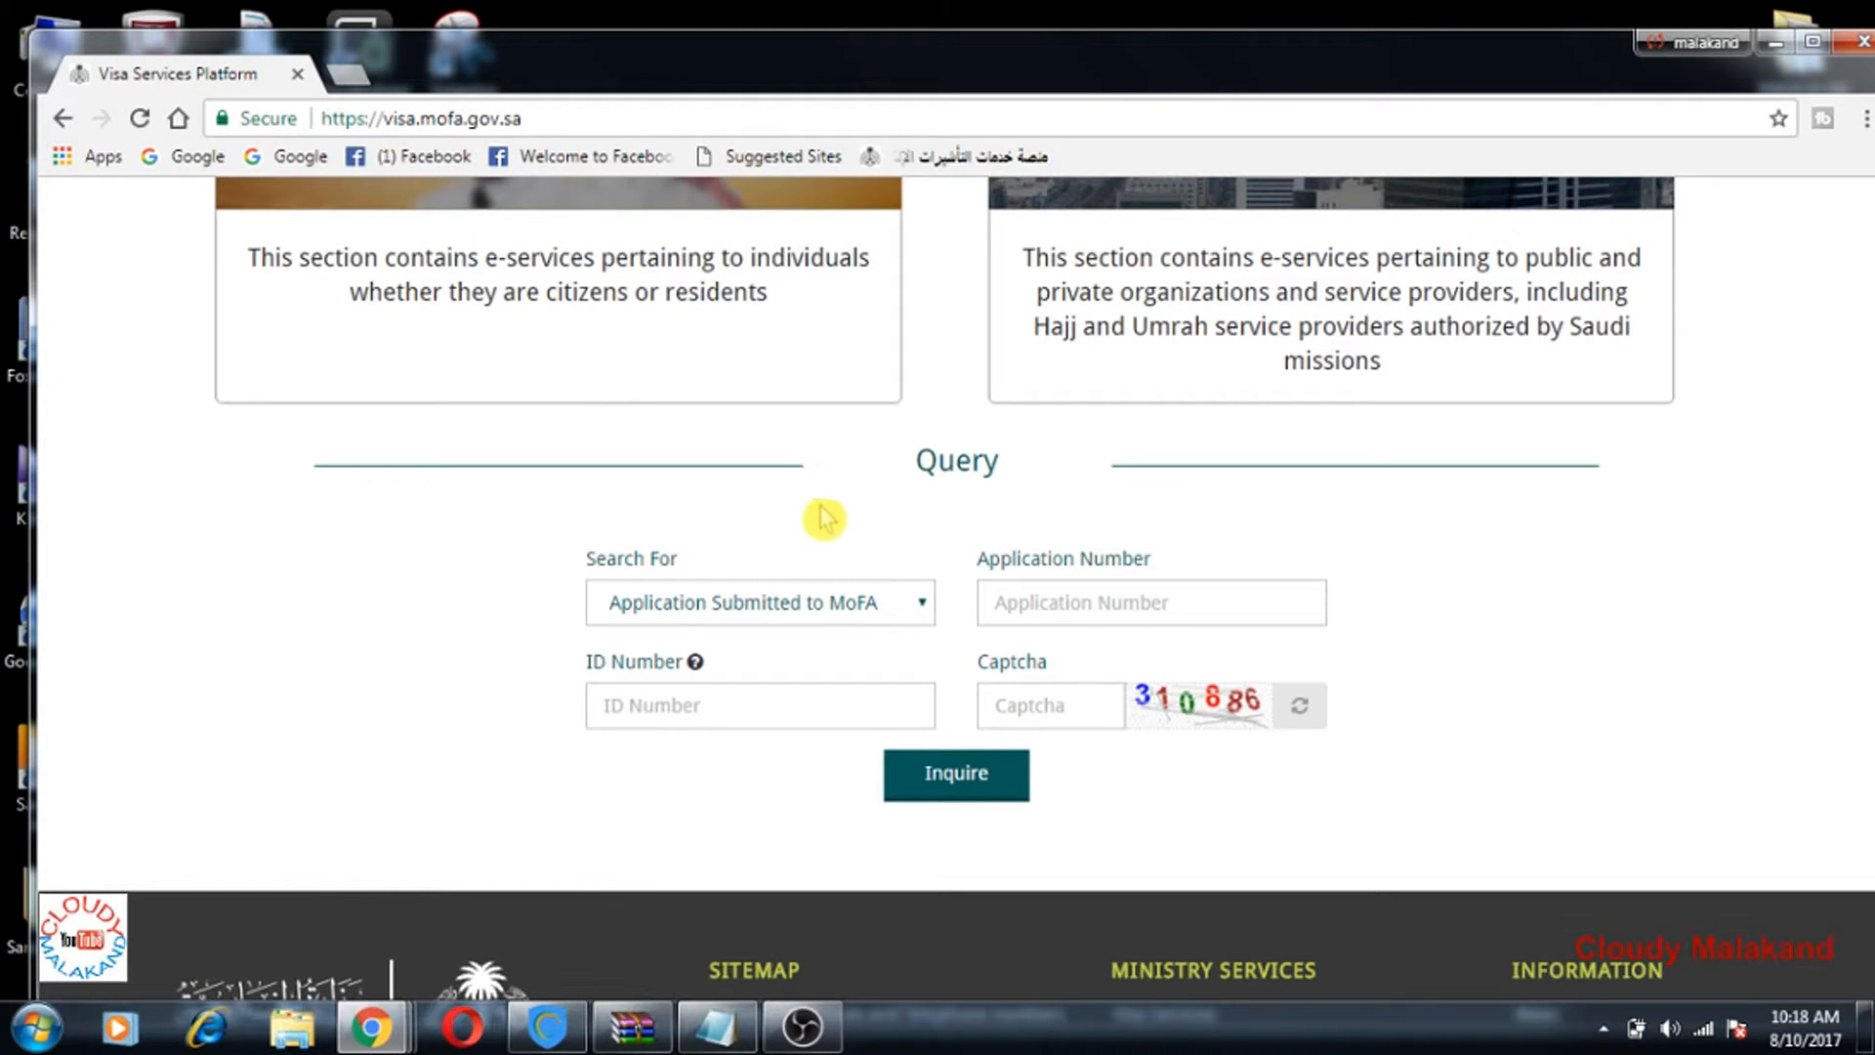
scroll(963, 531, up, 4)
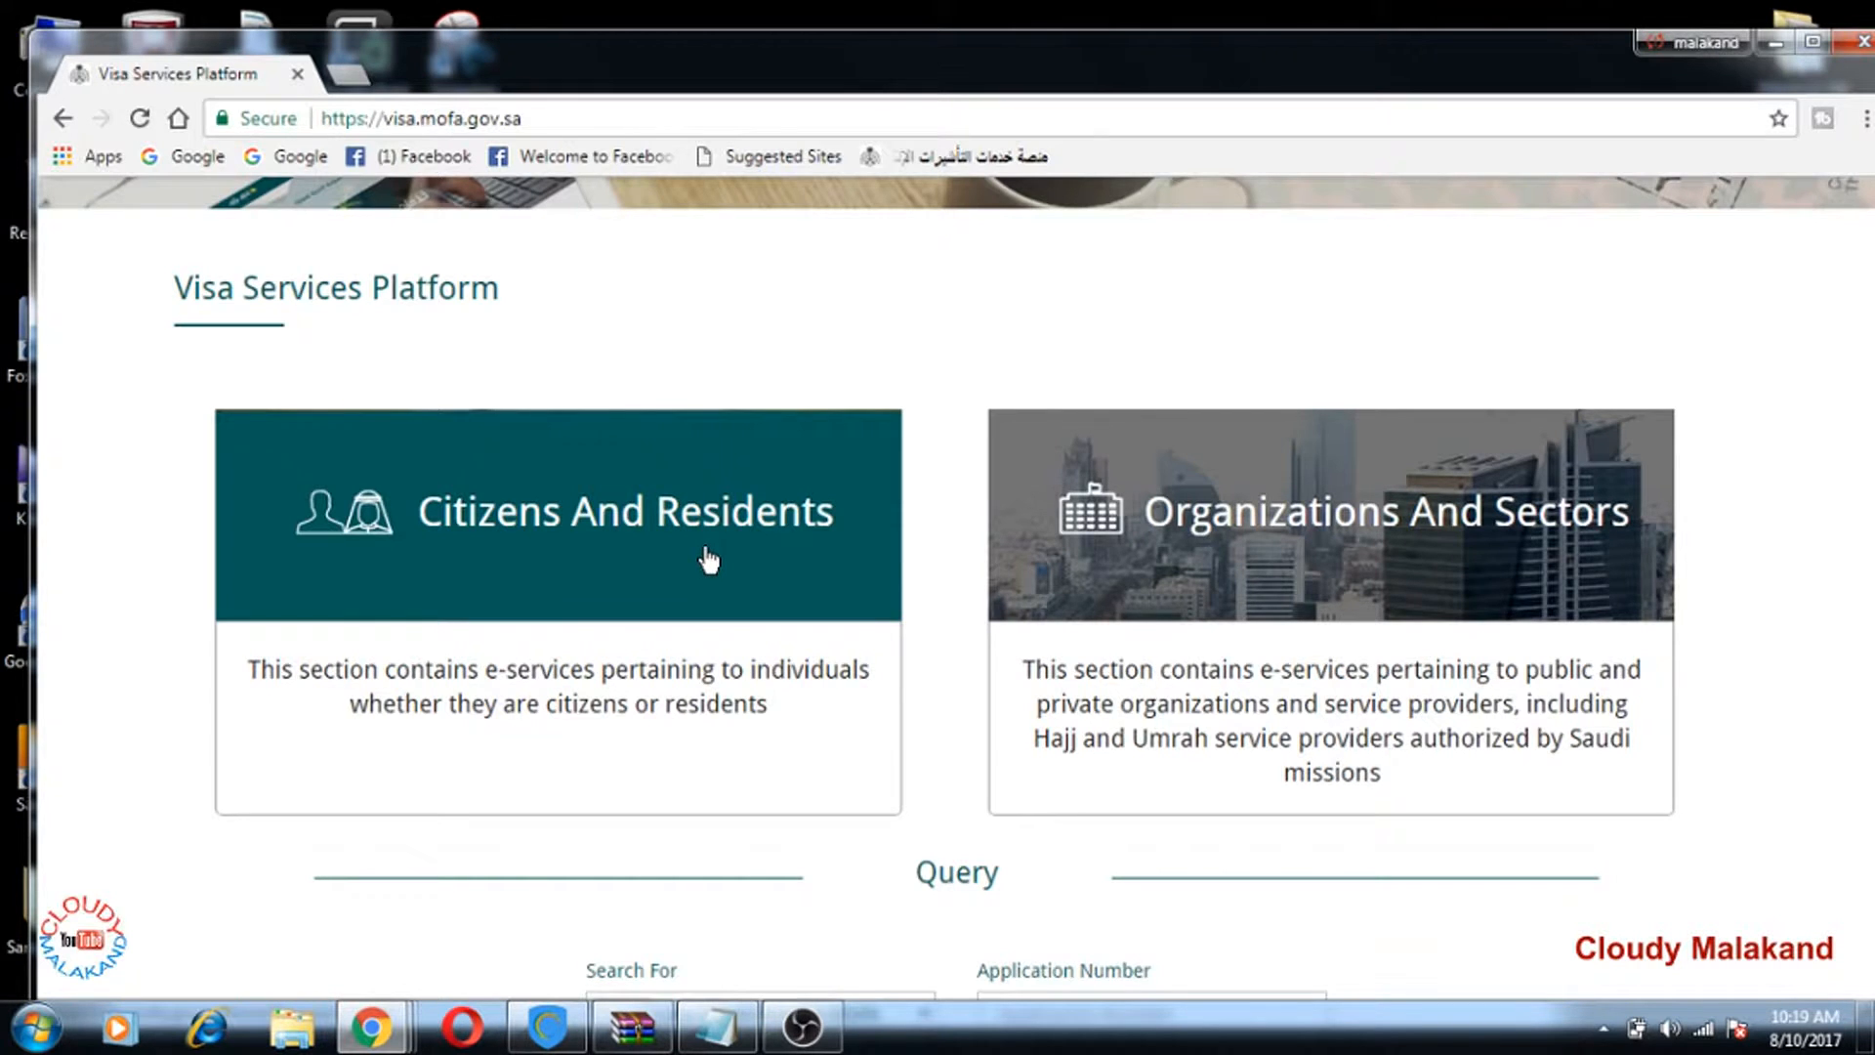
scroll(708, 561, down, 2)
scroll(720, 564, up, 2)
scroll(606, 537, down, 1)
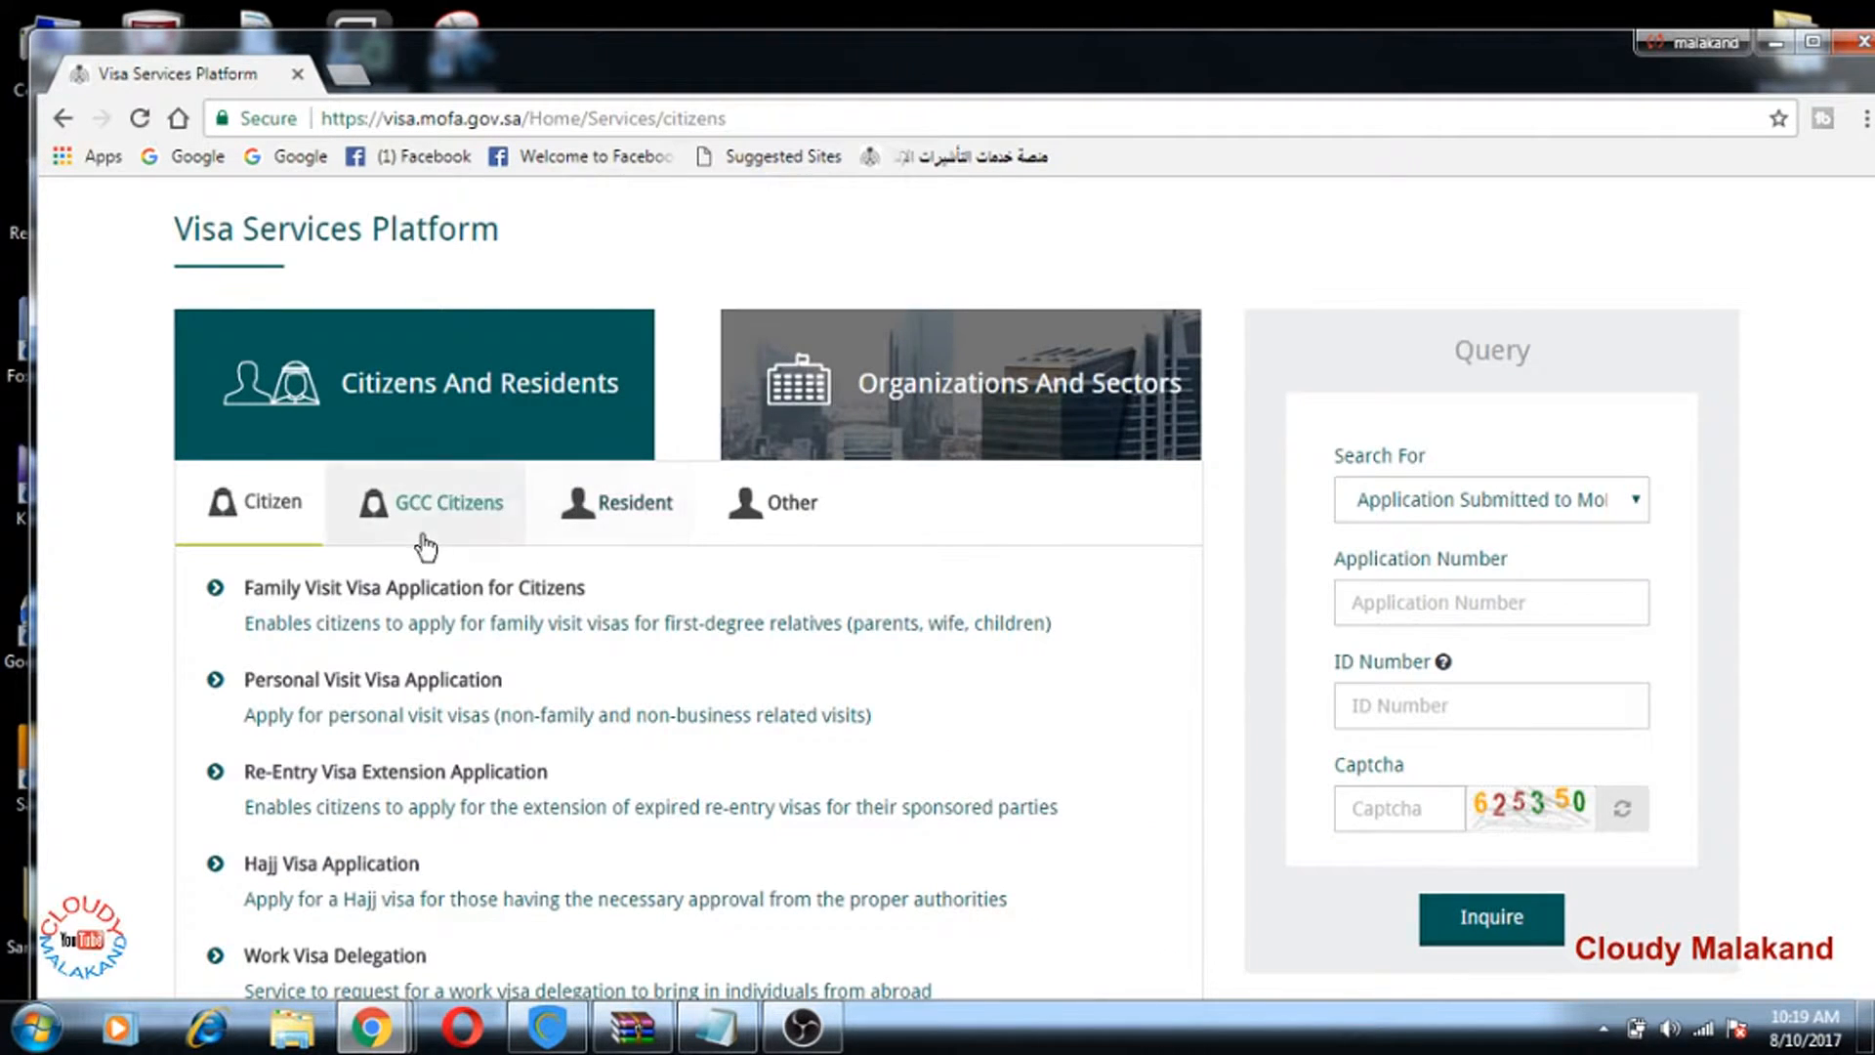
scroll(400, 518, down, 1)
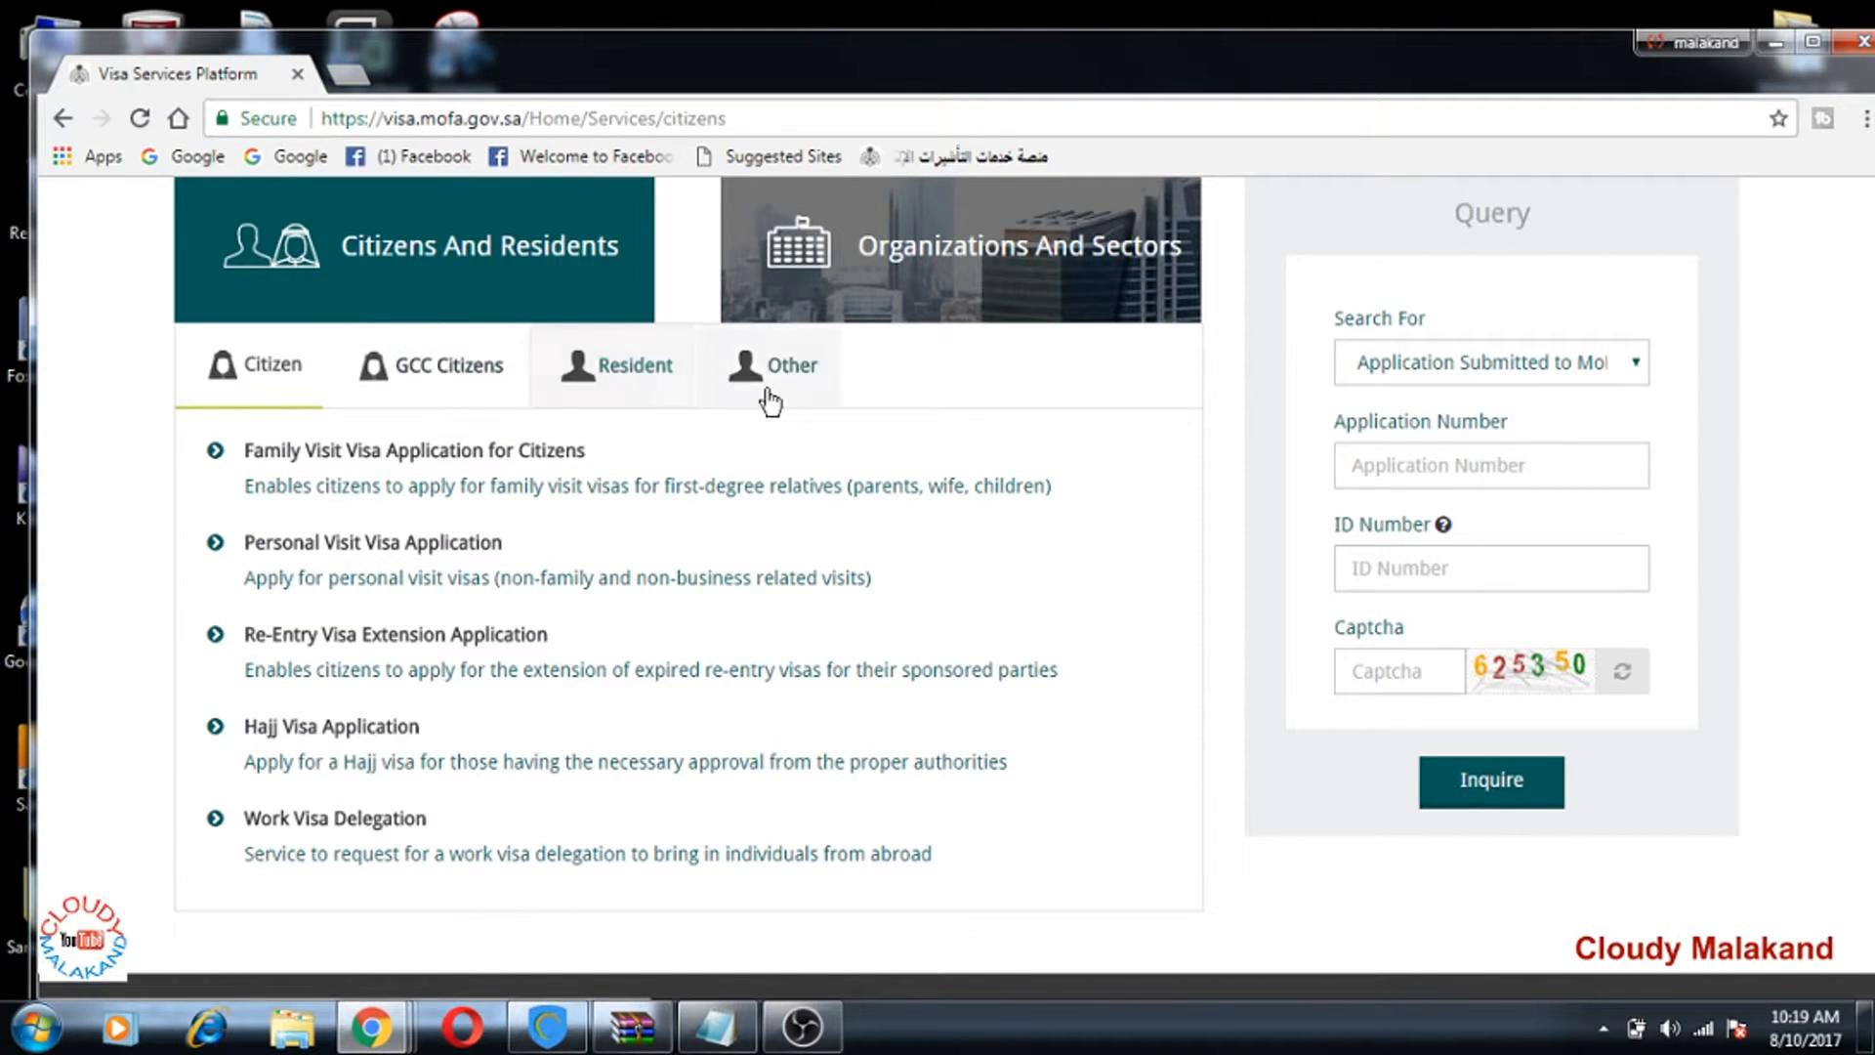
Step: Switch to the Resident tab and open Family Visit Visa Application for Residents
click(648, 387)
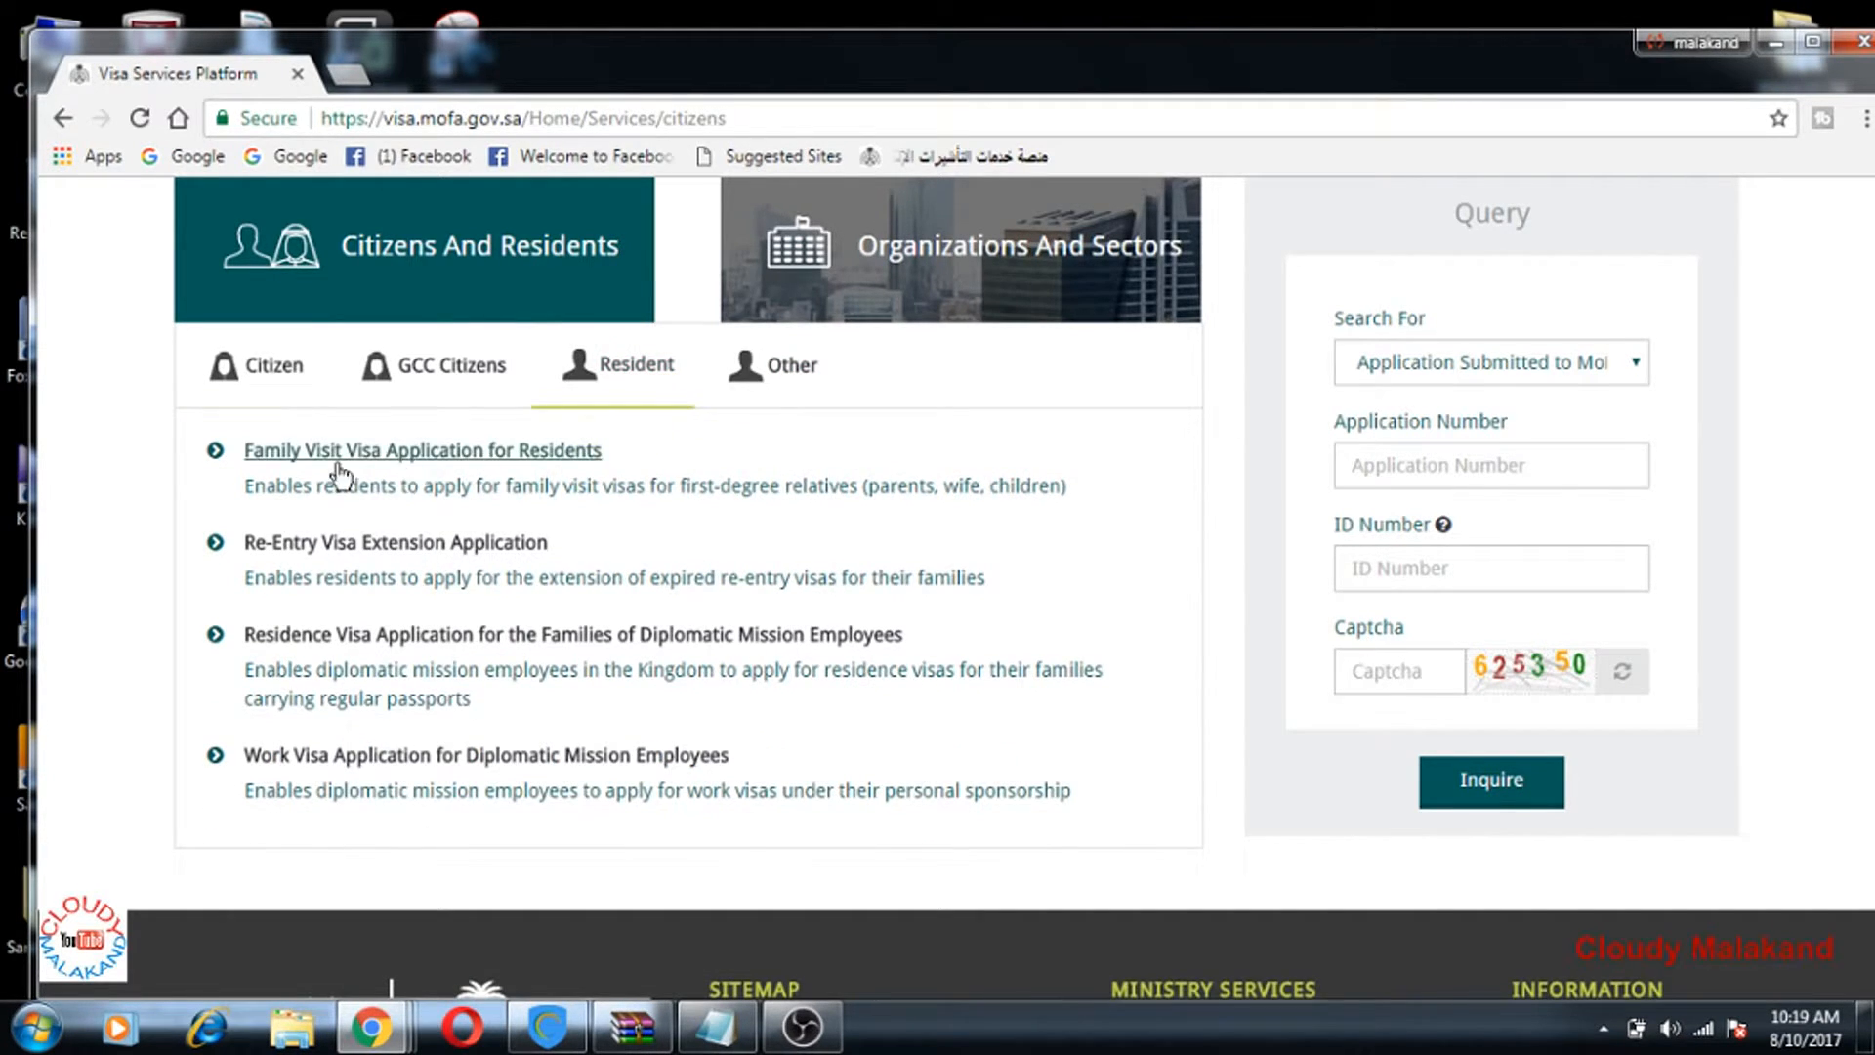
click(264, 459)
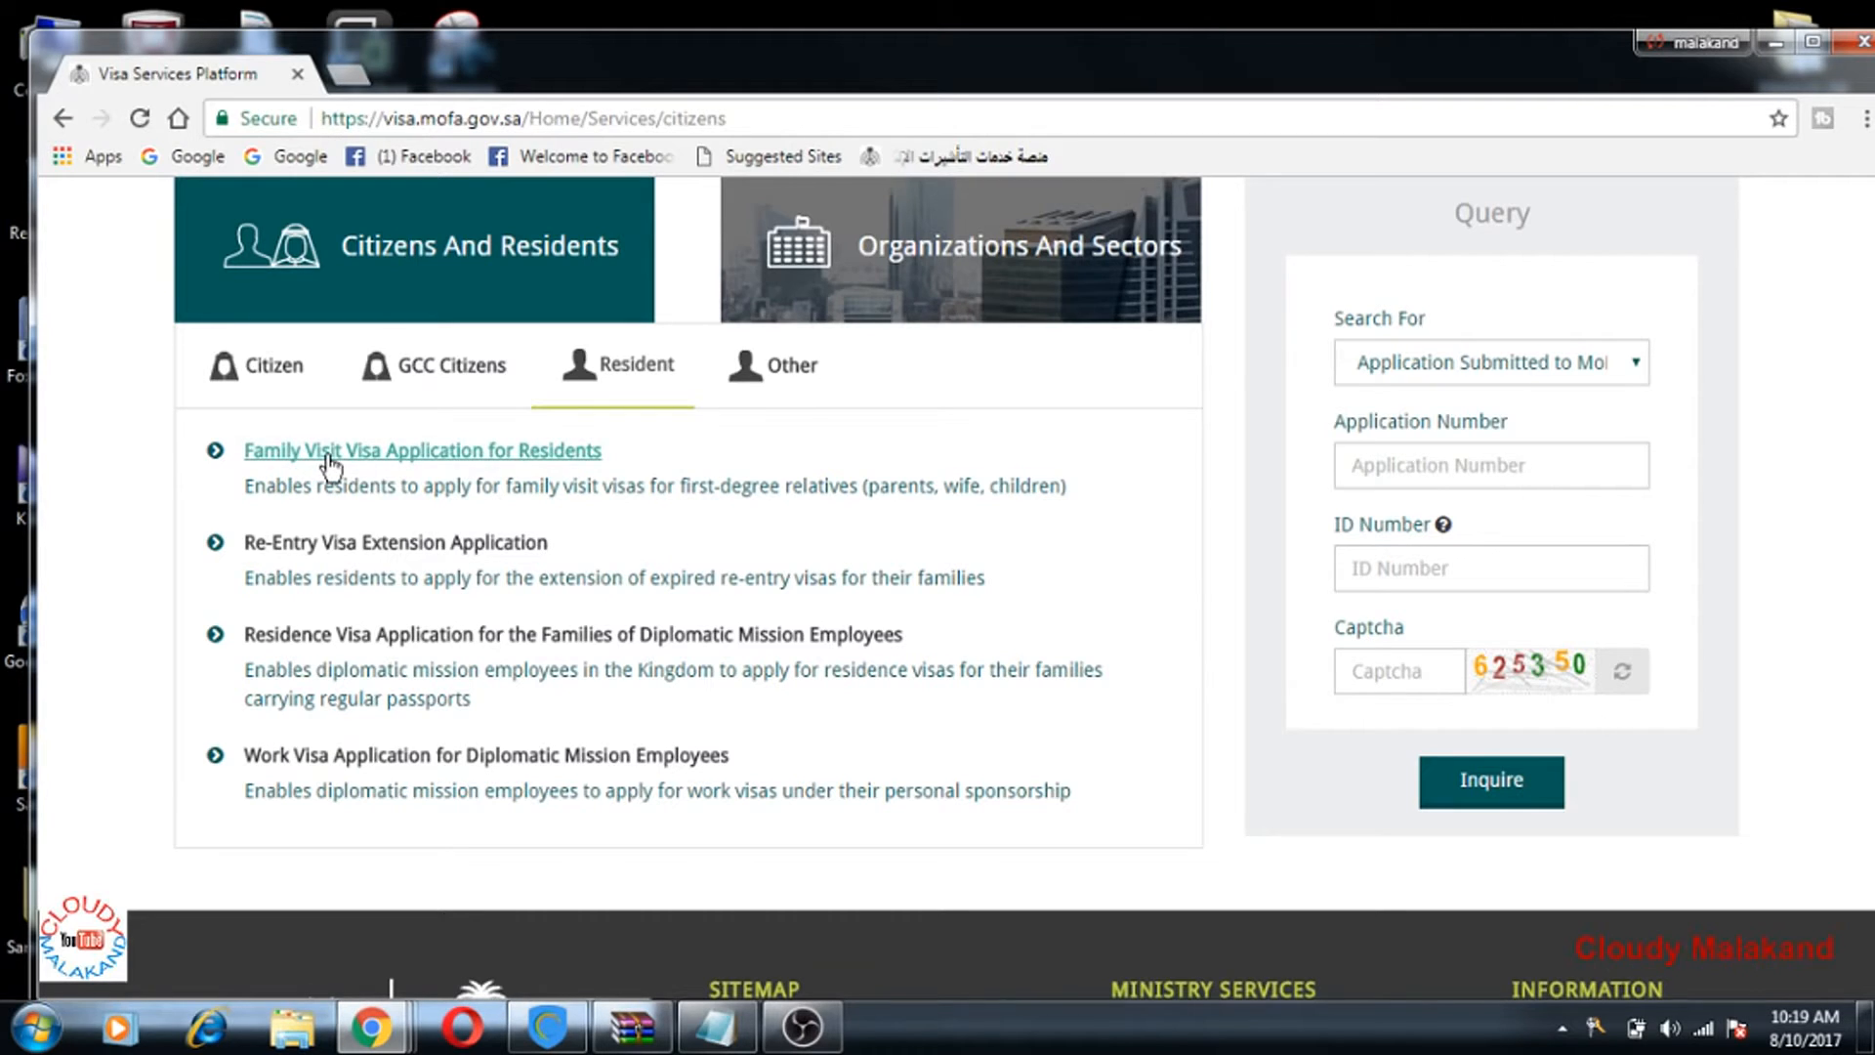
click(332, 459)
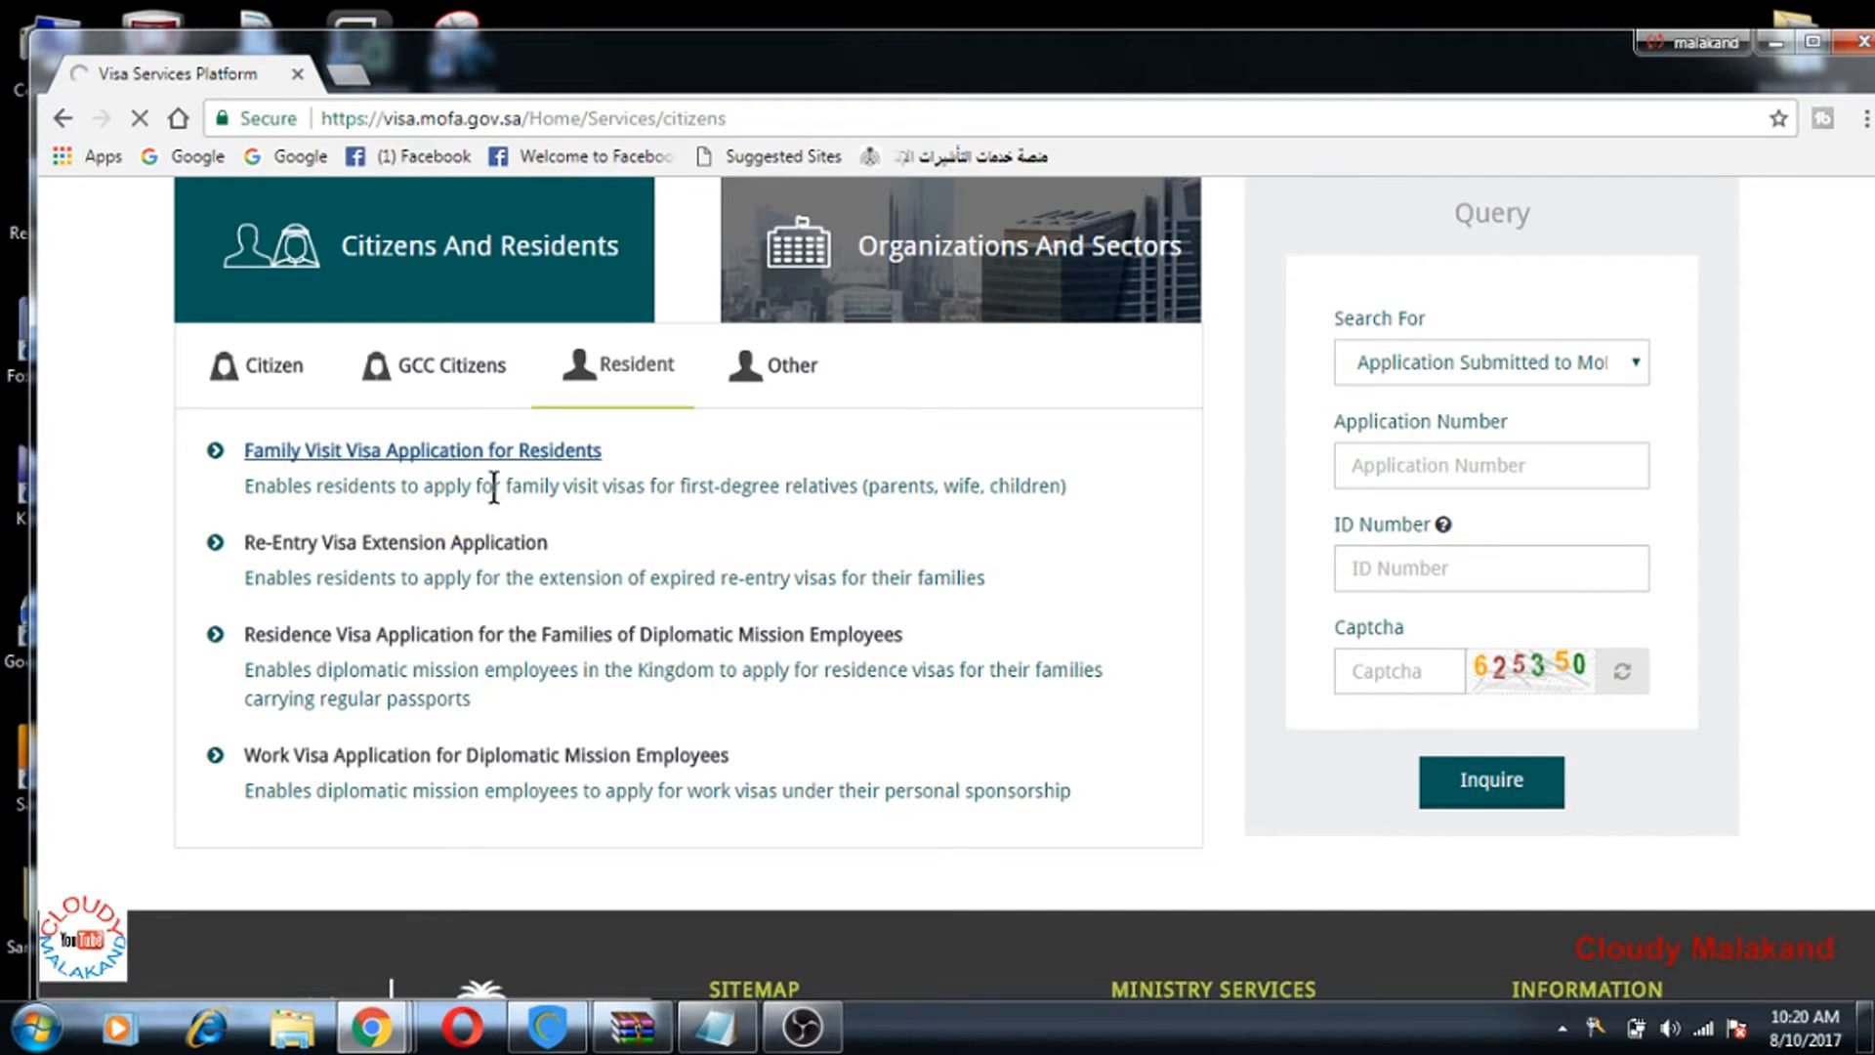
Step: Read through the family visit pledge and agree to it (أوافق)
scroll(989, 610, down, 4)
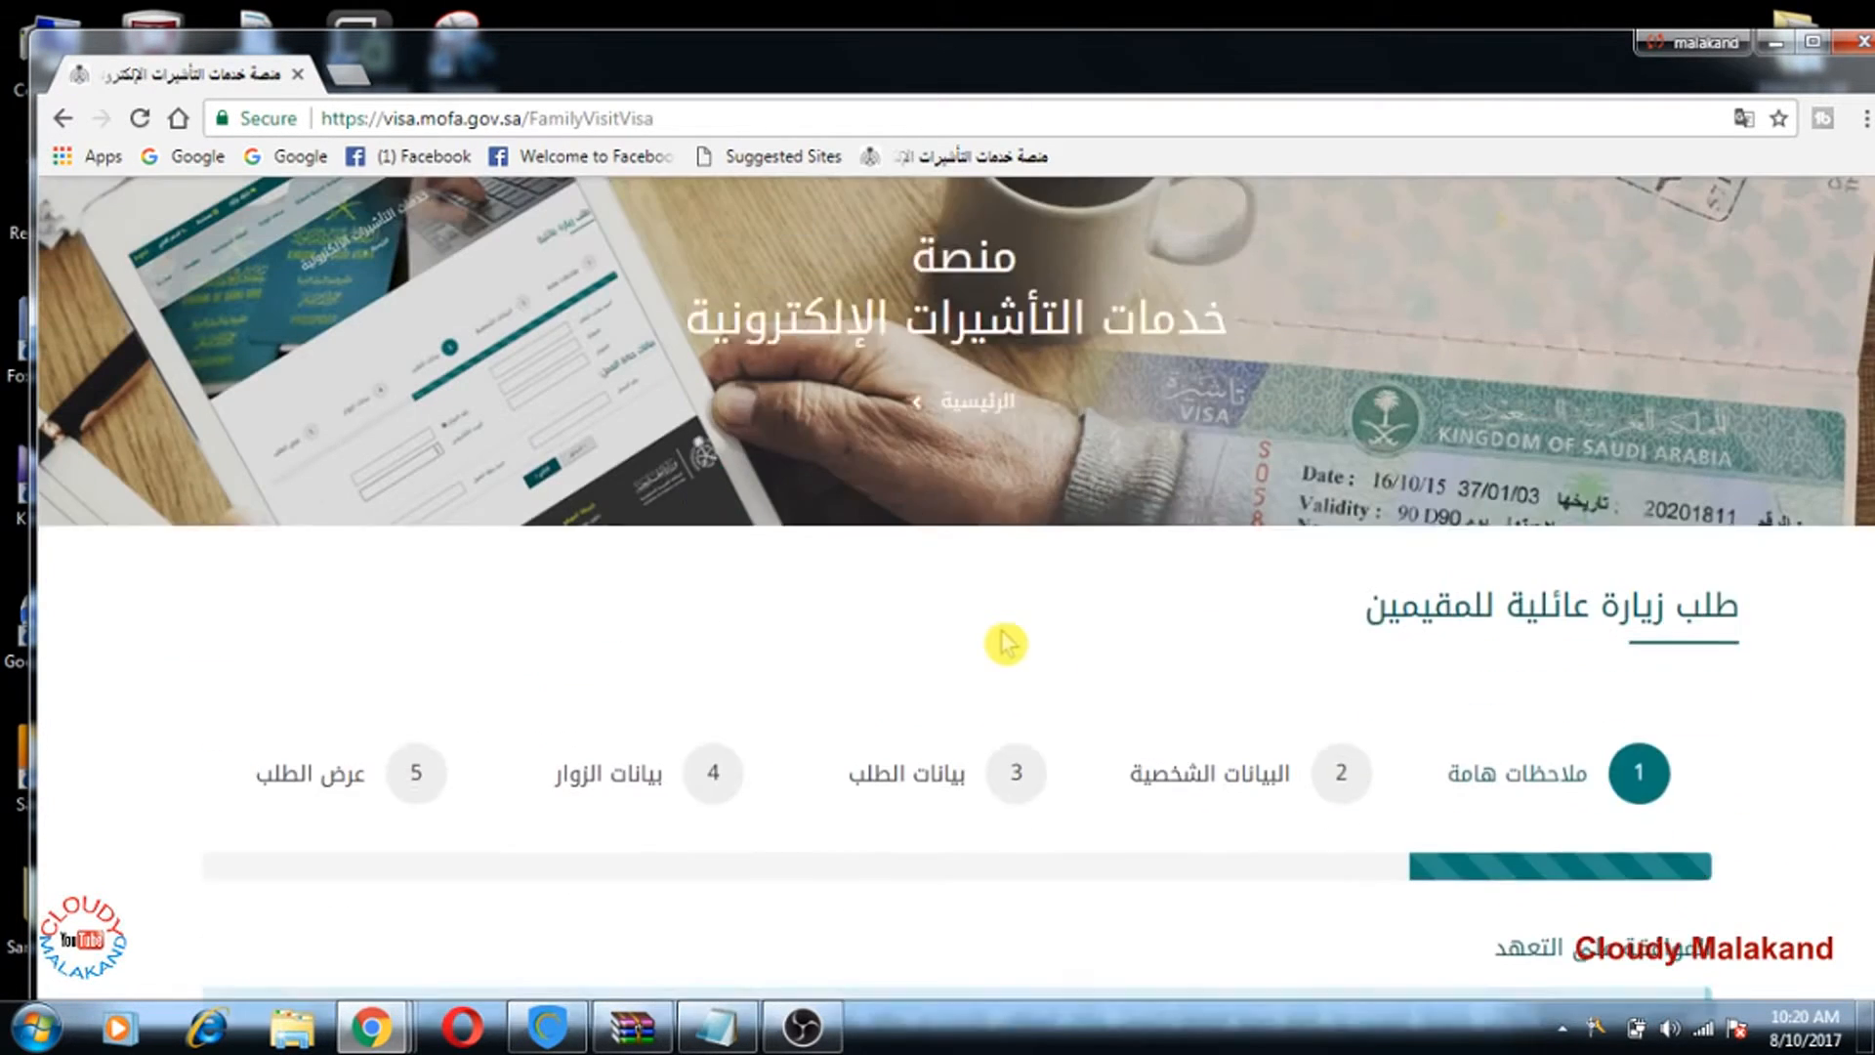
scroll(1481, 563, down, 3)
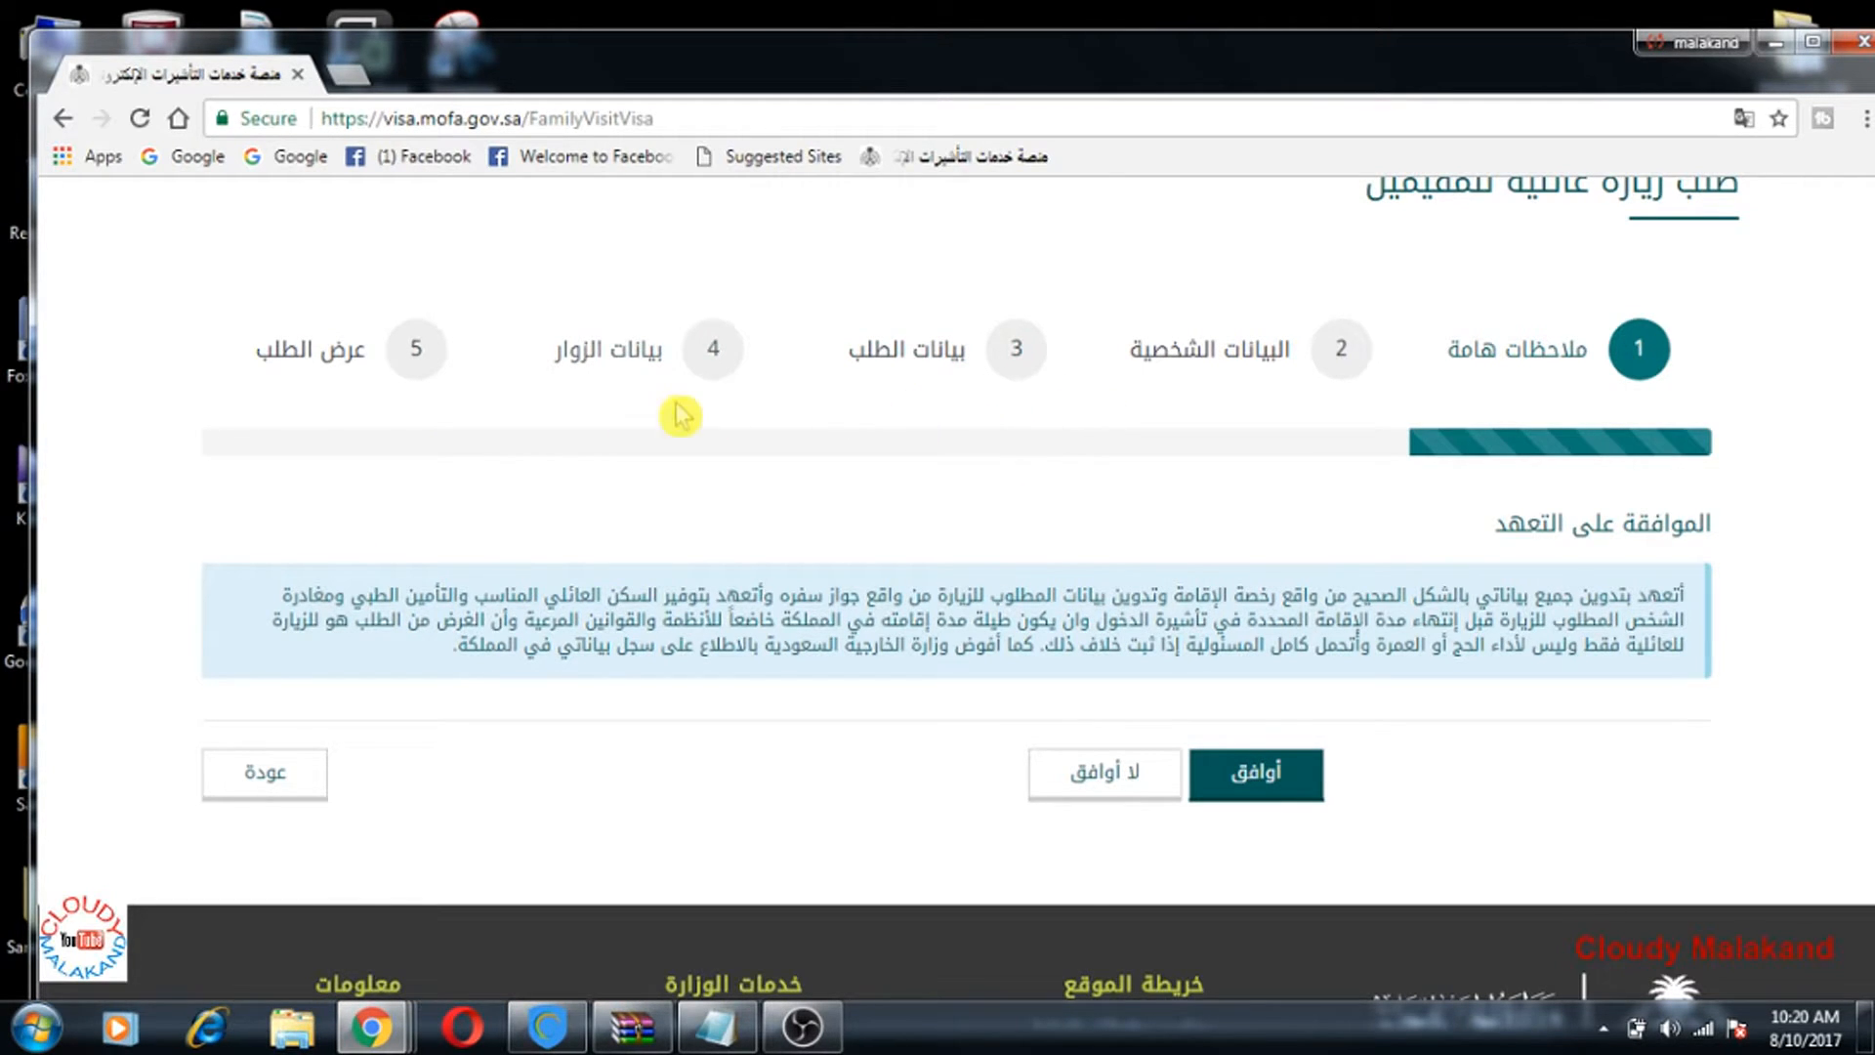
click(1269, 796)
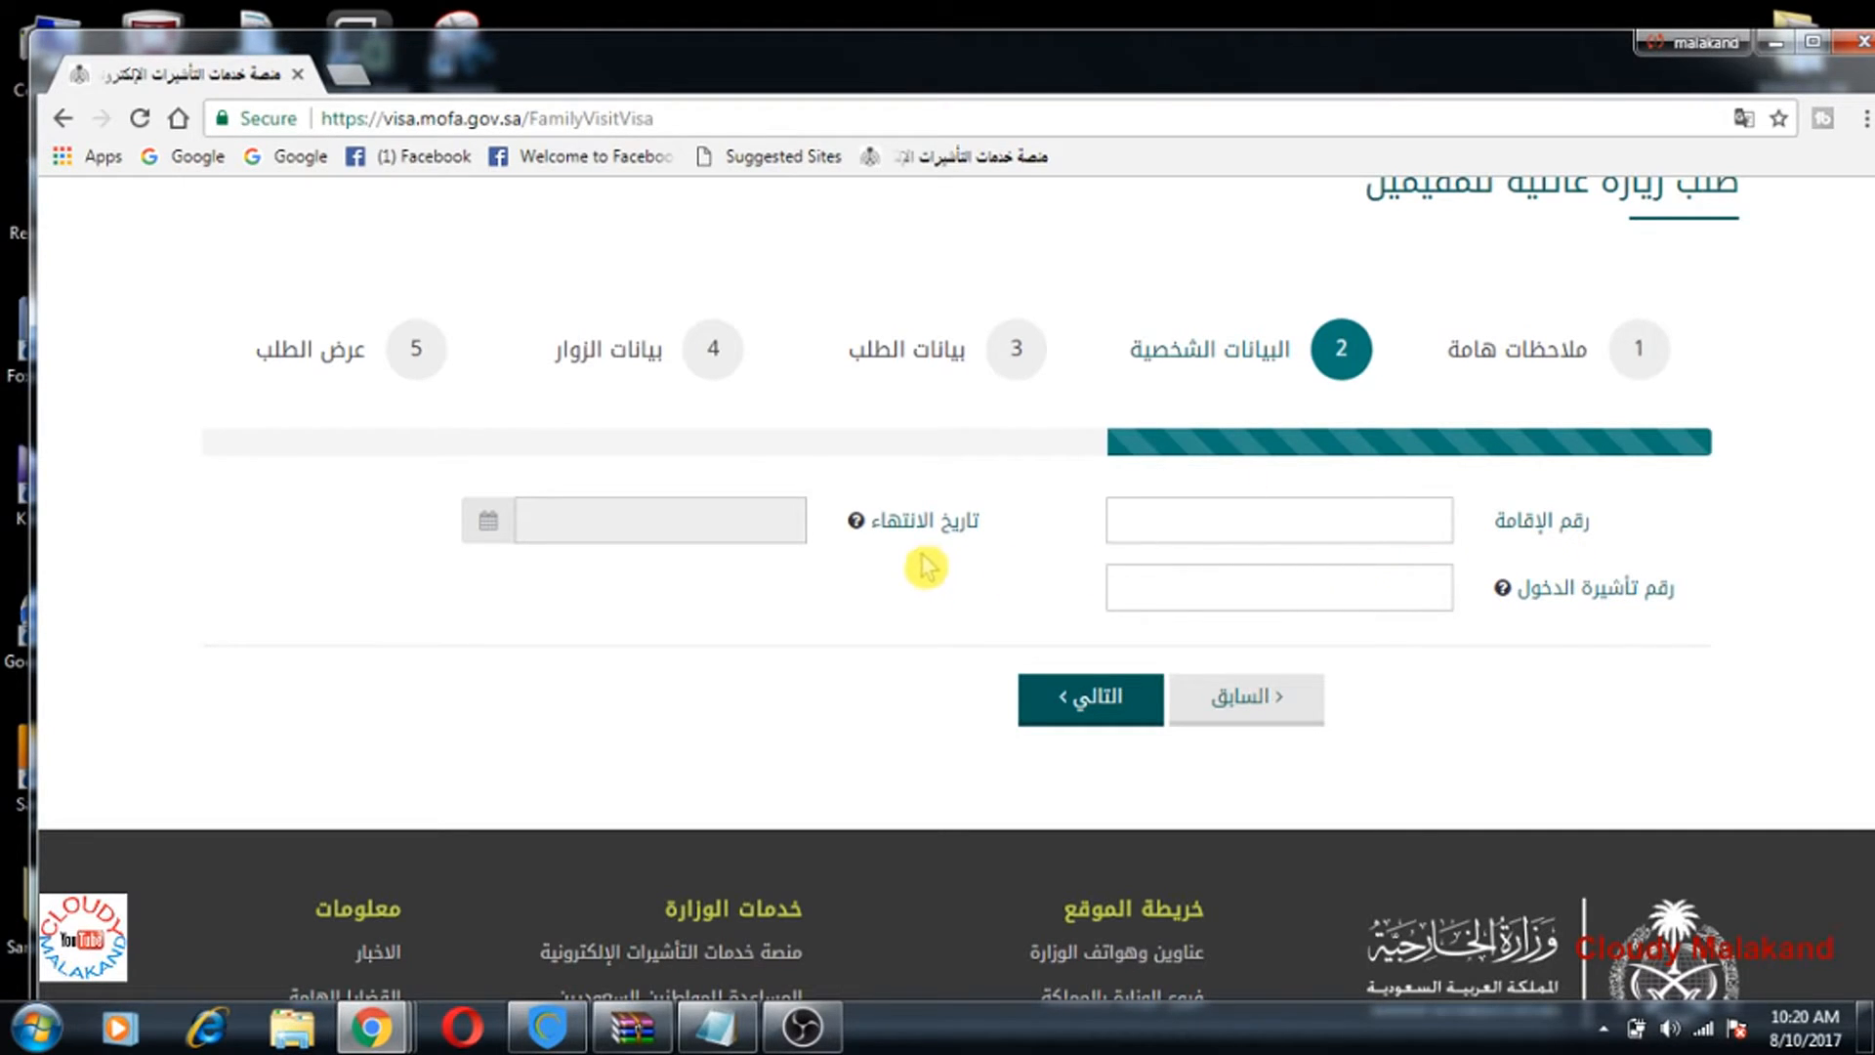
mouse_move(851, 542)
mouse_move(1504, 613)
scroll(1431, 601, up, 4)
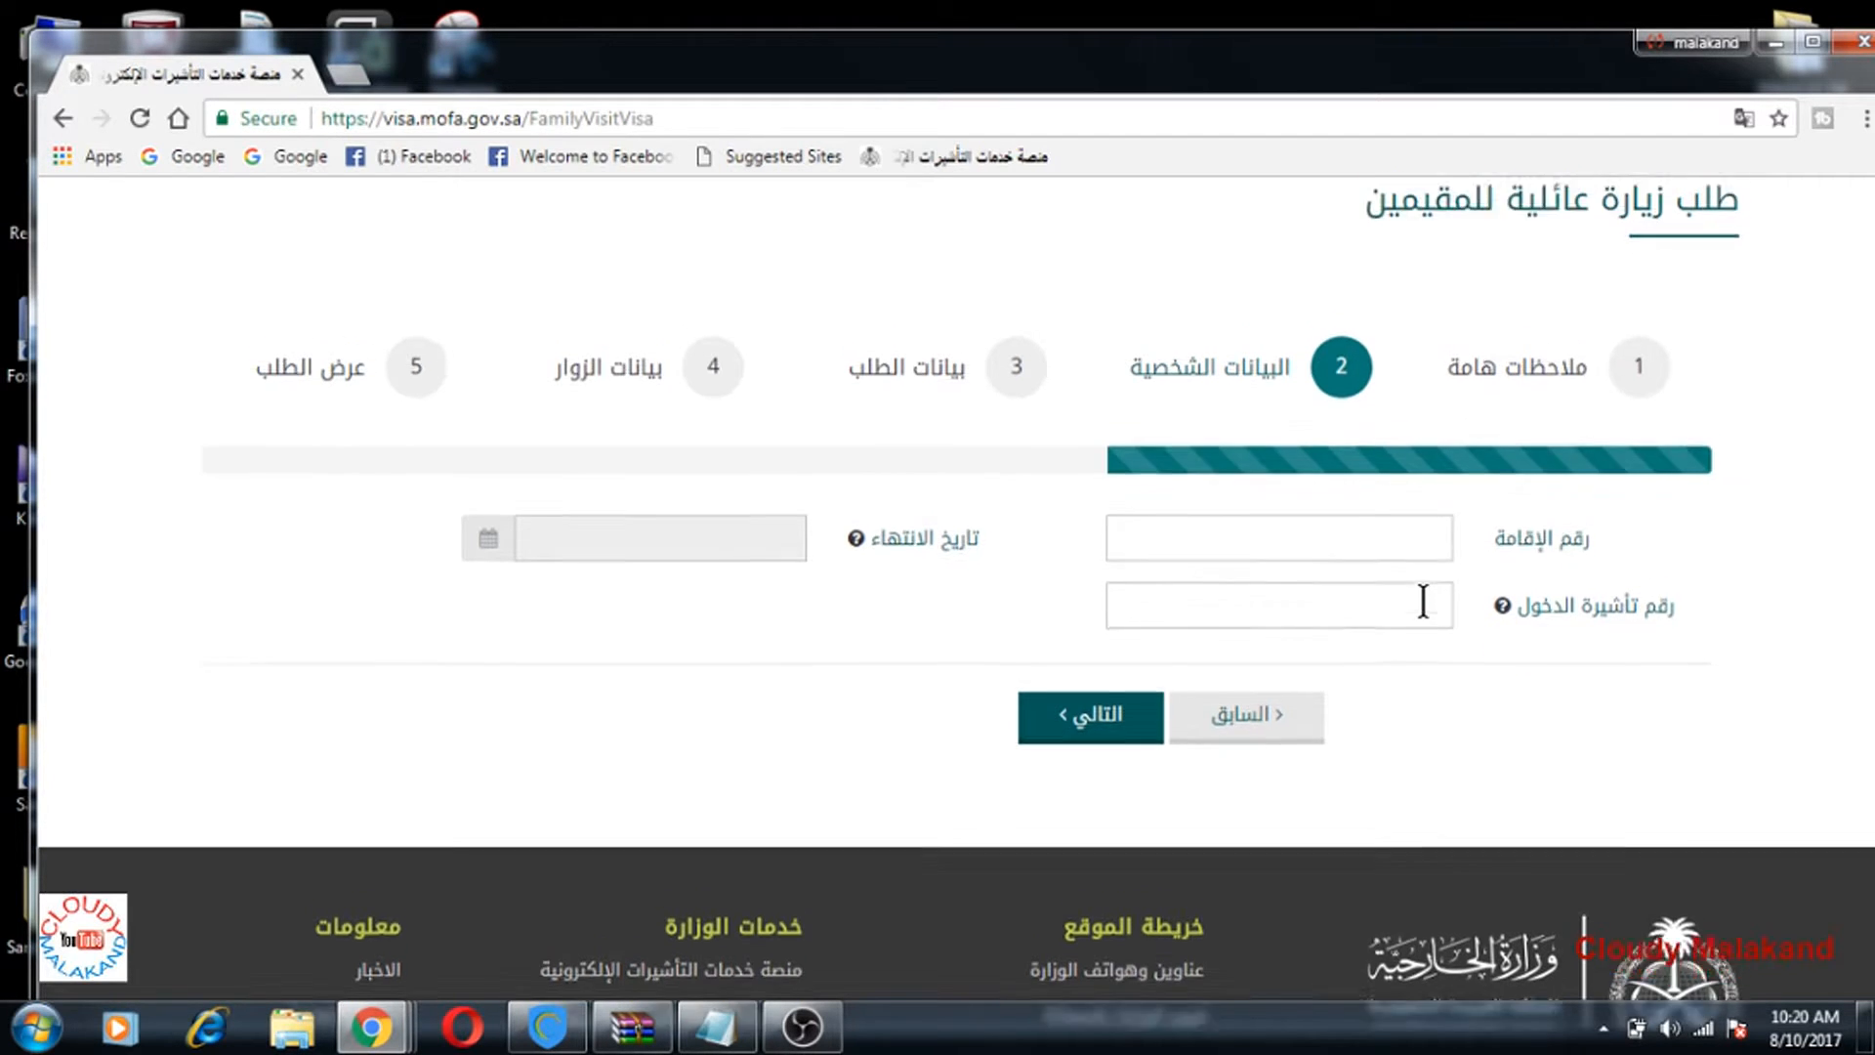
scroll(1425, 596, up, 3)
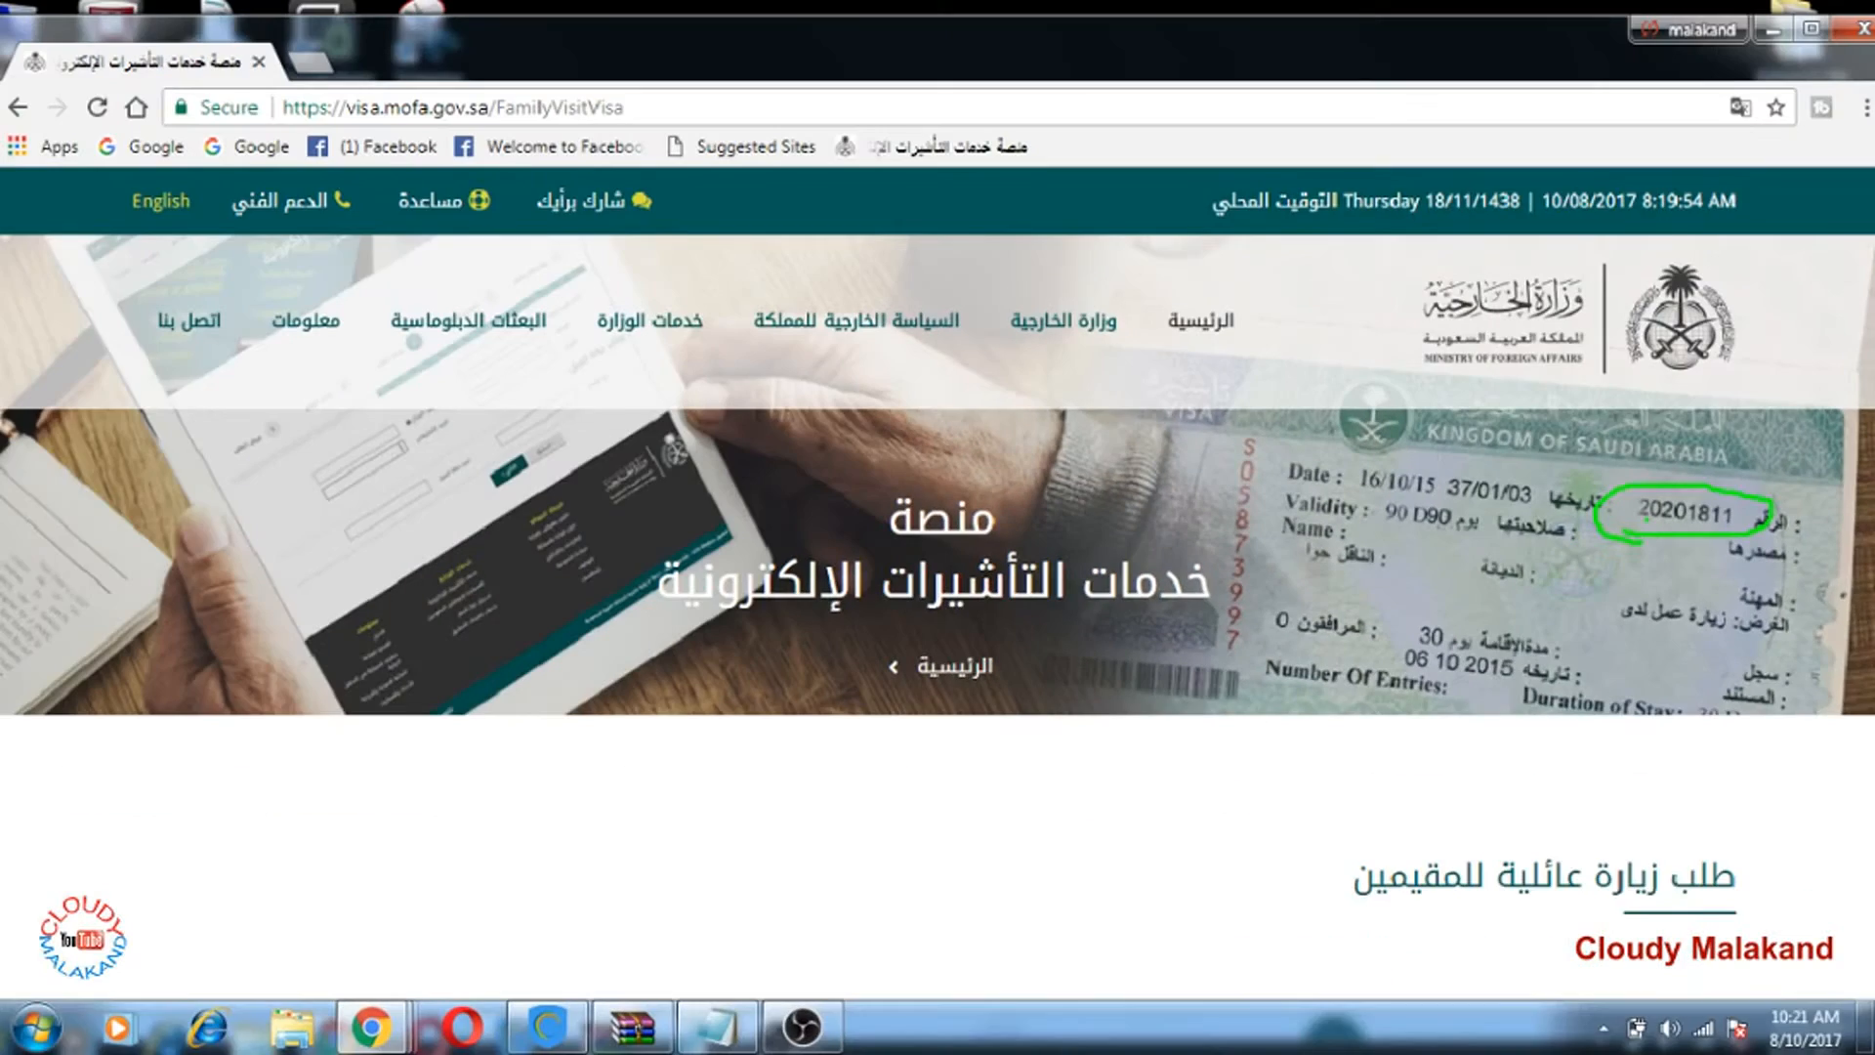
scroll(1420, 1016, down, 4)
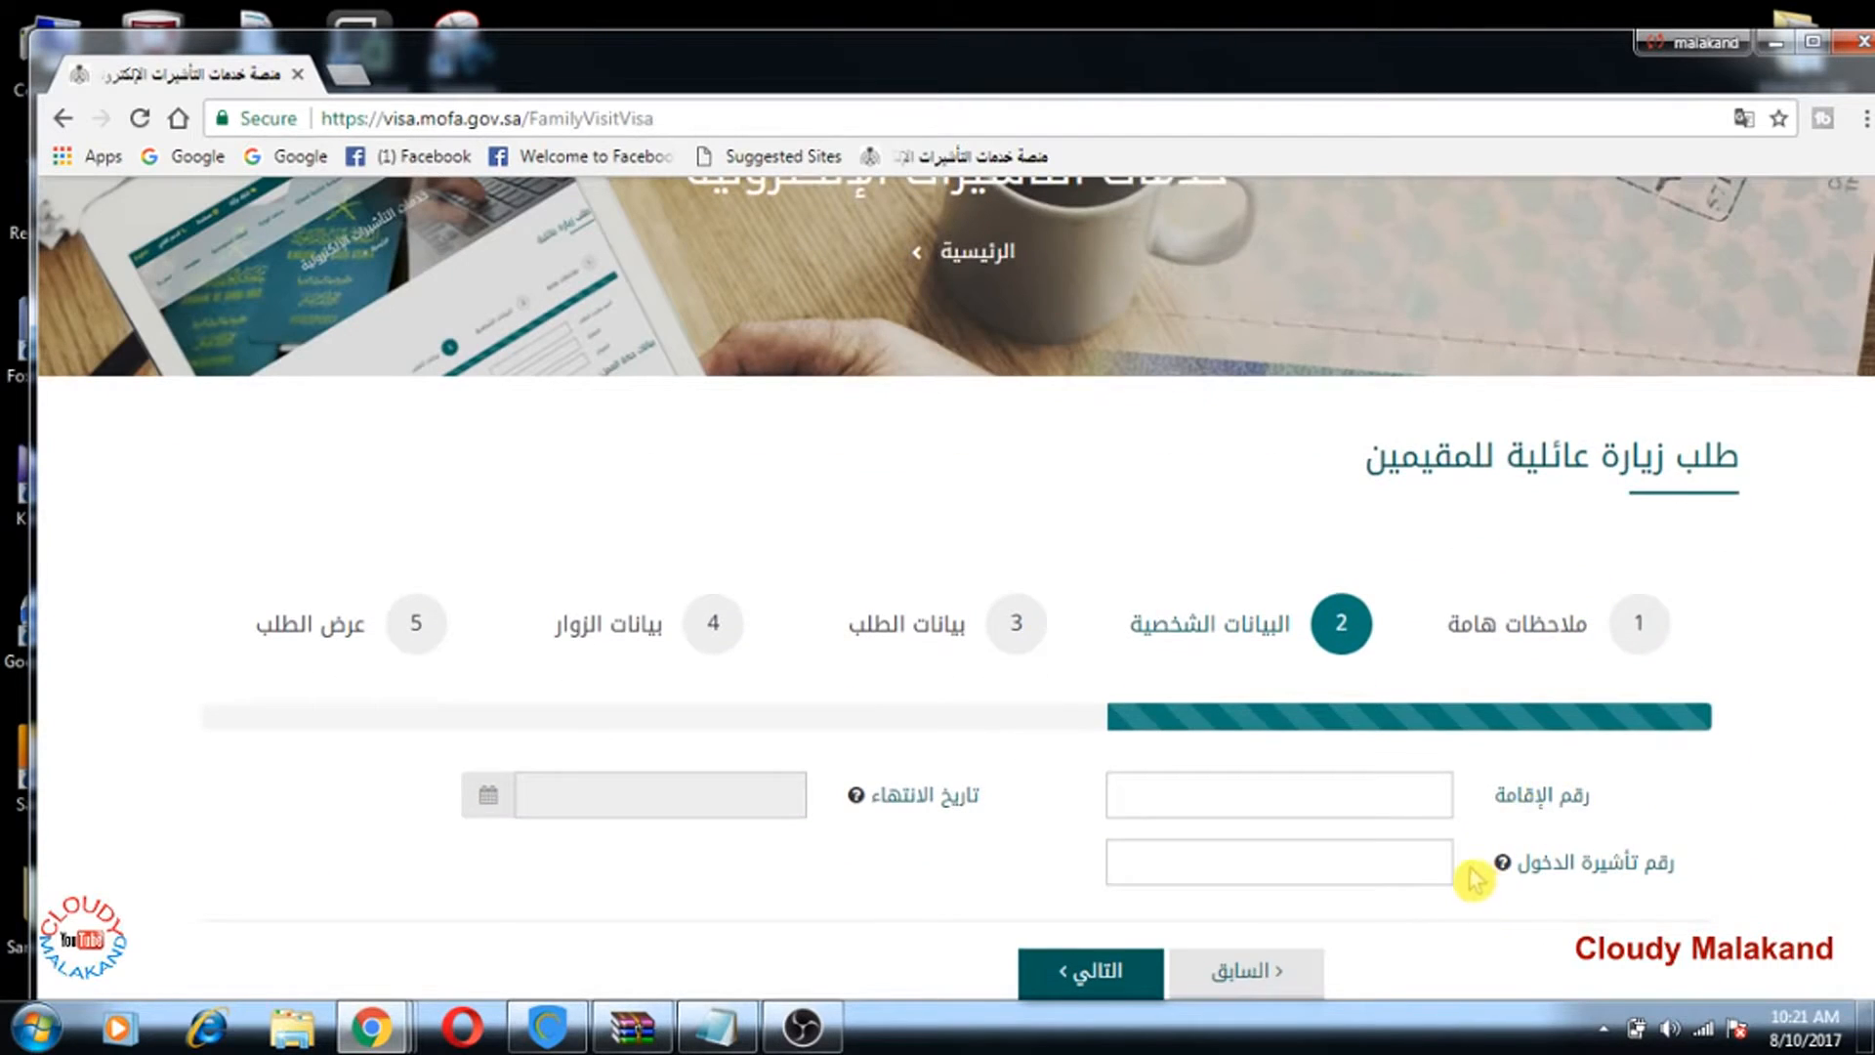
scroll(1412, 721, down, 2)
click(1383, 664)
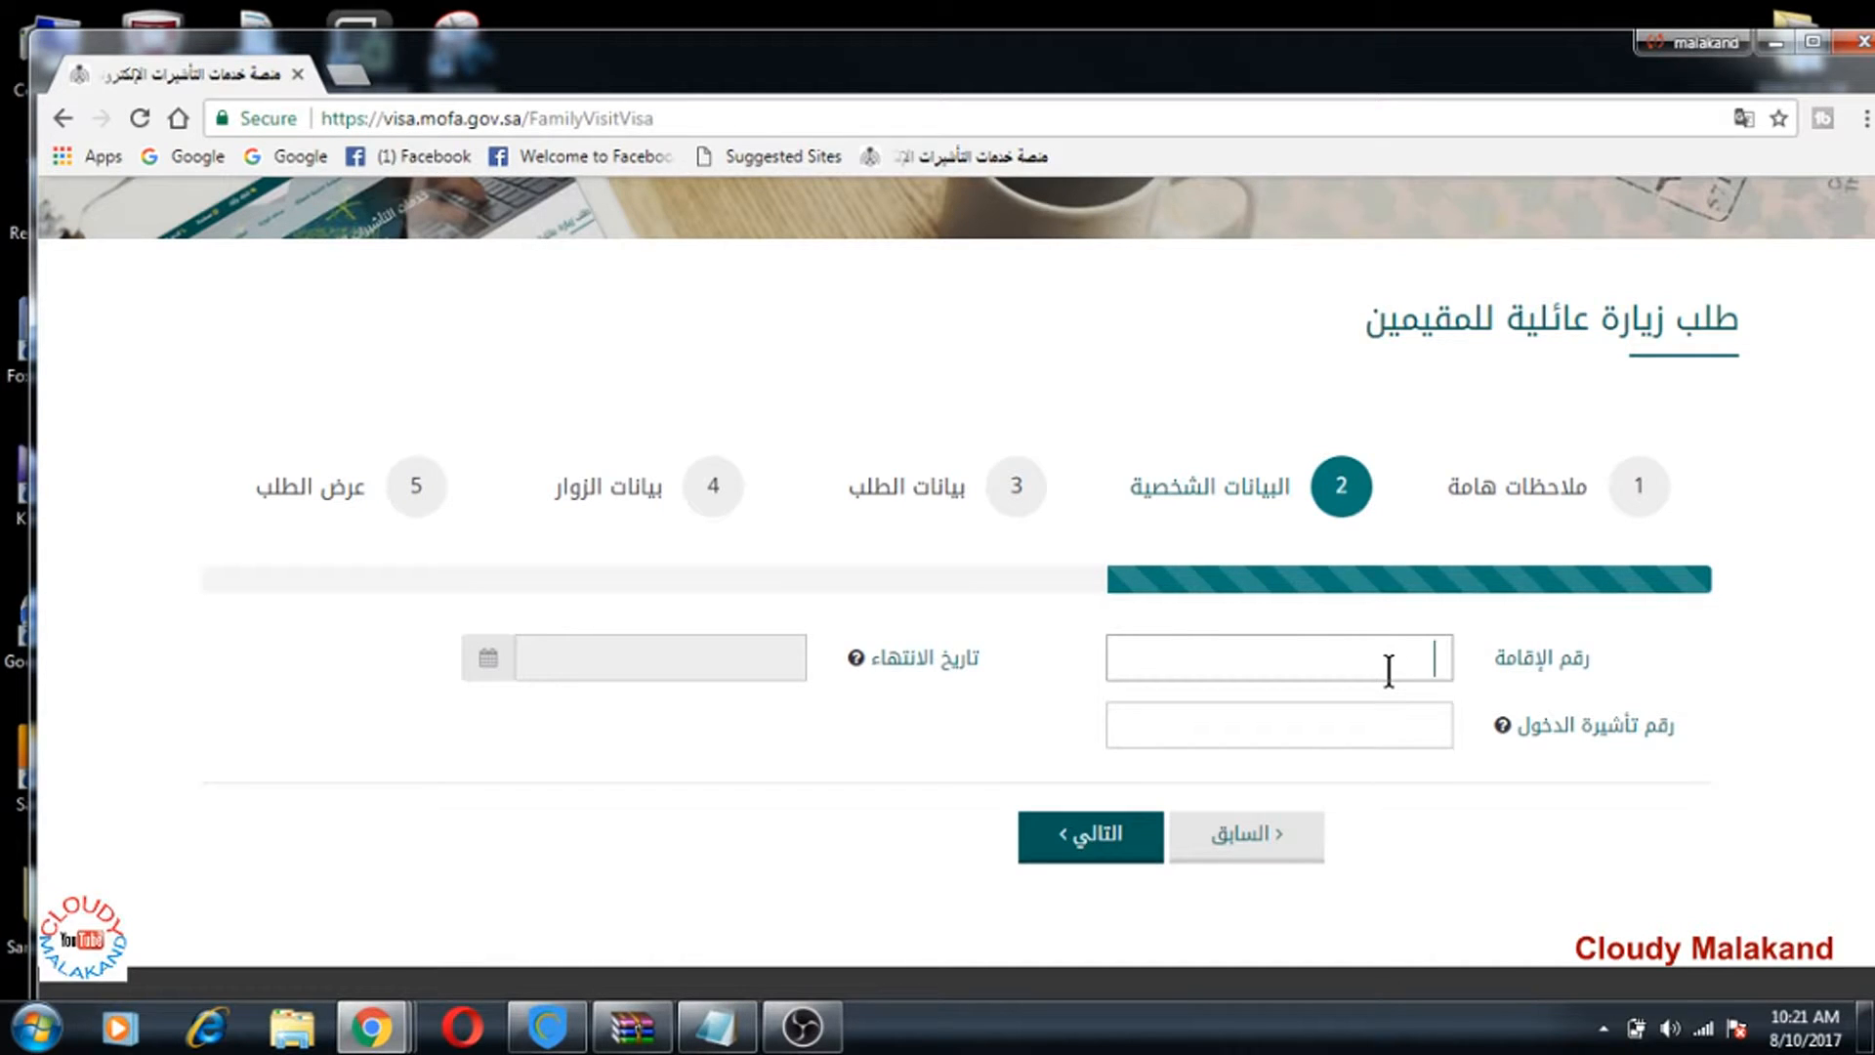
Step: Autofill the residence number, set its expiry to 10 شوال 1439, and continue
text(22)
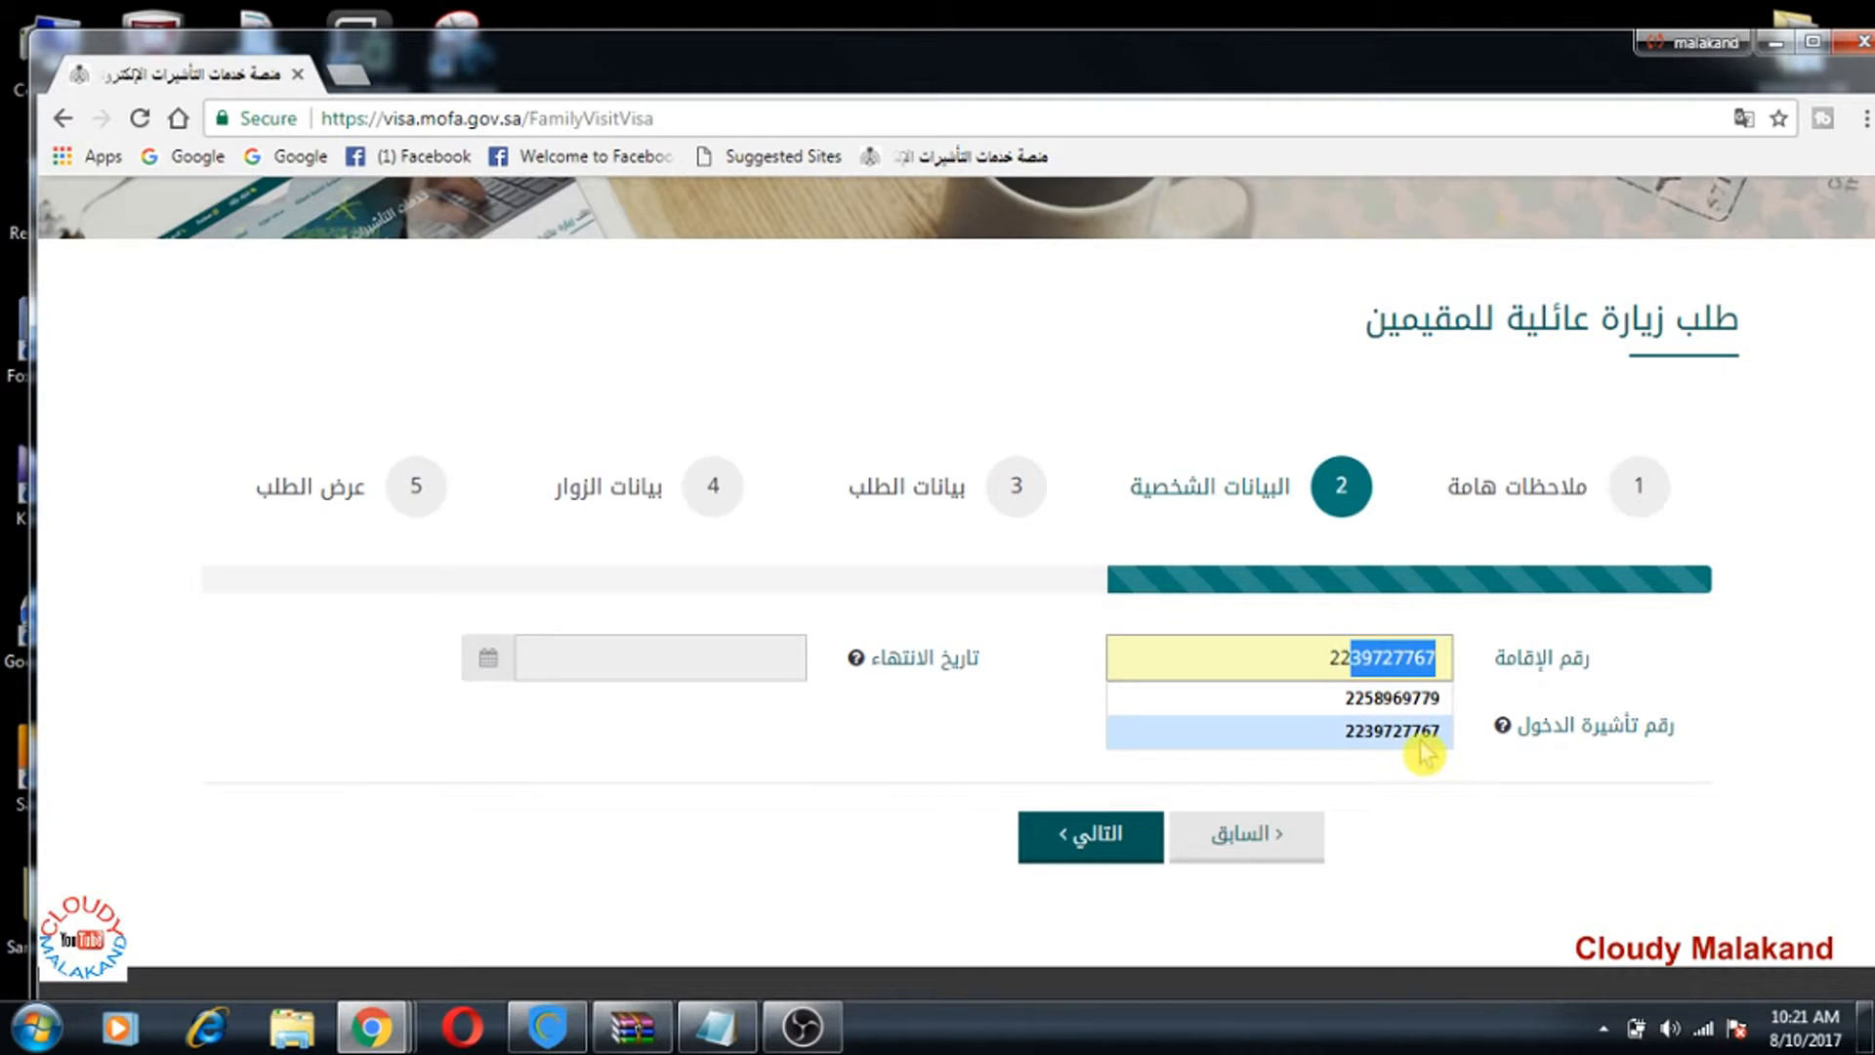
click(1428, 701)
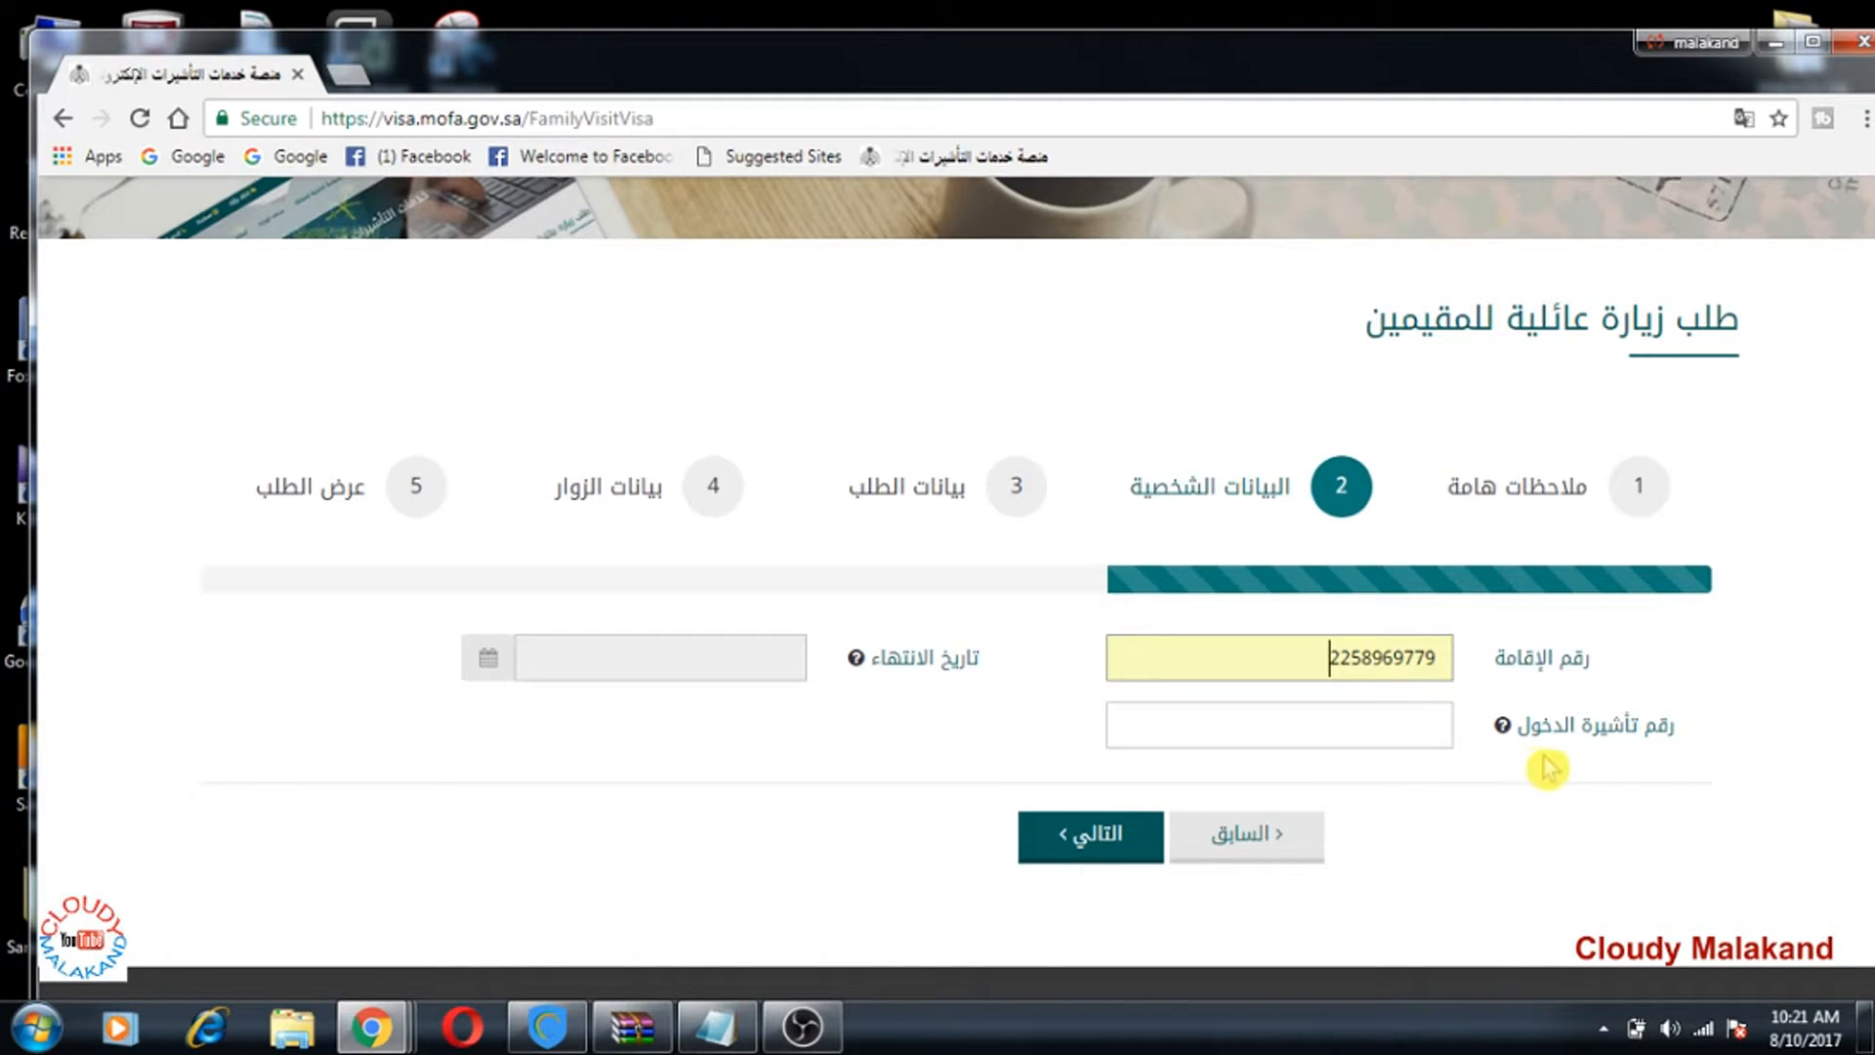
click(712, 674)
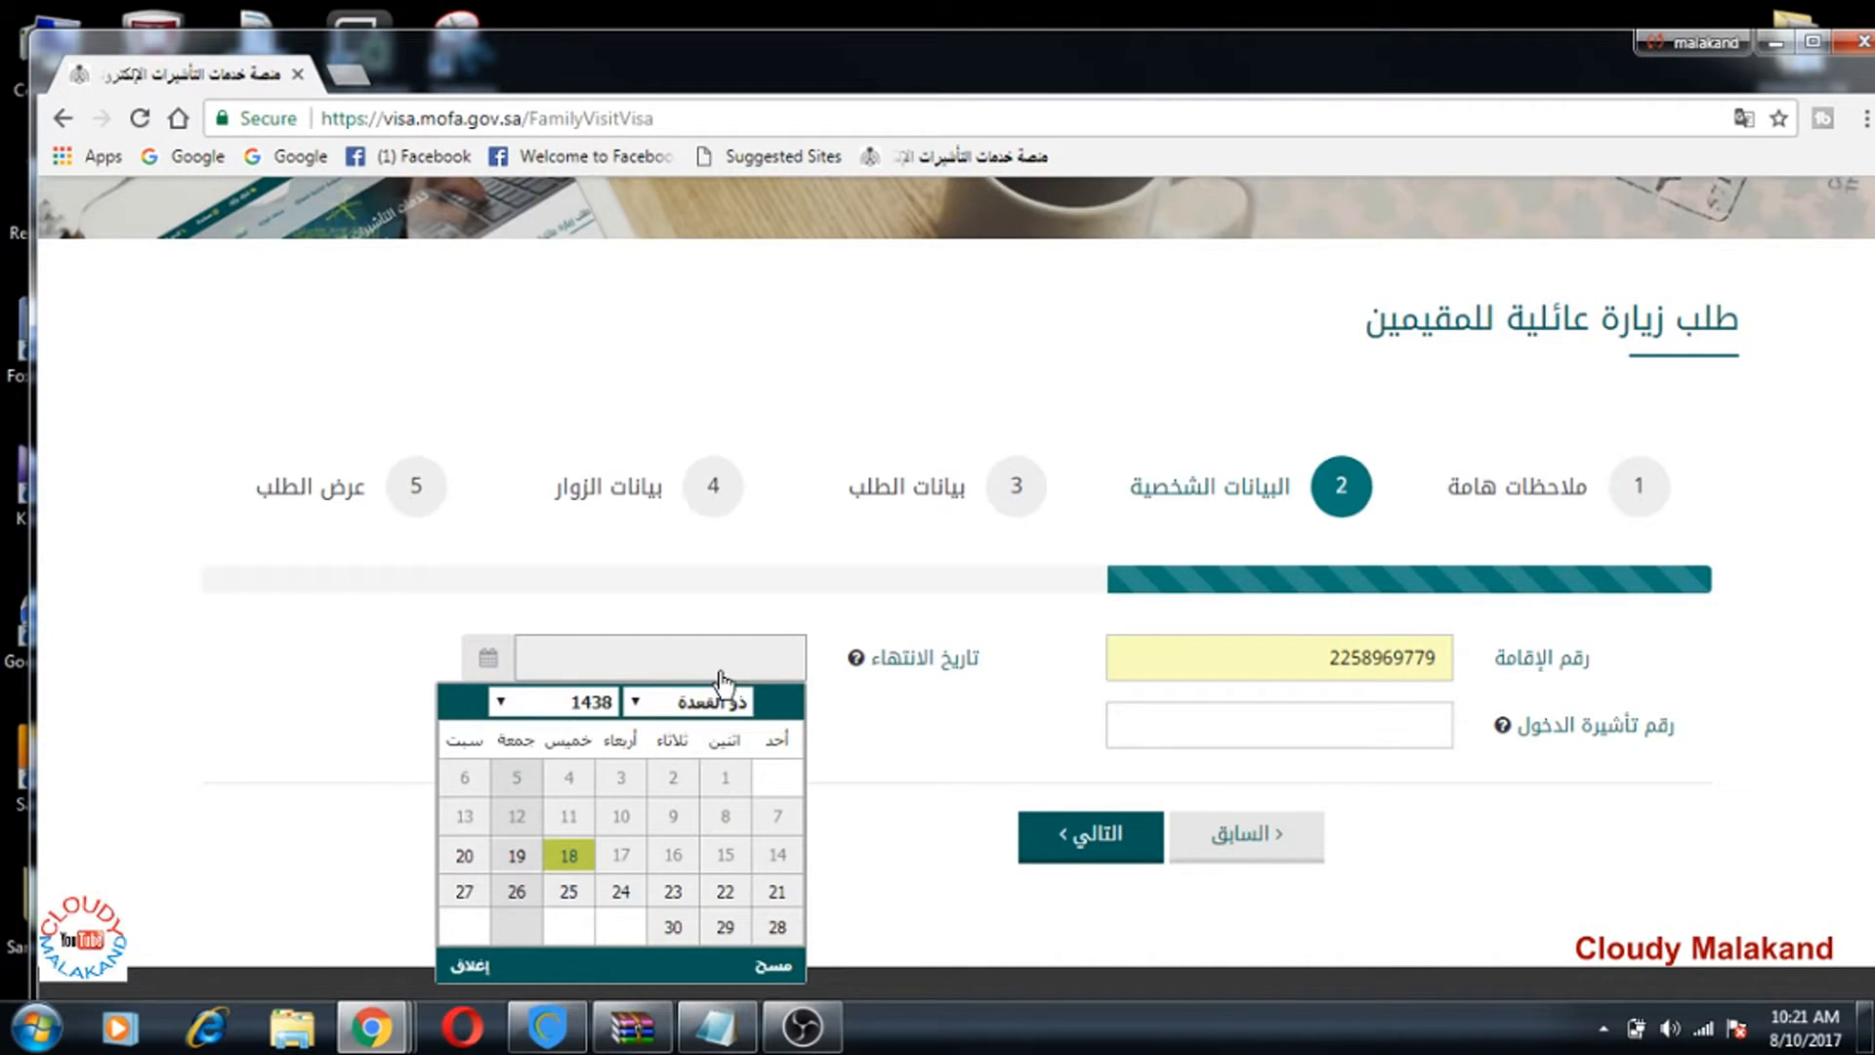
click(504, 705)
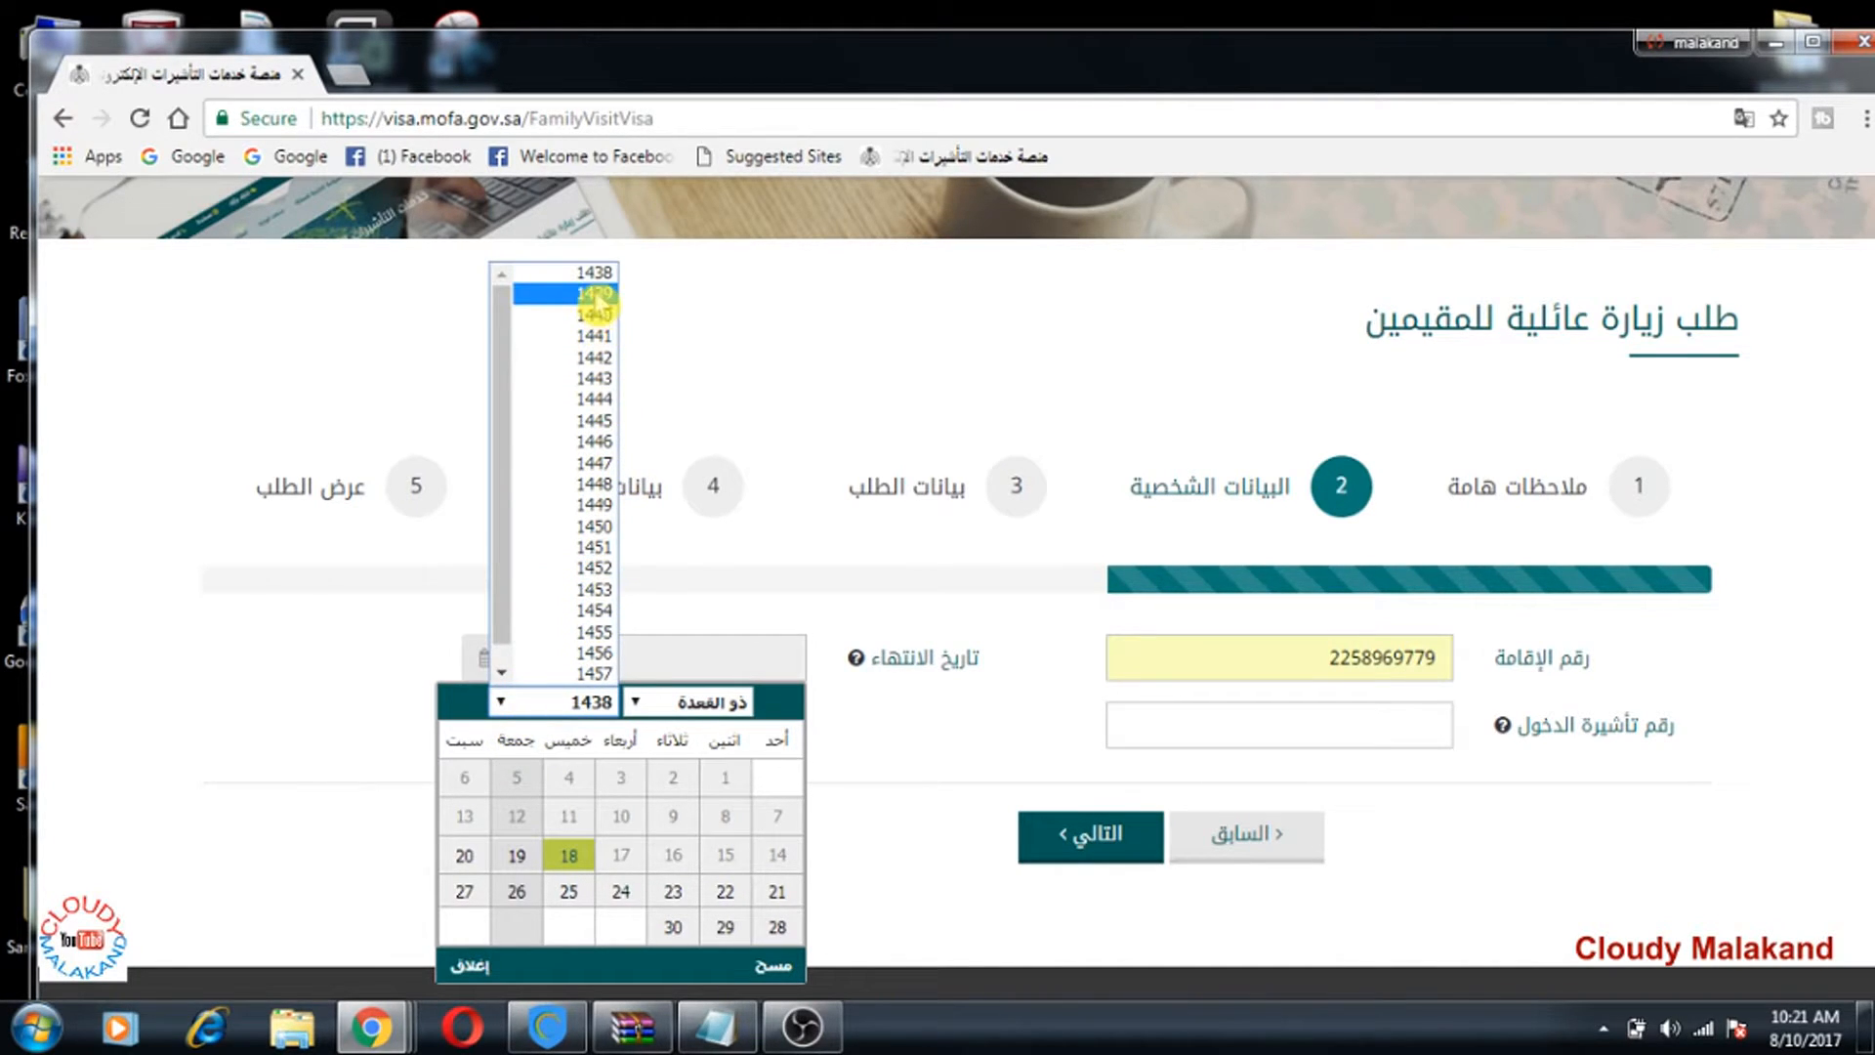
click(591, 293)
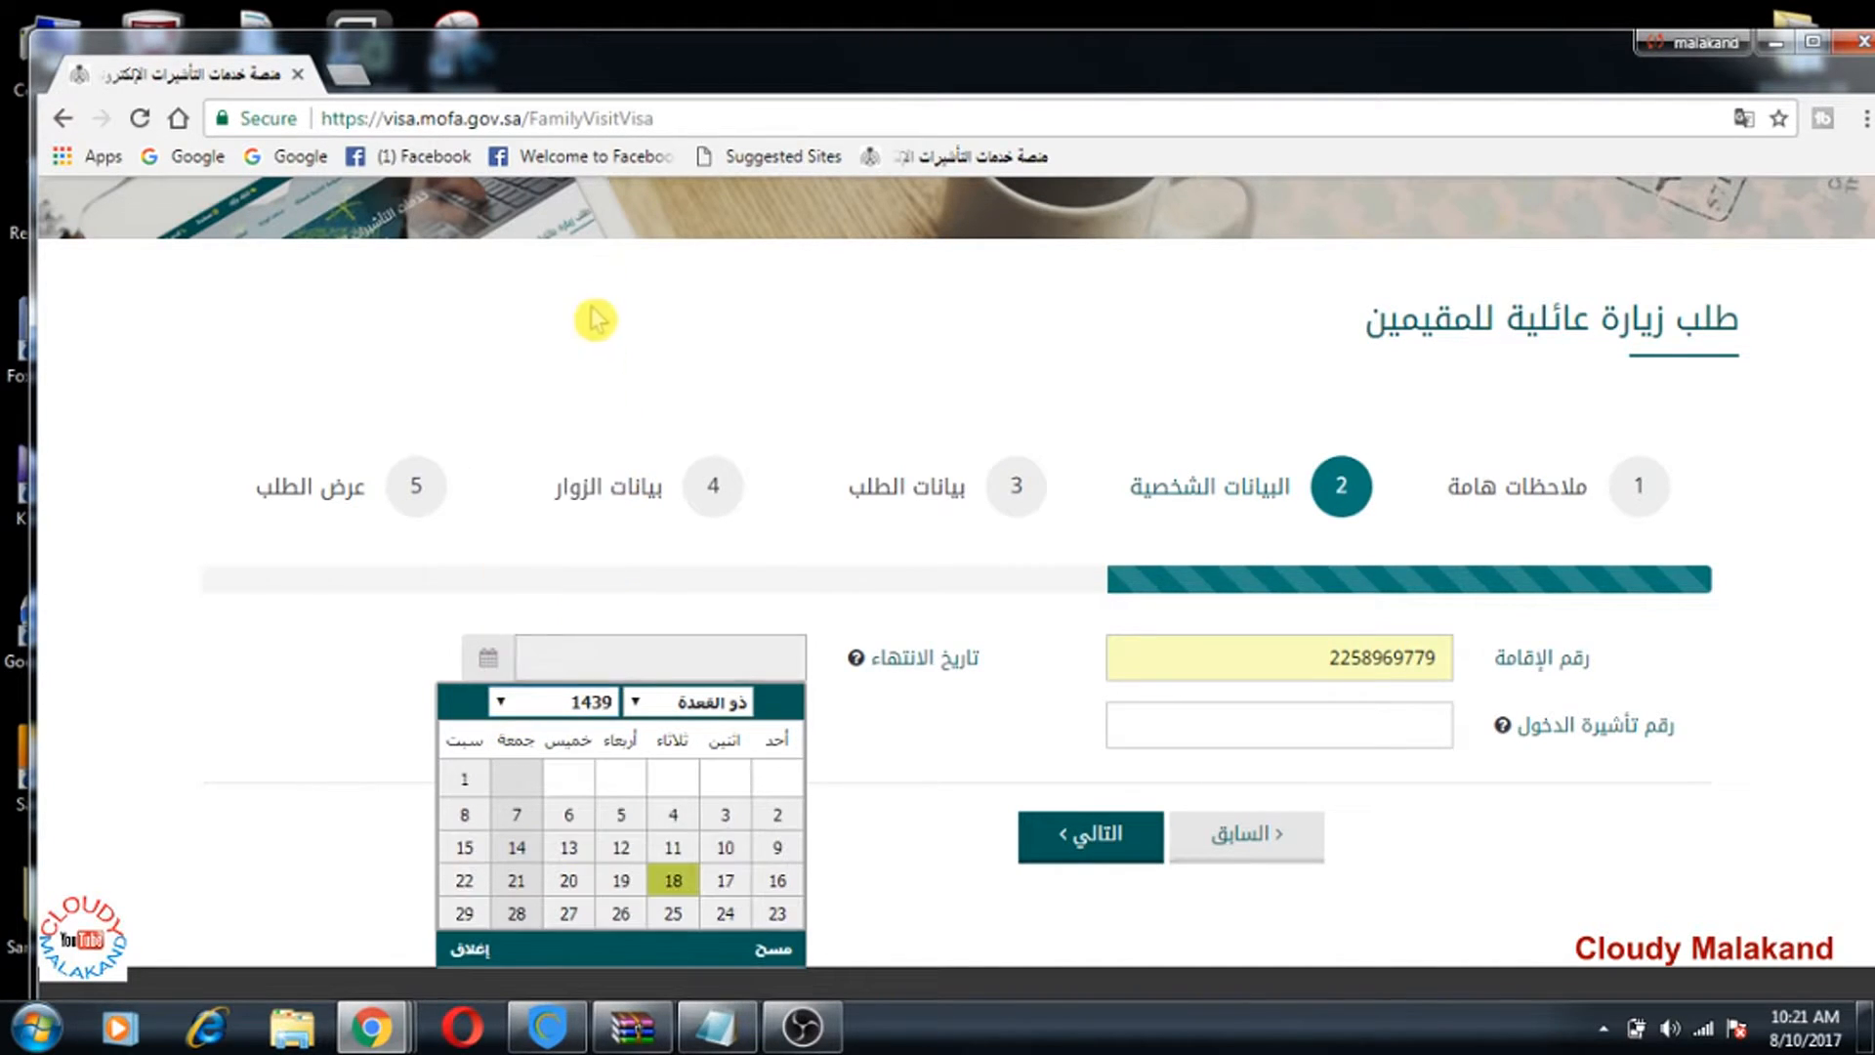
click(651, 705)
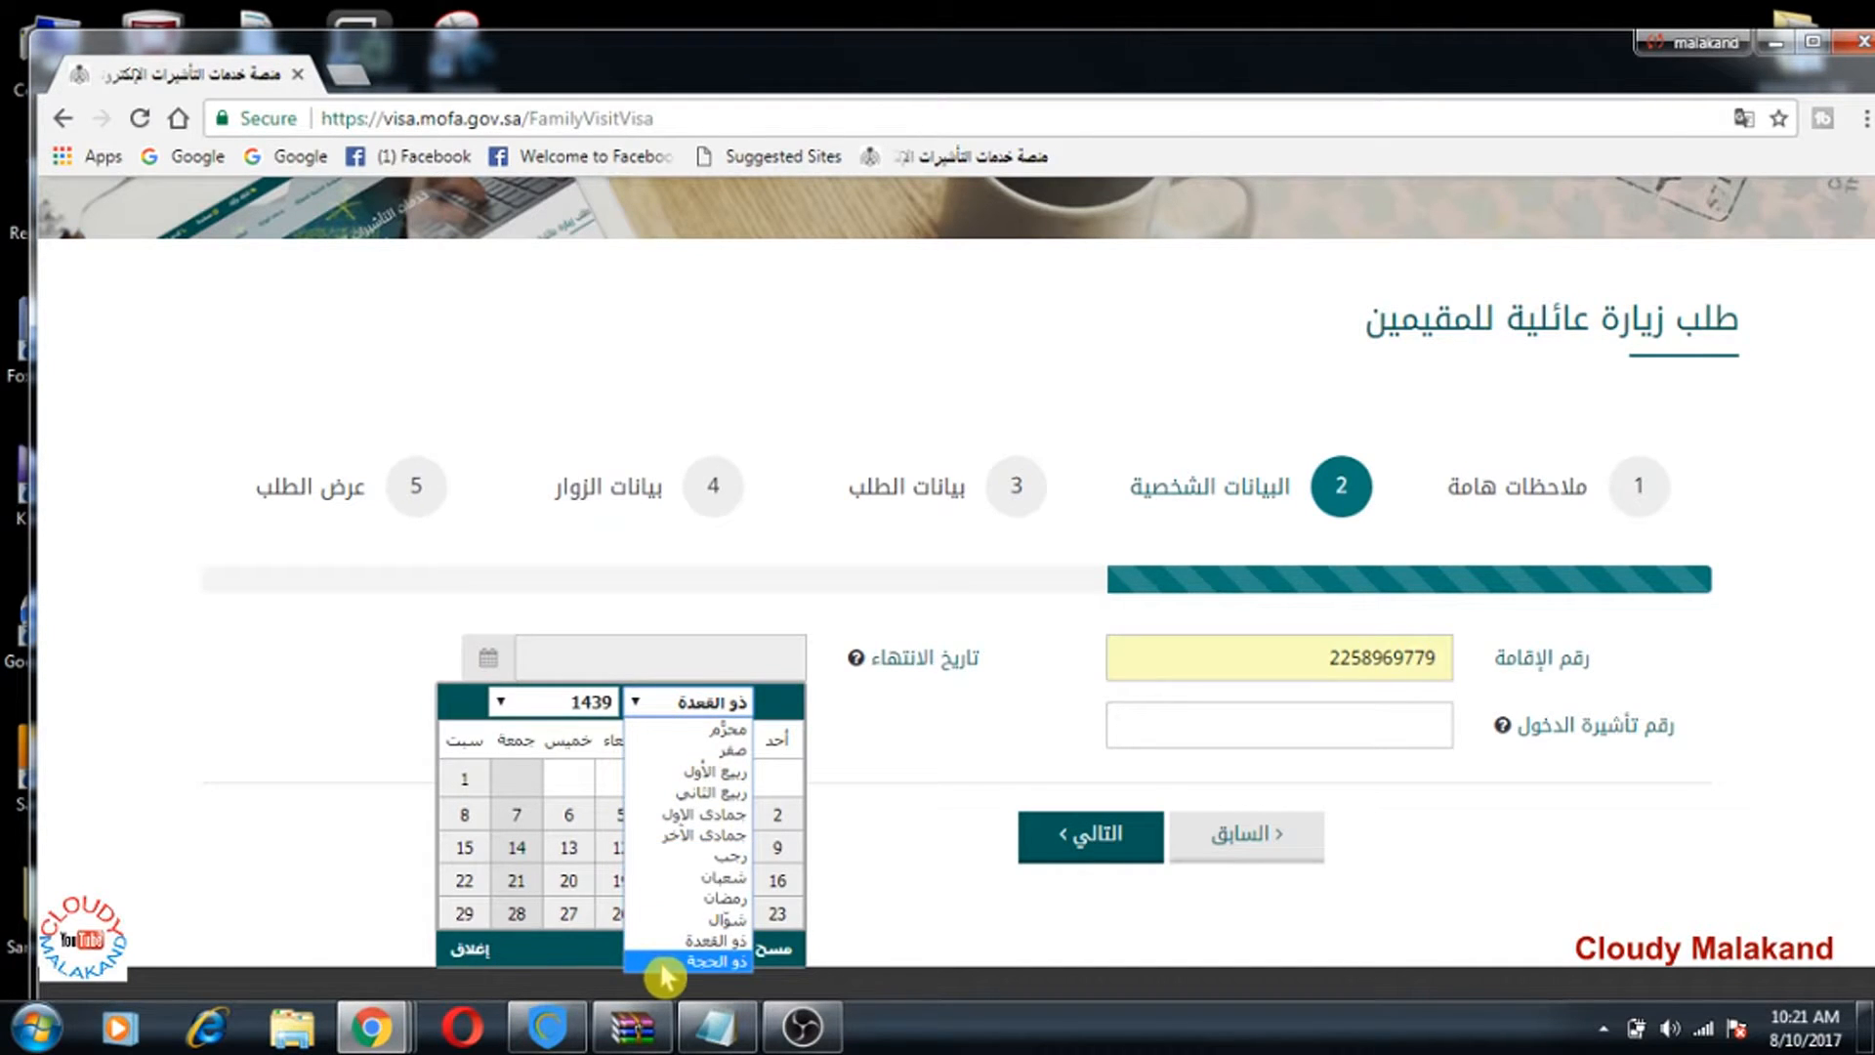
click(728, 919)
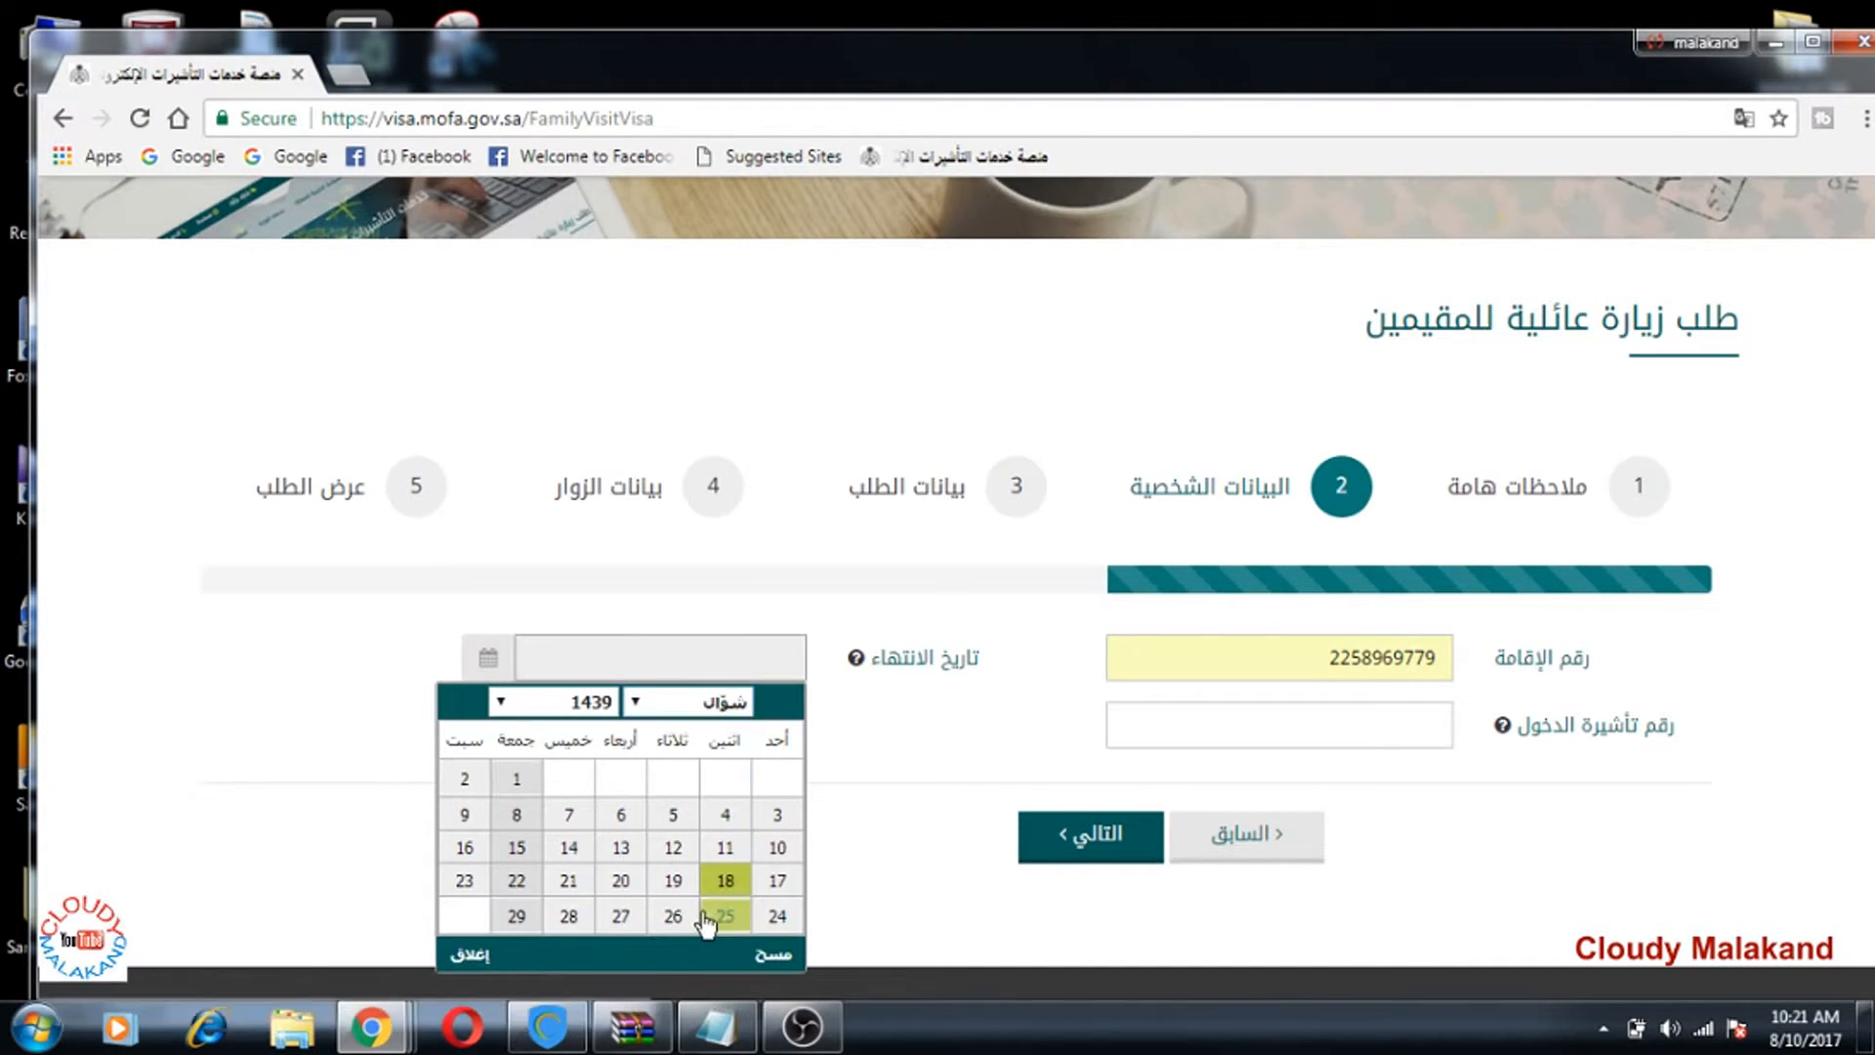
click(777, 848)
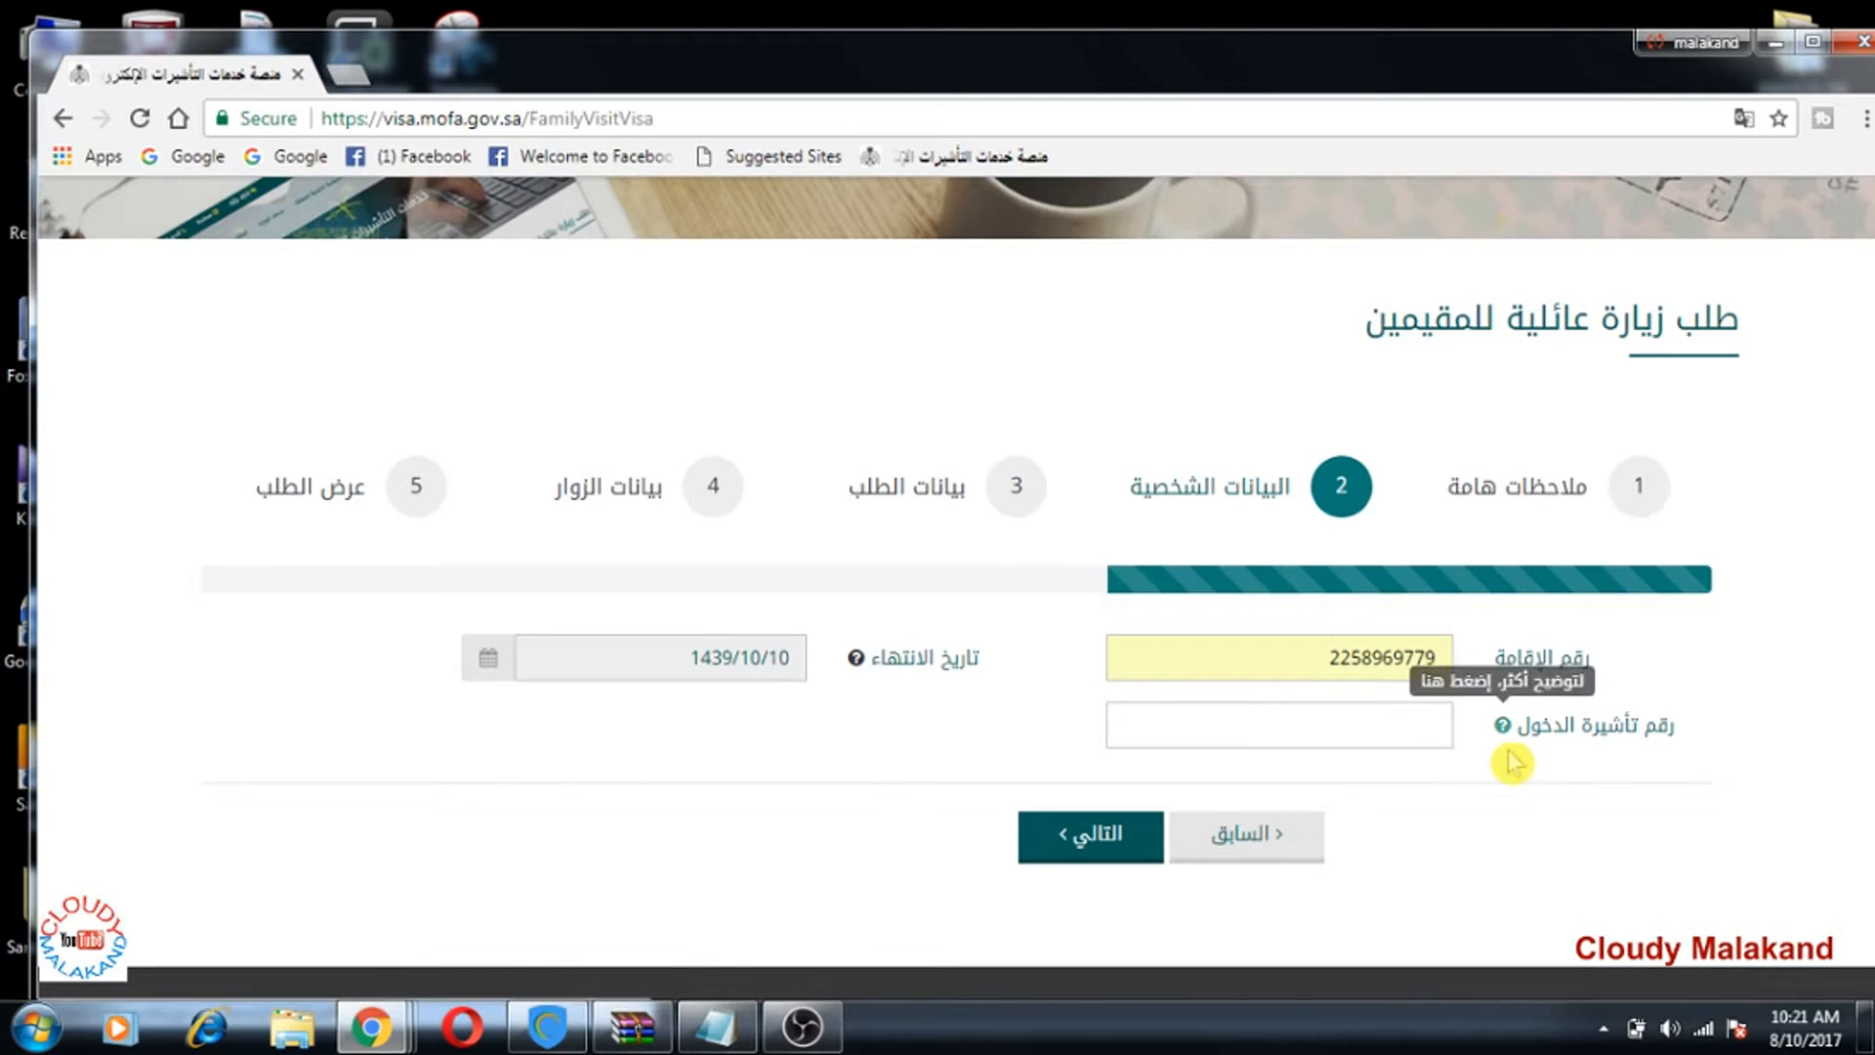
scroll(1474, 753, down, 2)
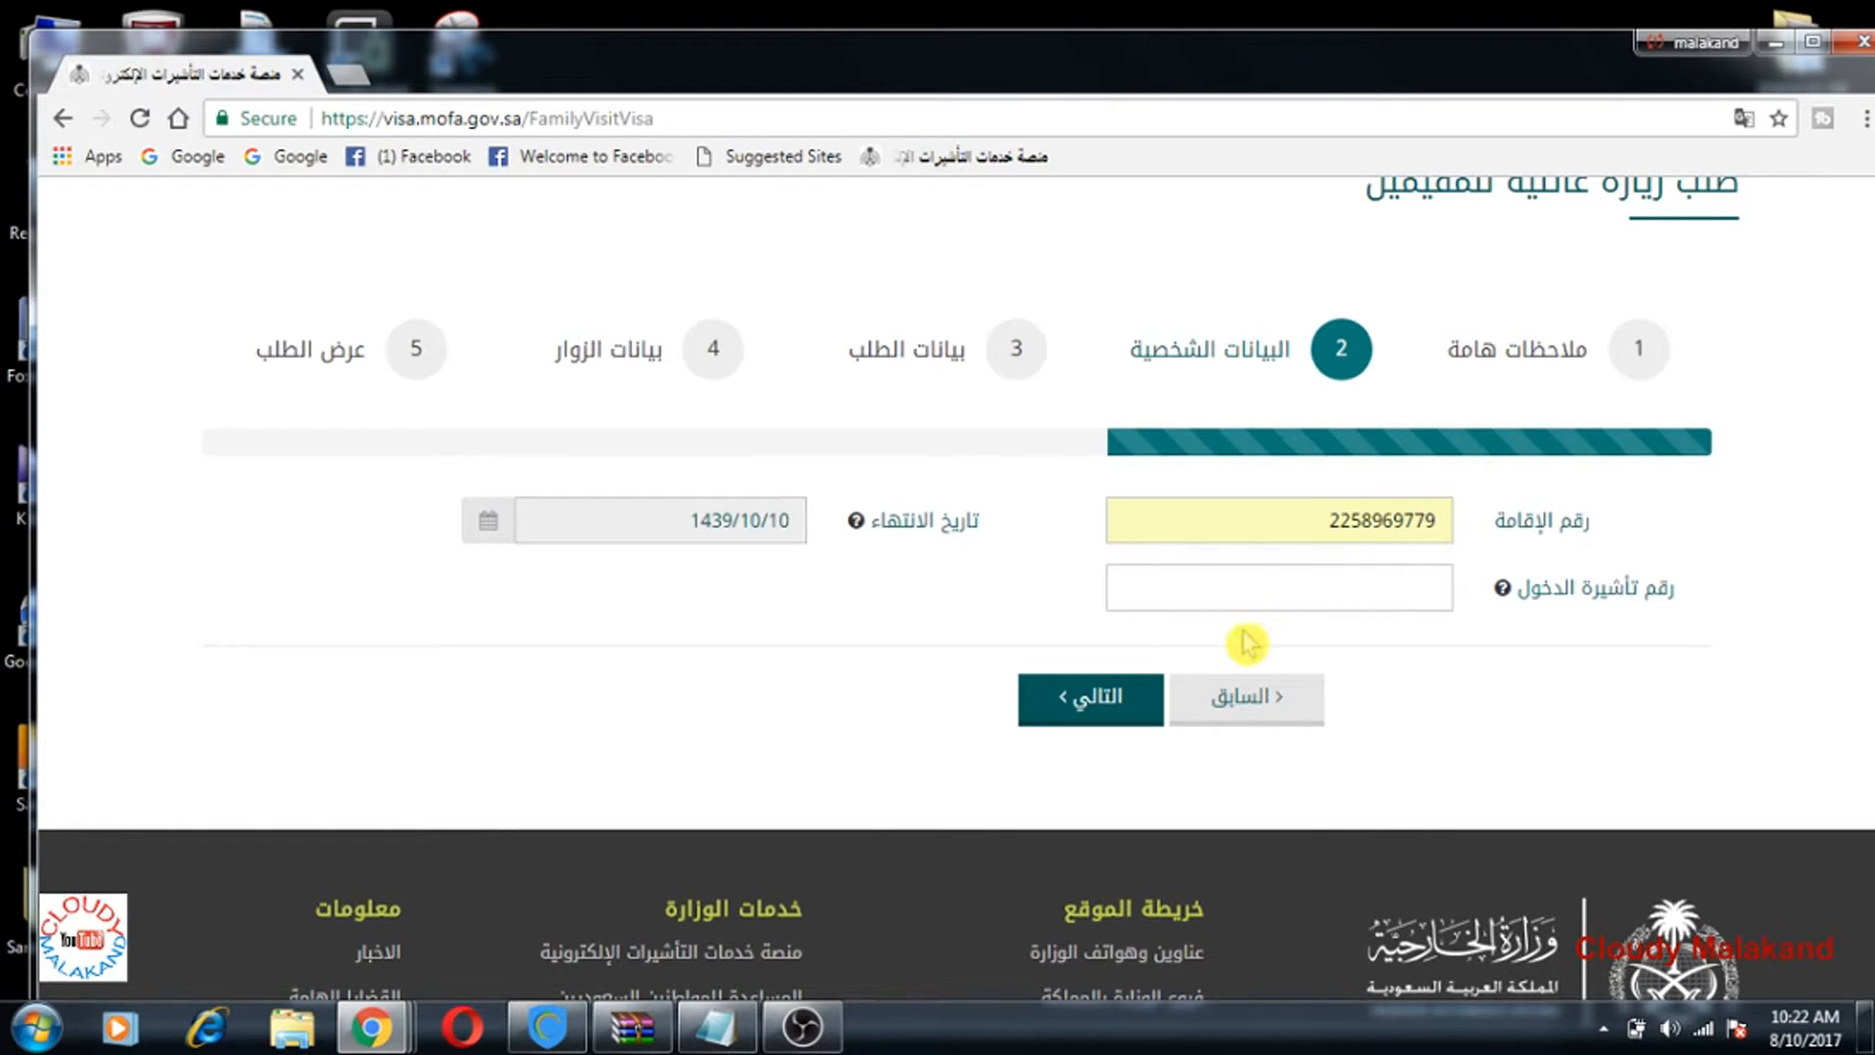
click(1121, 725)
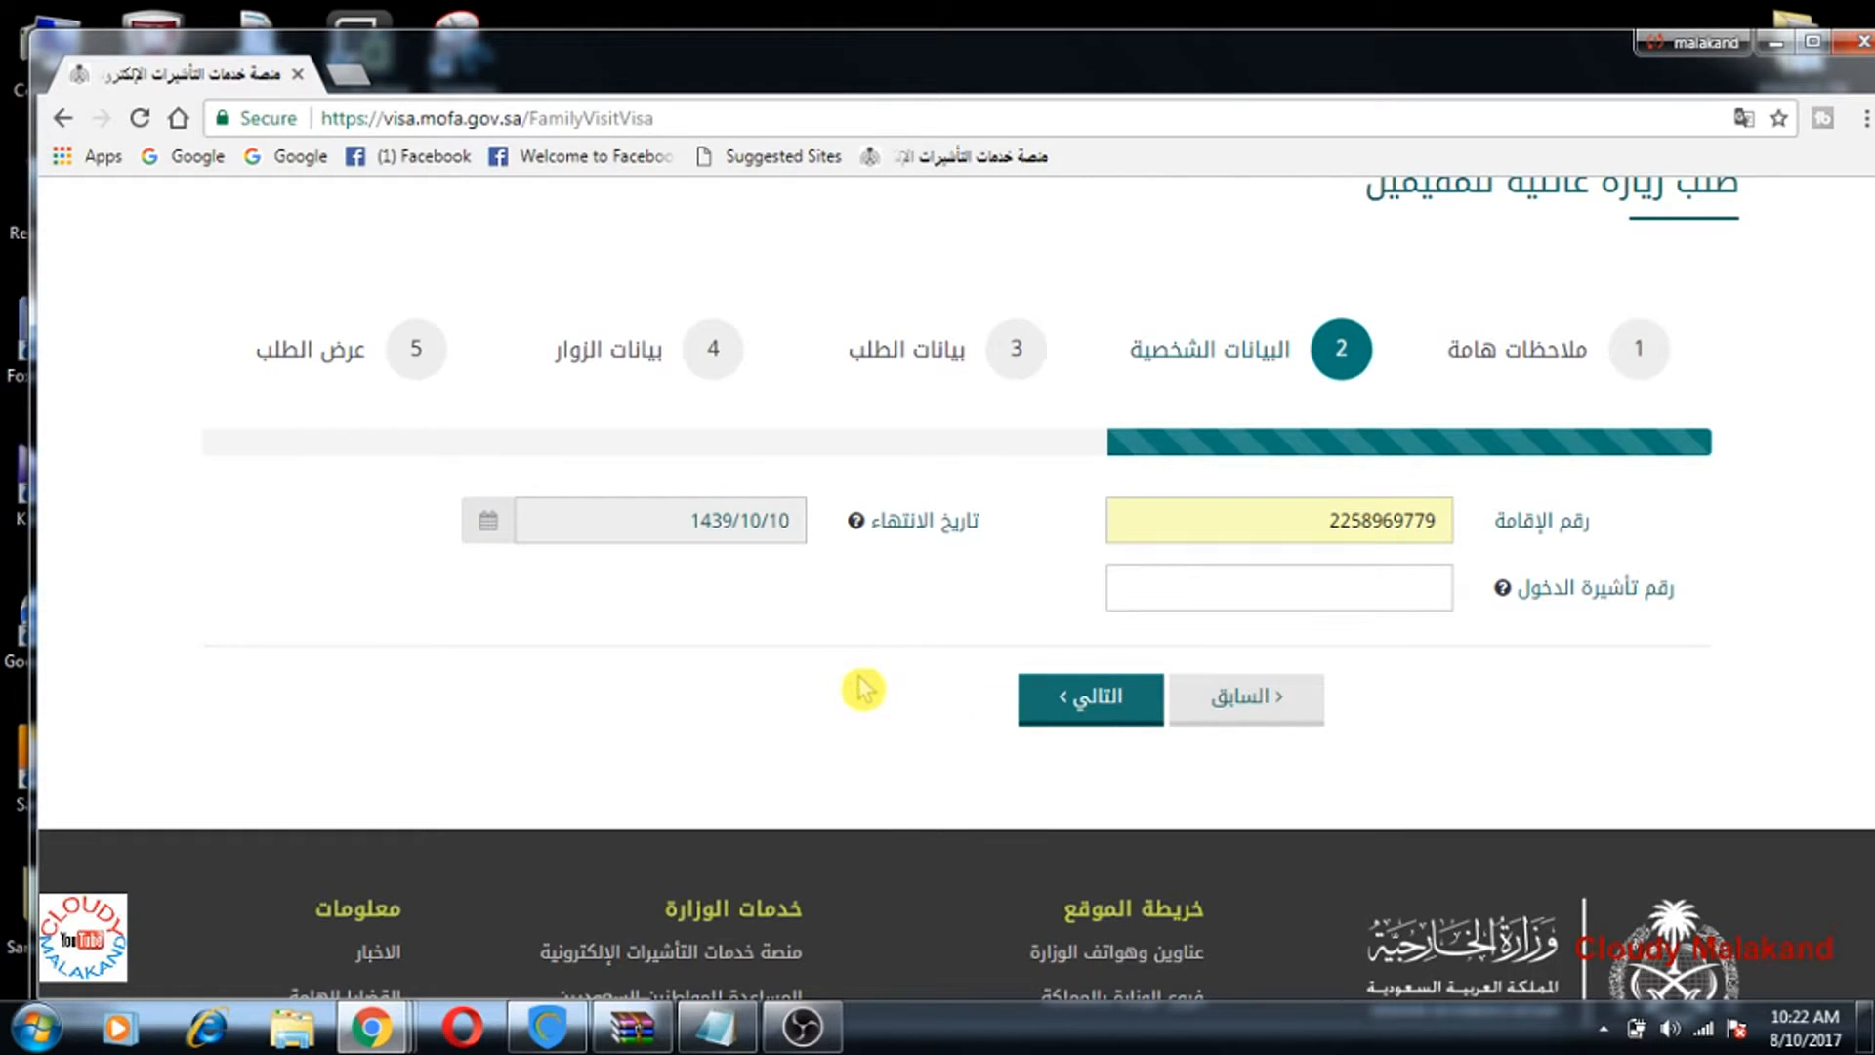
Step: Fill the applicant's address as riyadh and the saved mobile number from autofill
click(1105, 727)
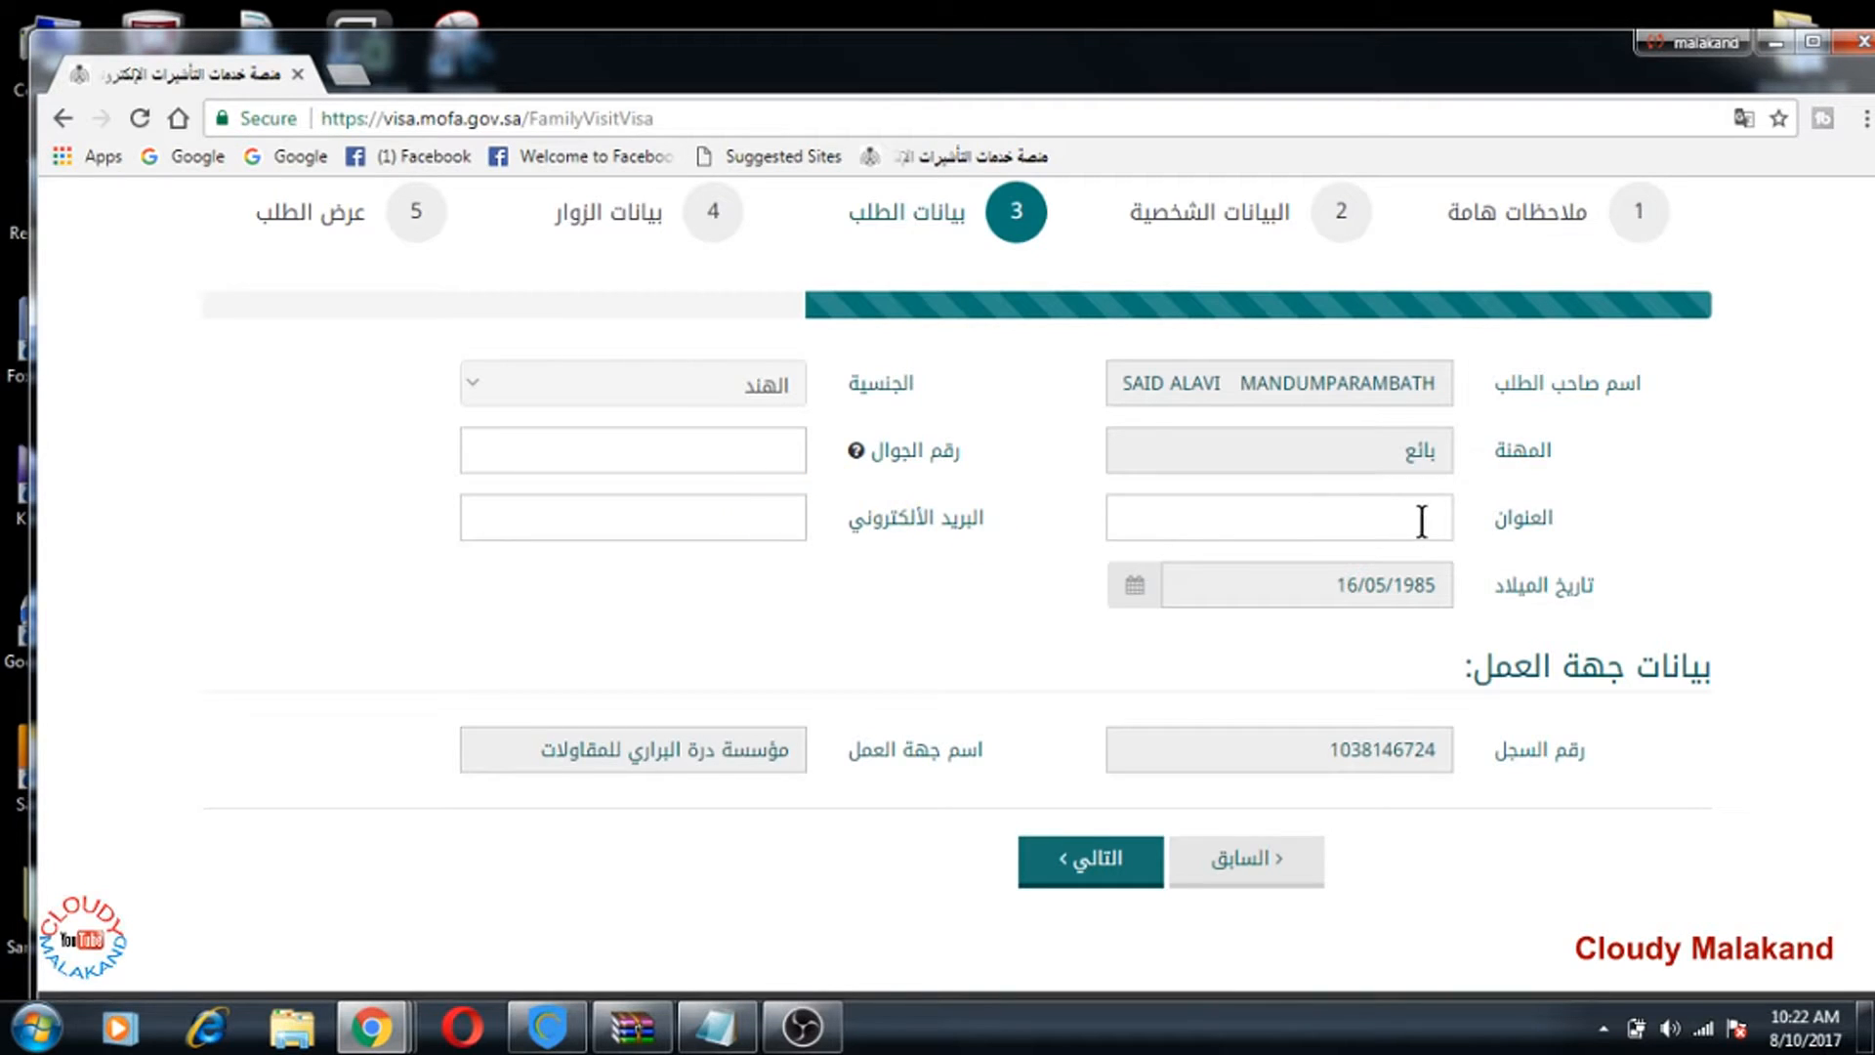
click(1380, 521)
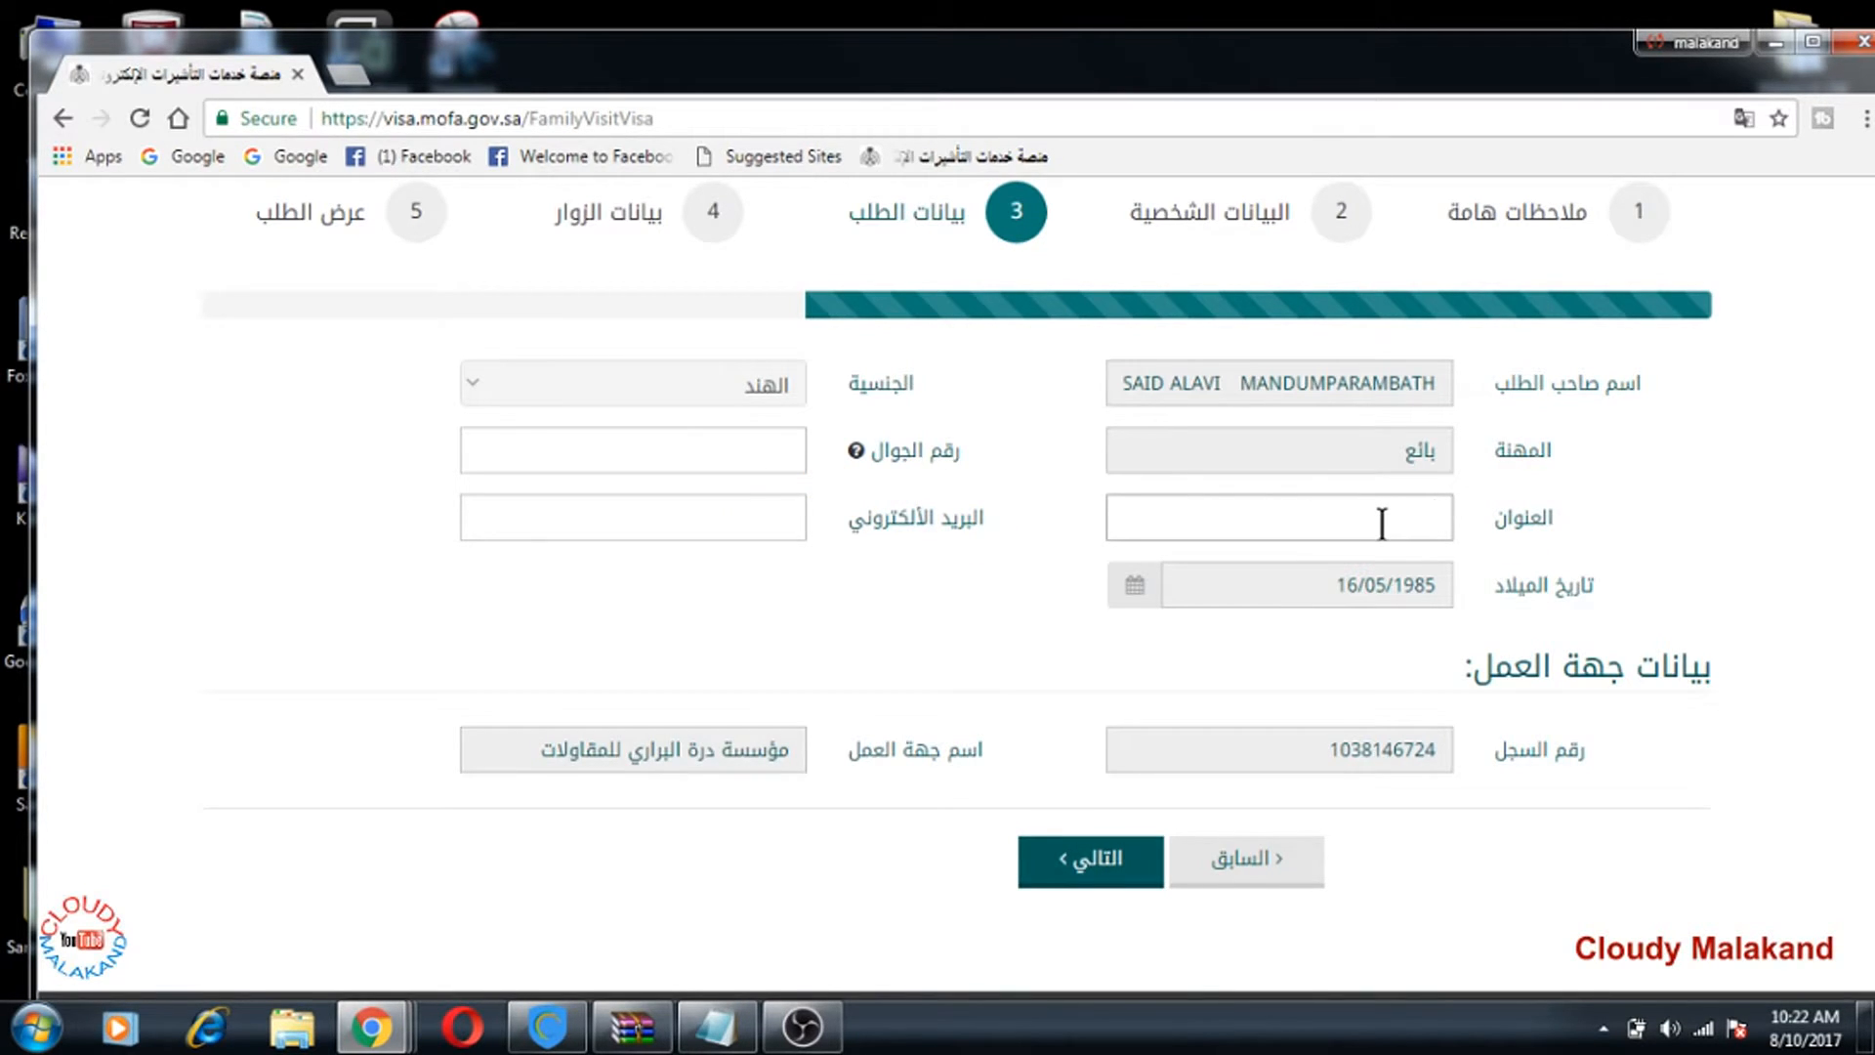
text(riyadh)
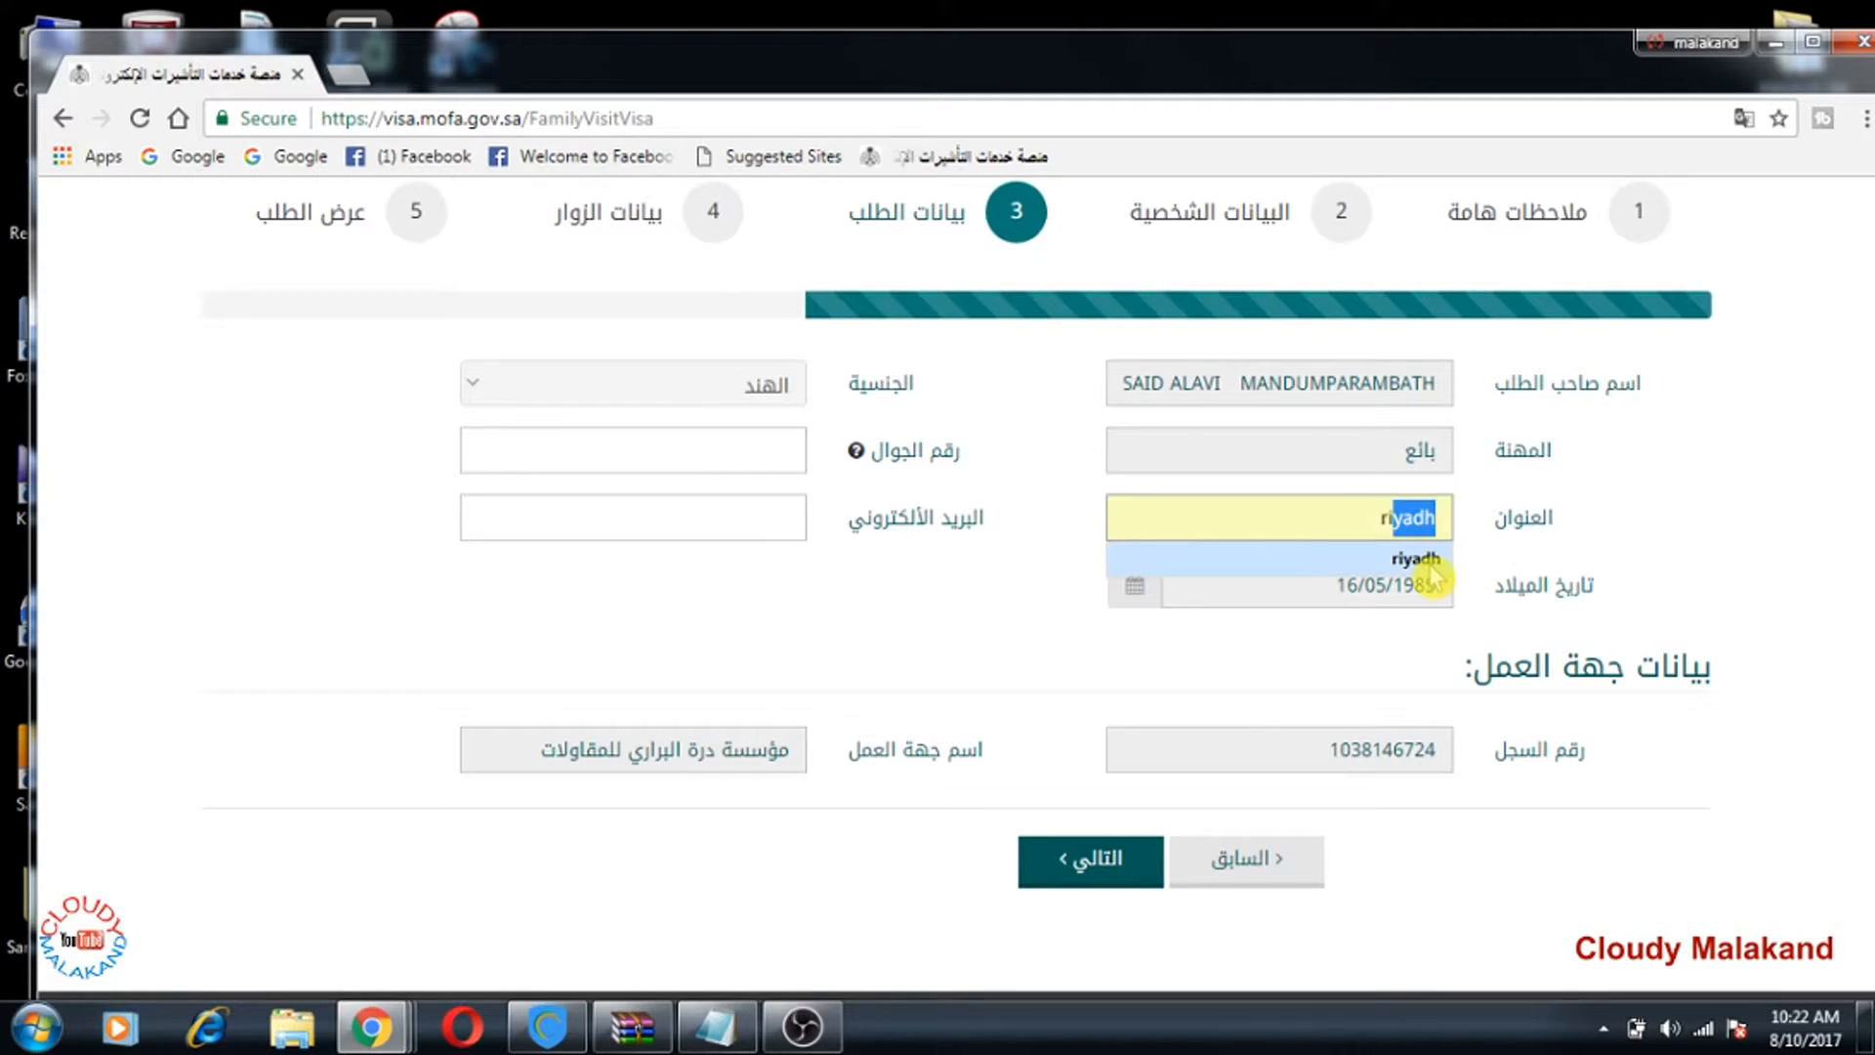
click(1426, 559)
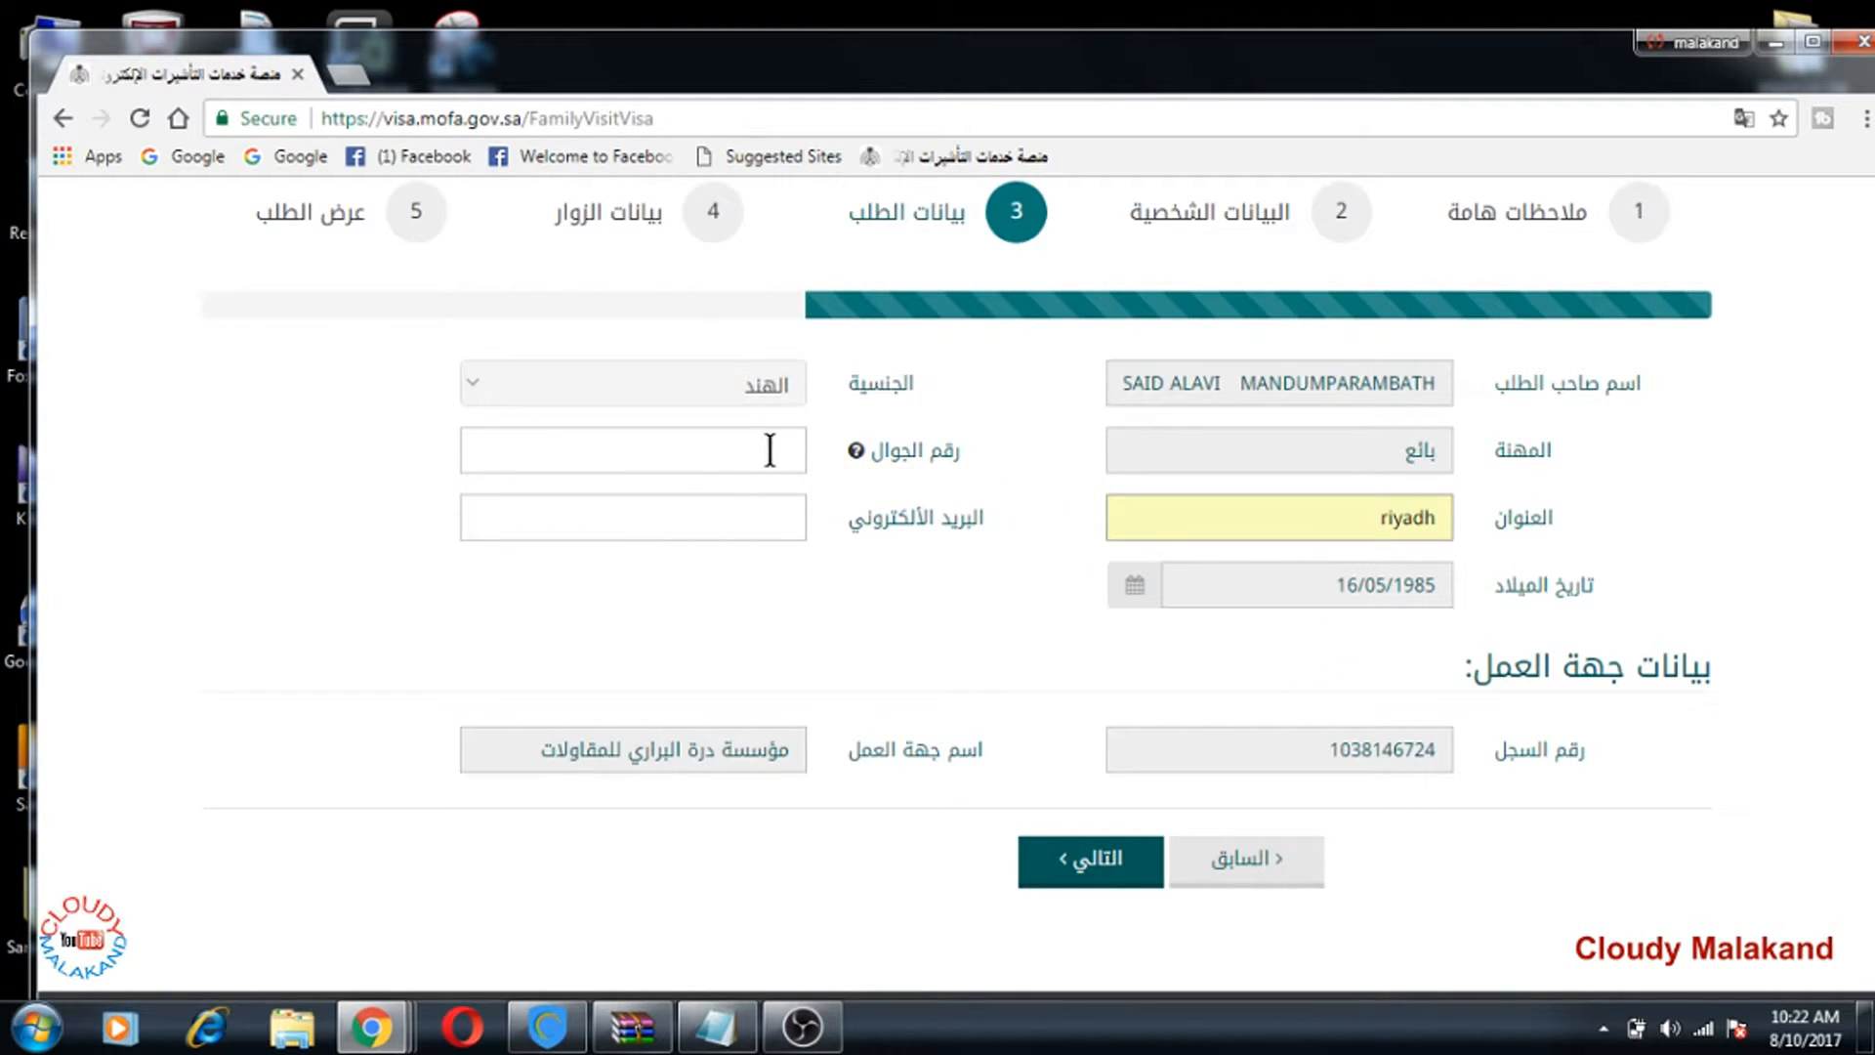
text(00)
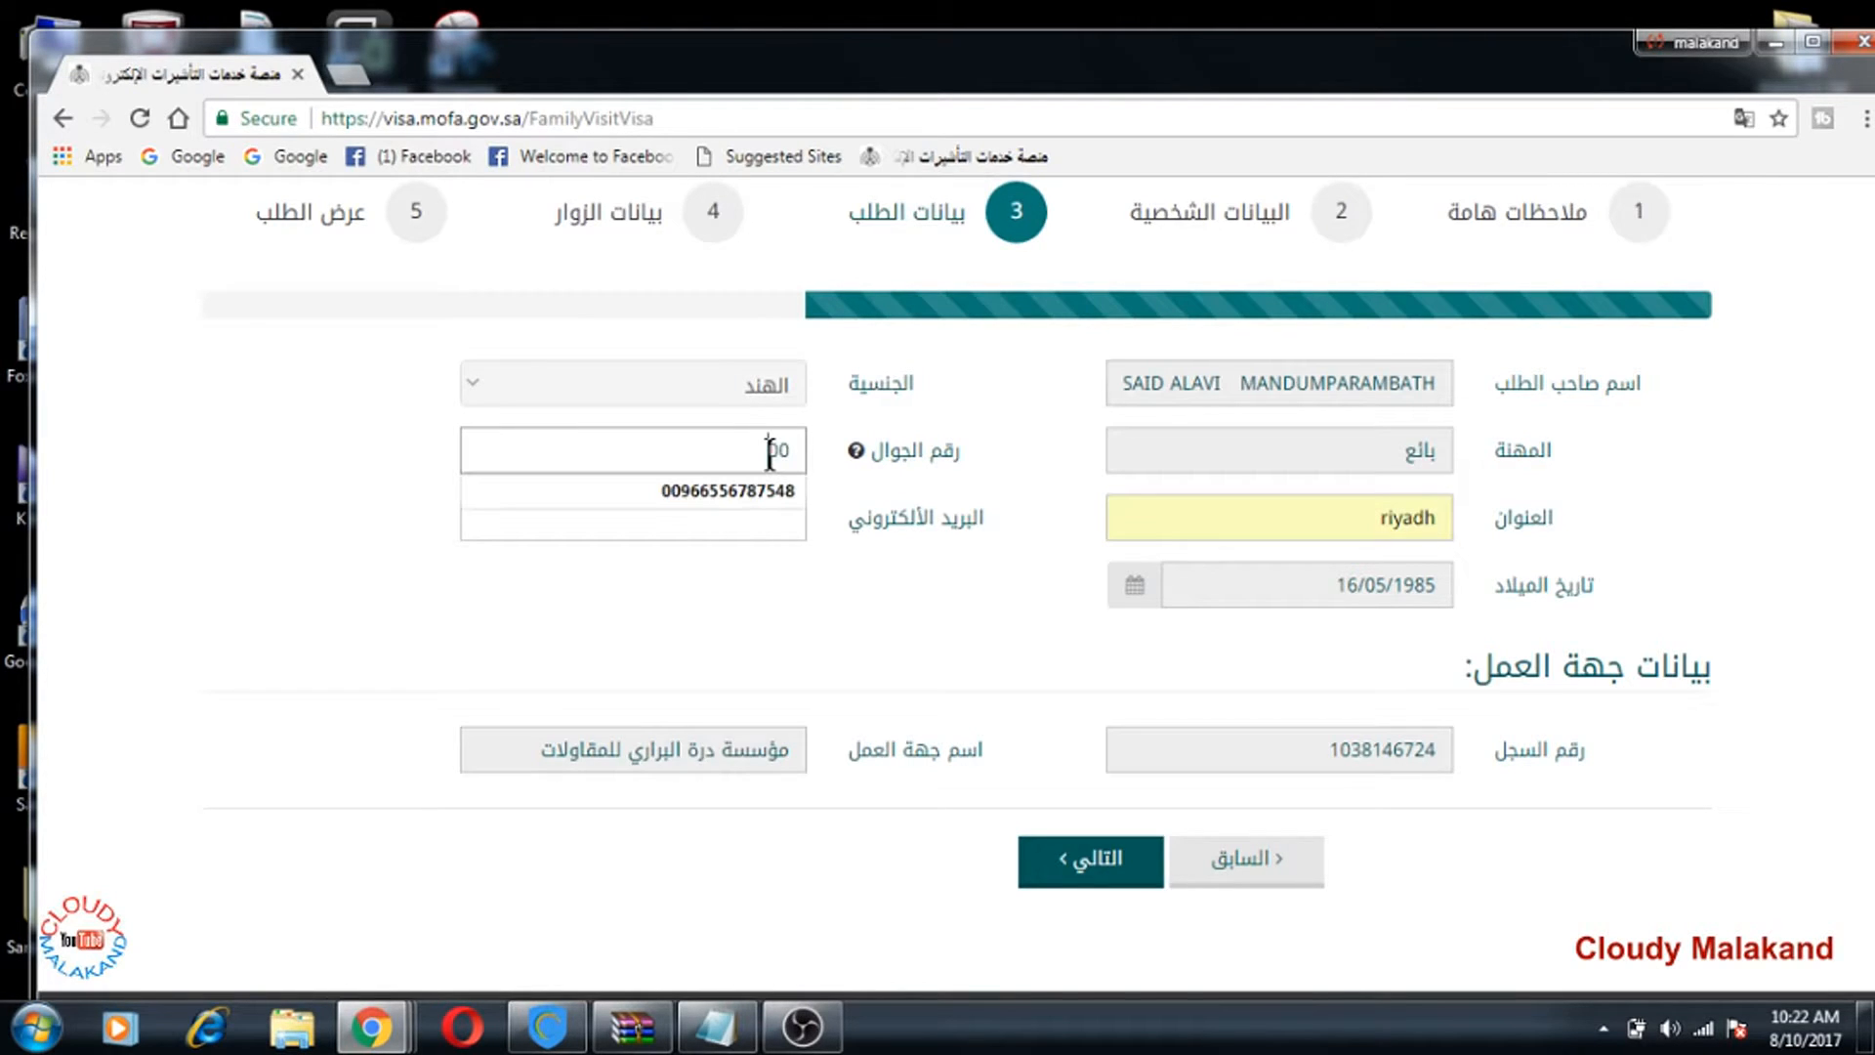
click(754, 496)
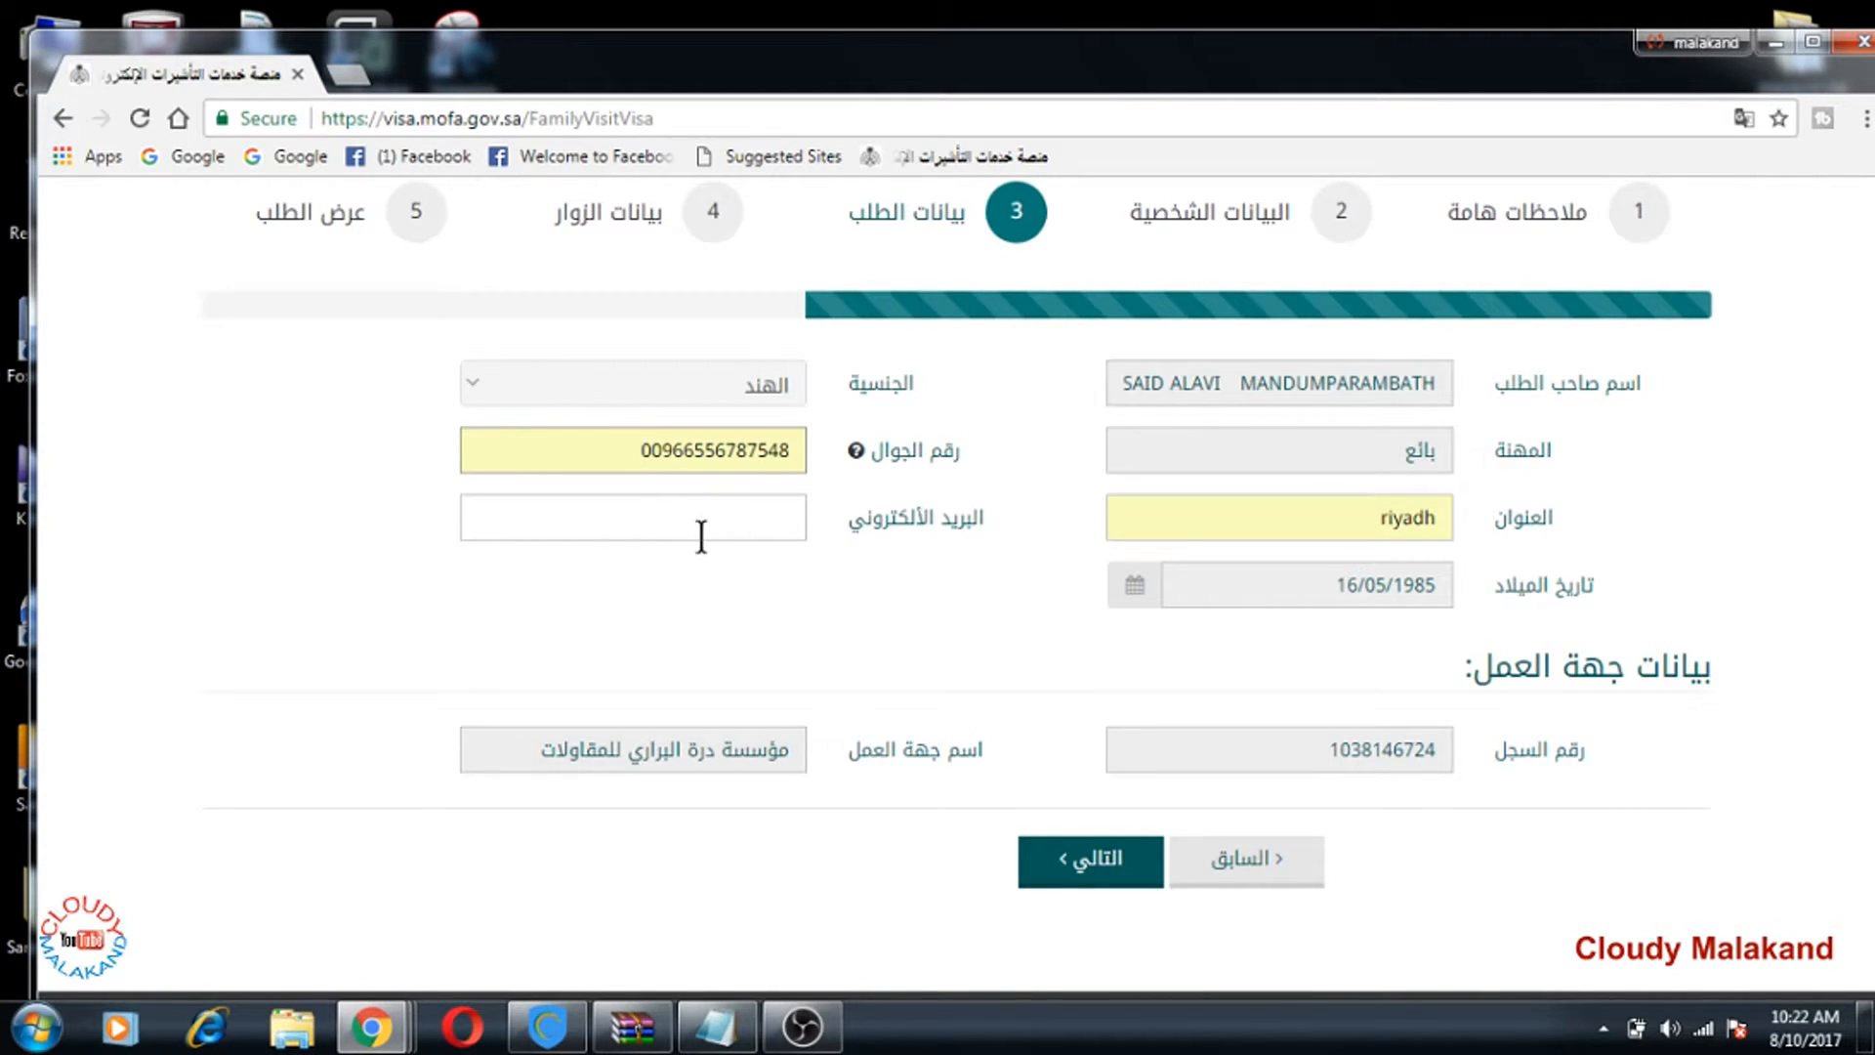
scroll(1294, 564, down, 2)
scroll(1294, 564, up, 2)
scroll(1007, 725, down, 1)
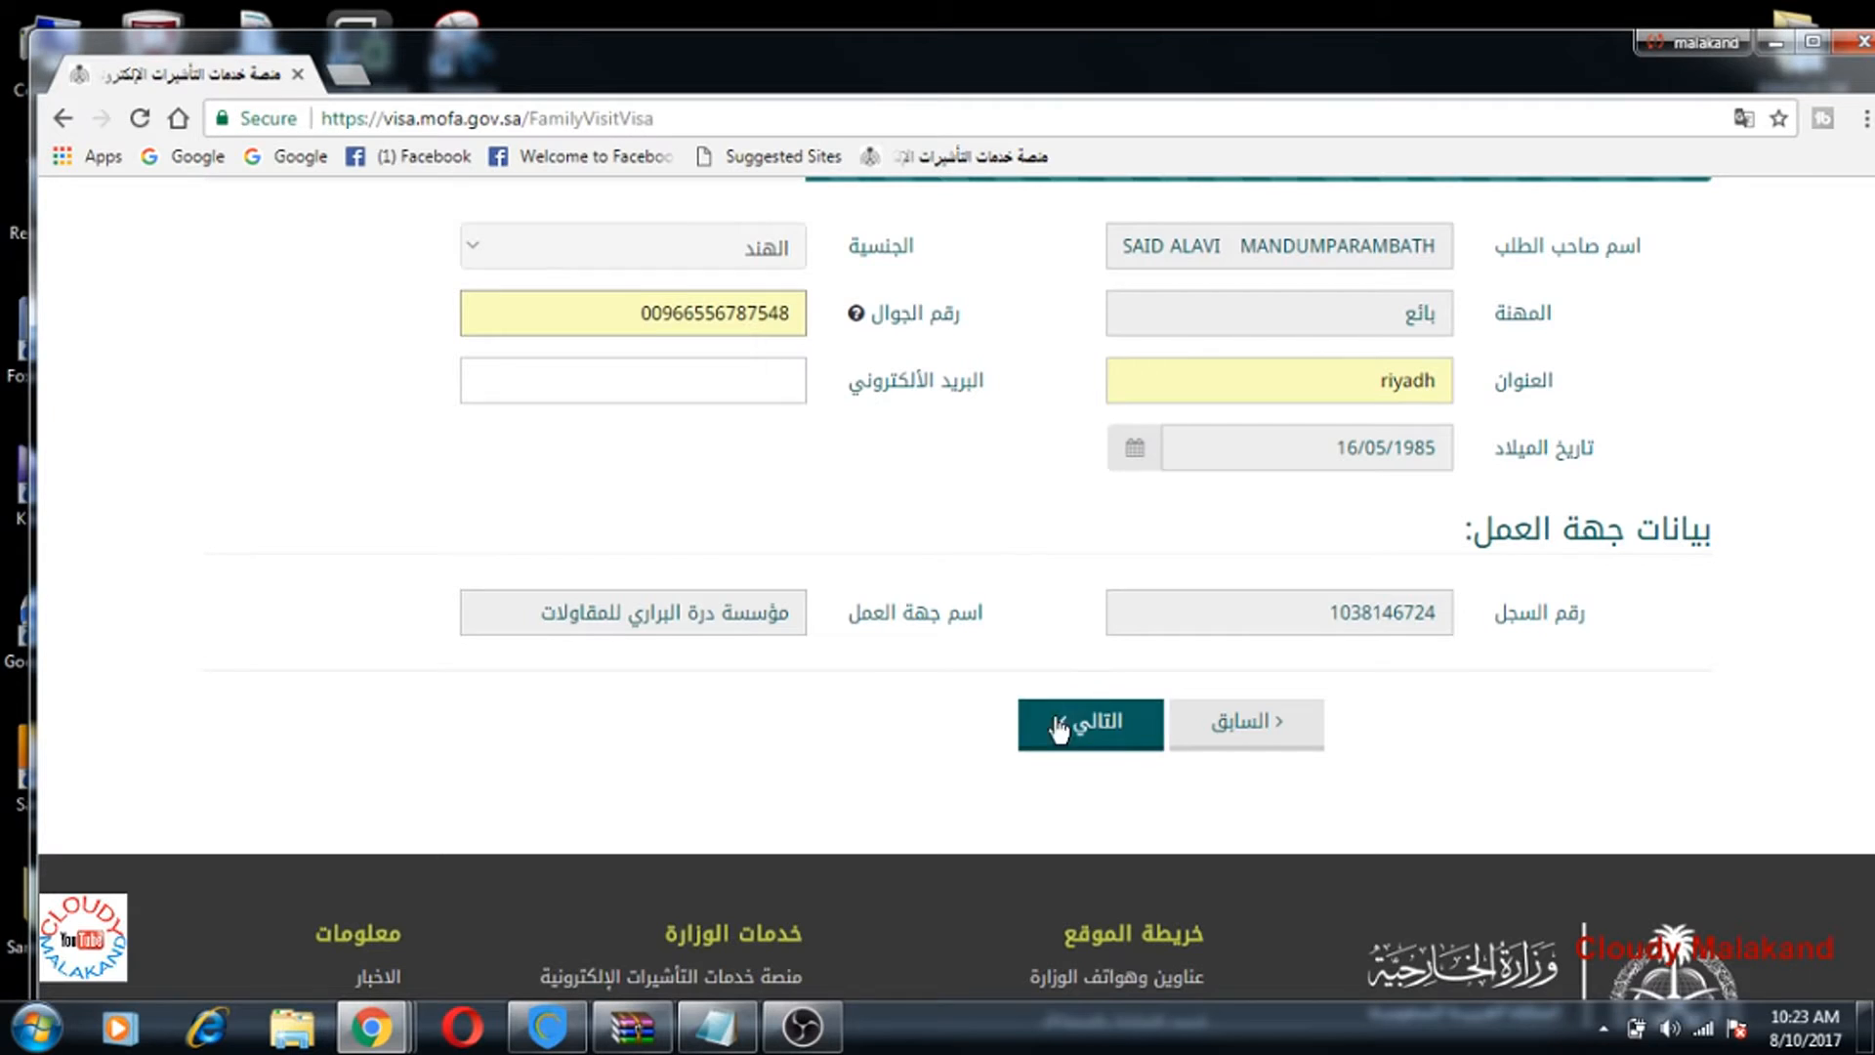
Step: Move to the visitor data step and set the purpose of visit to visit
click(1082, 740)
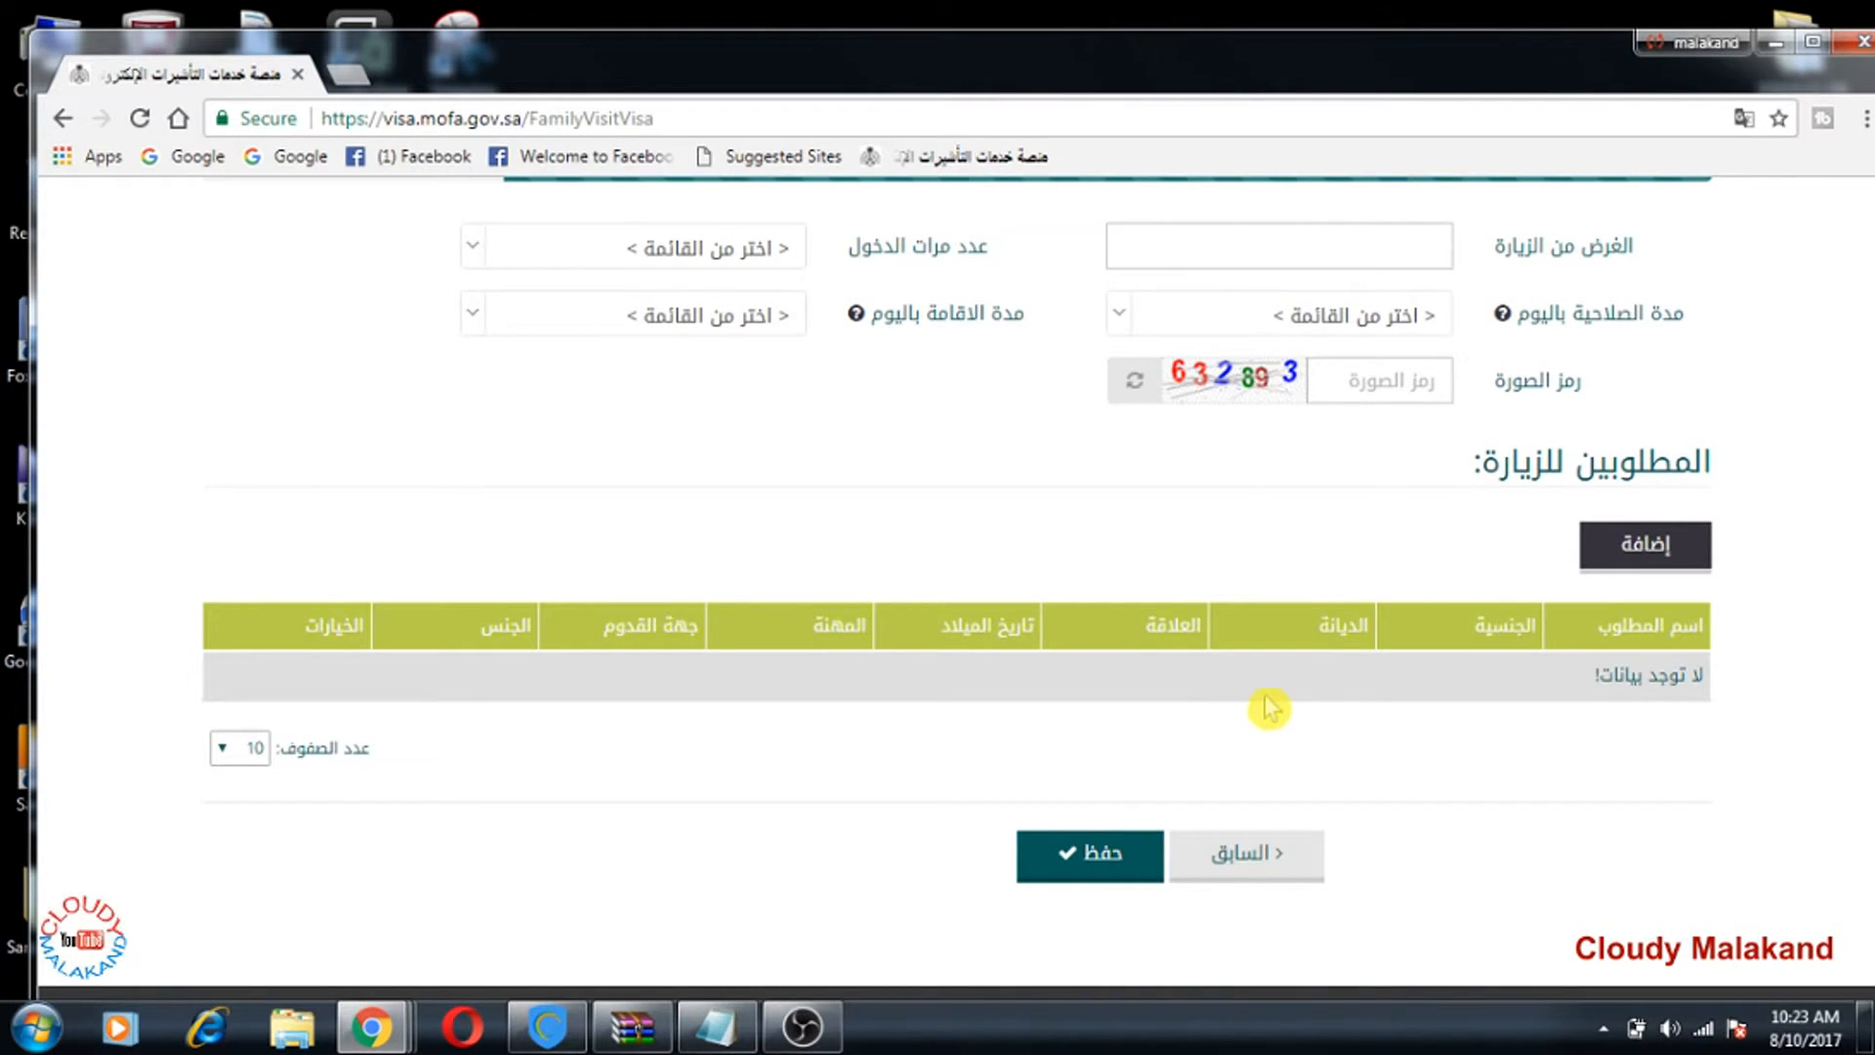
scroll(1269, 708, up, 3)
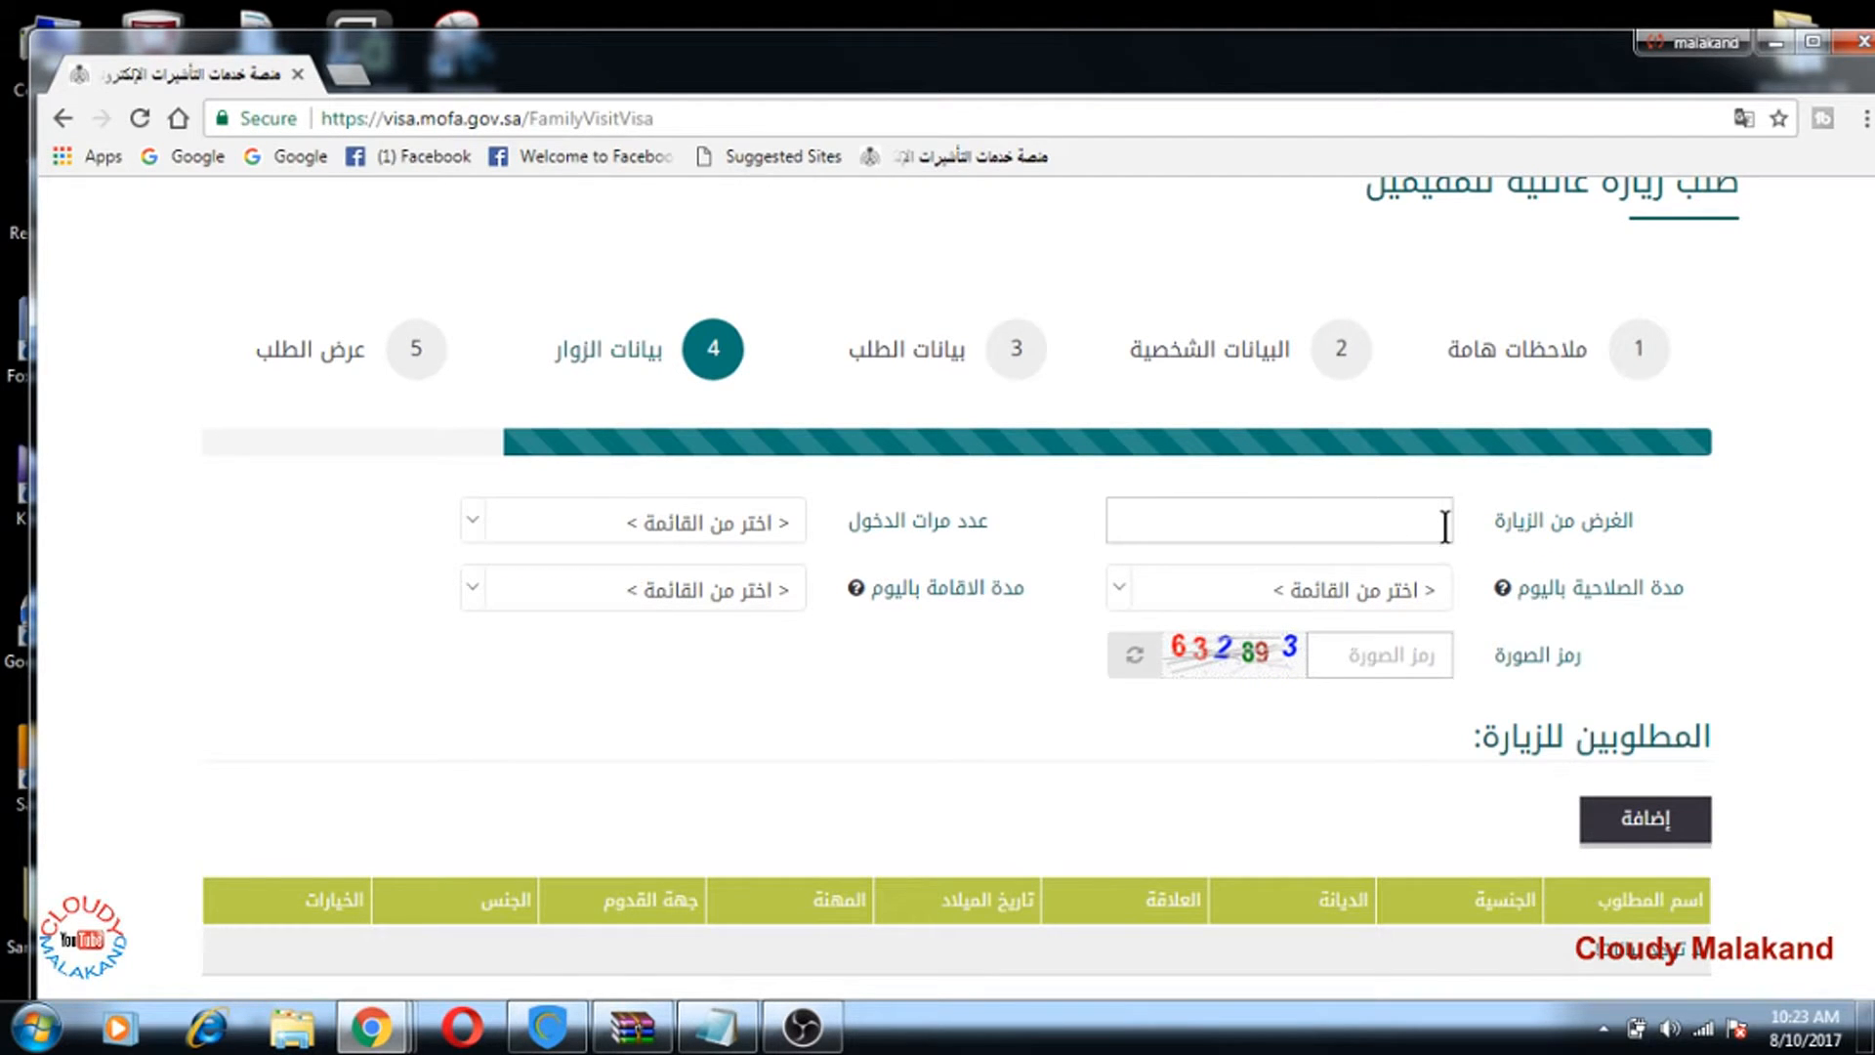
scroll(1368, 537, down, 4)
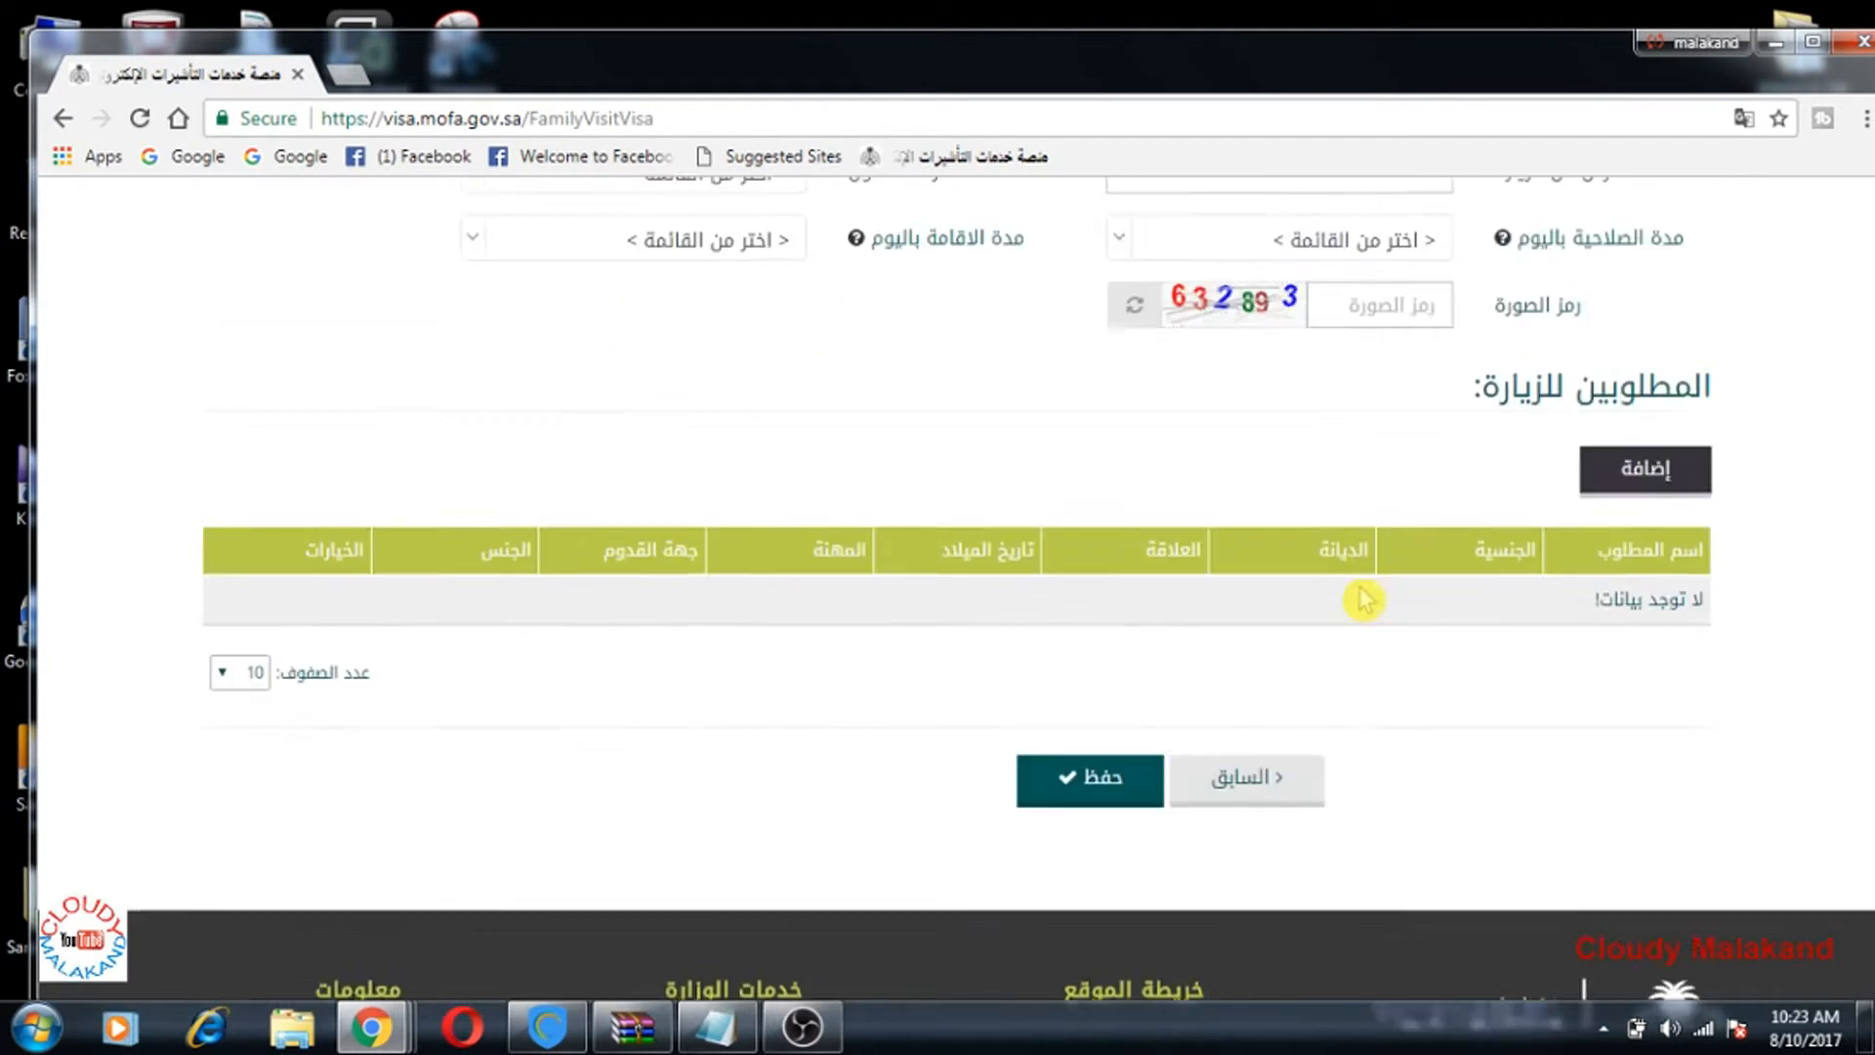
scroll(1368, 536, up, 2)
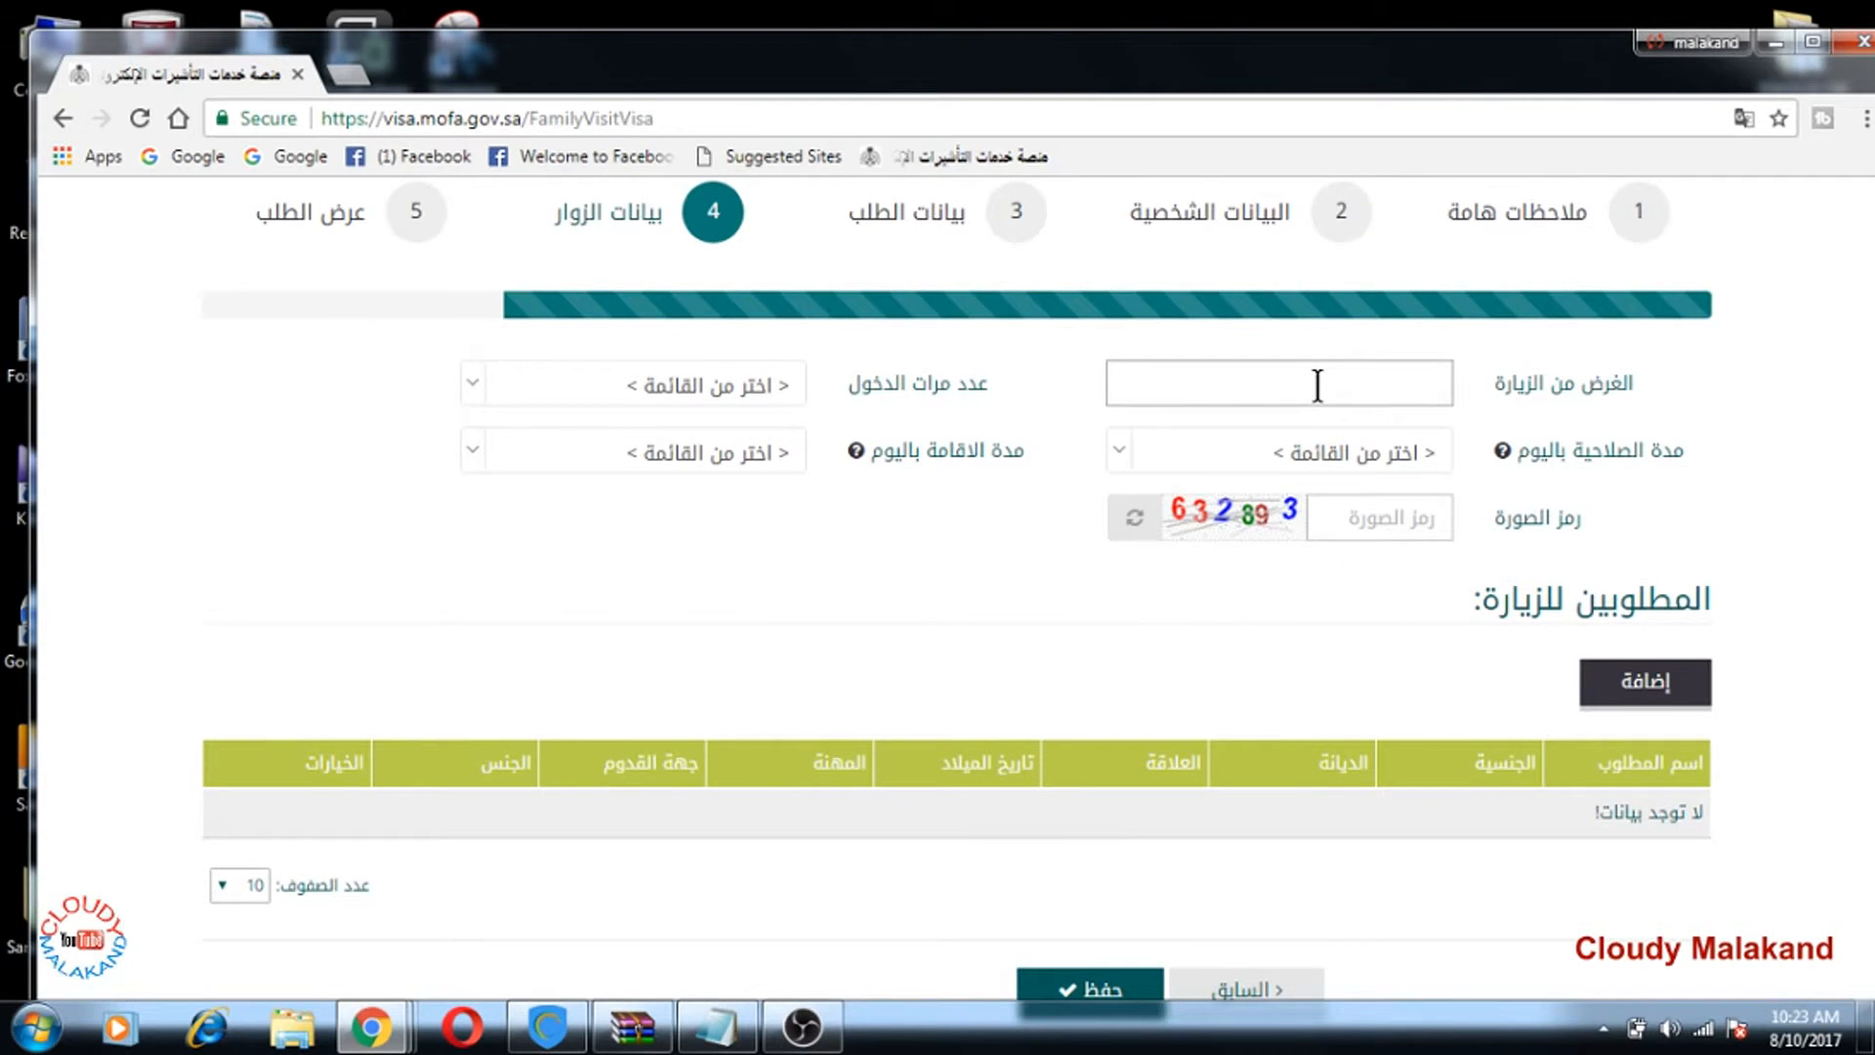
click(1313, 390)
text(visi)
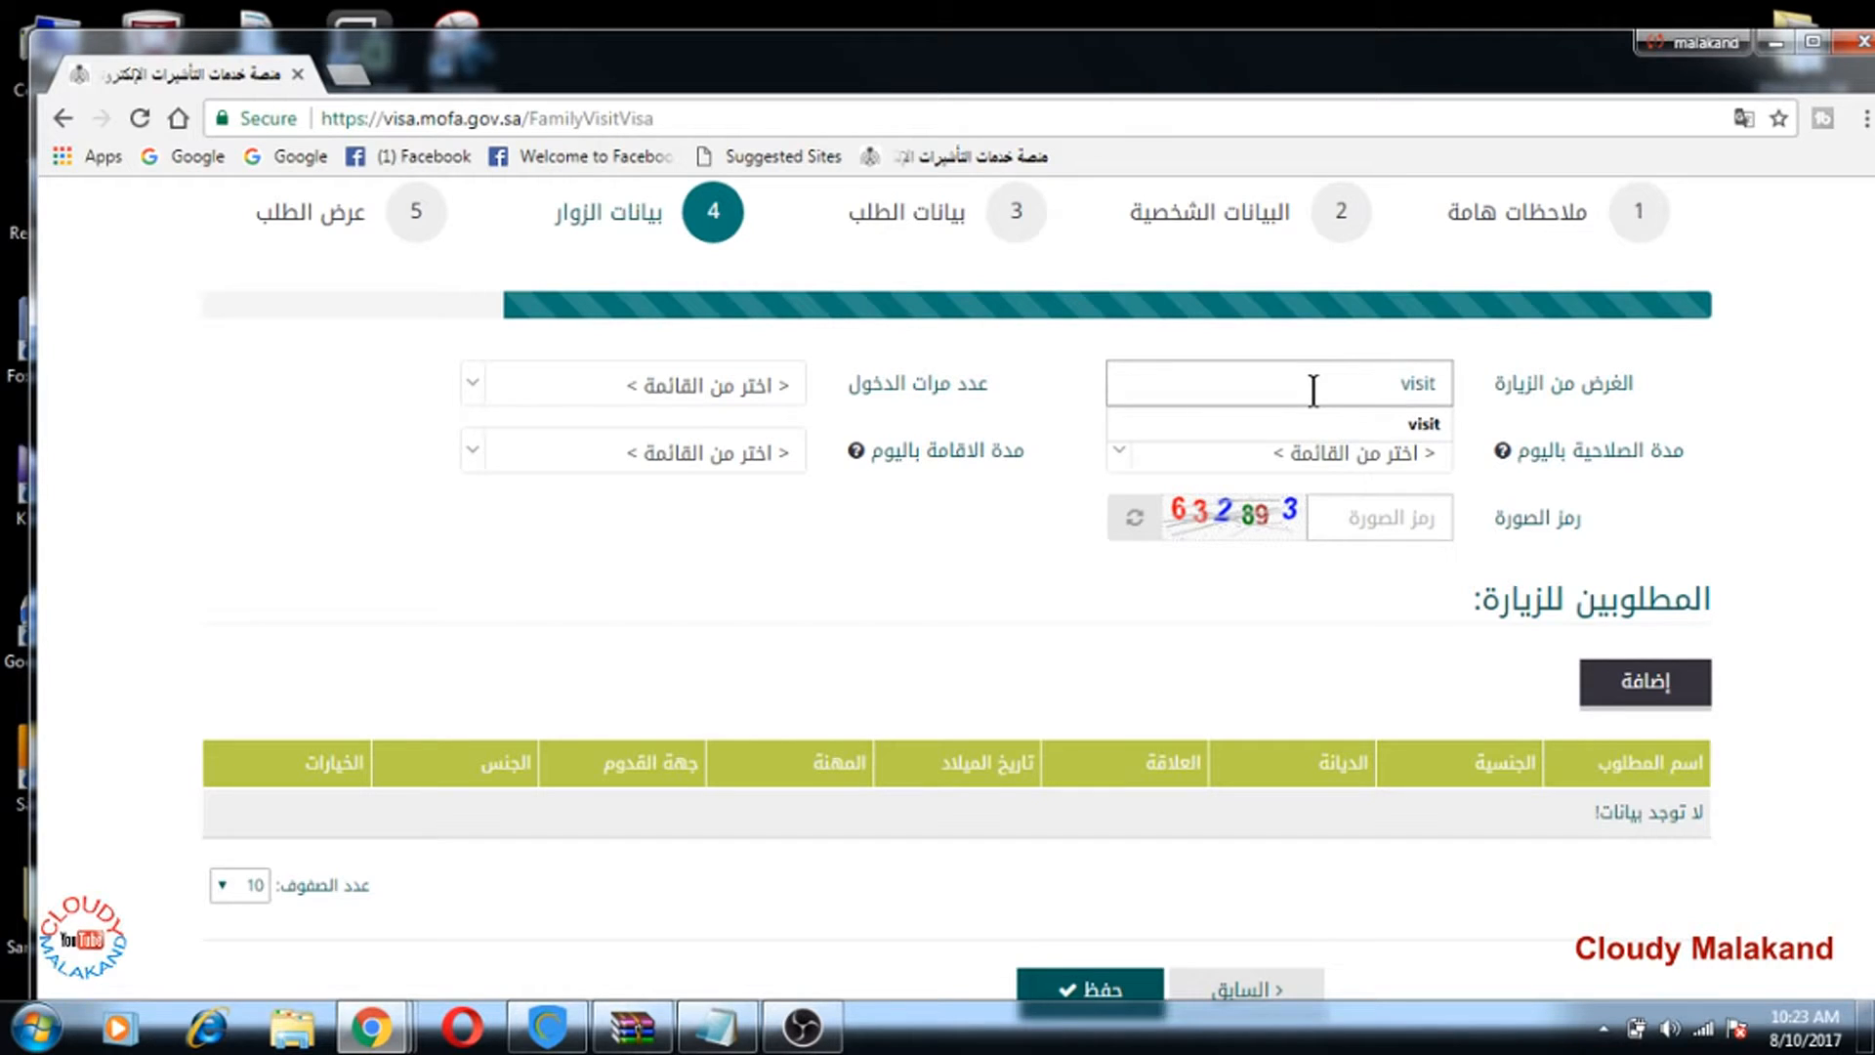
text(t)
click(1434, 424)
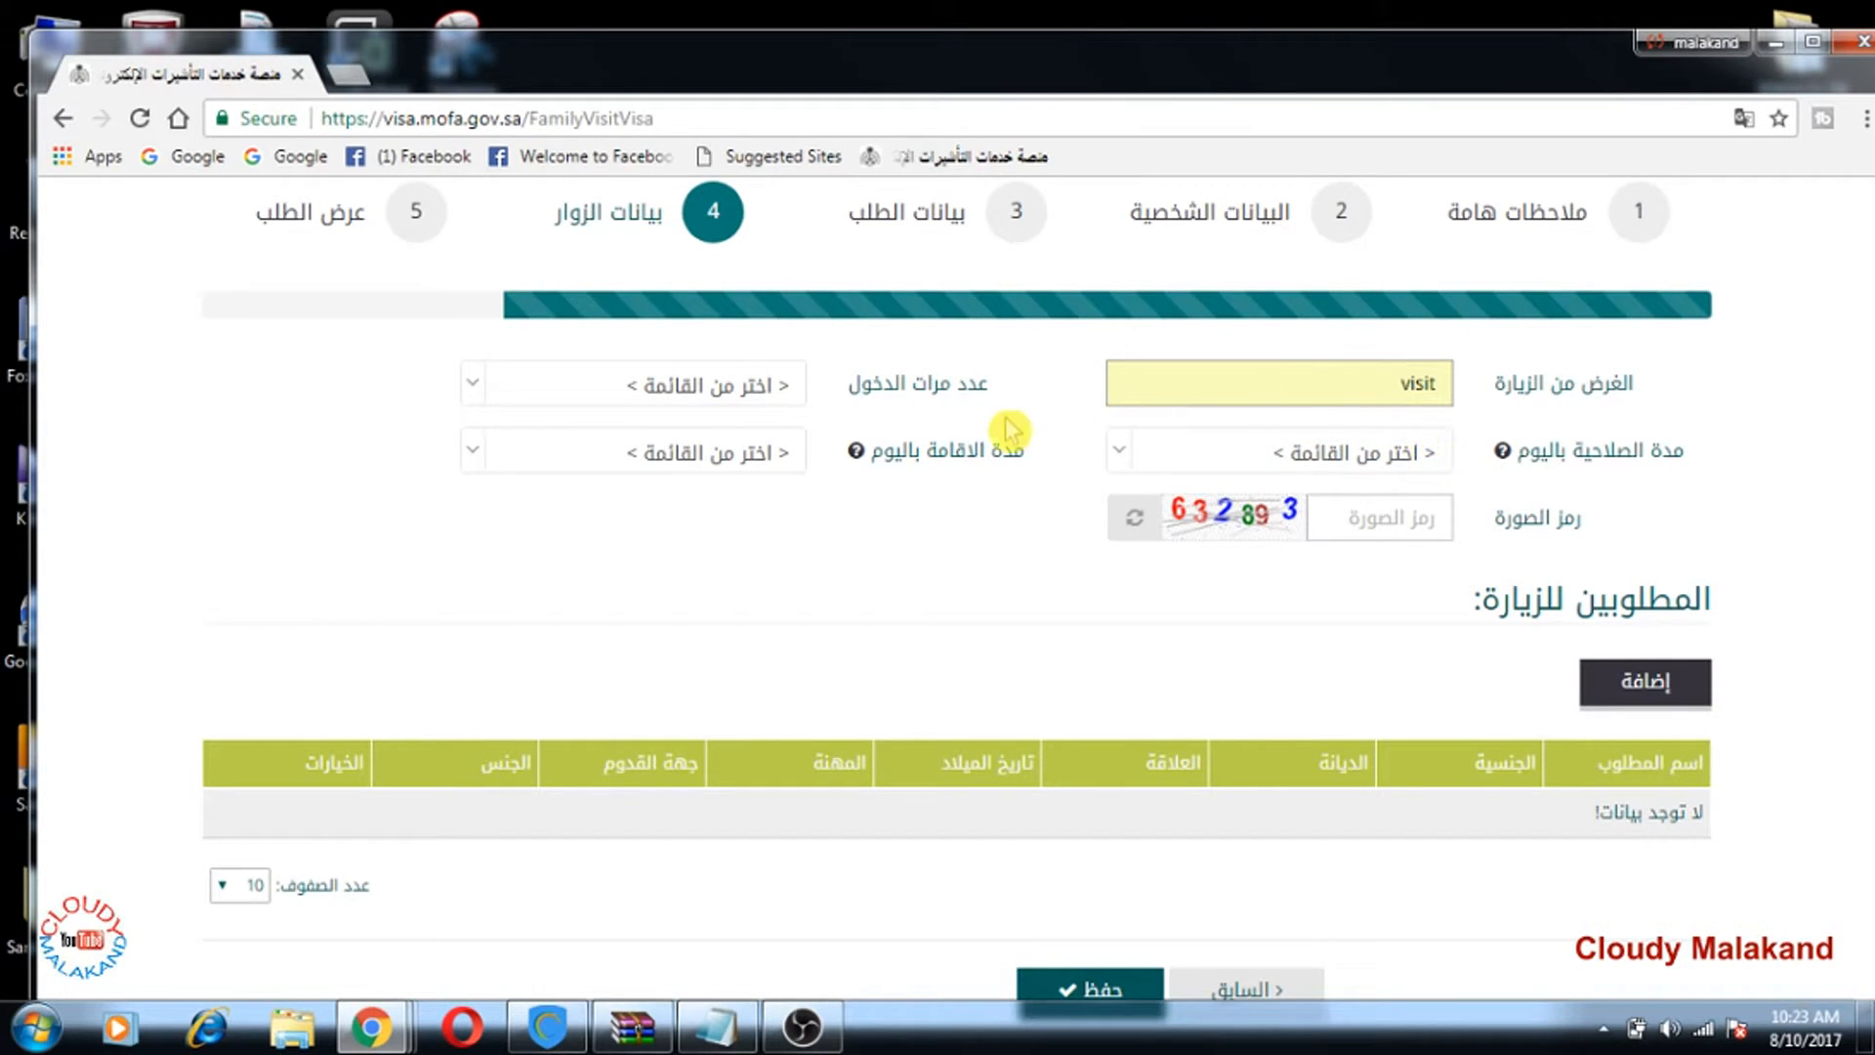
Step: Choose single entry (سفرة واحدة), 90 days validity and a 90-day stay
click(678, 395)
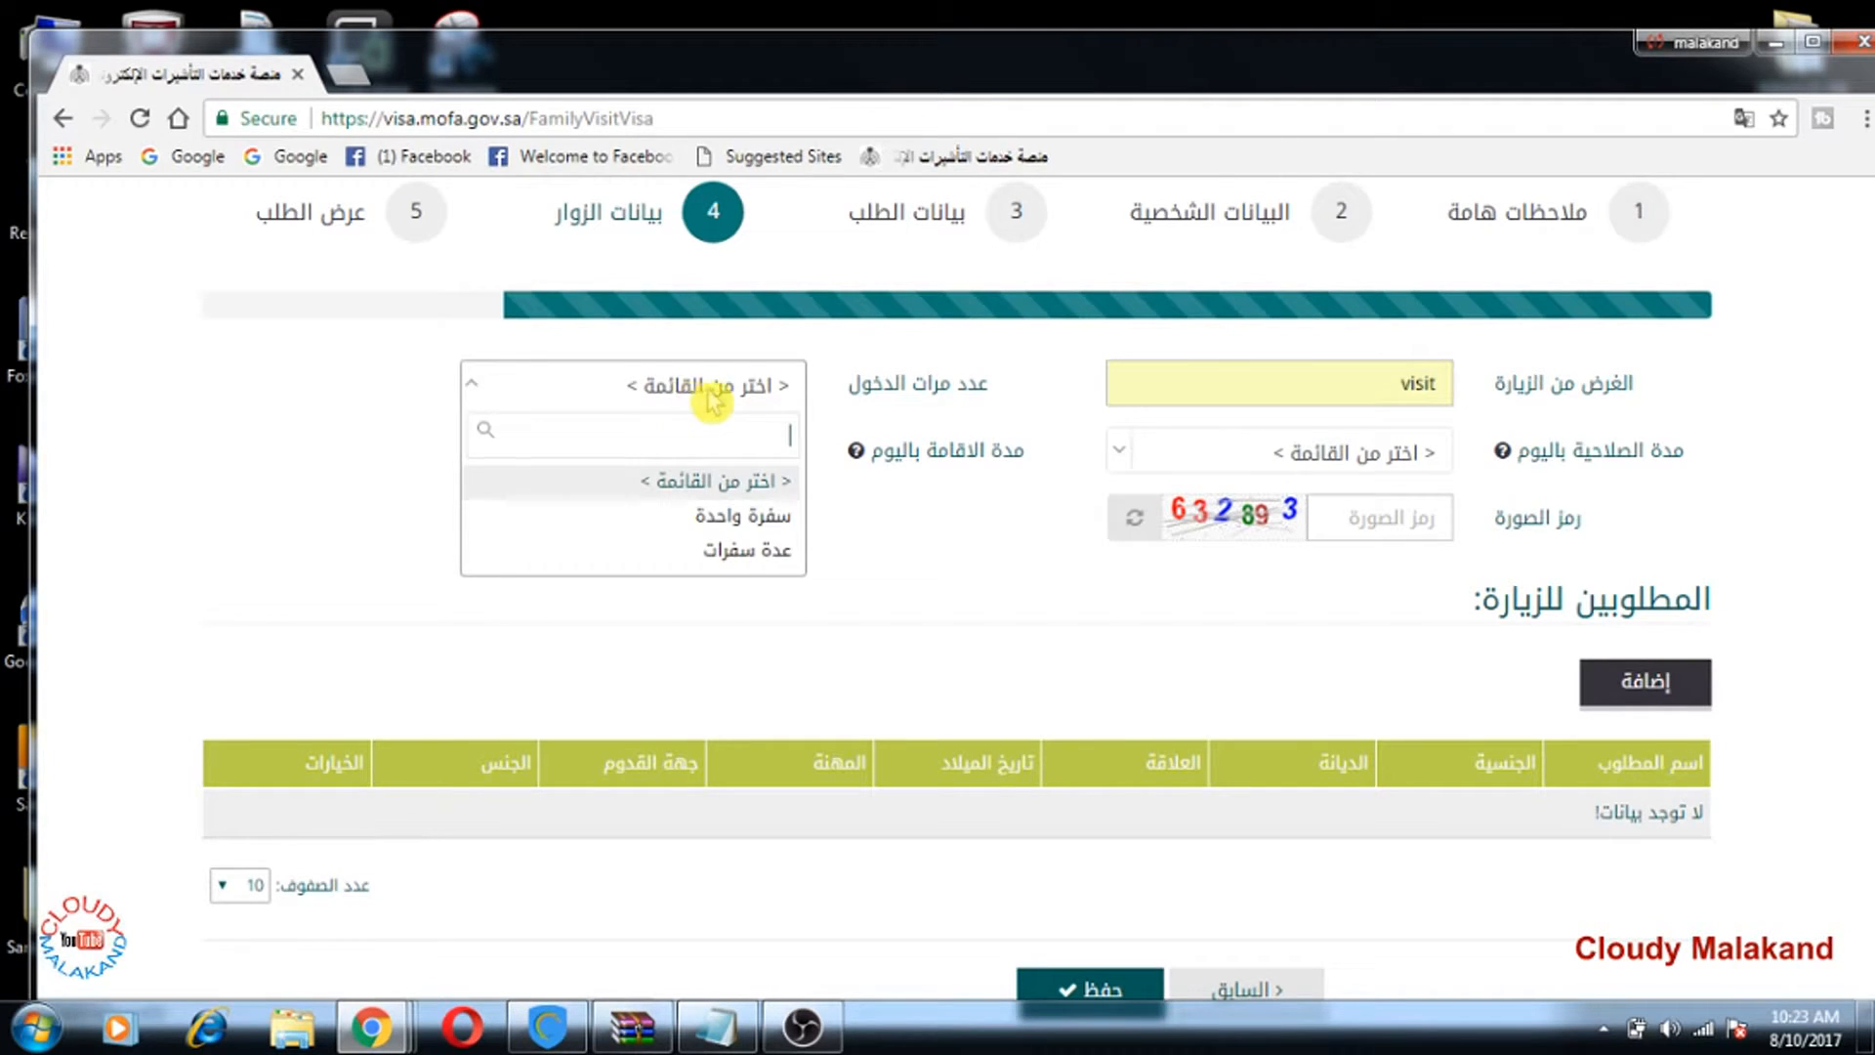
click(706, 525)
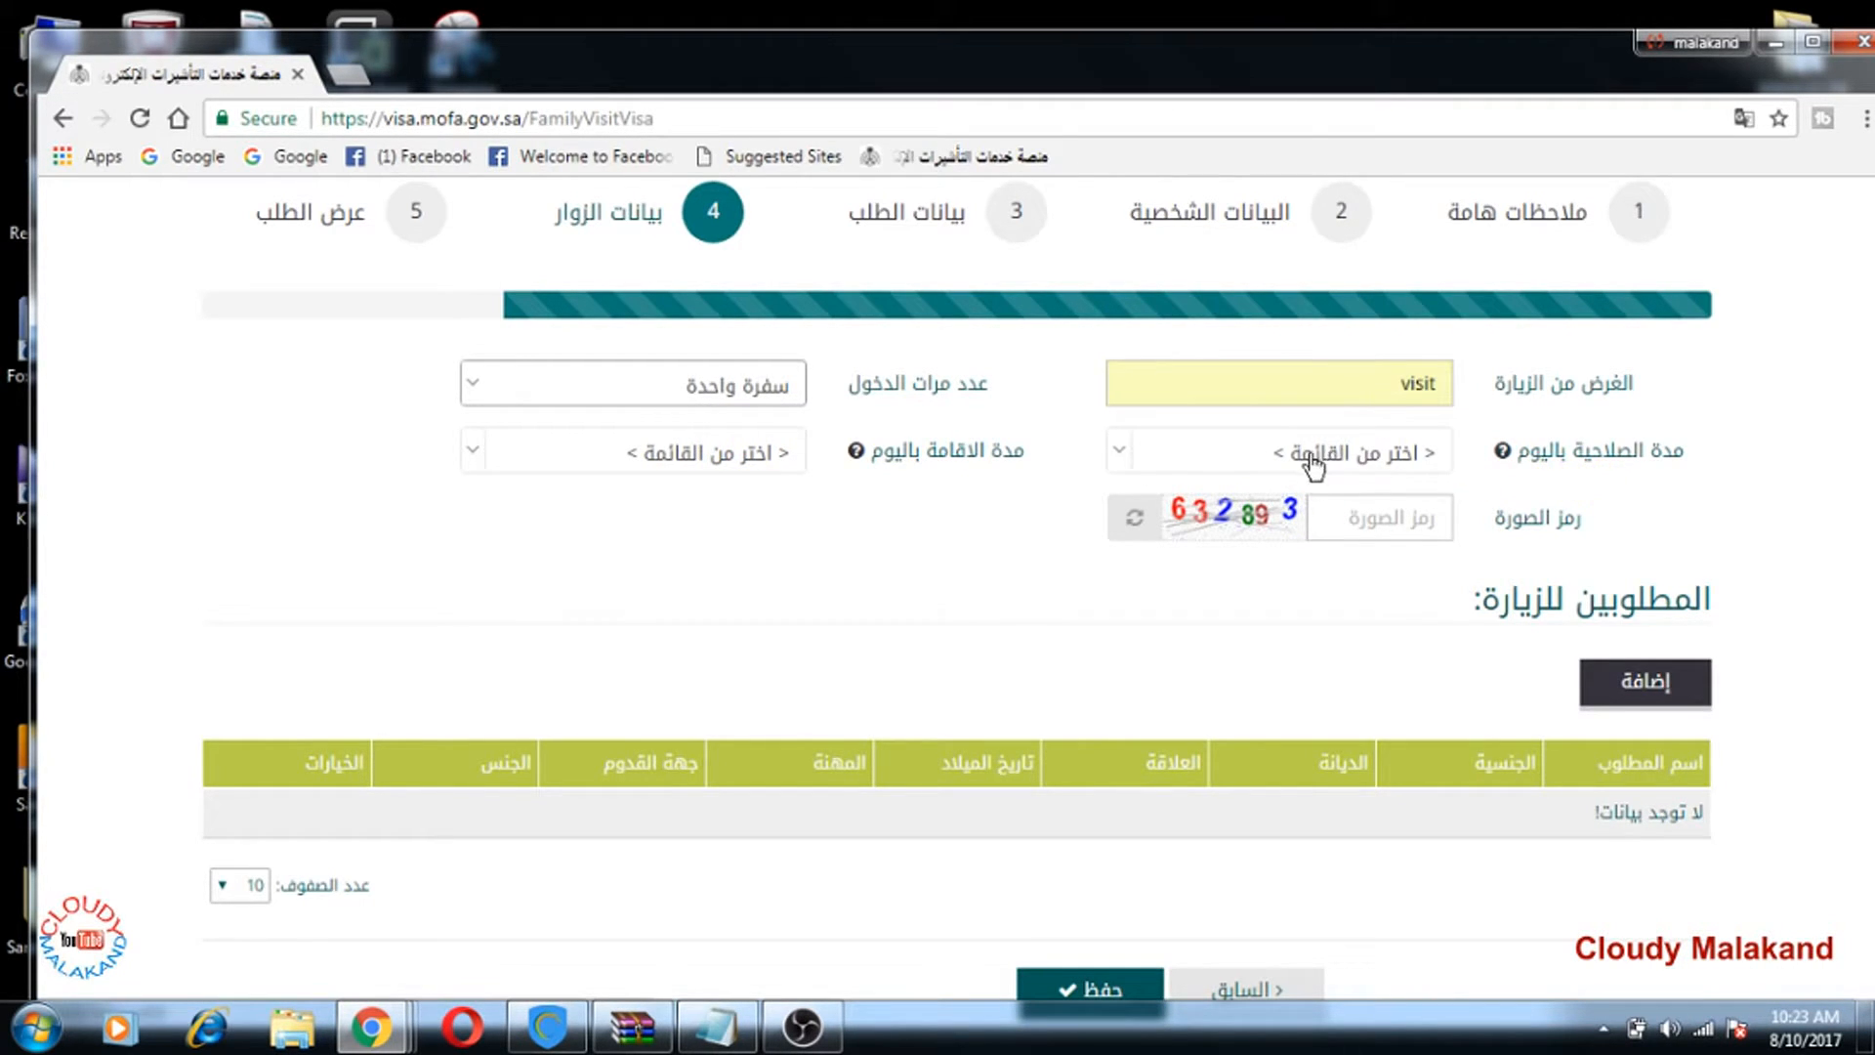
click(1266, 457)
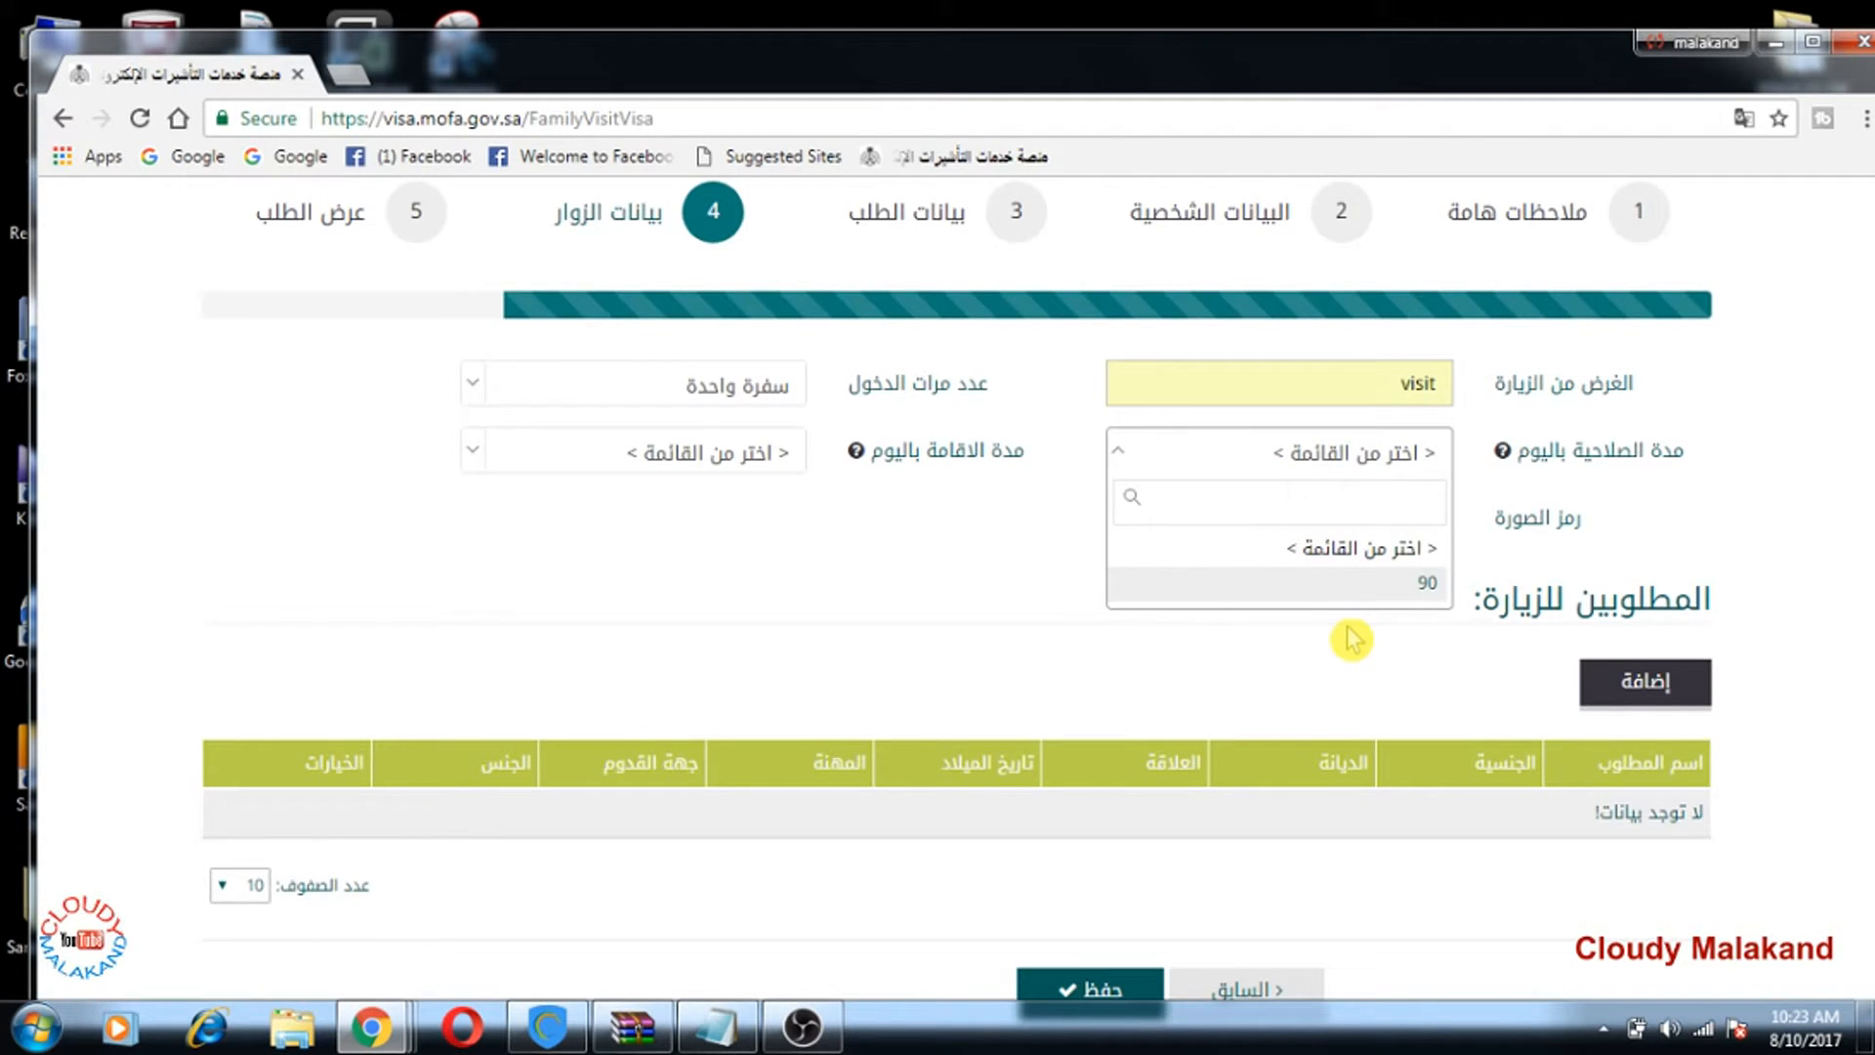
text(90)
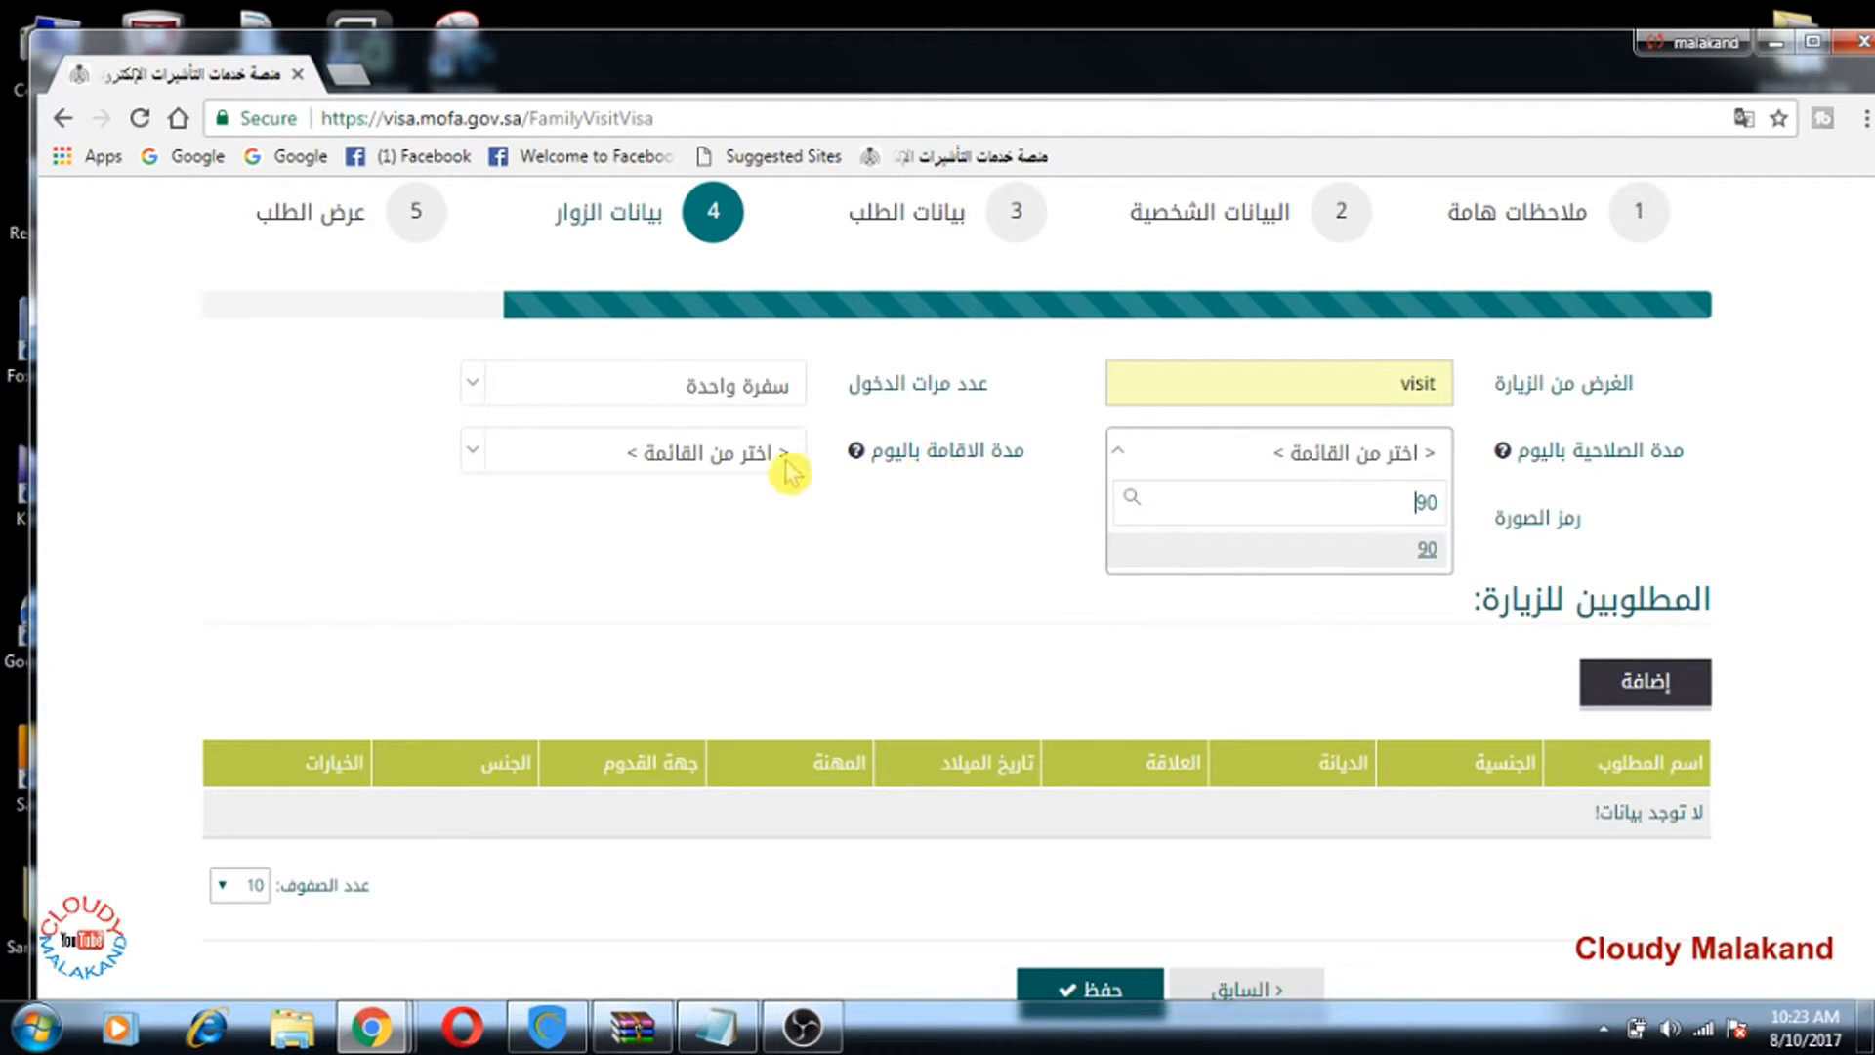
click(722, 461)
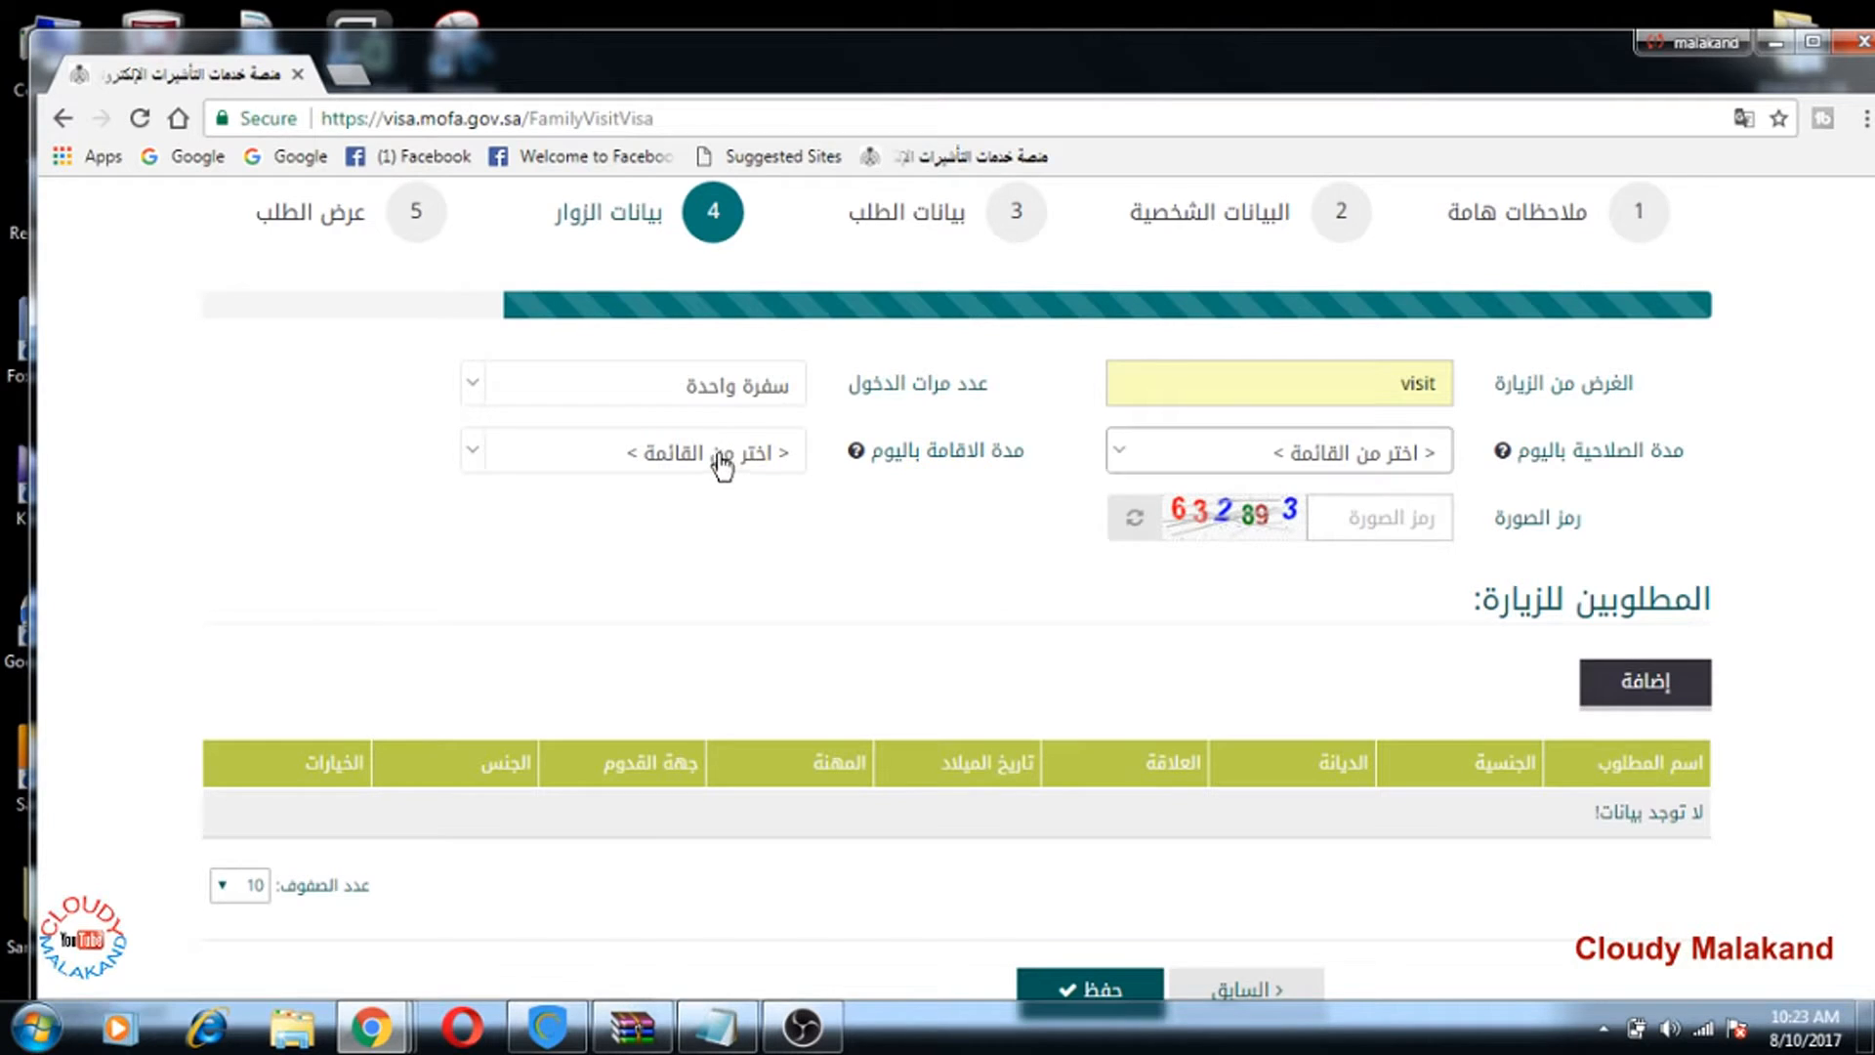
click(1269, 454)
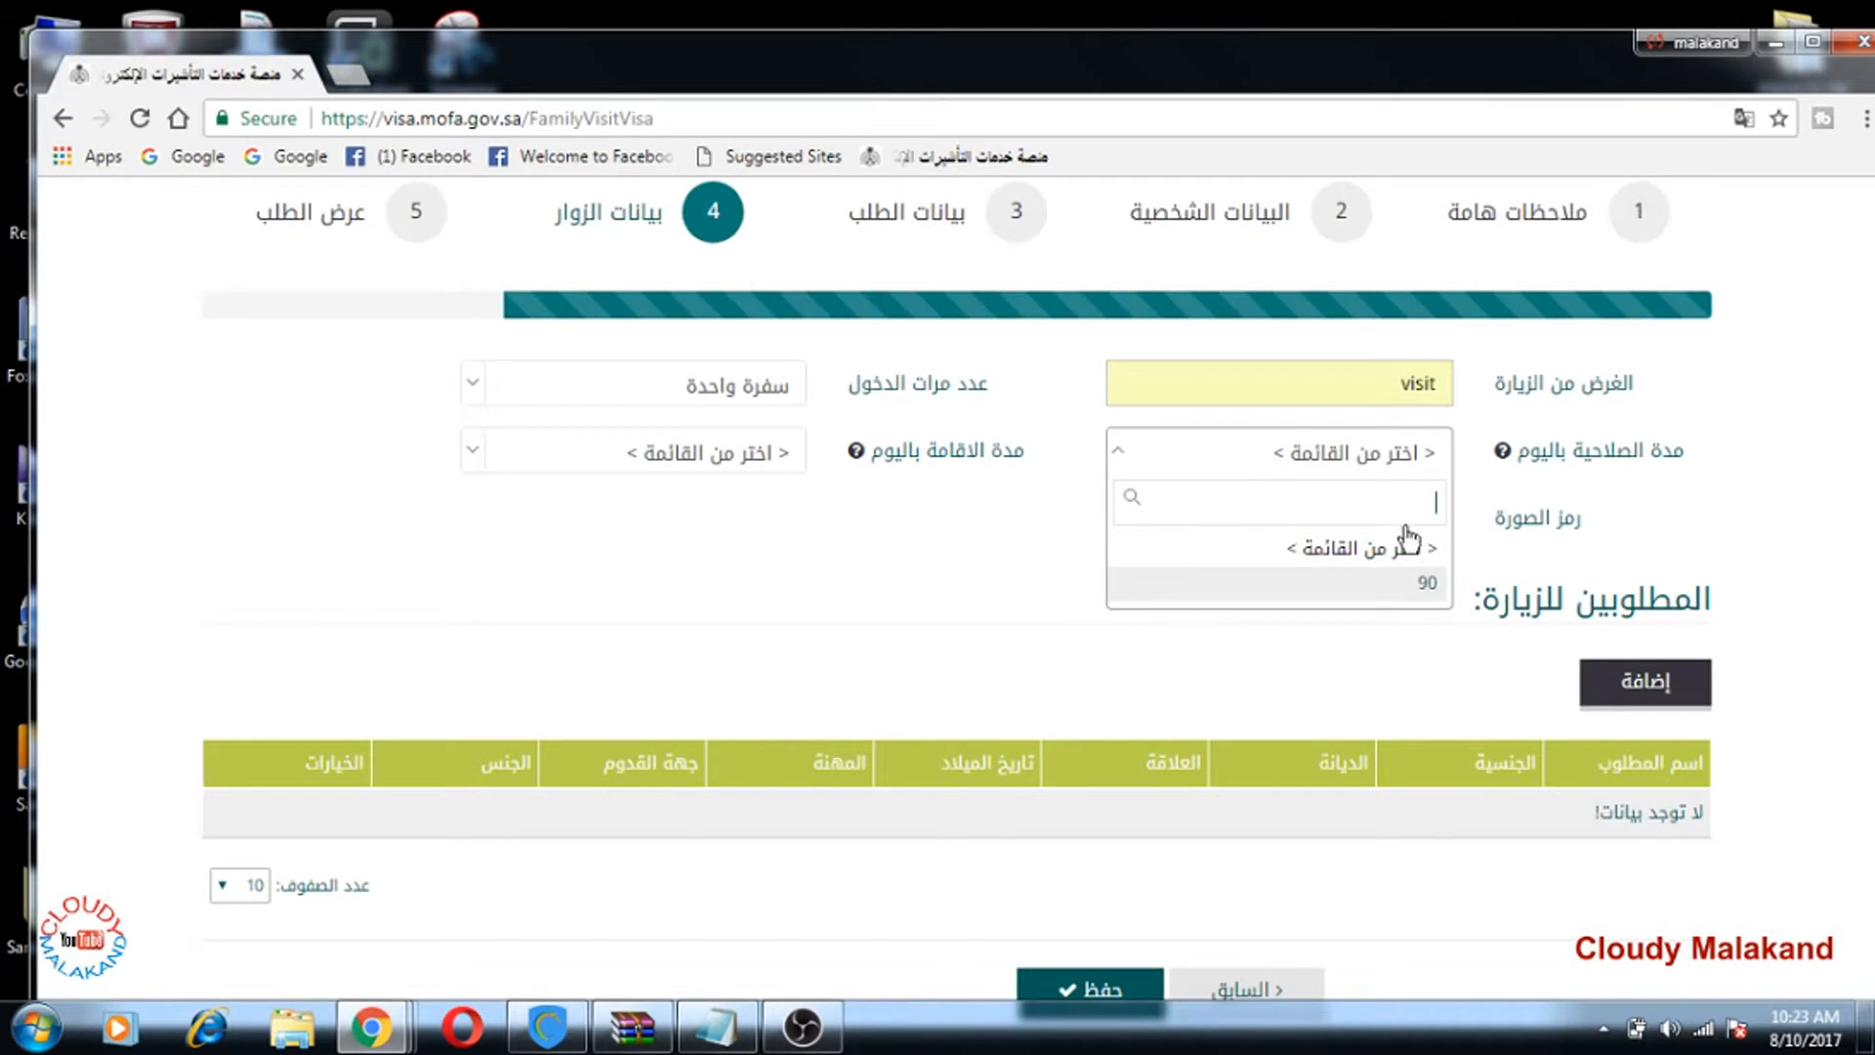
key(Tab)
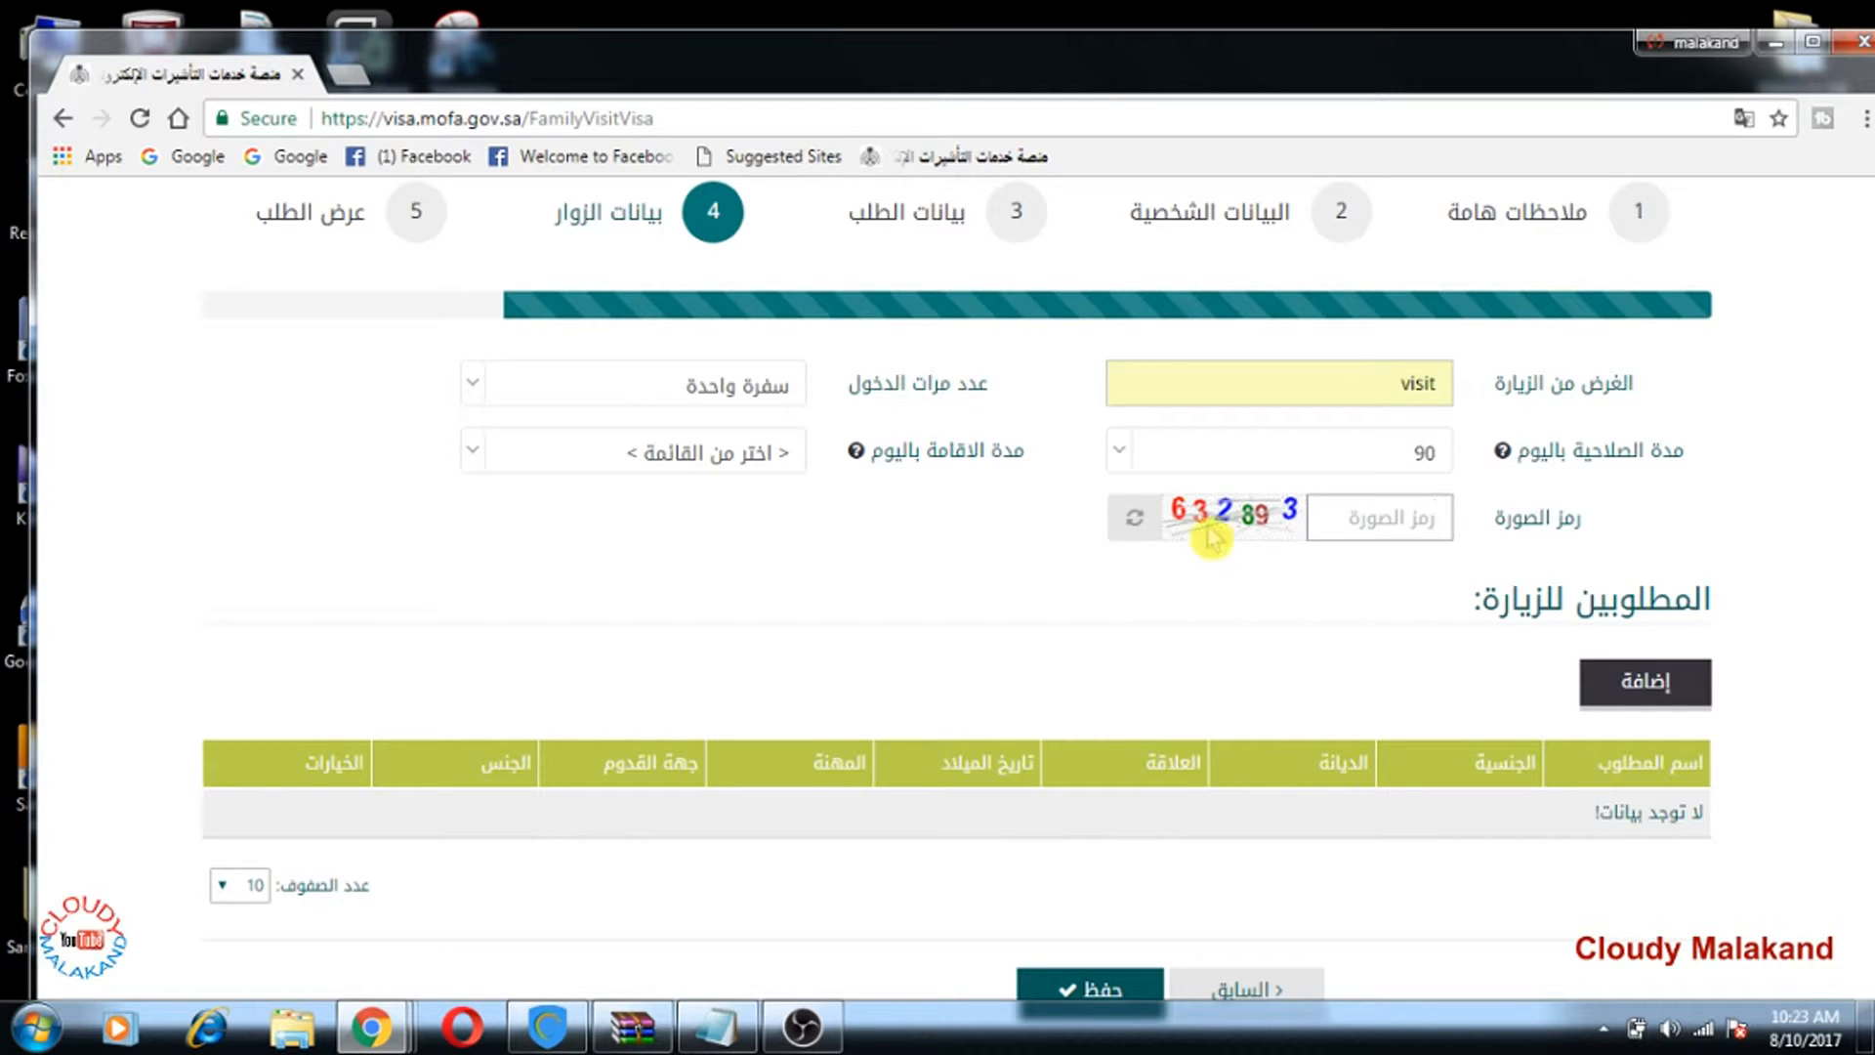
click(769, 463)
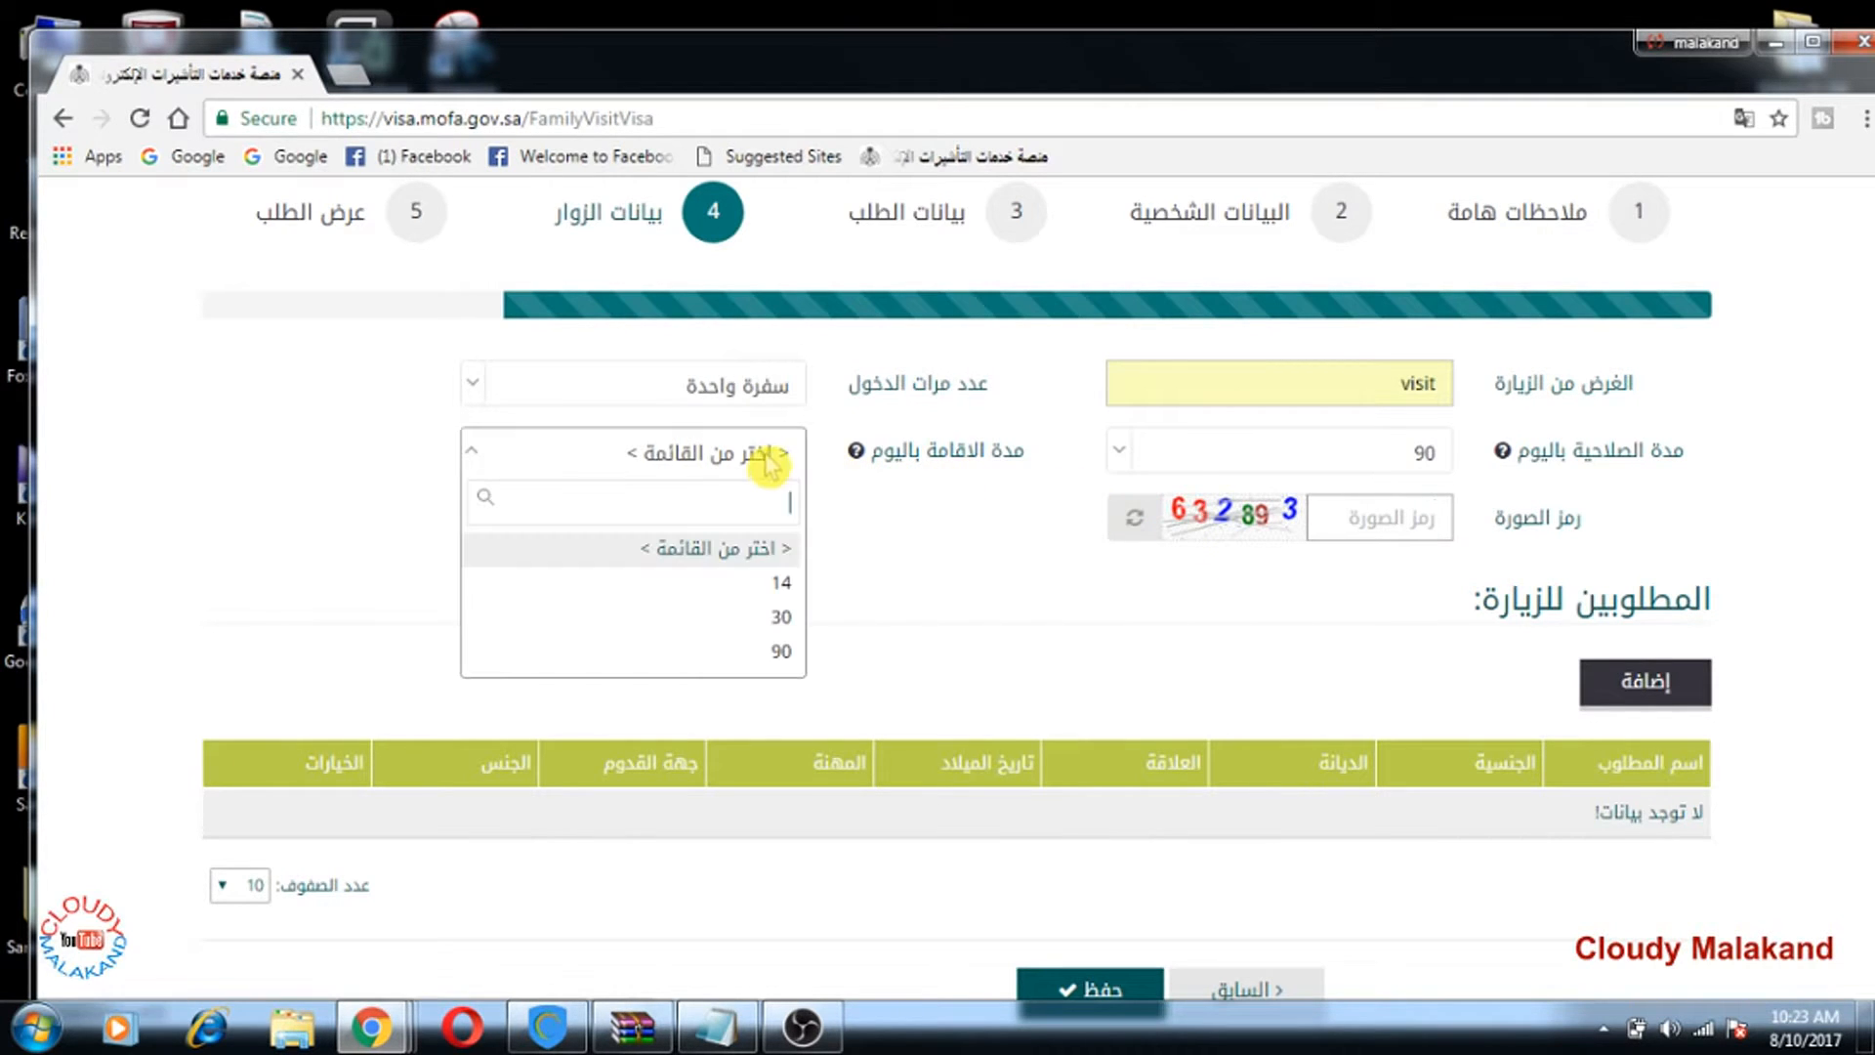
click(780, 652)
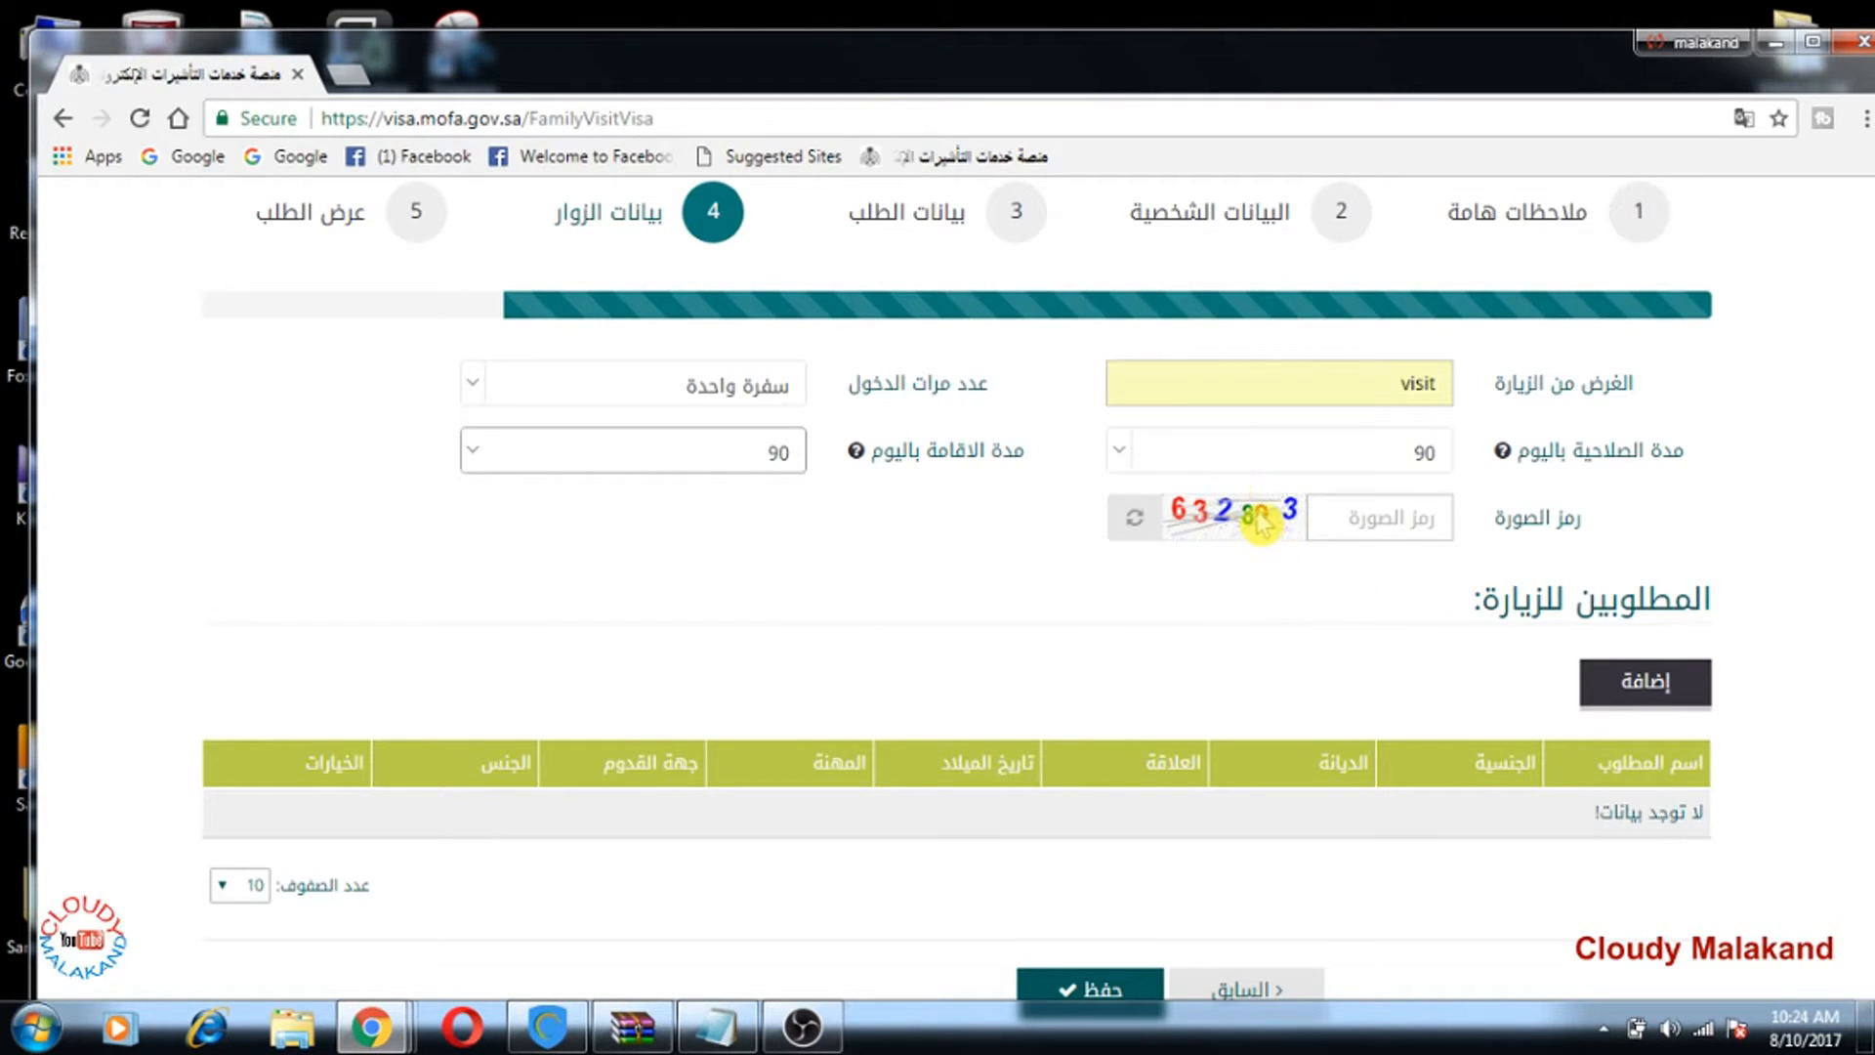
Step: Enter the digits from the captcha image into the رمز الصورة field
click(1351, 518)
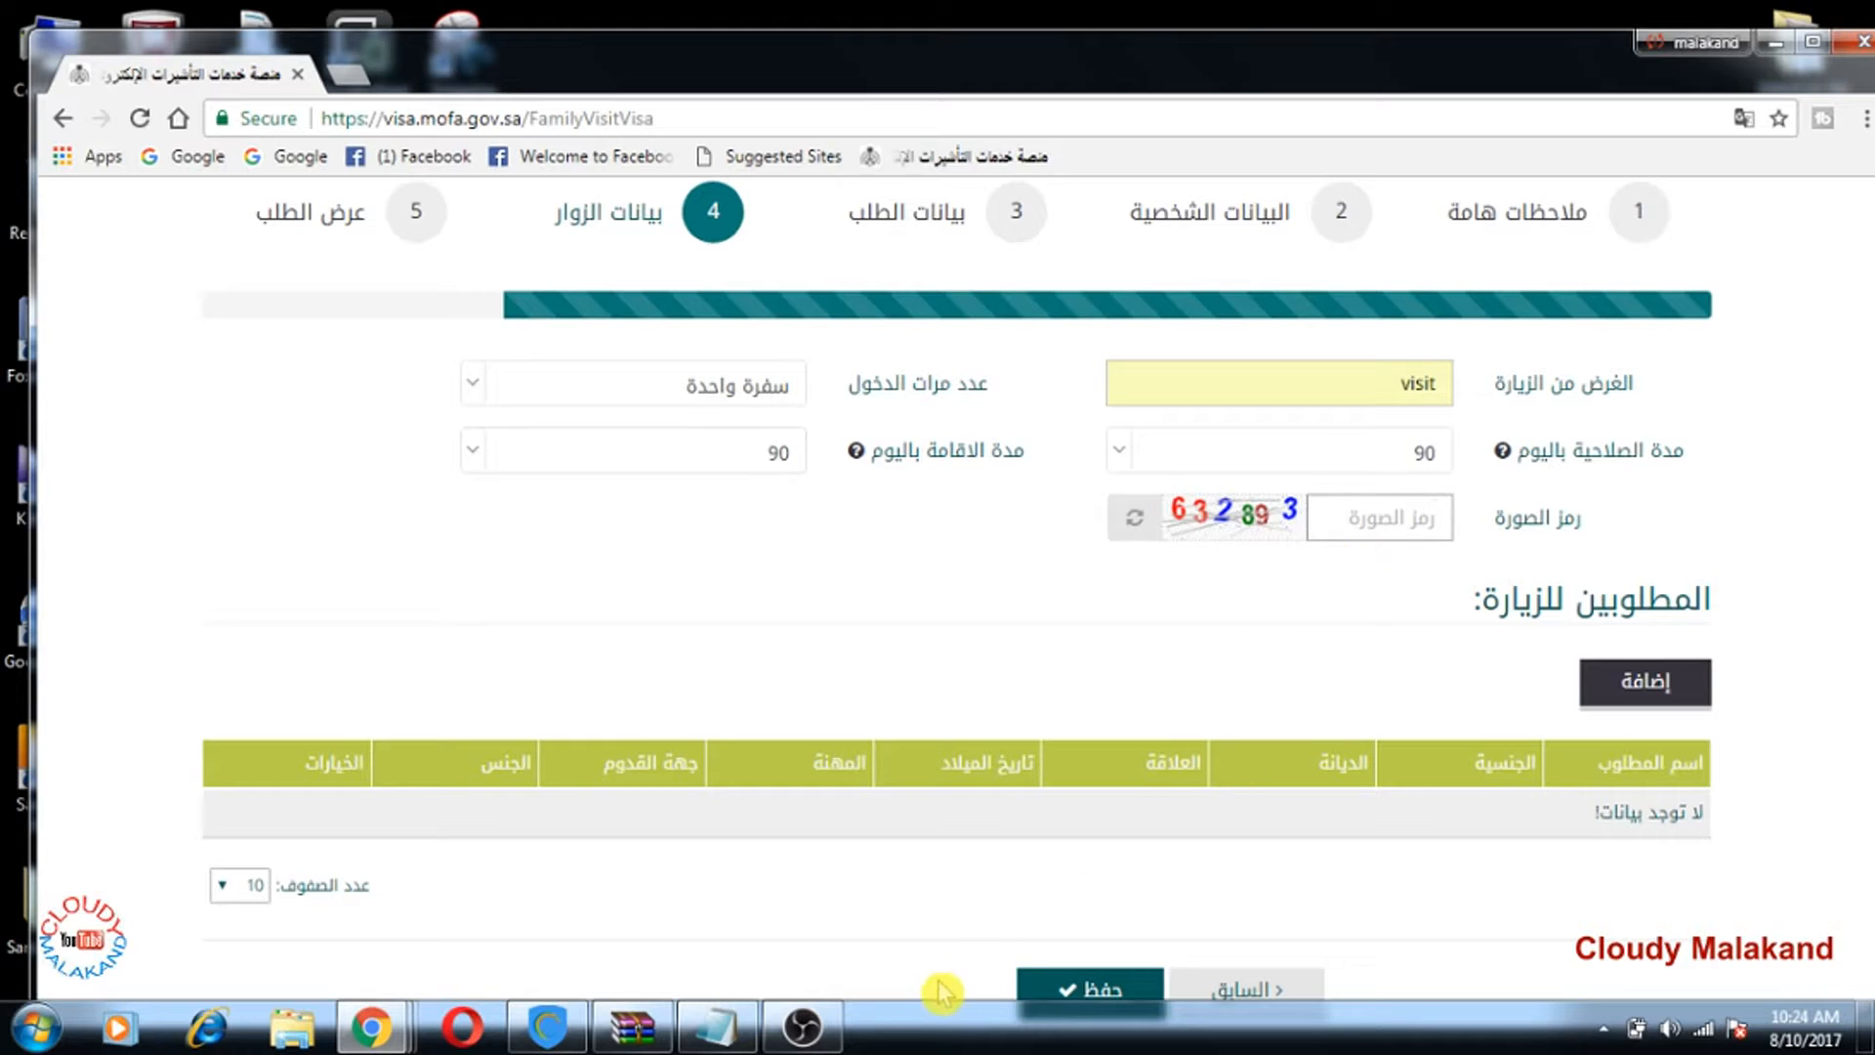
text(63289)
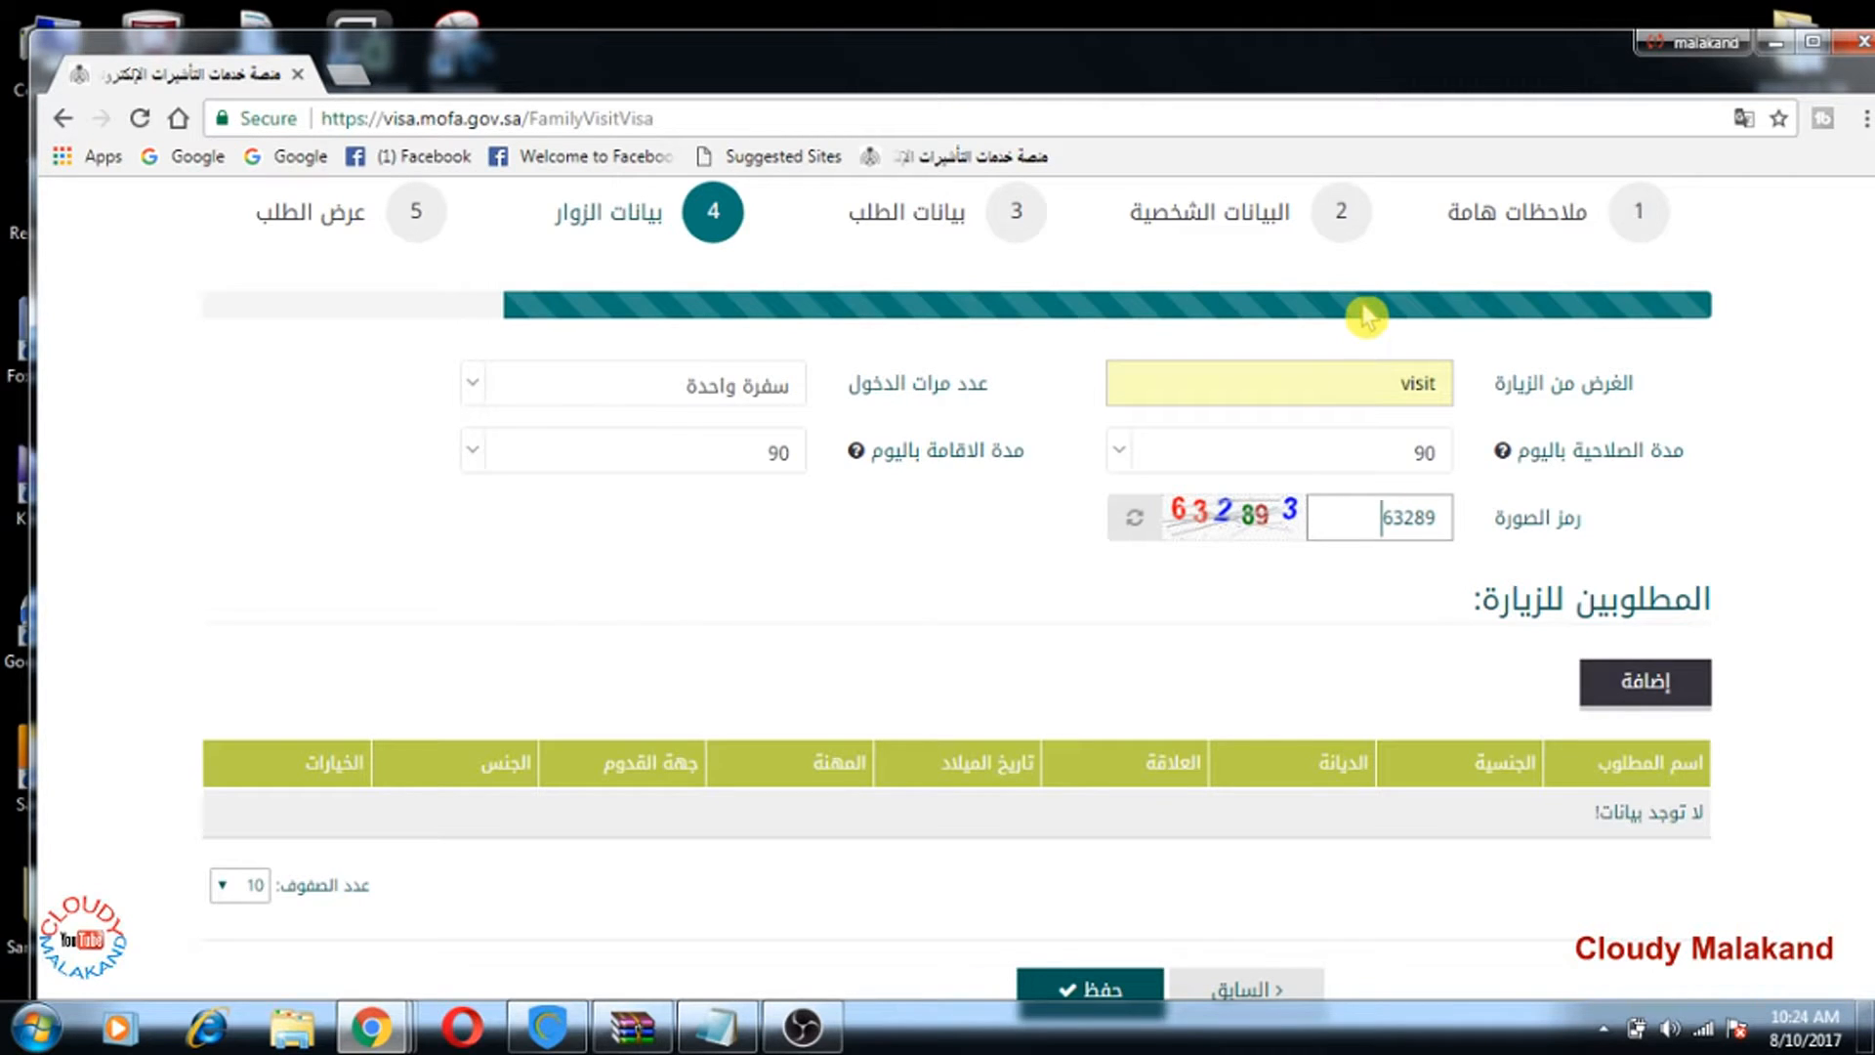
text(3)
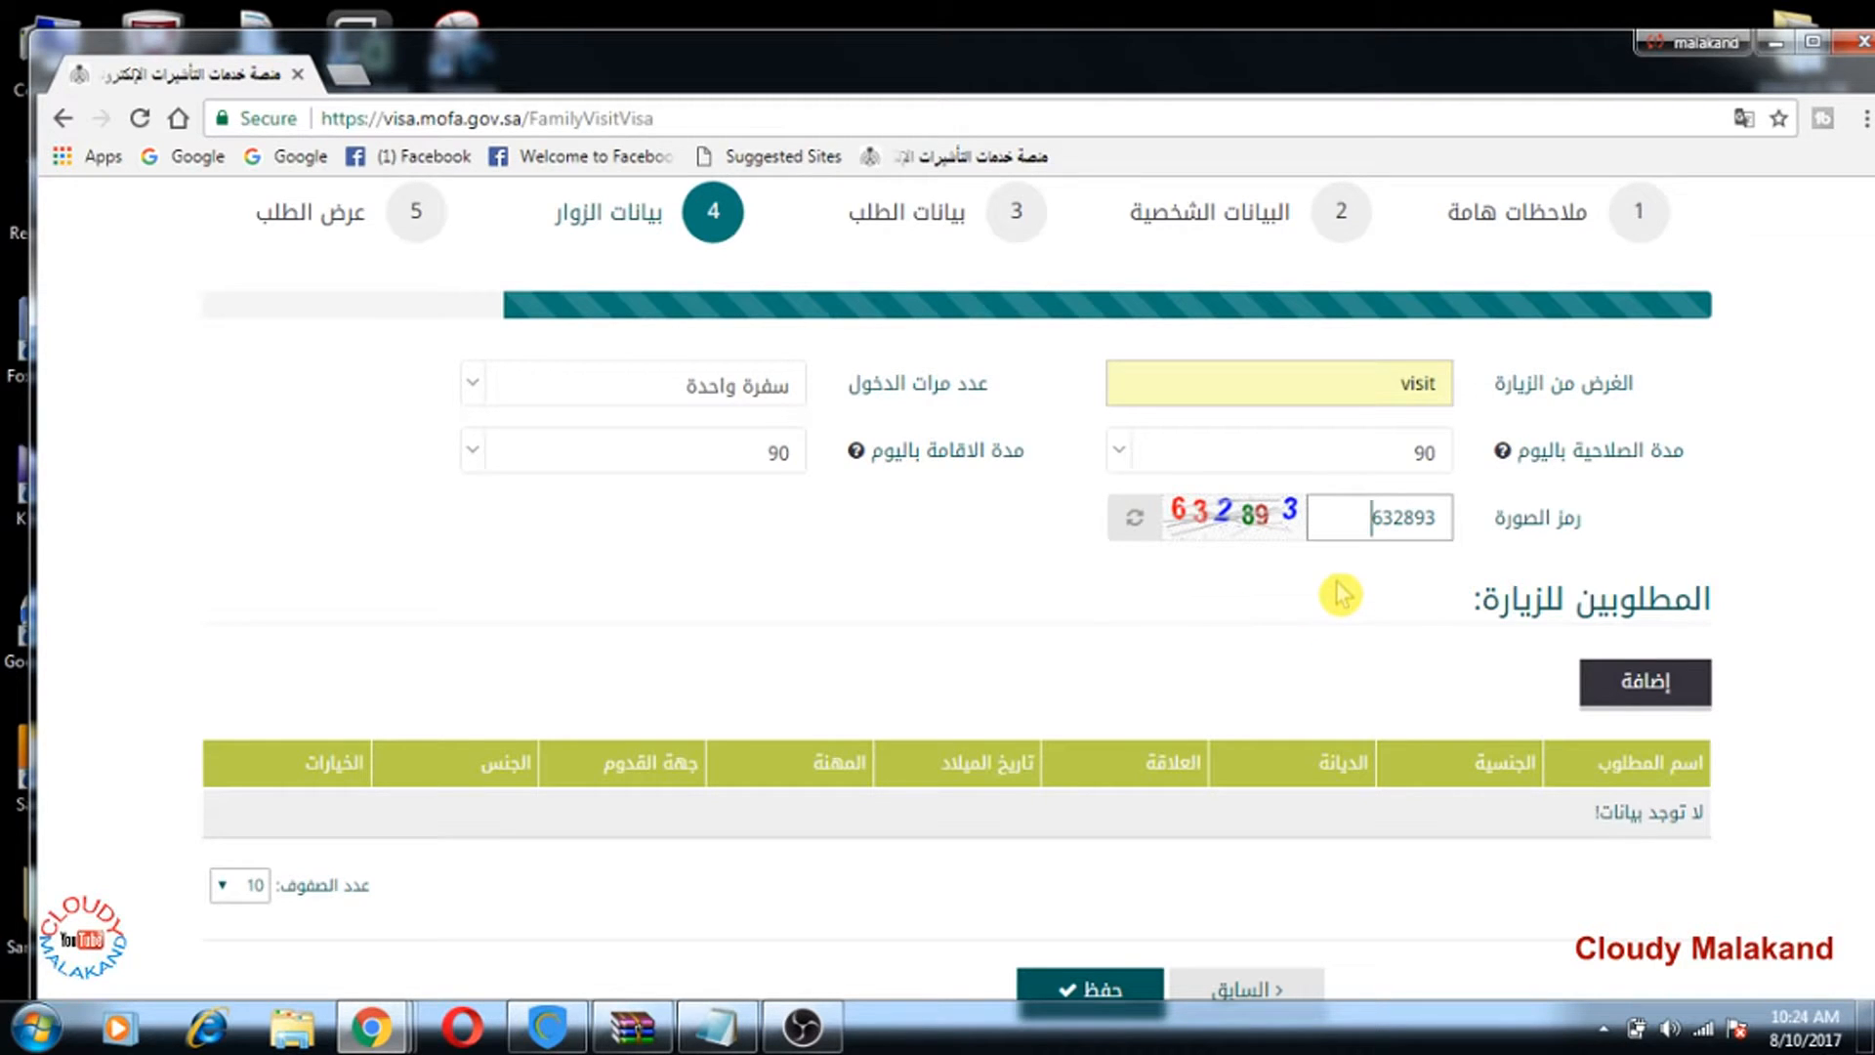
scroll(1339, 593, down, 1)
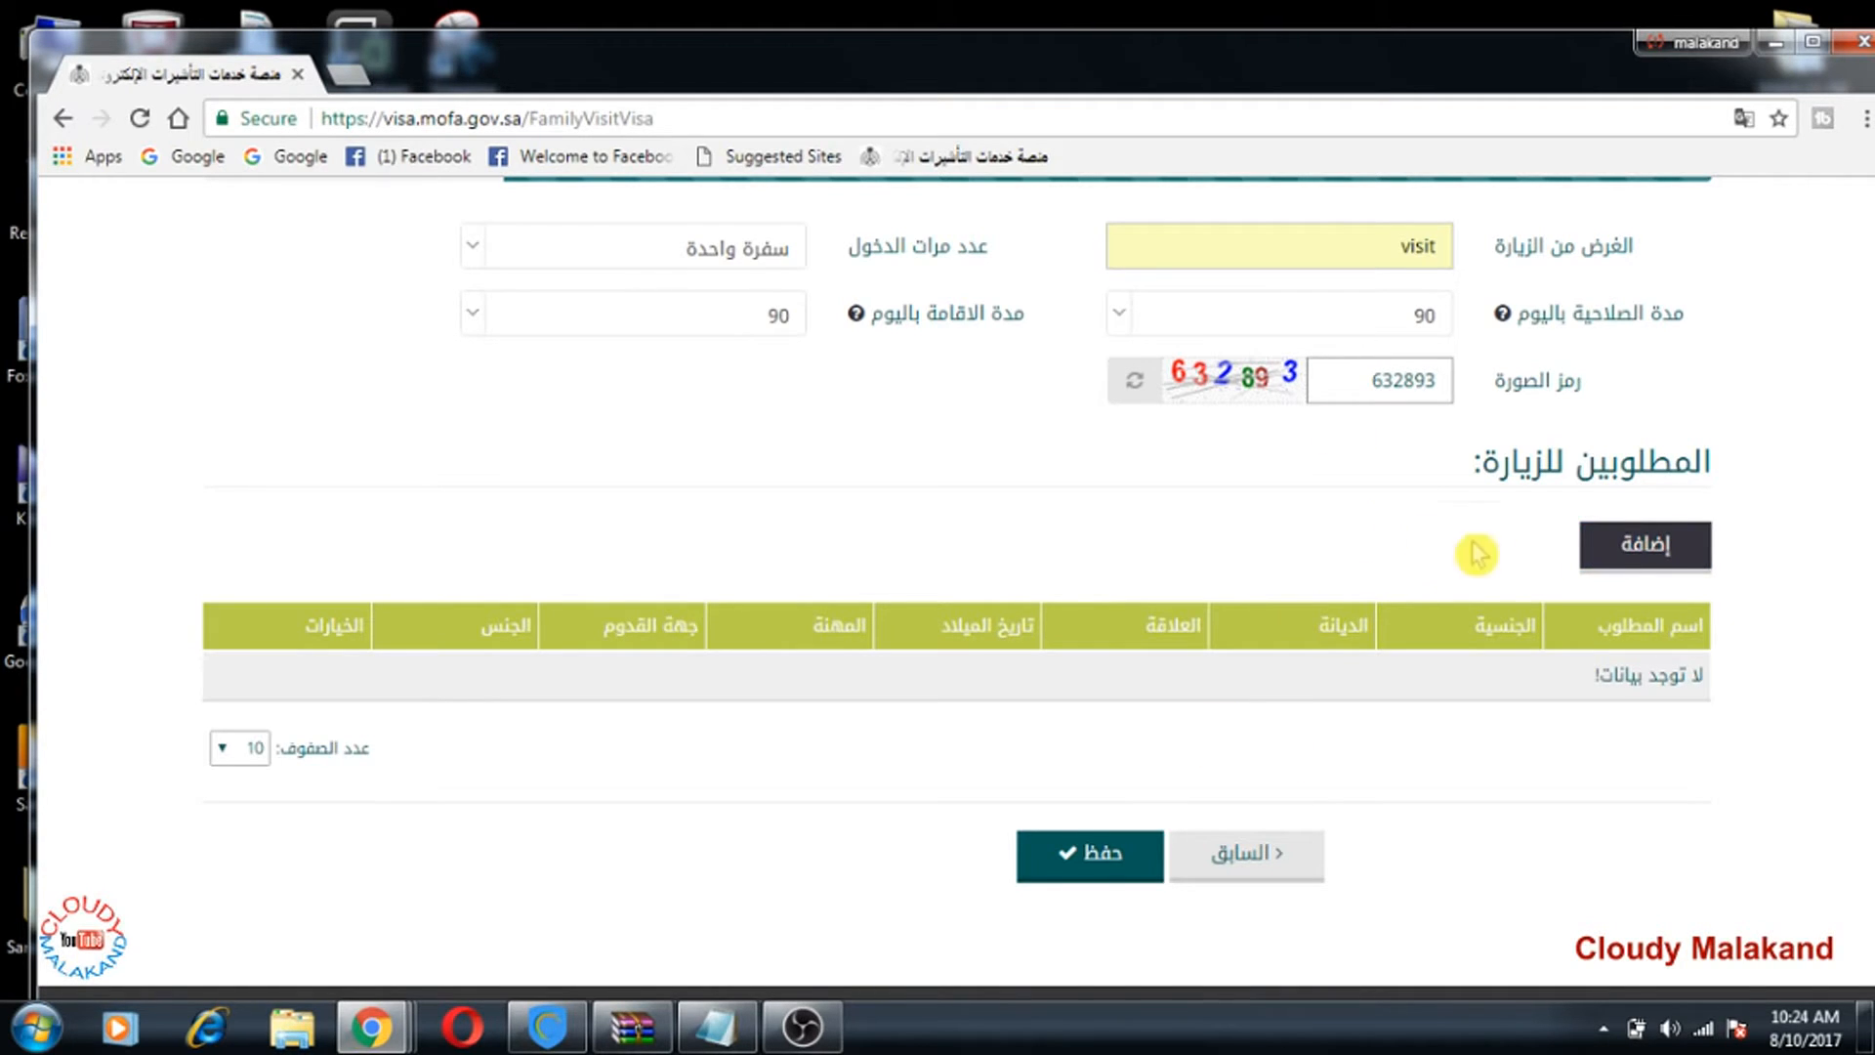
scroll(1350, 511, up, 1)
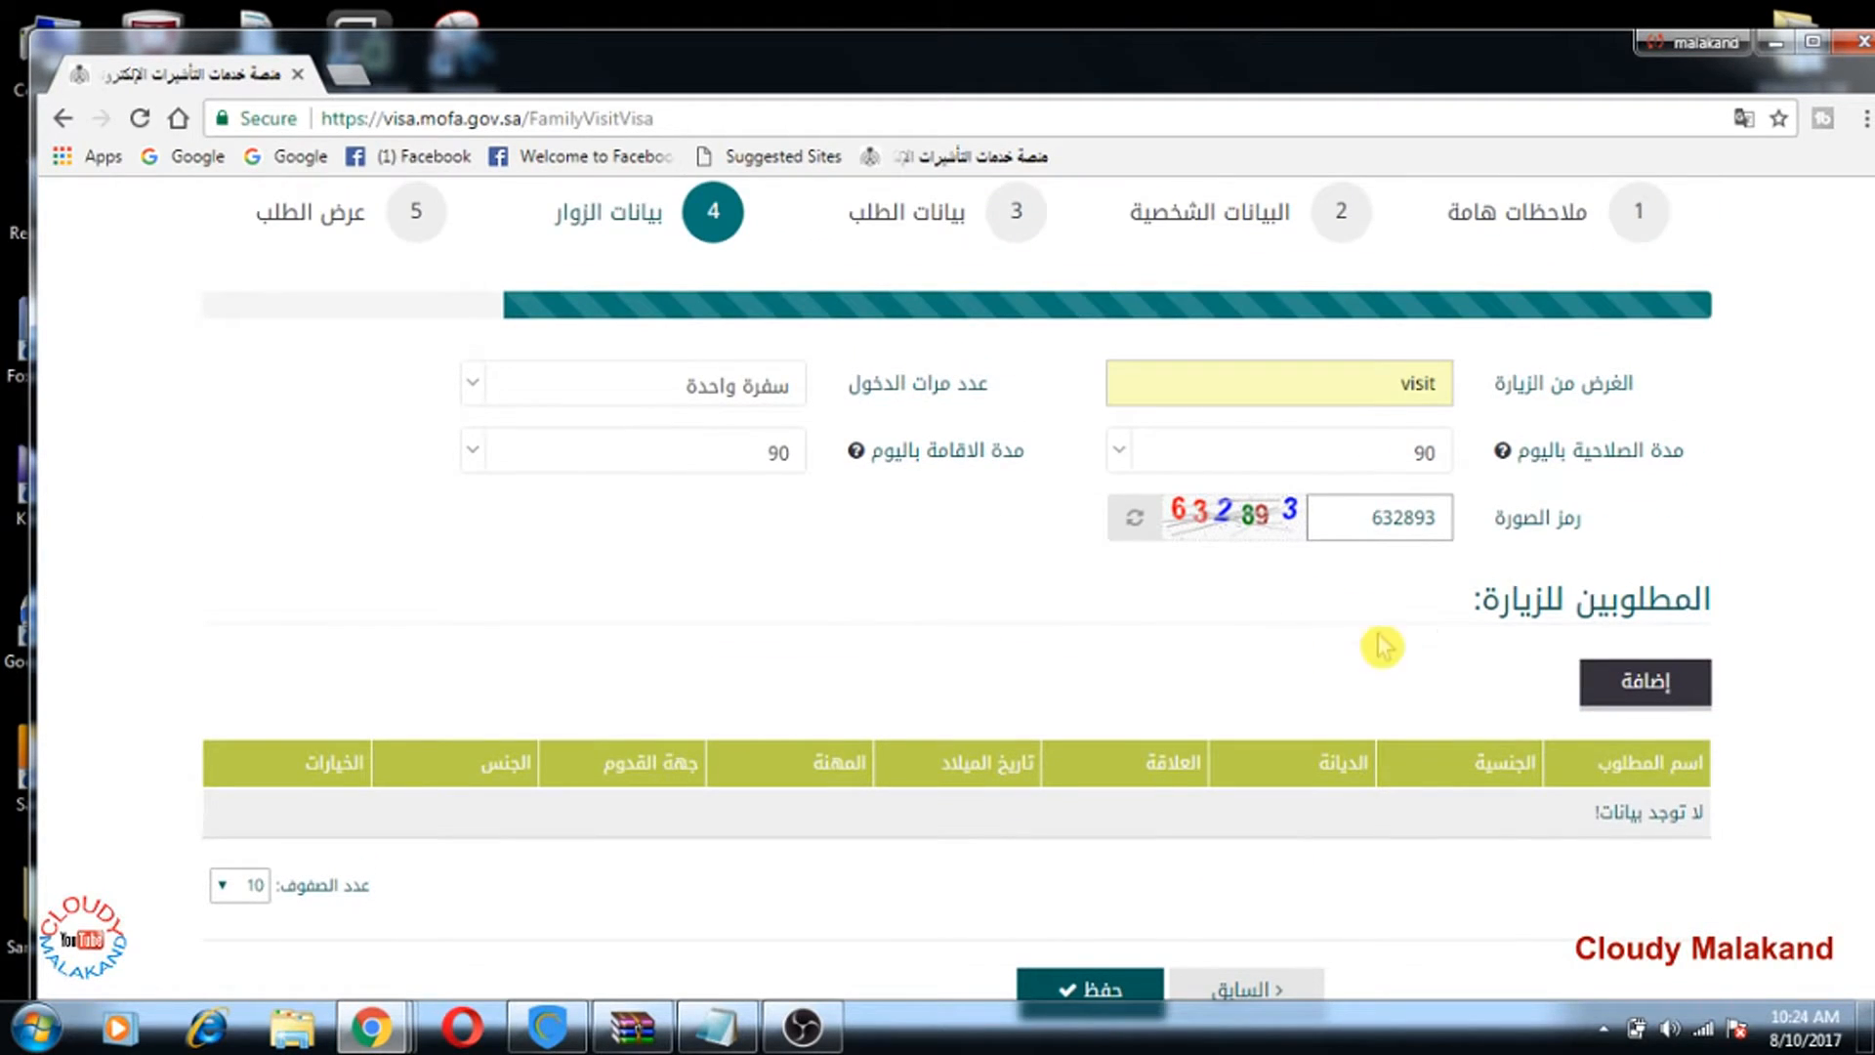
Step: Open the add-visitor dialog and enter the visitor's full name in اسم المطلوب
click(1646, 681)
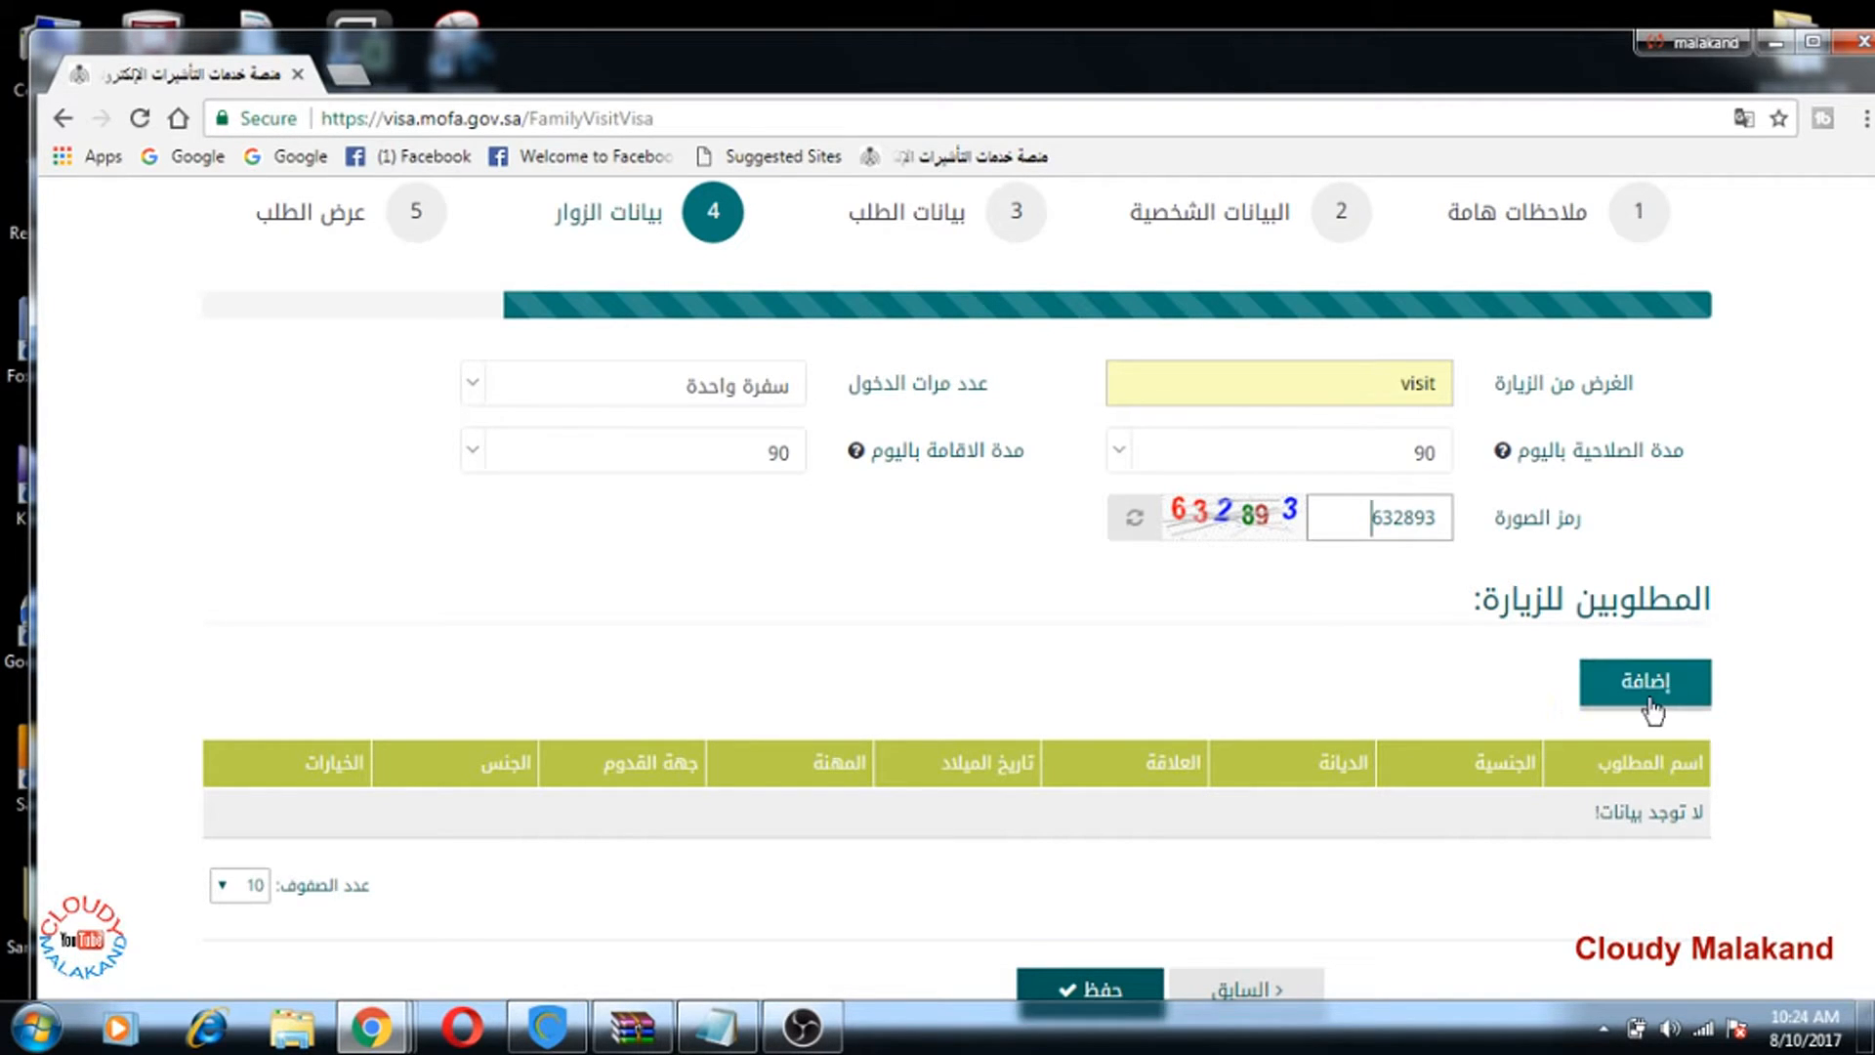
click(1649, 684)
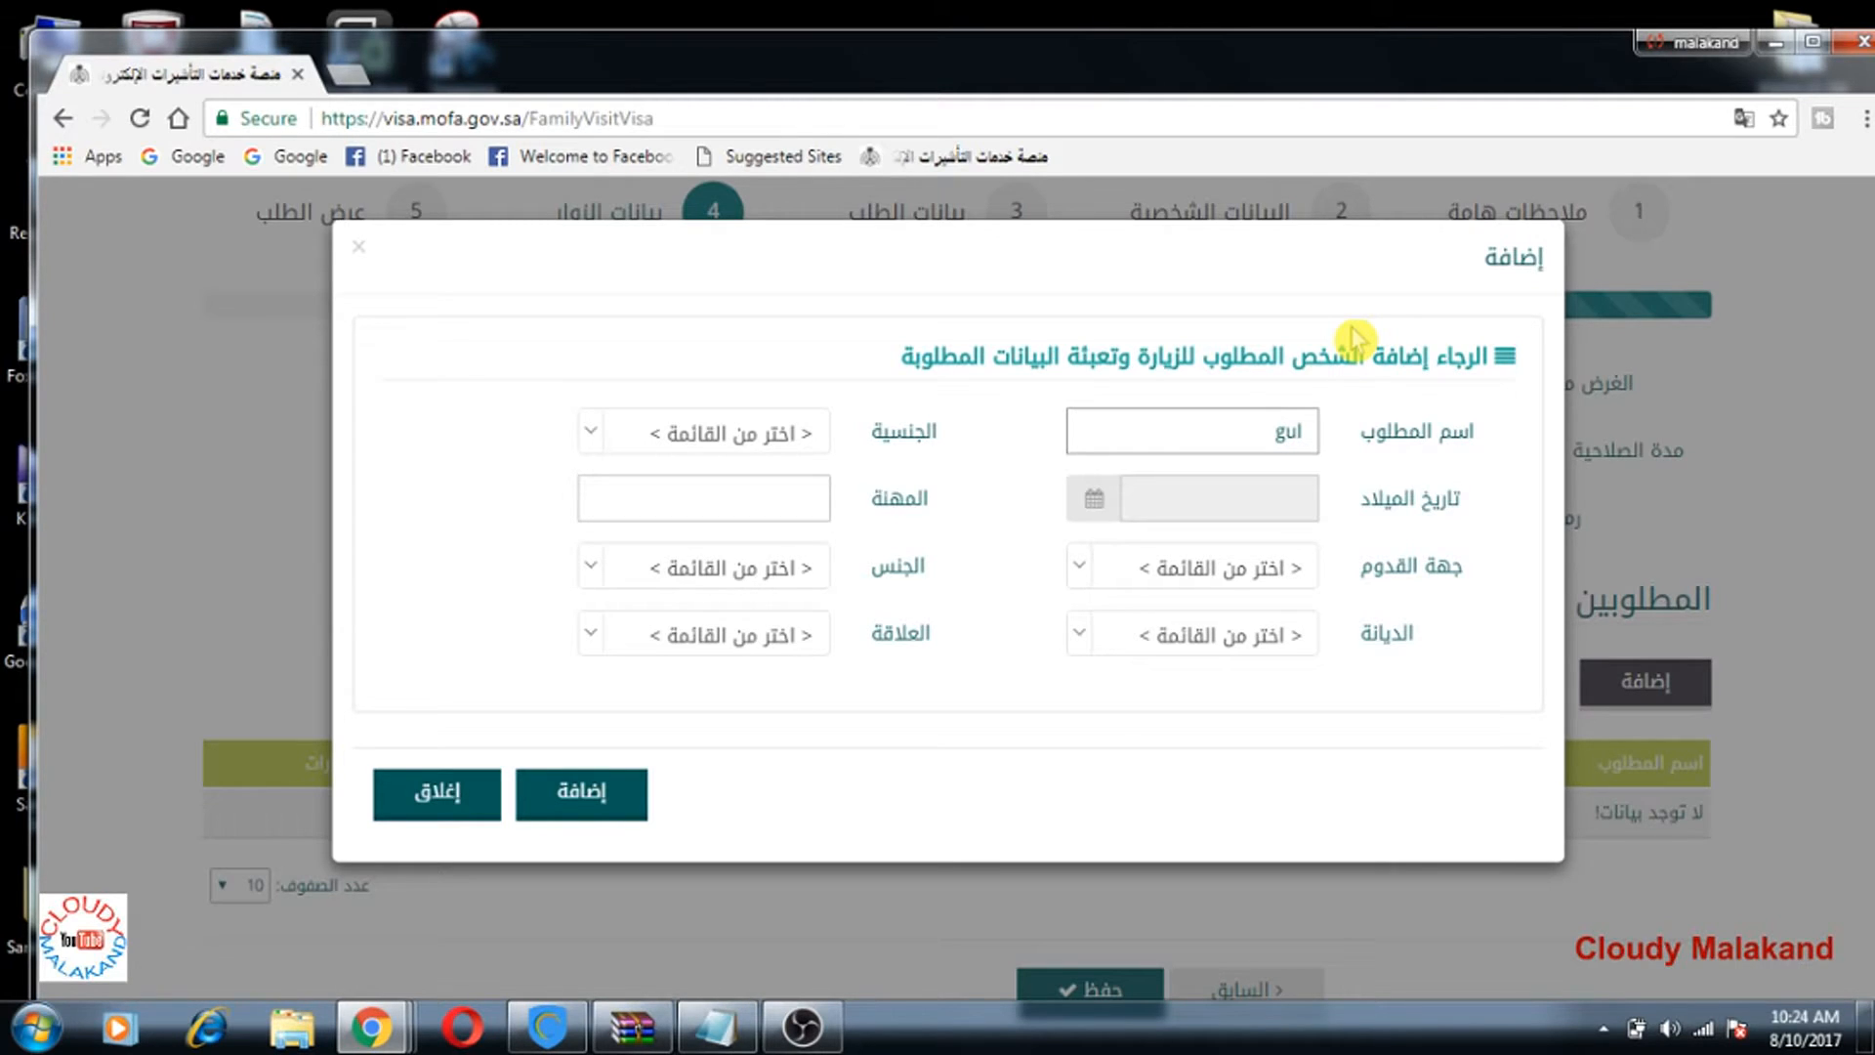
text(khan)
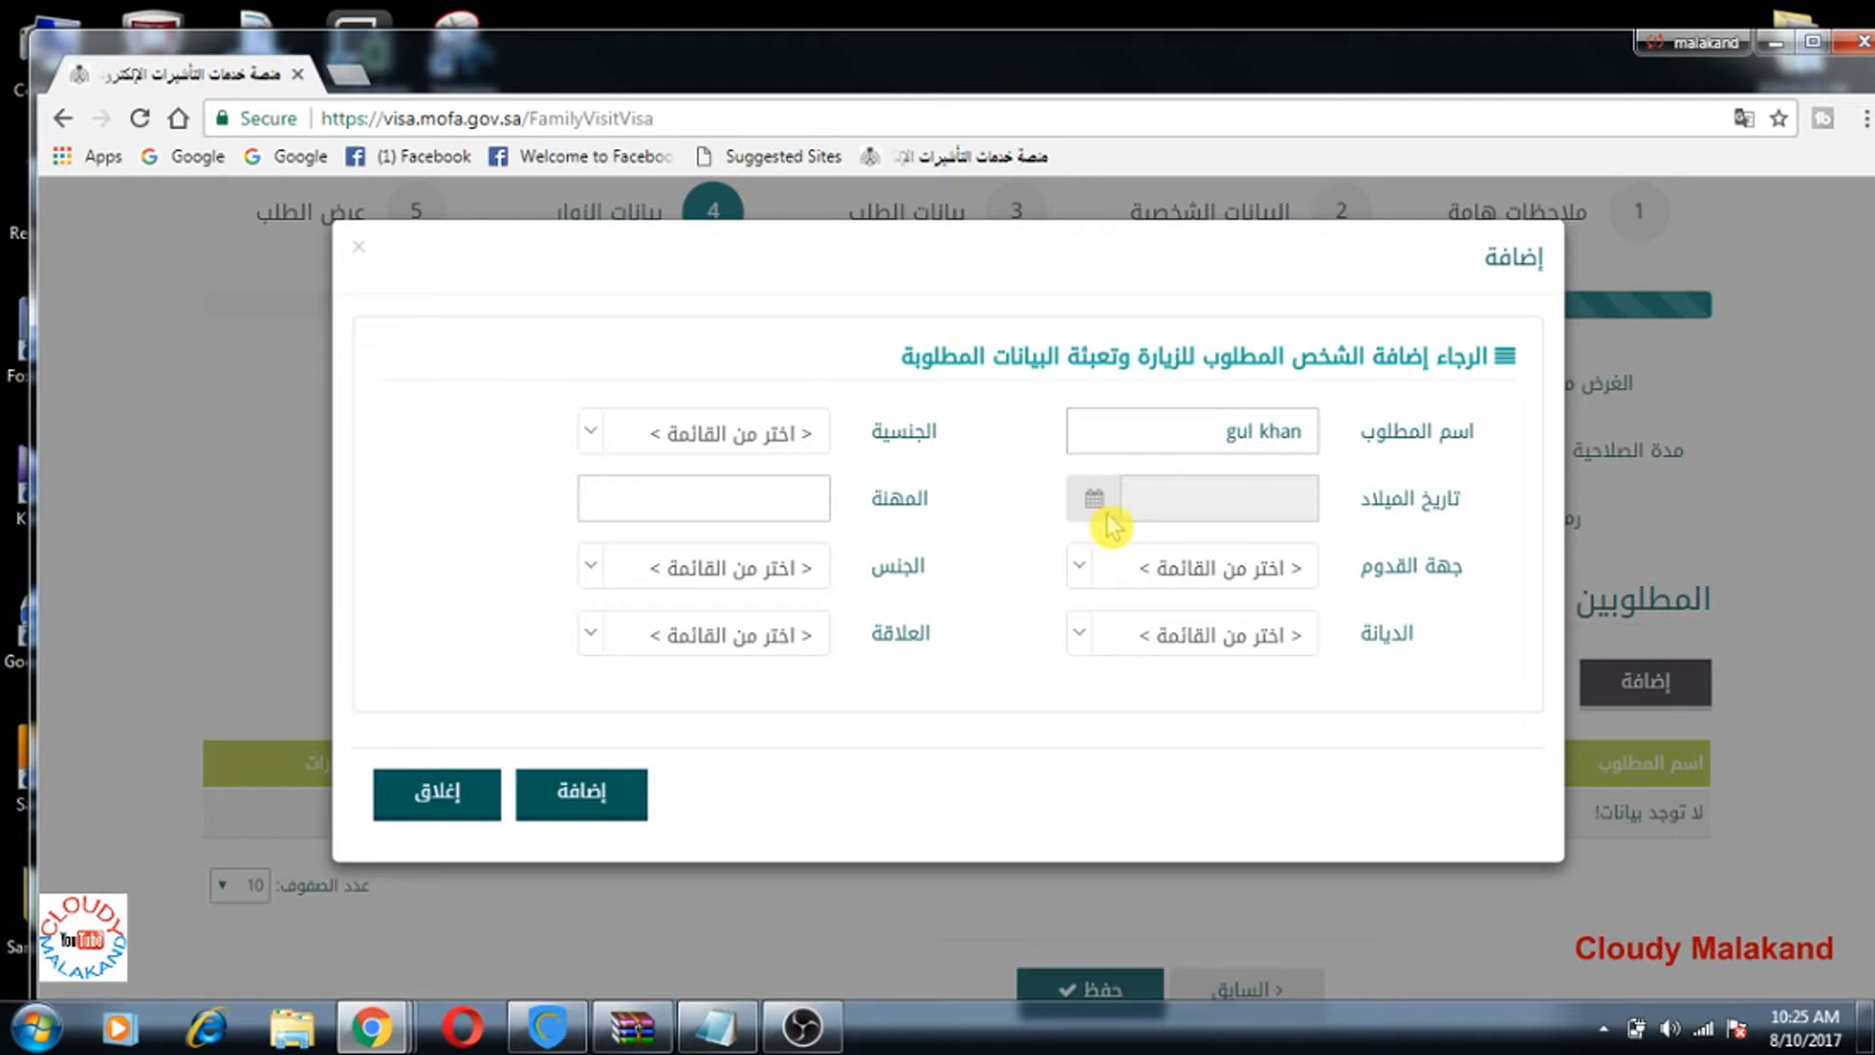
click(1176, 514)
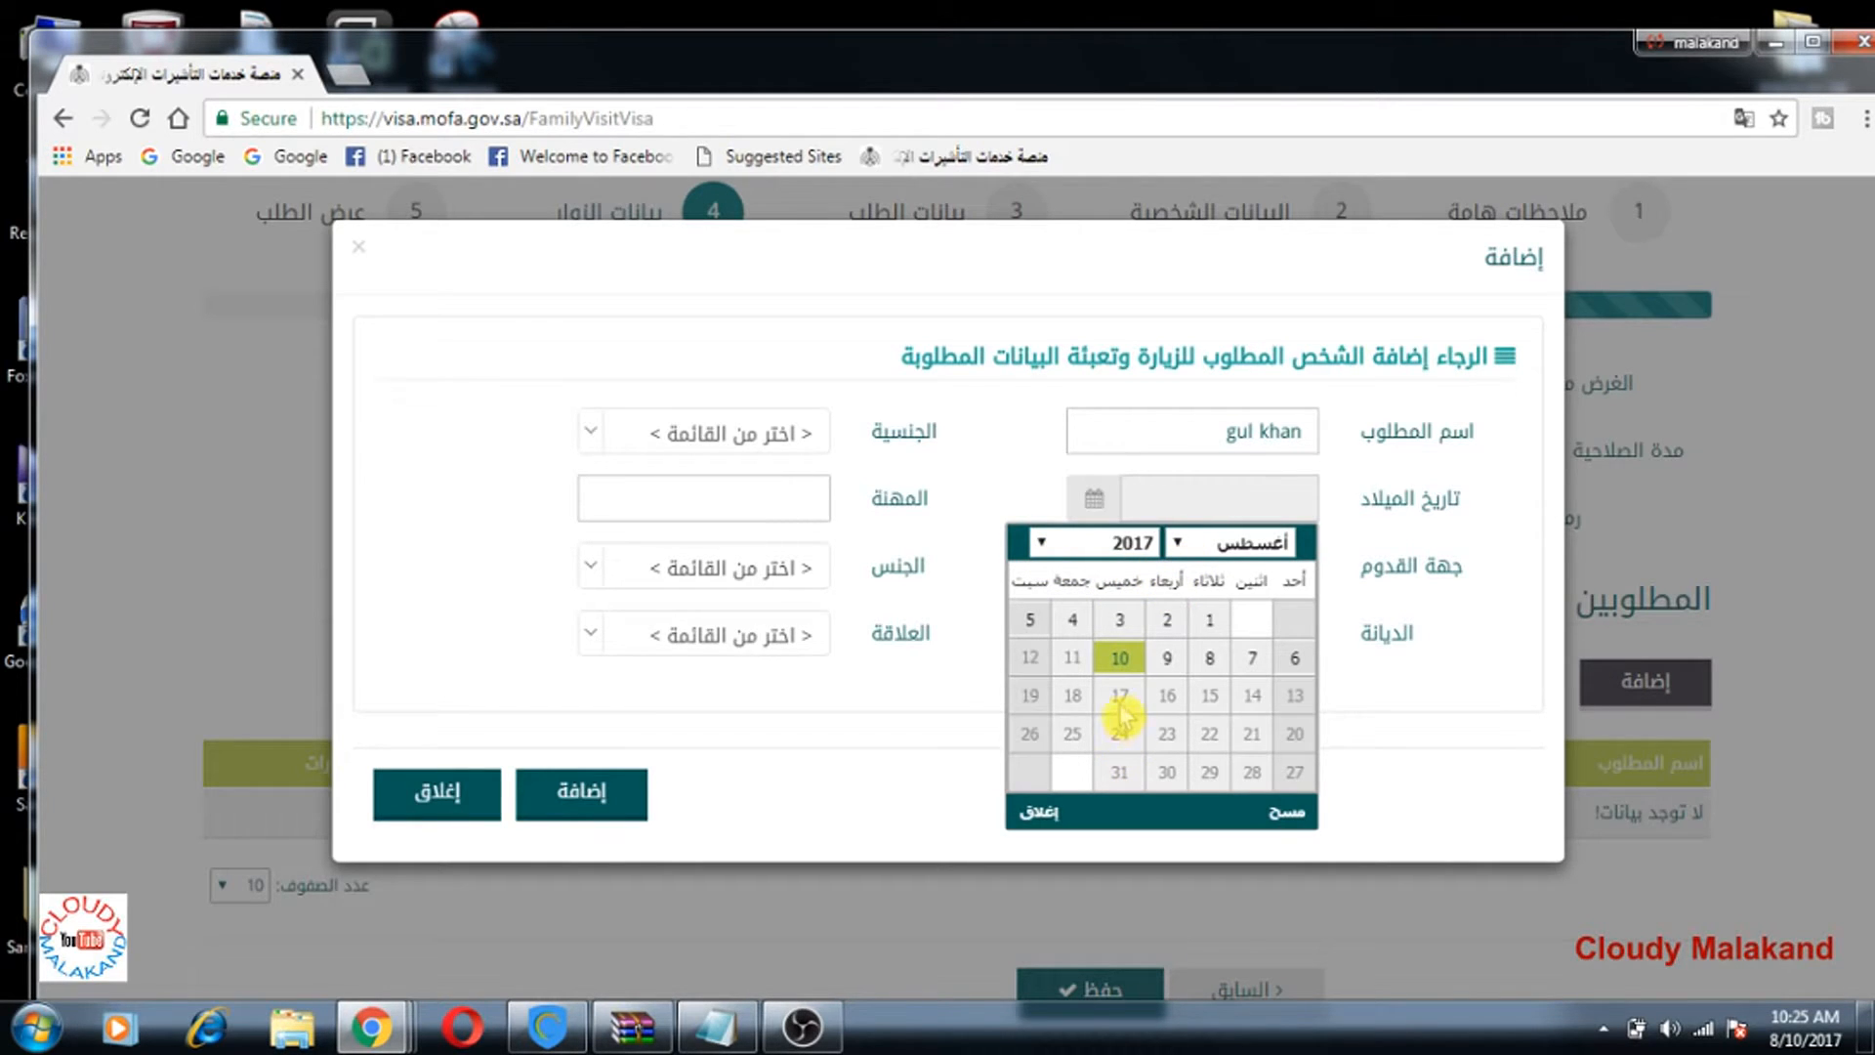
Step: Pick 3 August 2010 as the visitor's birth date in the calendar
click(1111, 555)
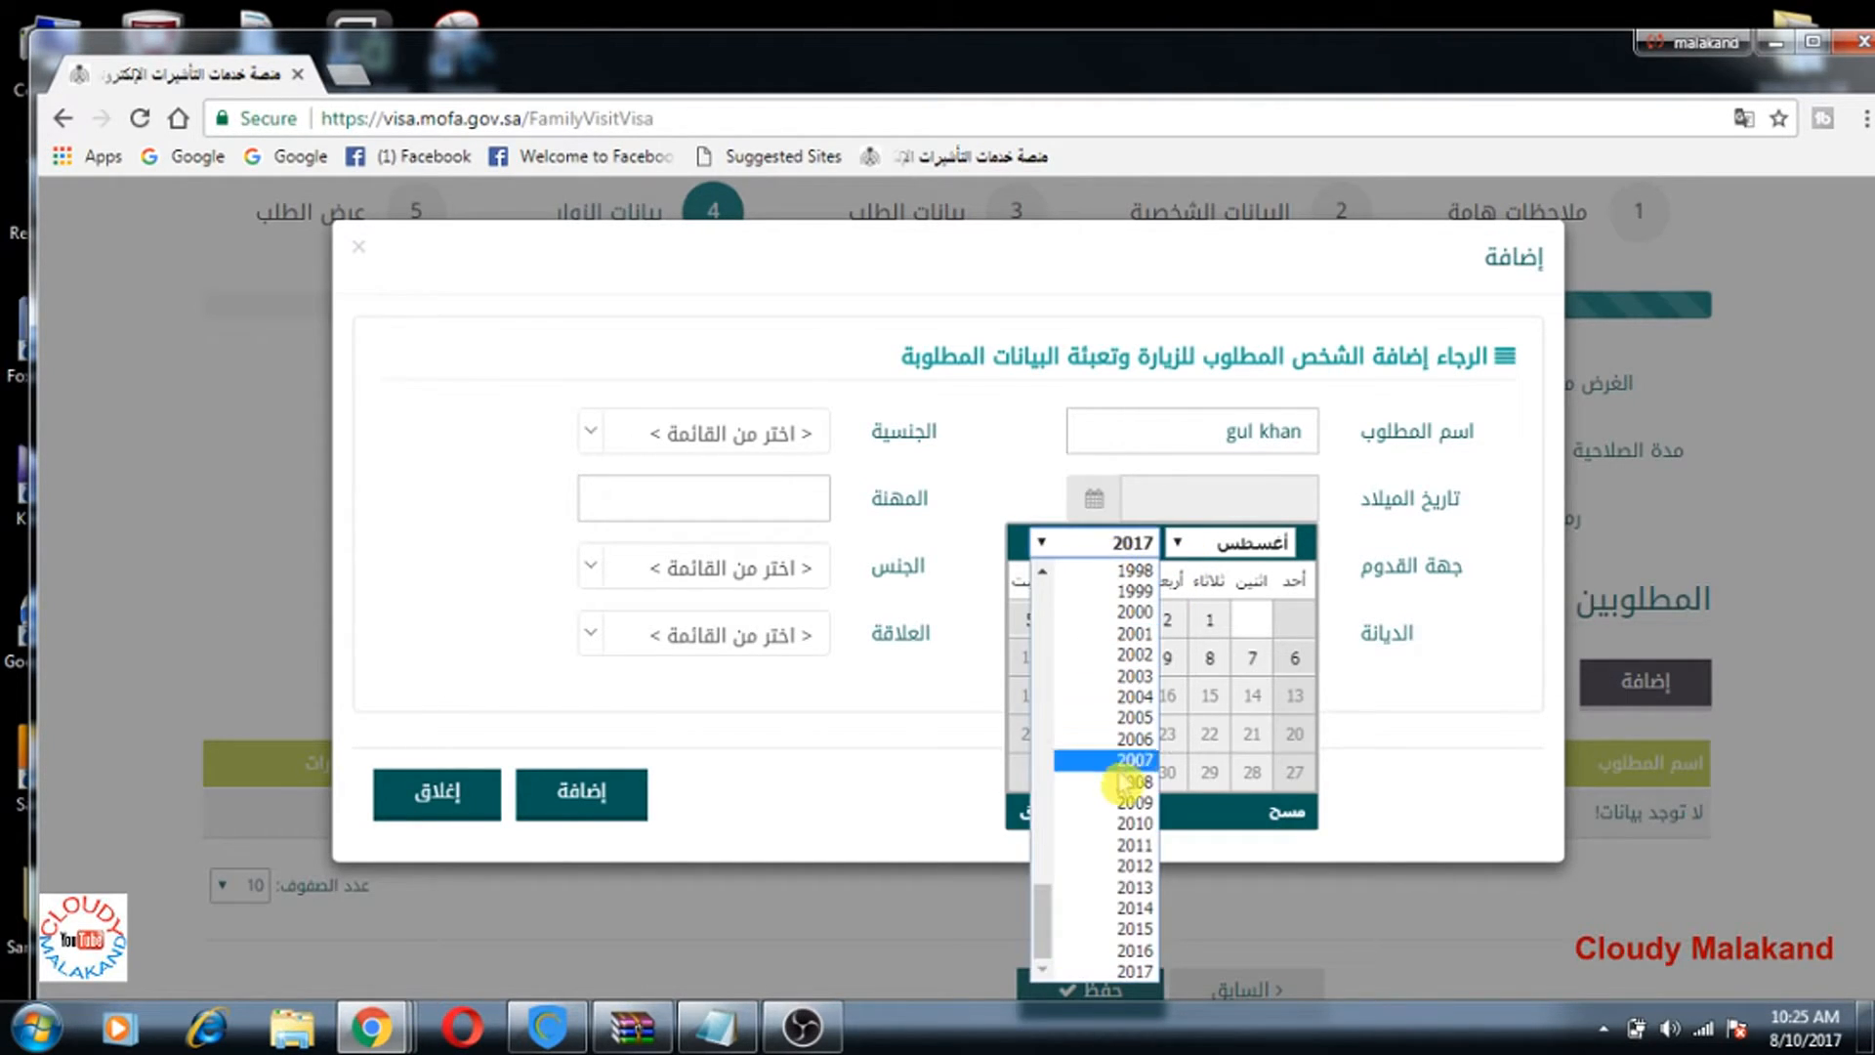
click(1131, 826)
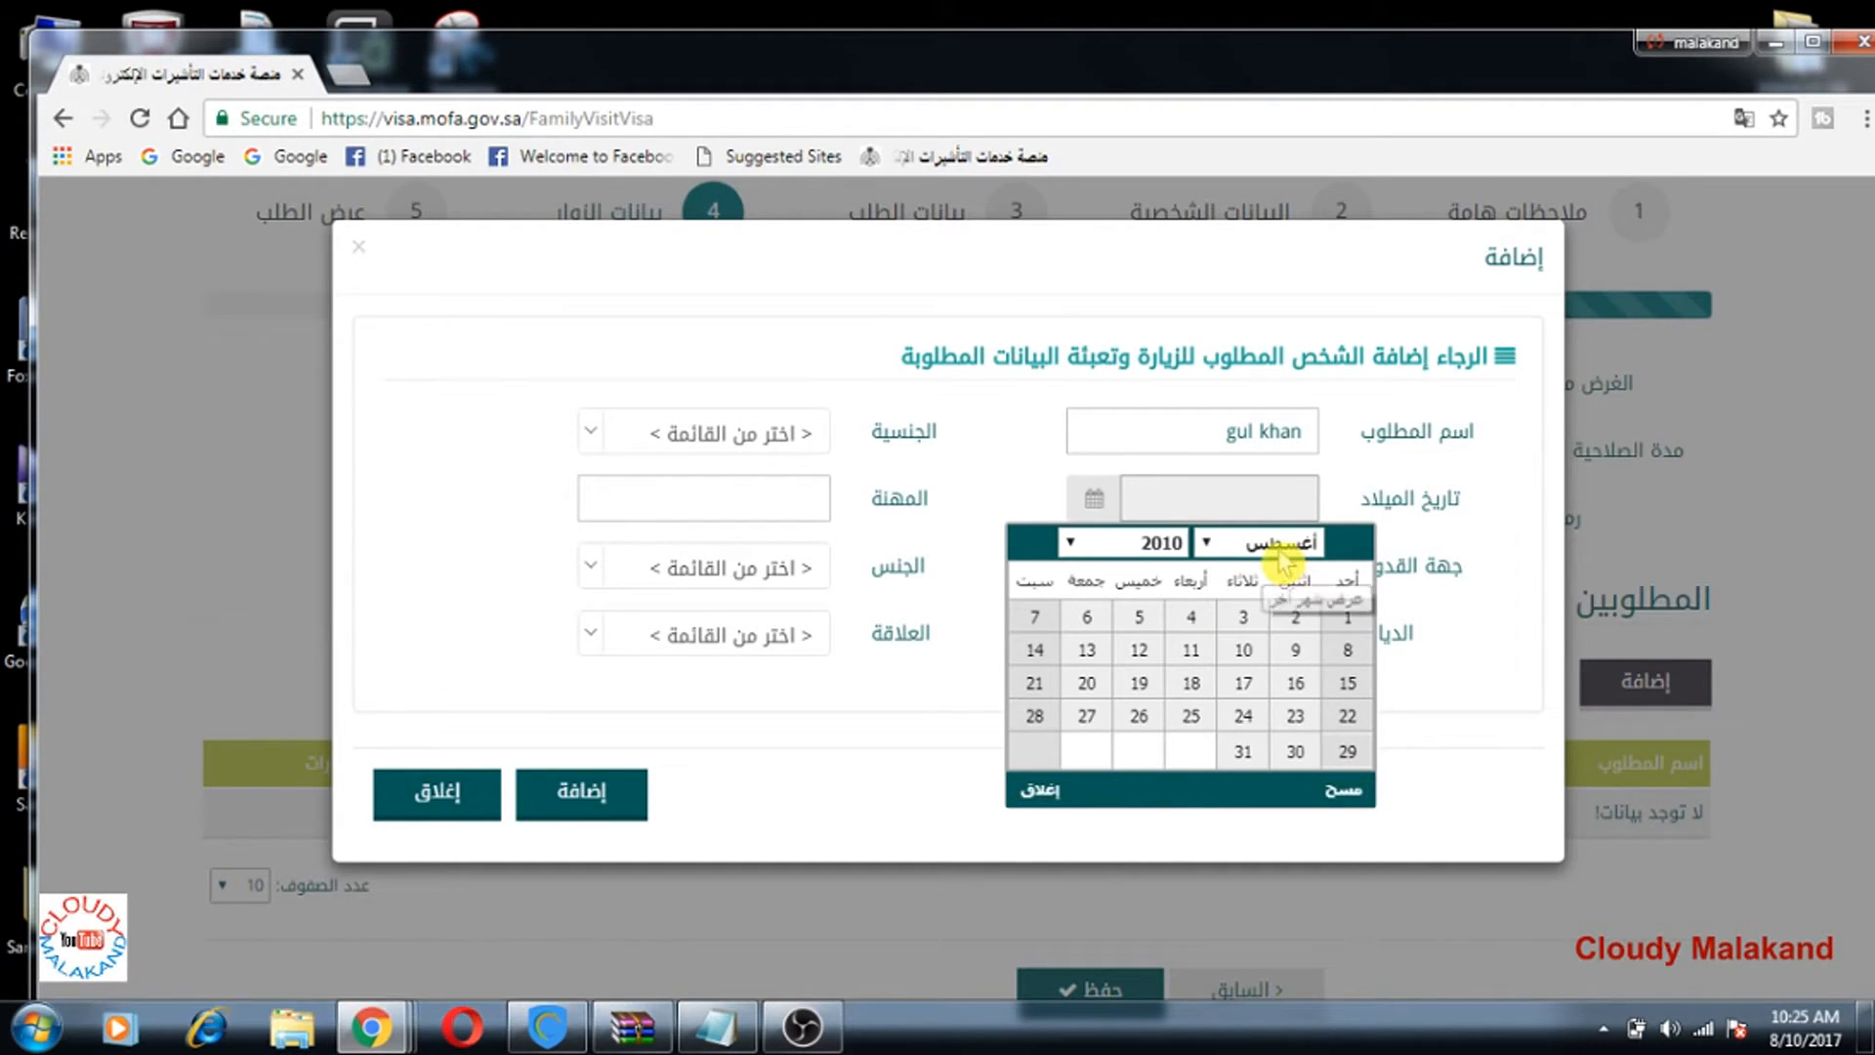
click(1243, 617)
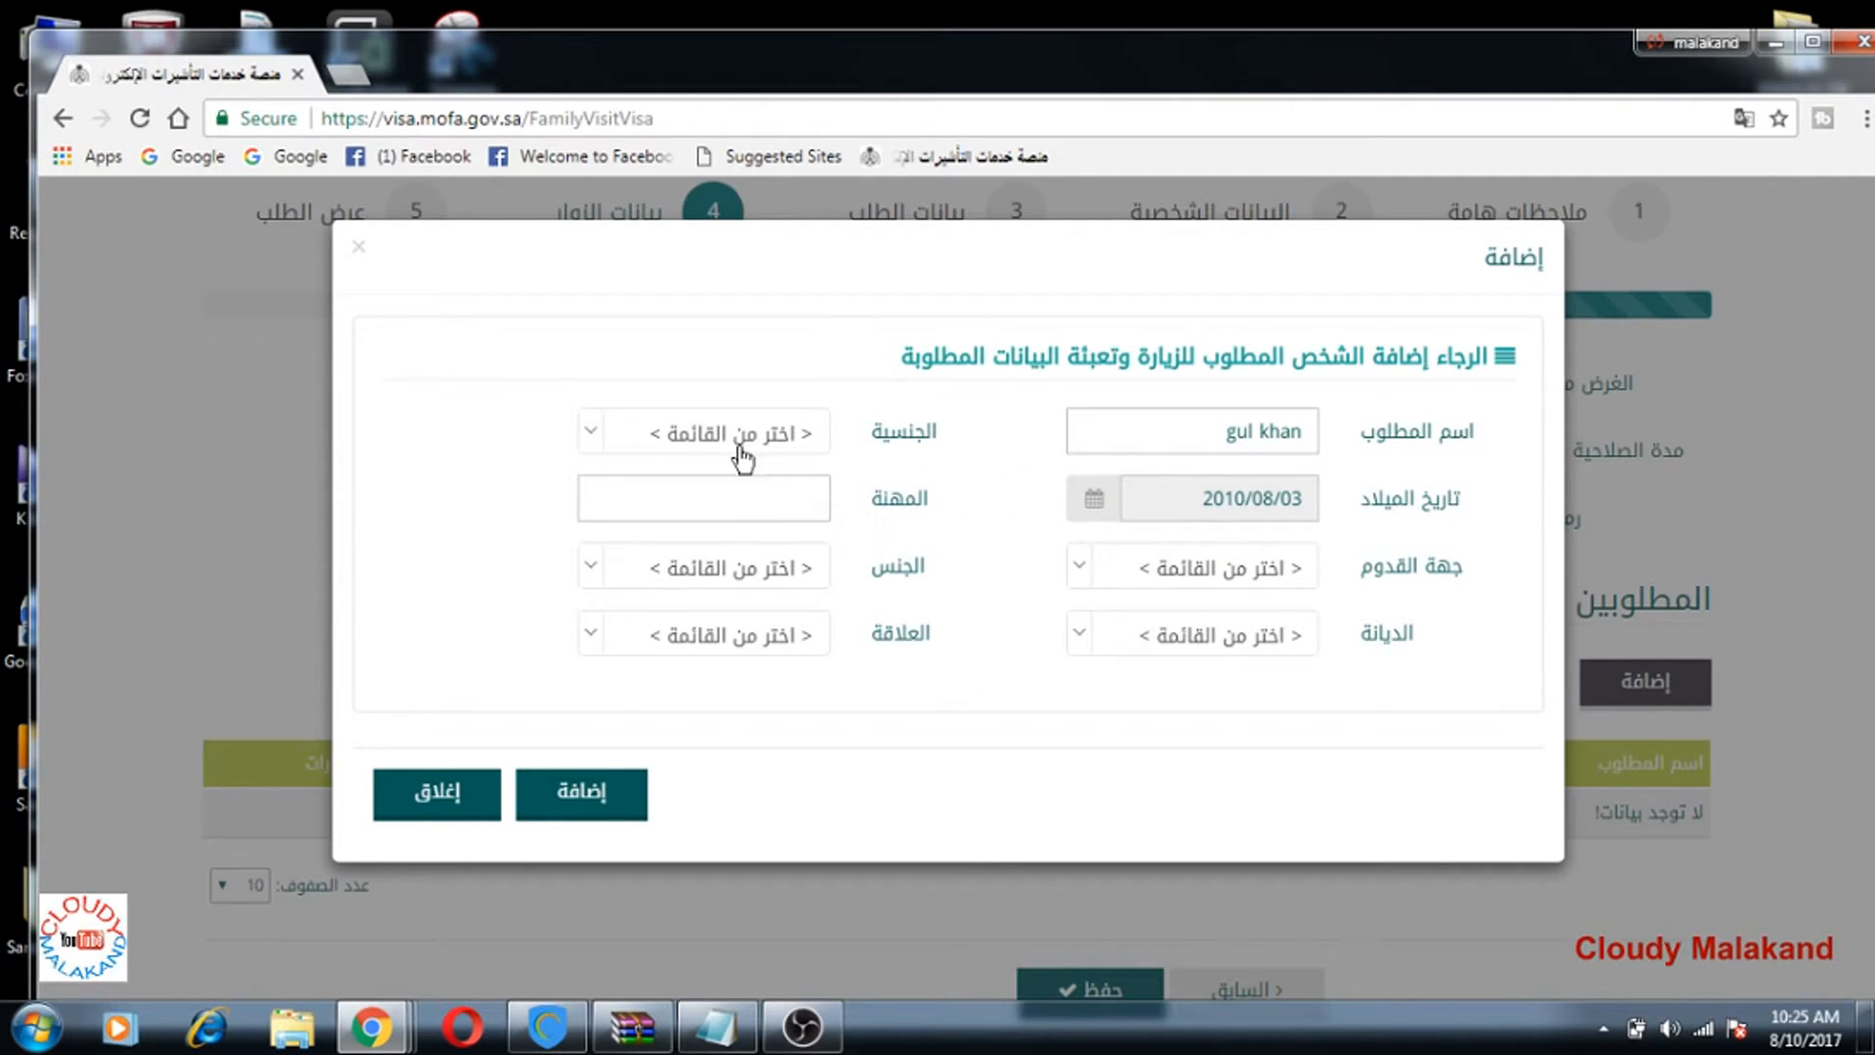
click(646, 432)
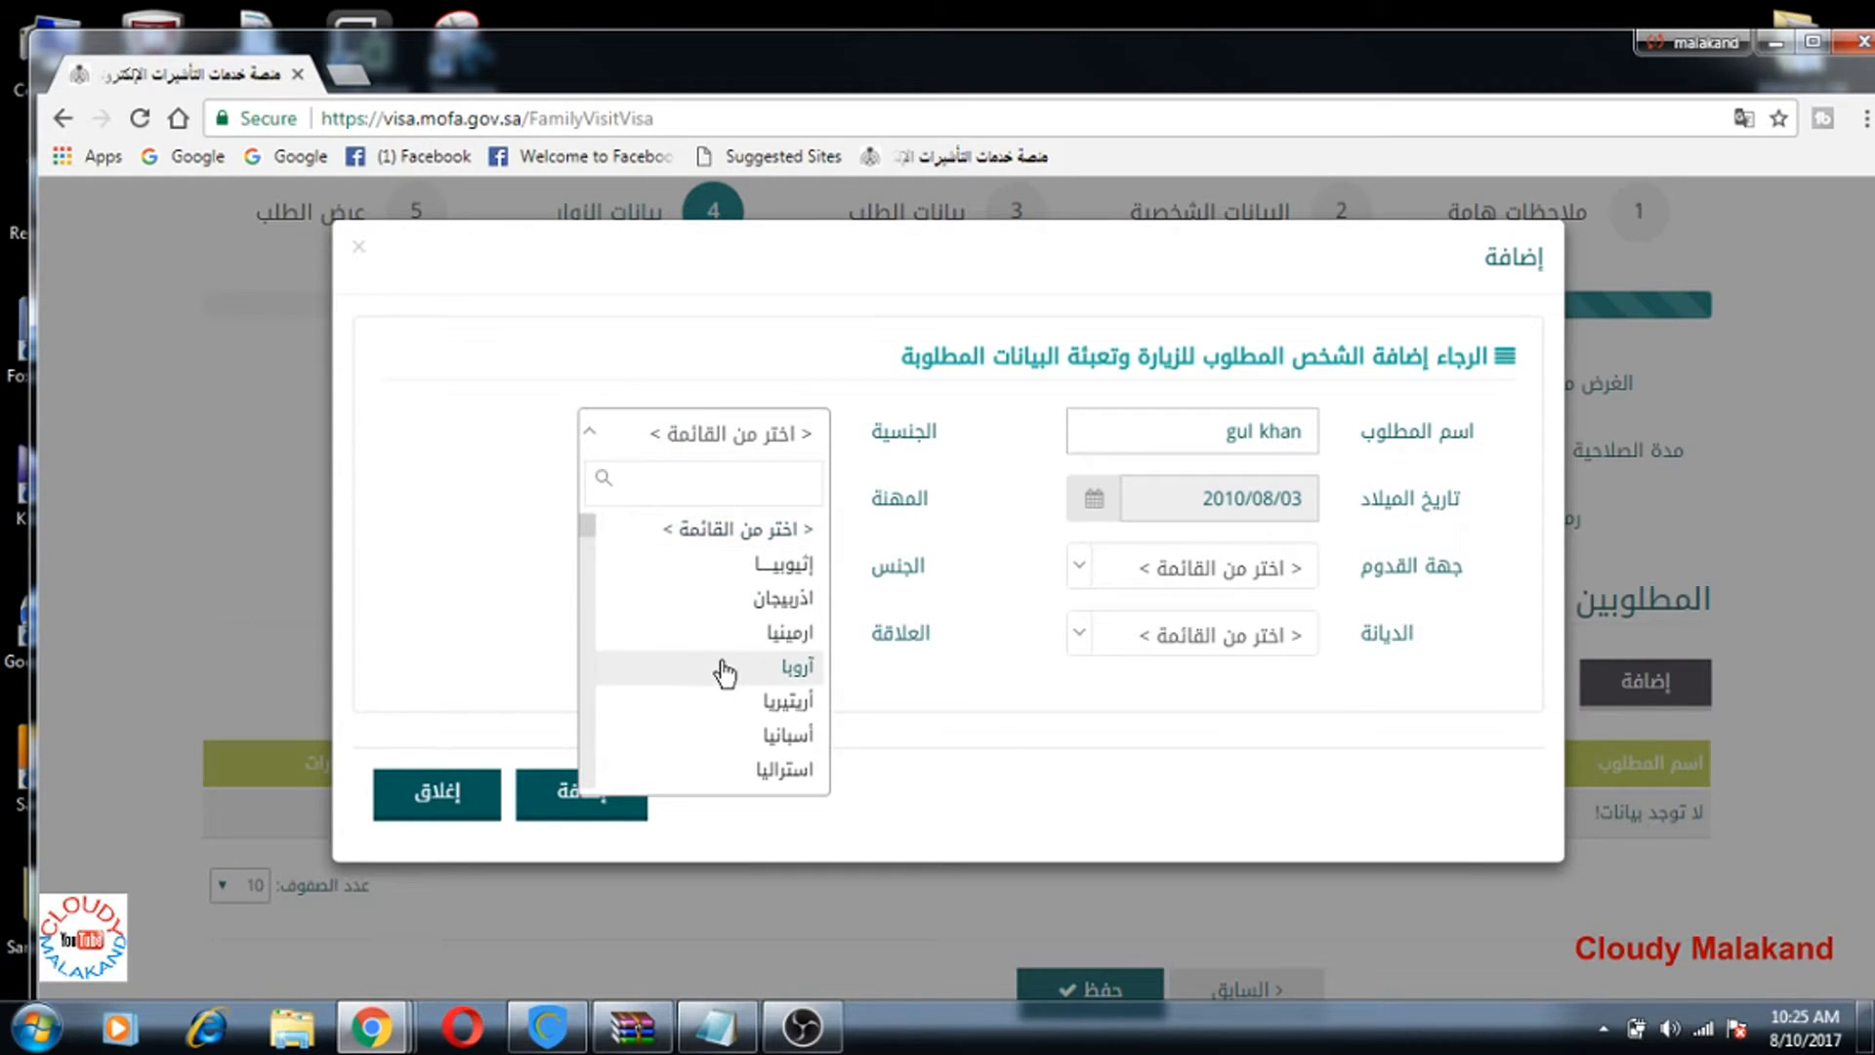
Step: Choose بنجلاديش as nationality and enter 1 as the occupation
scroll(725, 673, down, 5)
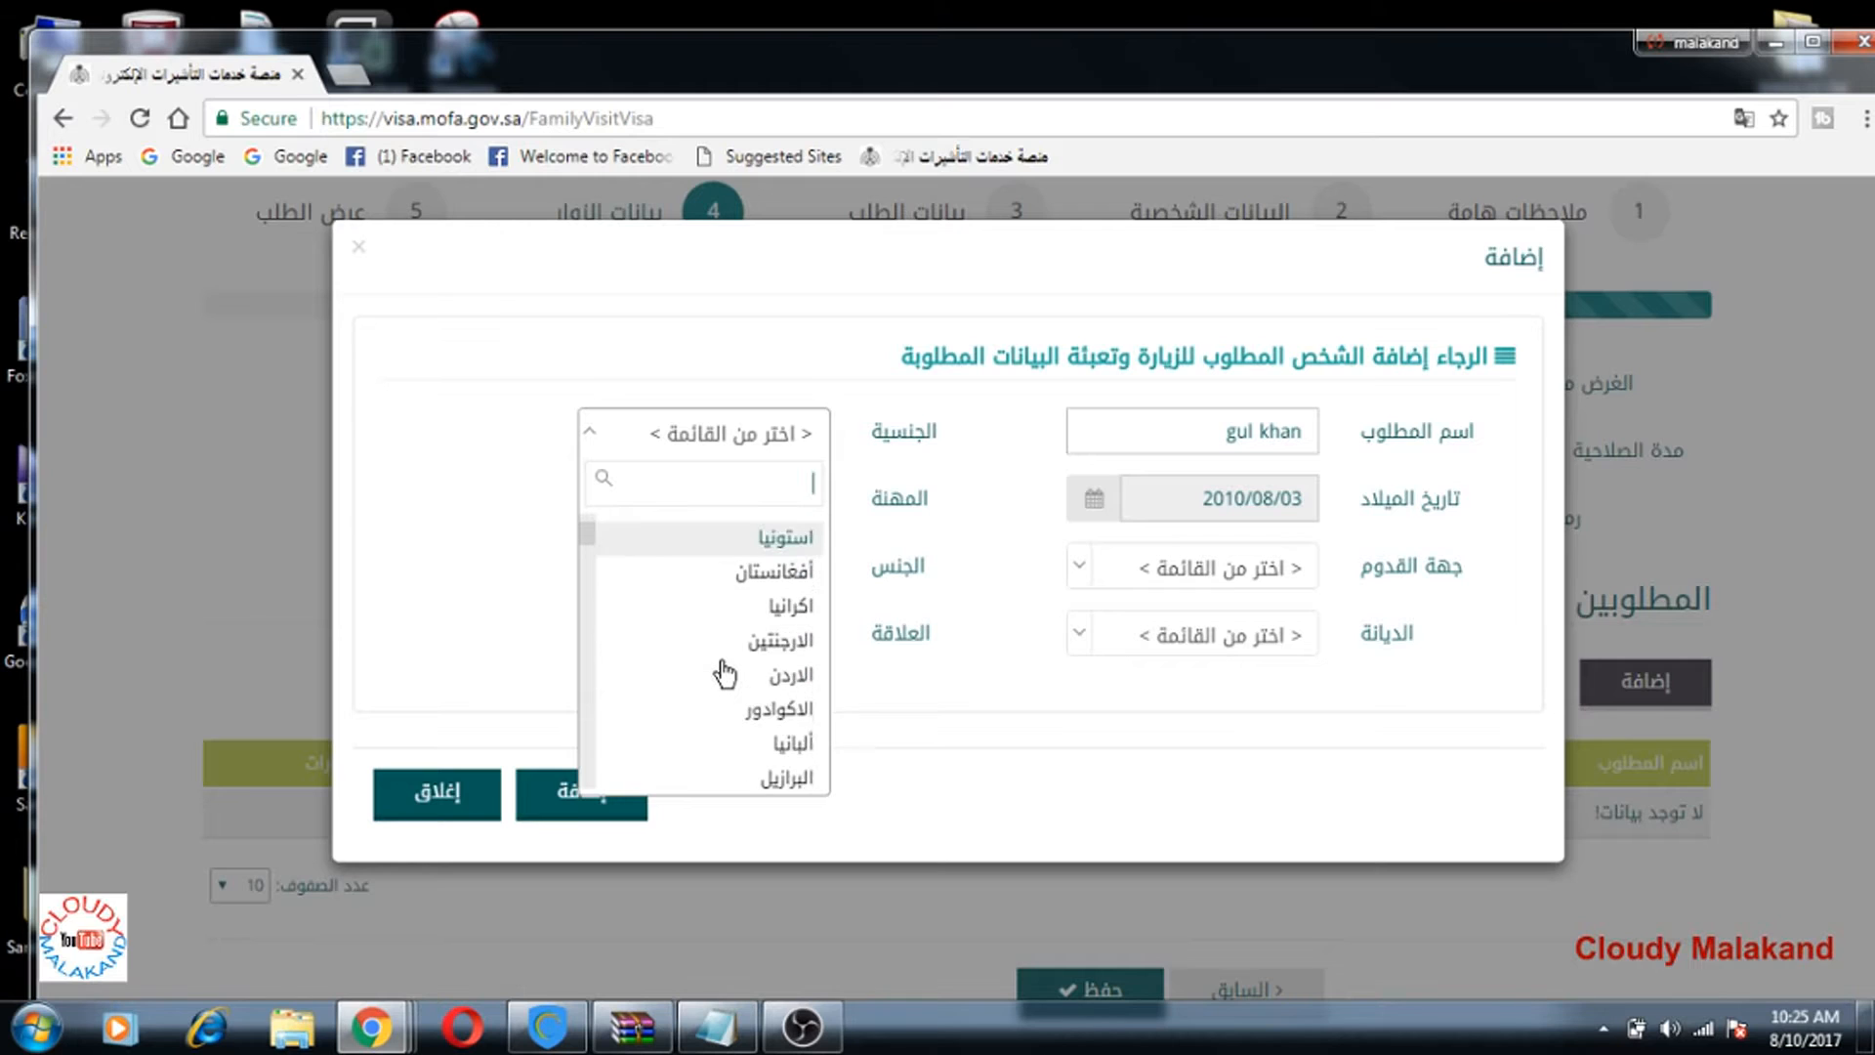
scroll(724, 674, down, 2)
scroll(724, 673, down, 4)
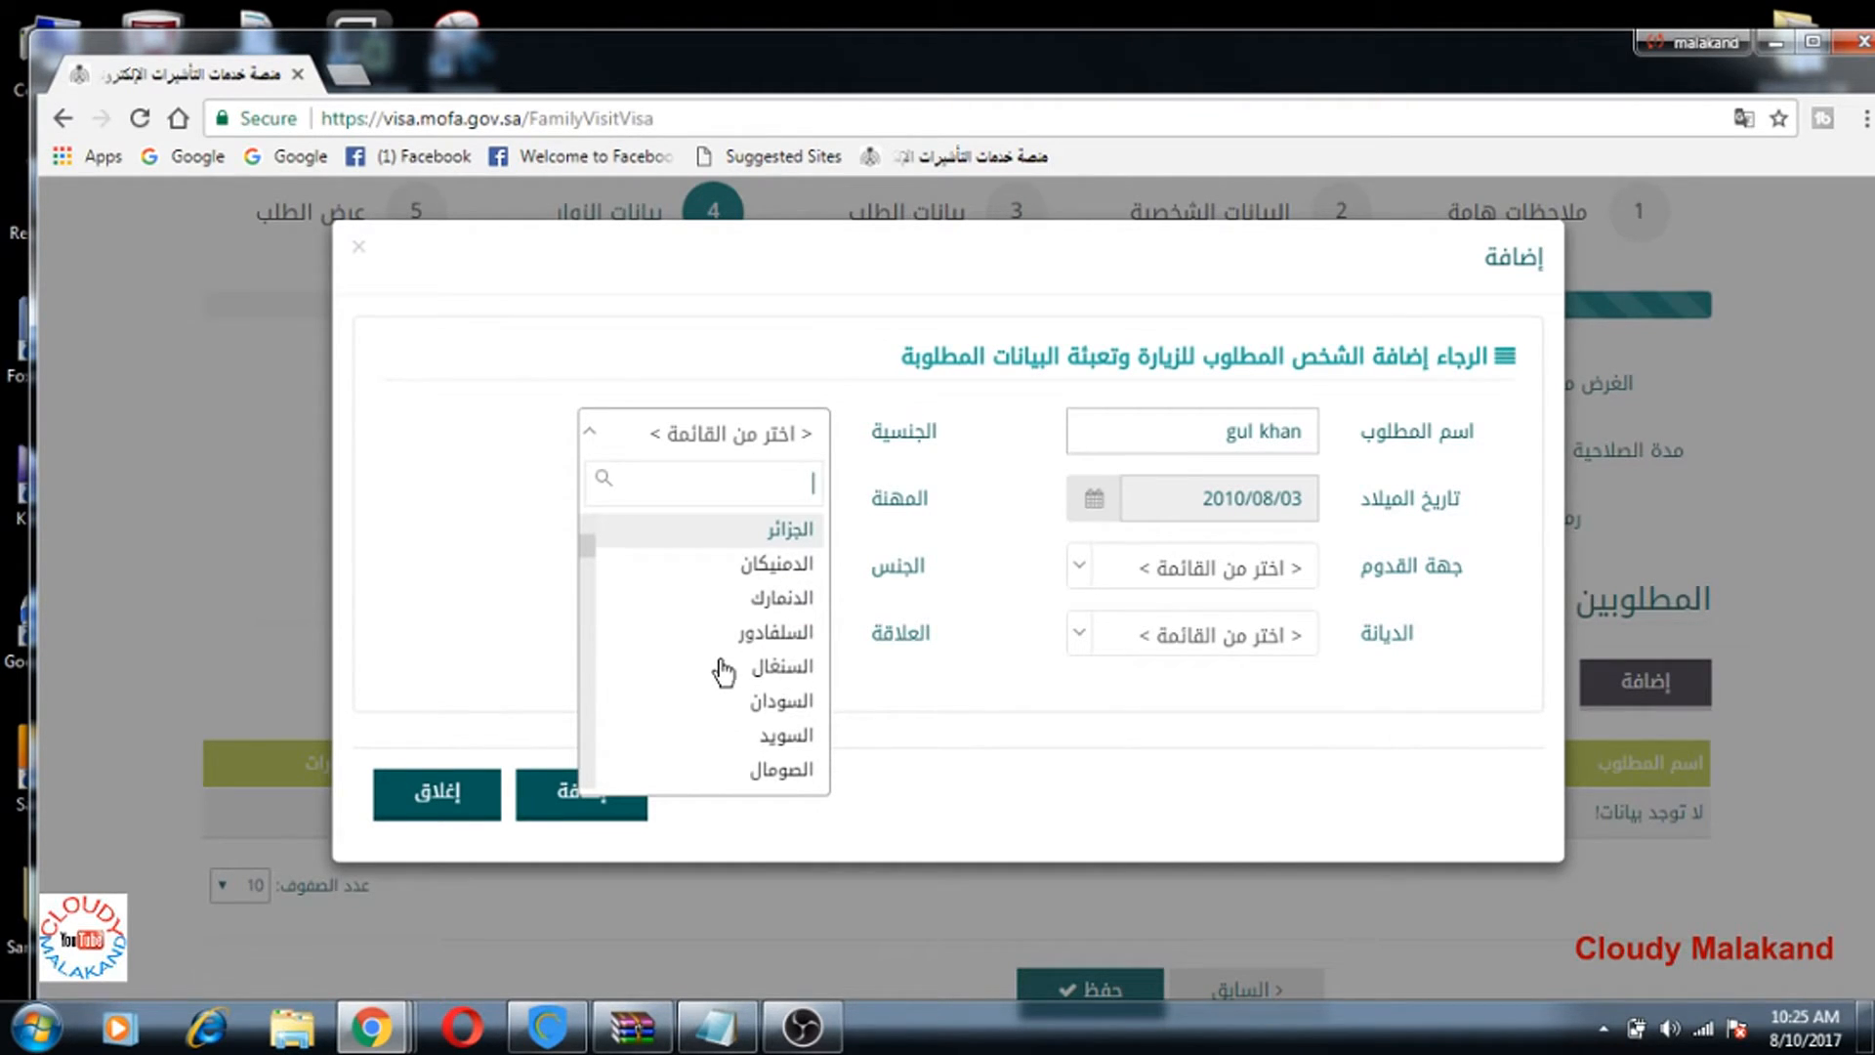
scroll(724, 674, down, 4)
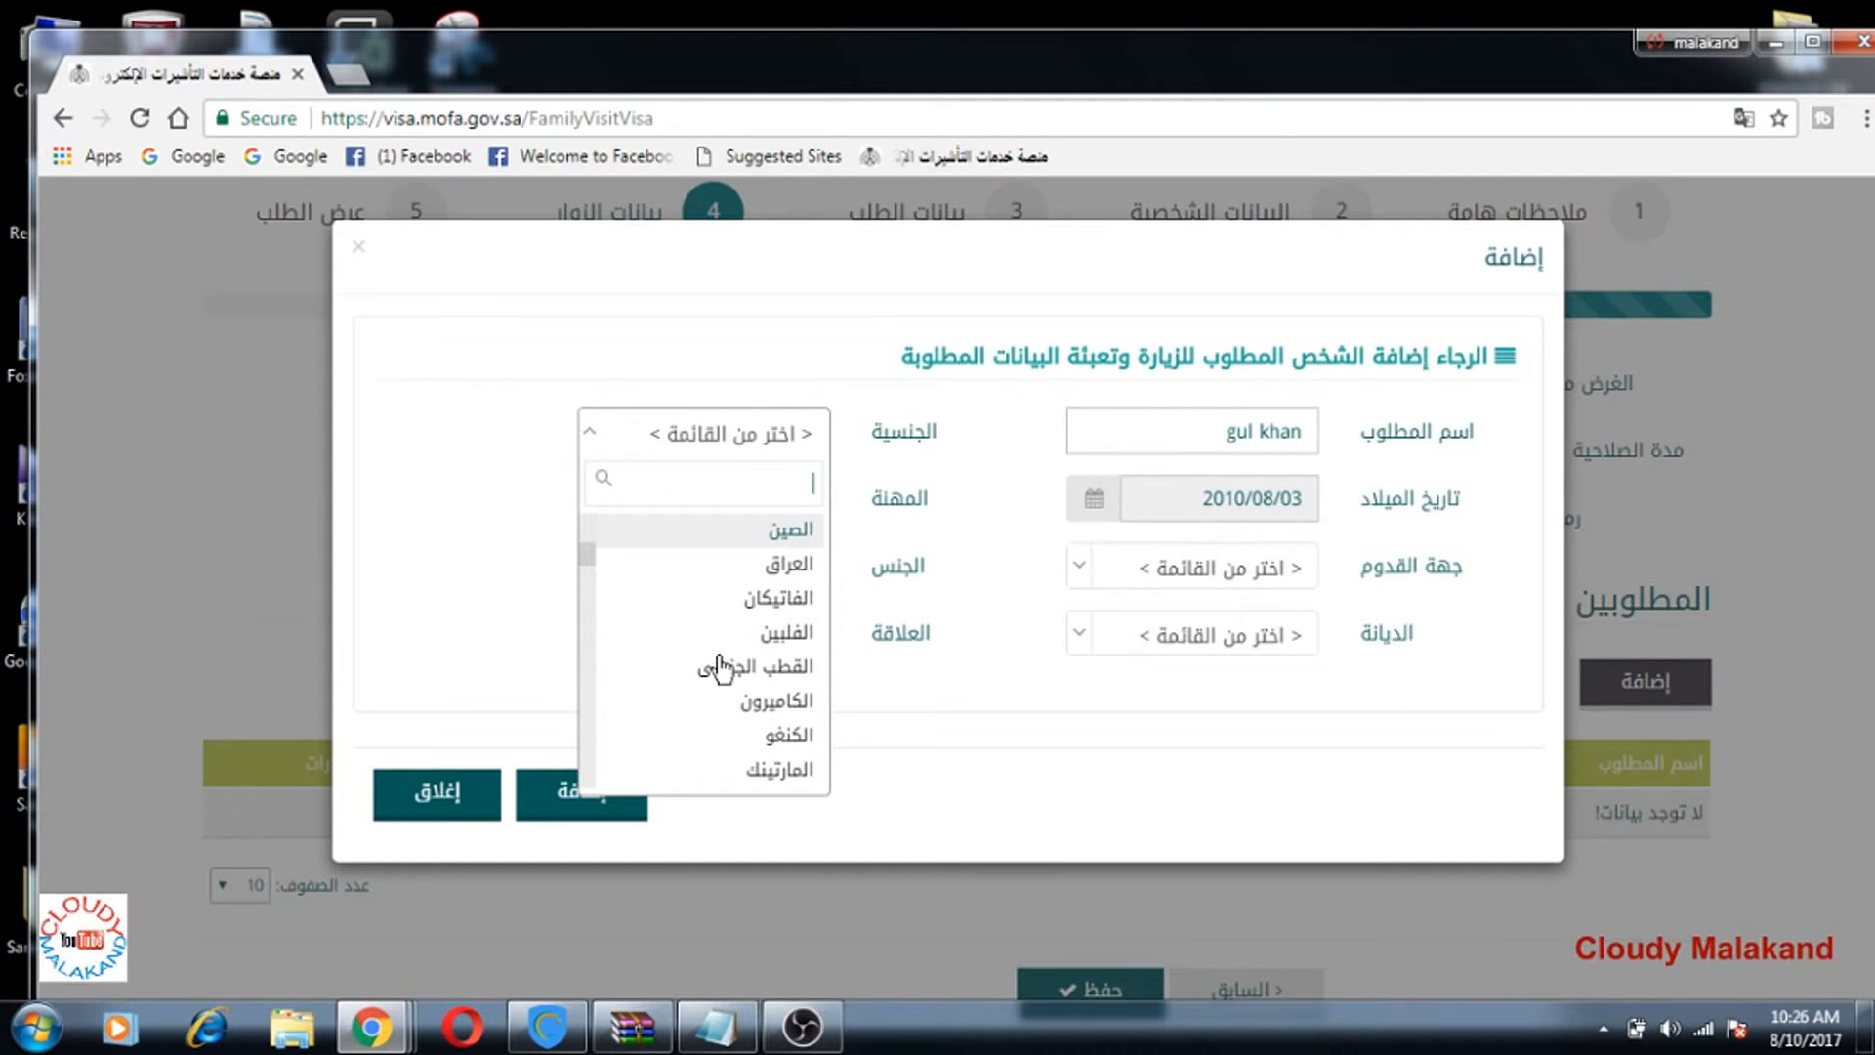
scroll(722, 670, down, 2)
scroll(722, 670, down, 5)
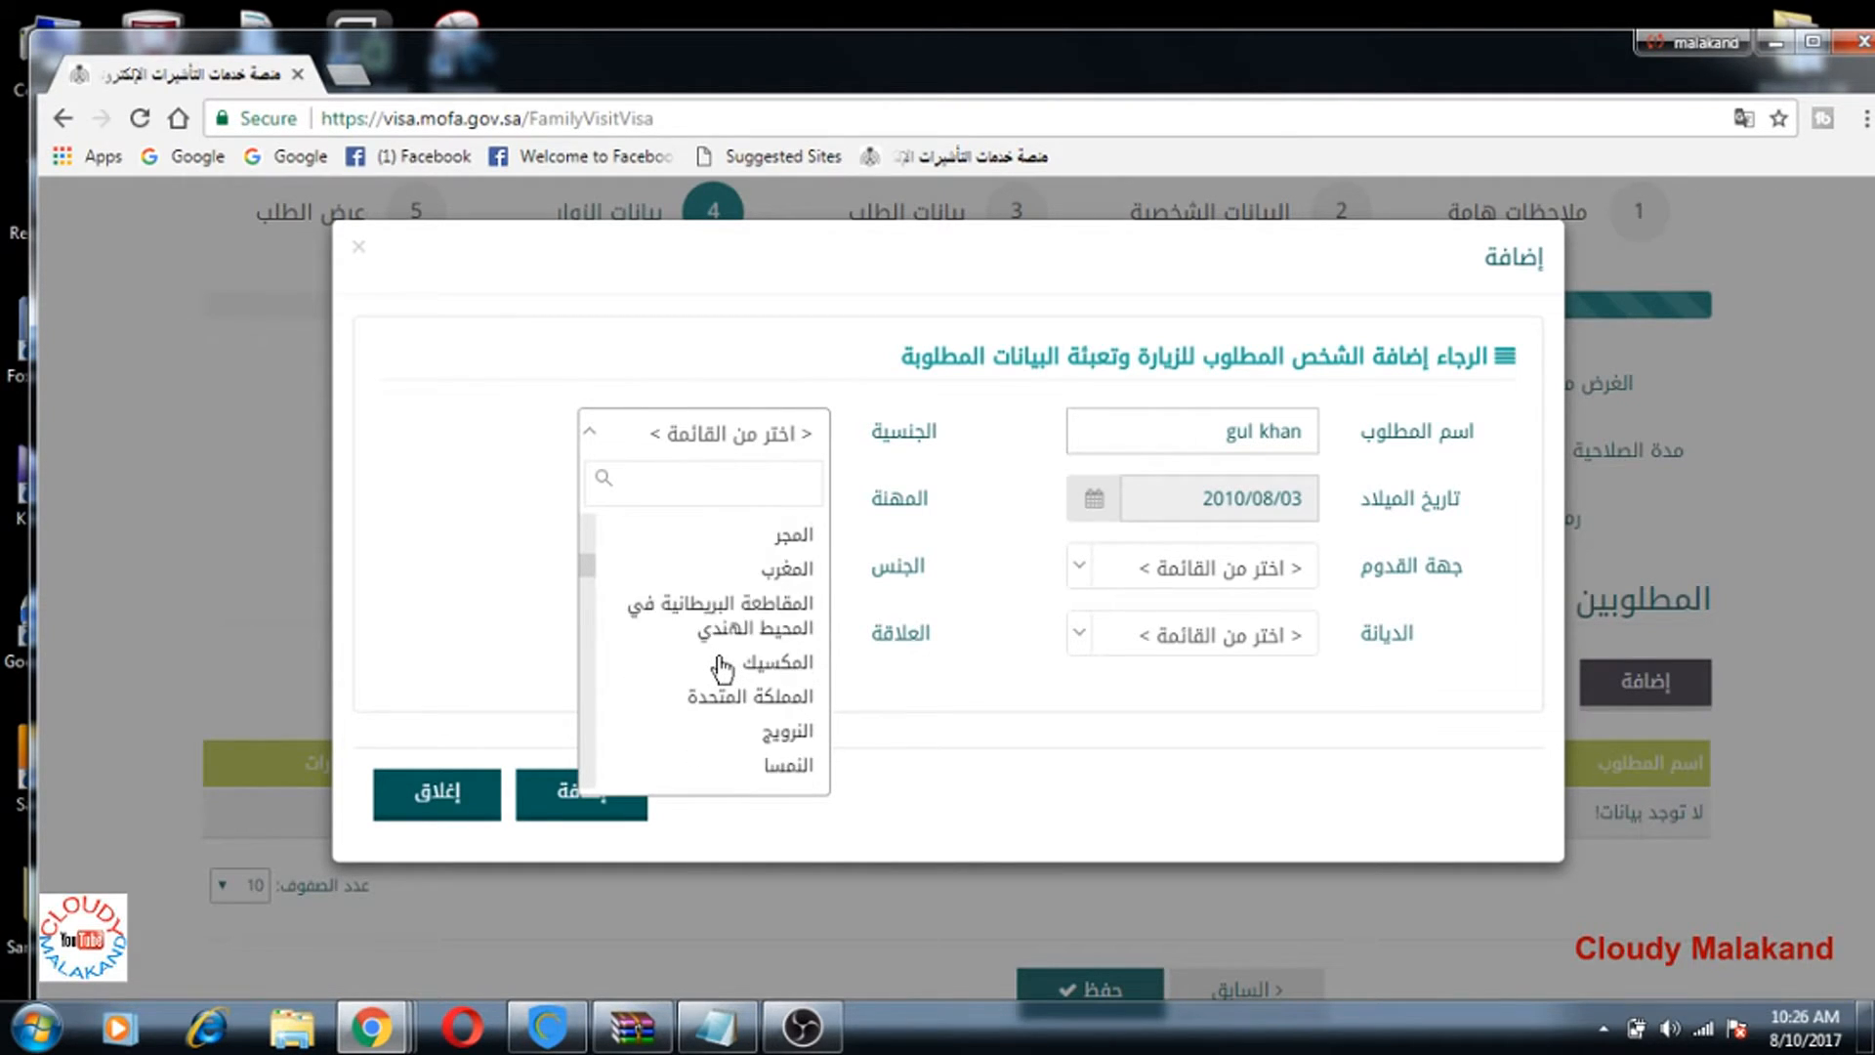
scroll(723, 667, down, 1)
scroll(722, 670, down, 4)
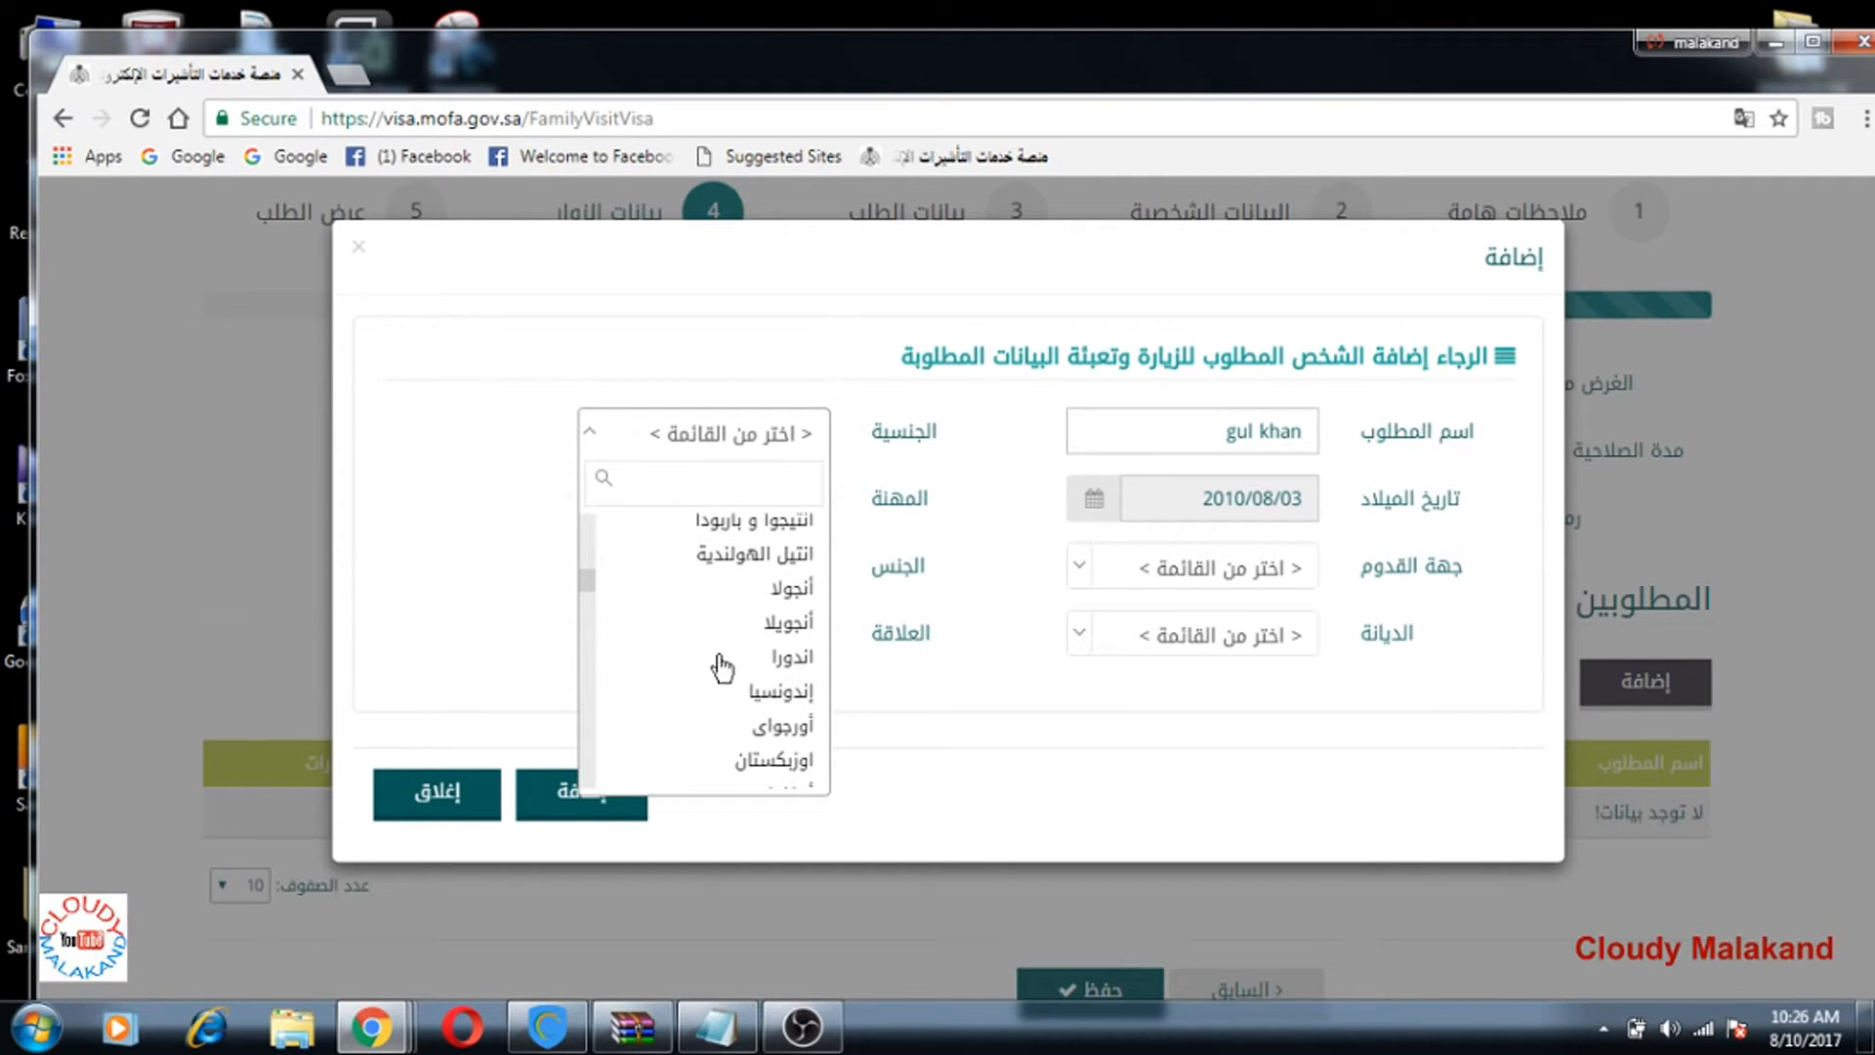
scroll(723, 670, down, 2)
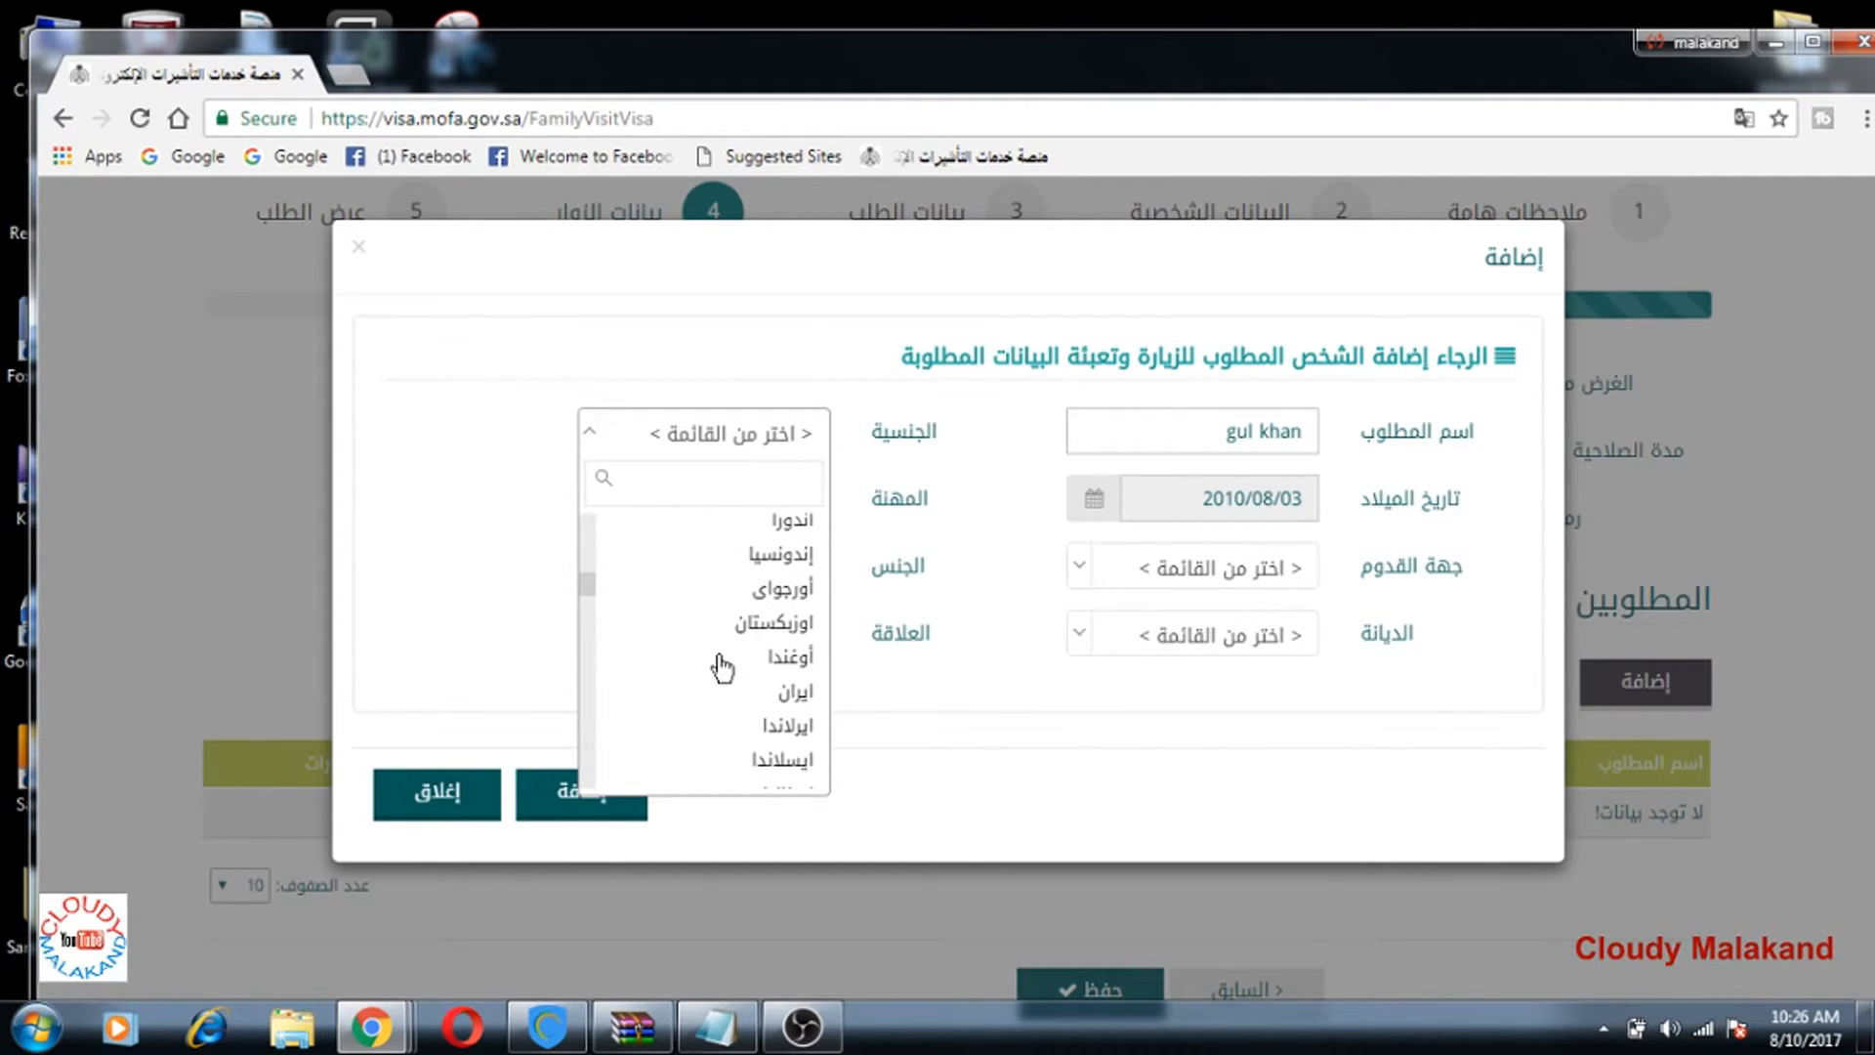
scroll(722, 668, down, 4)
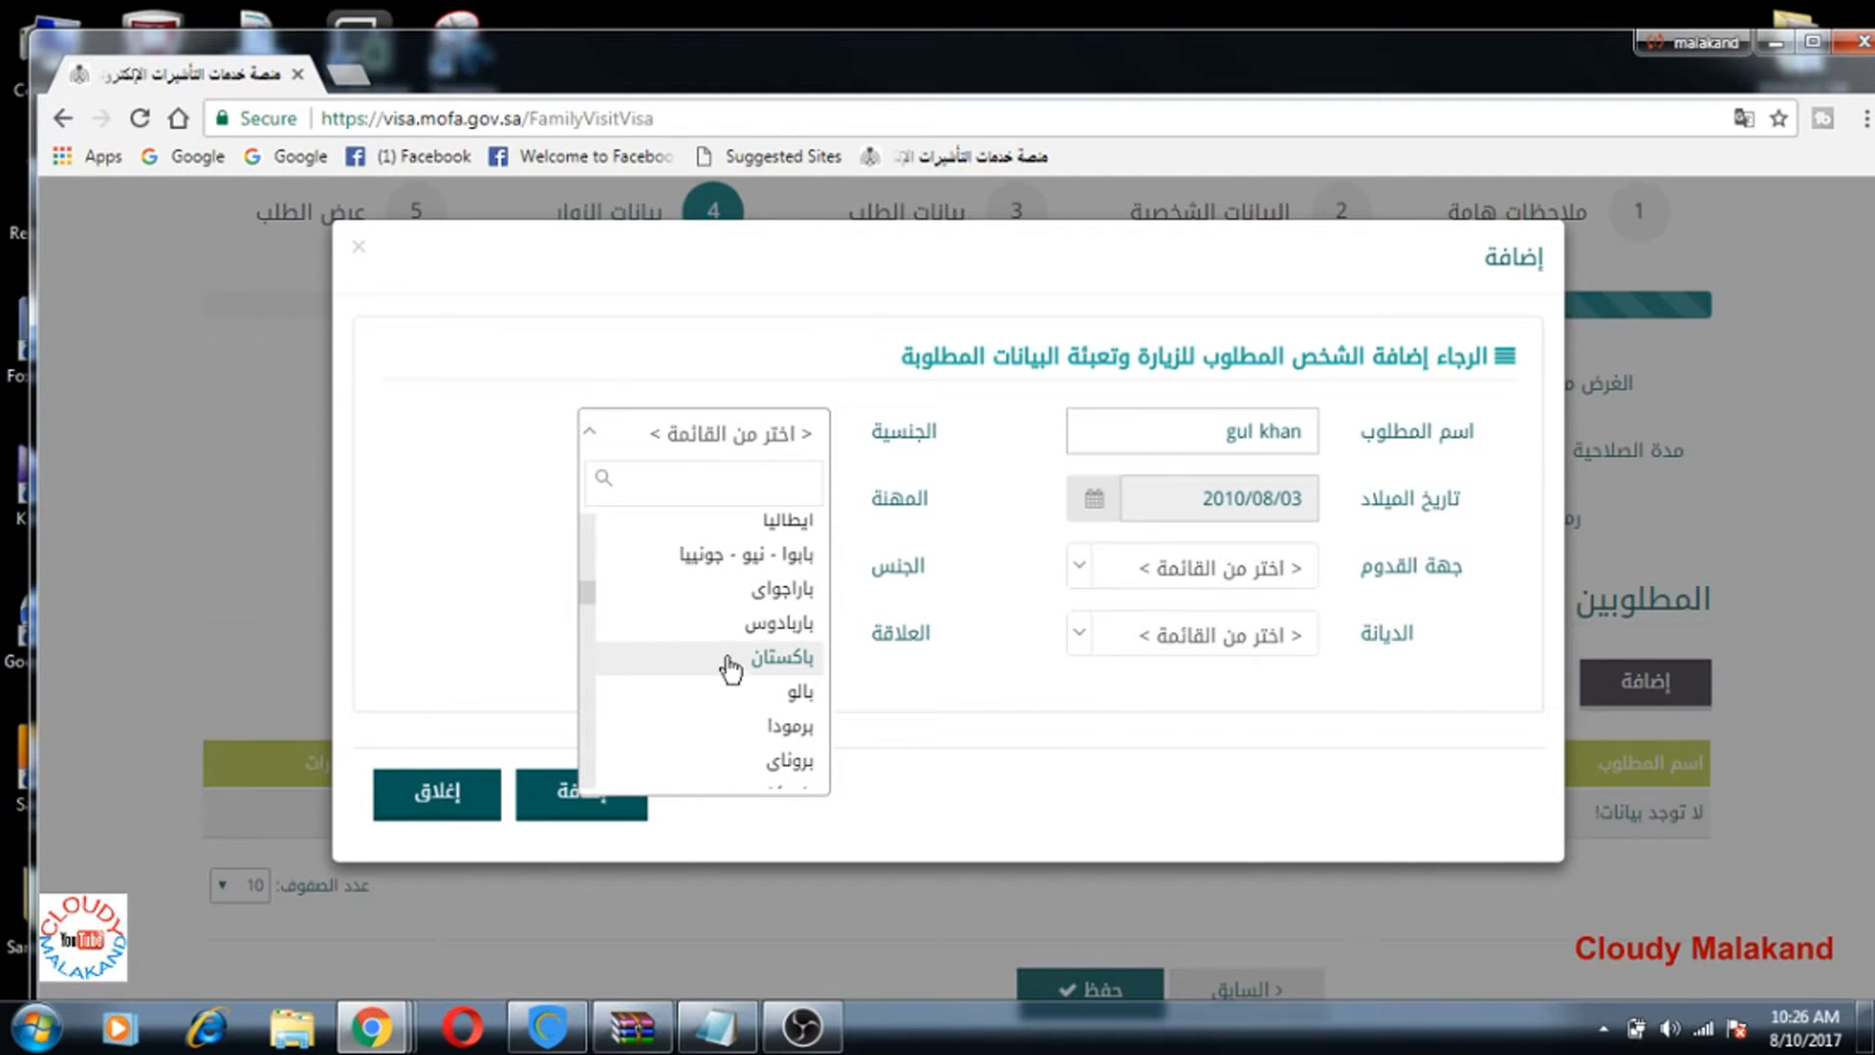
scroll(731, 670, down, 2)
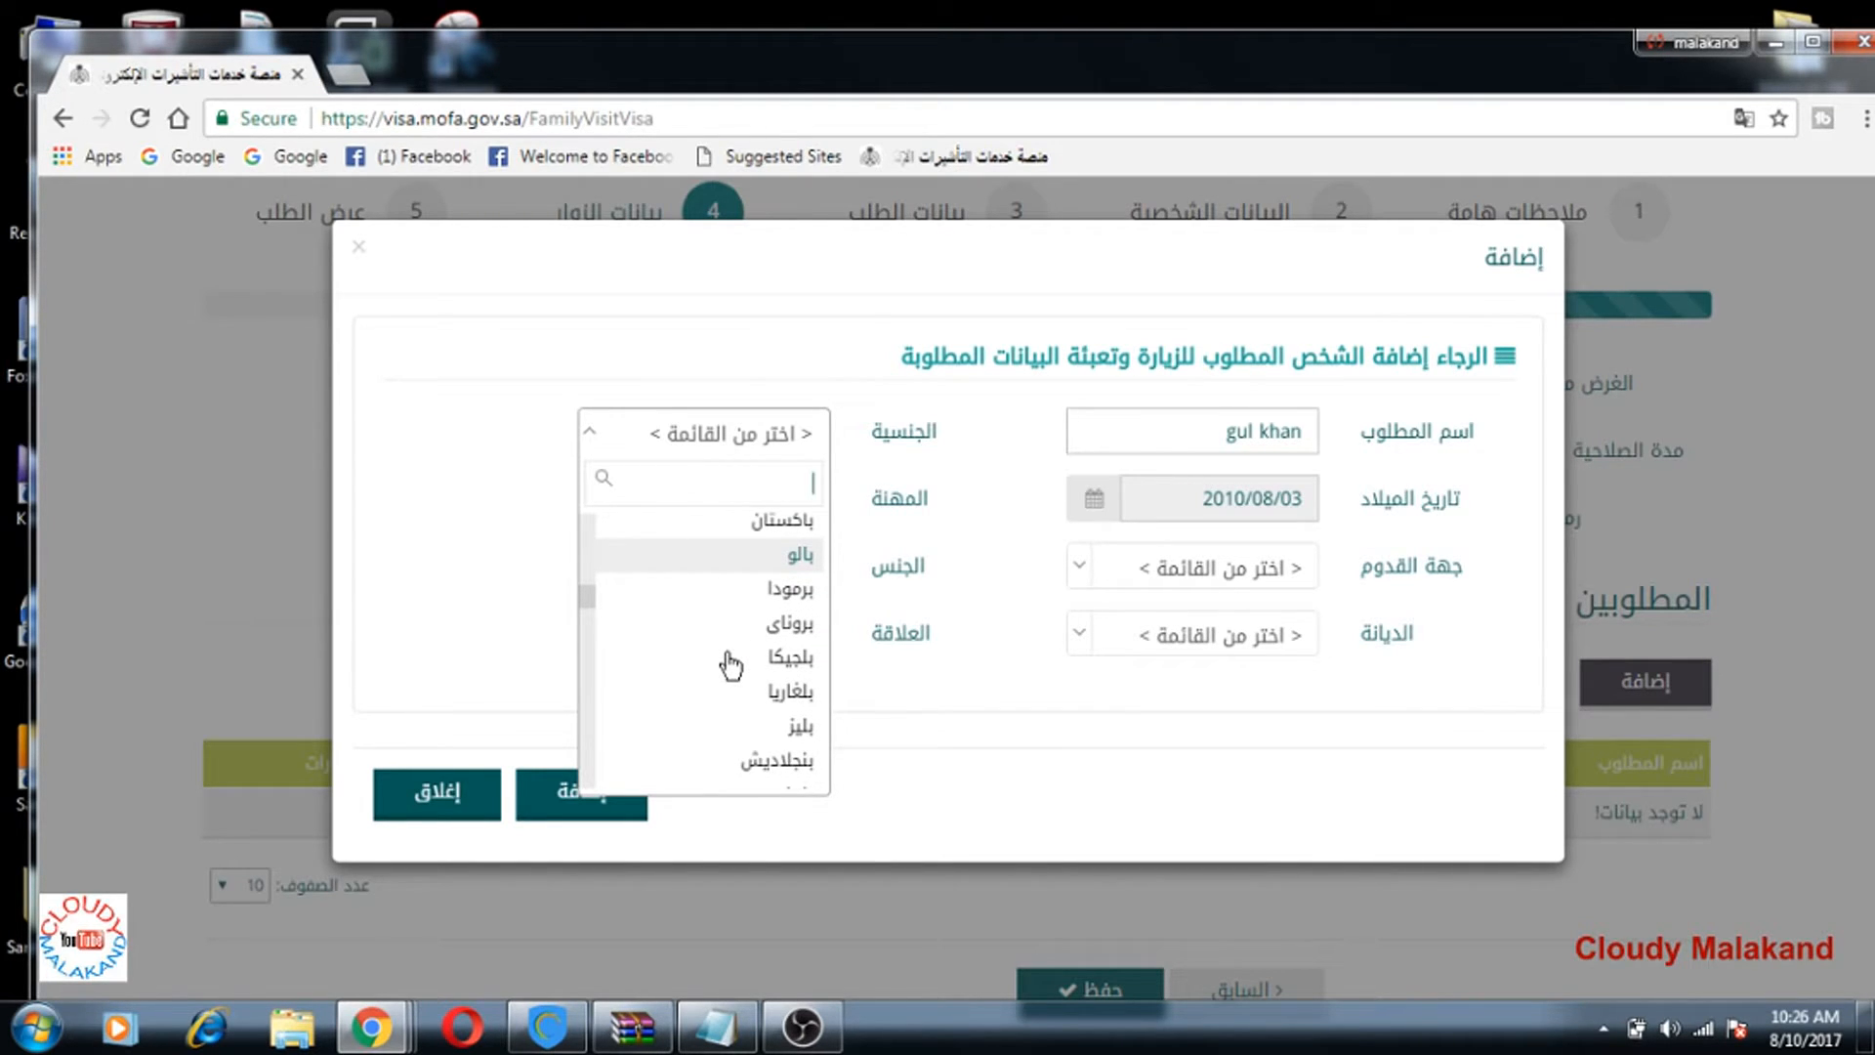
scroll(729, 670, down, 2)
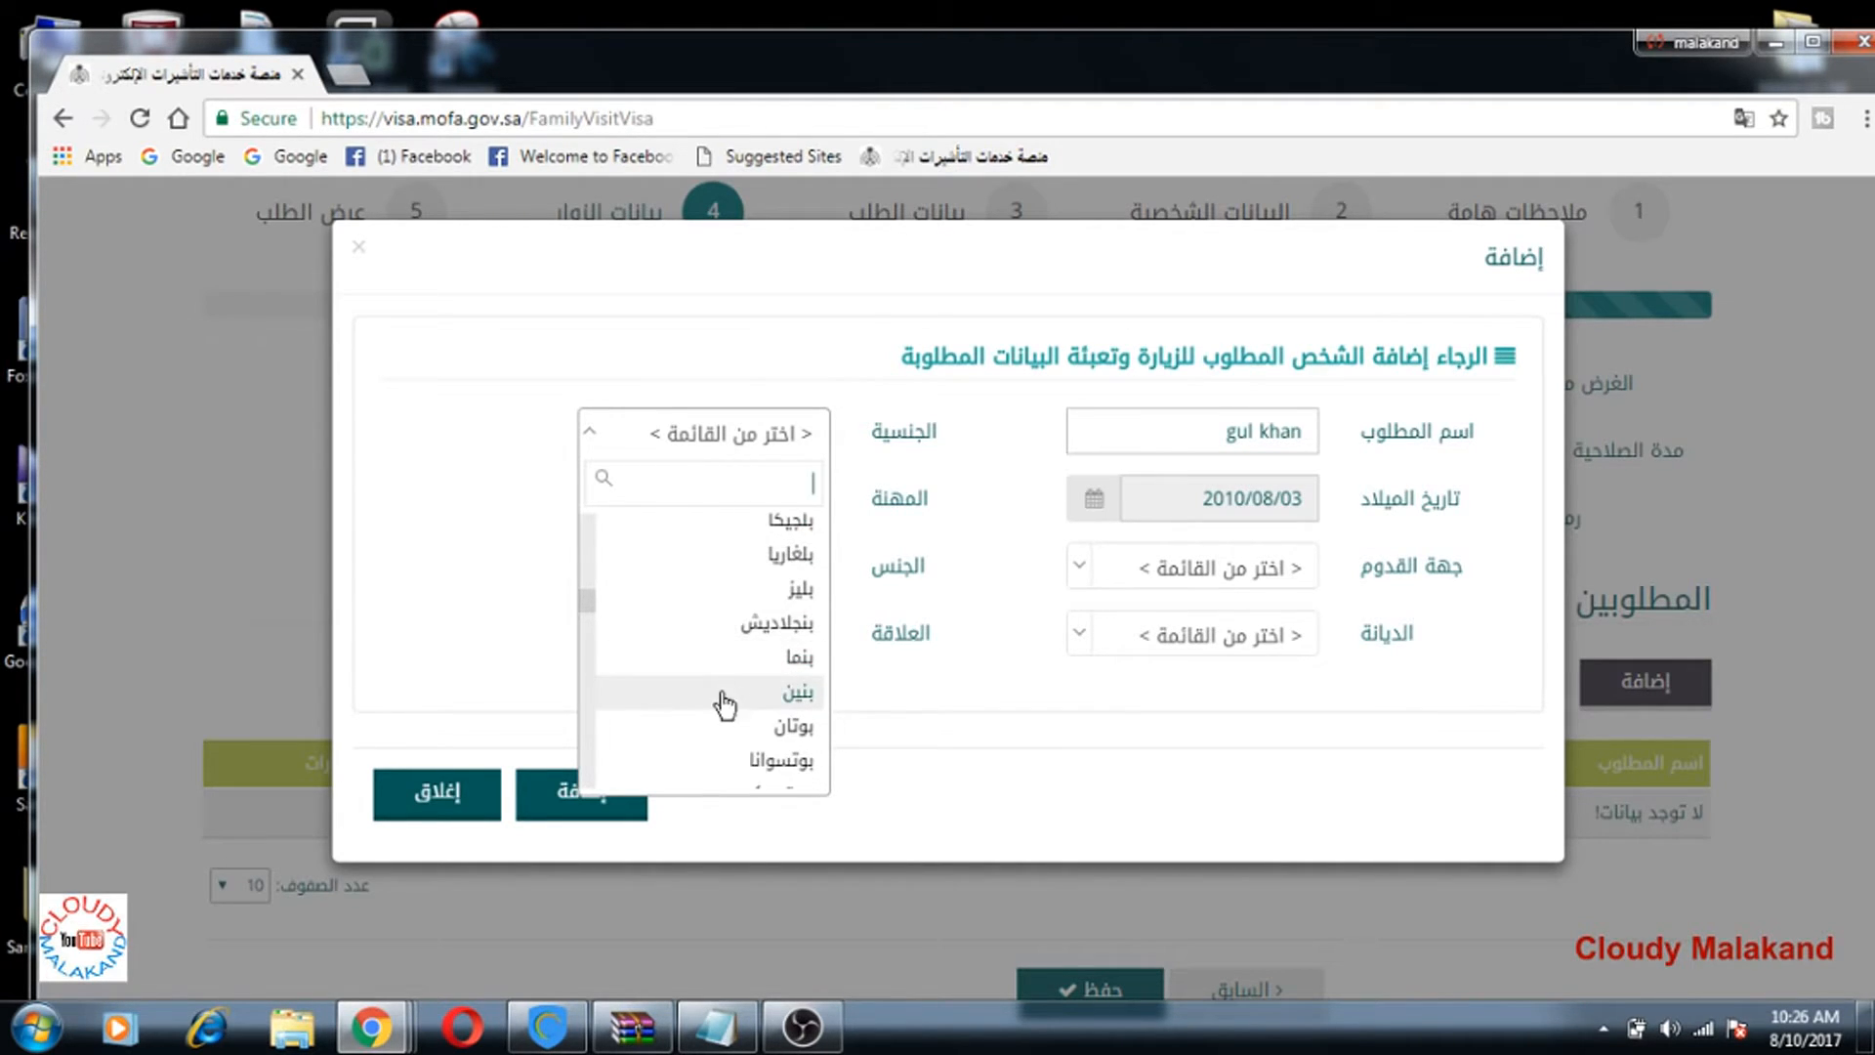
click(771, 625)
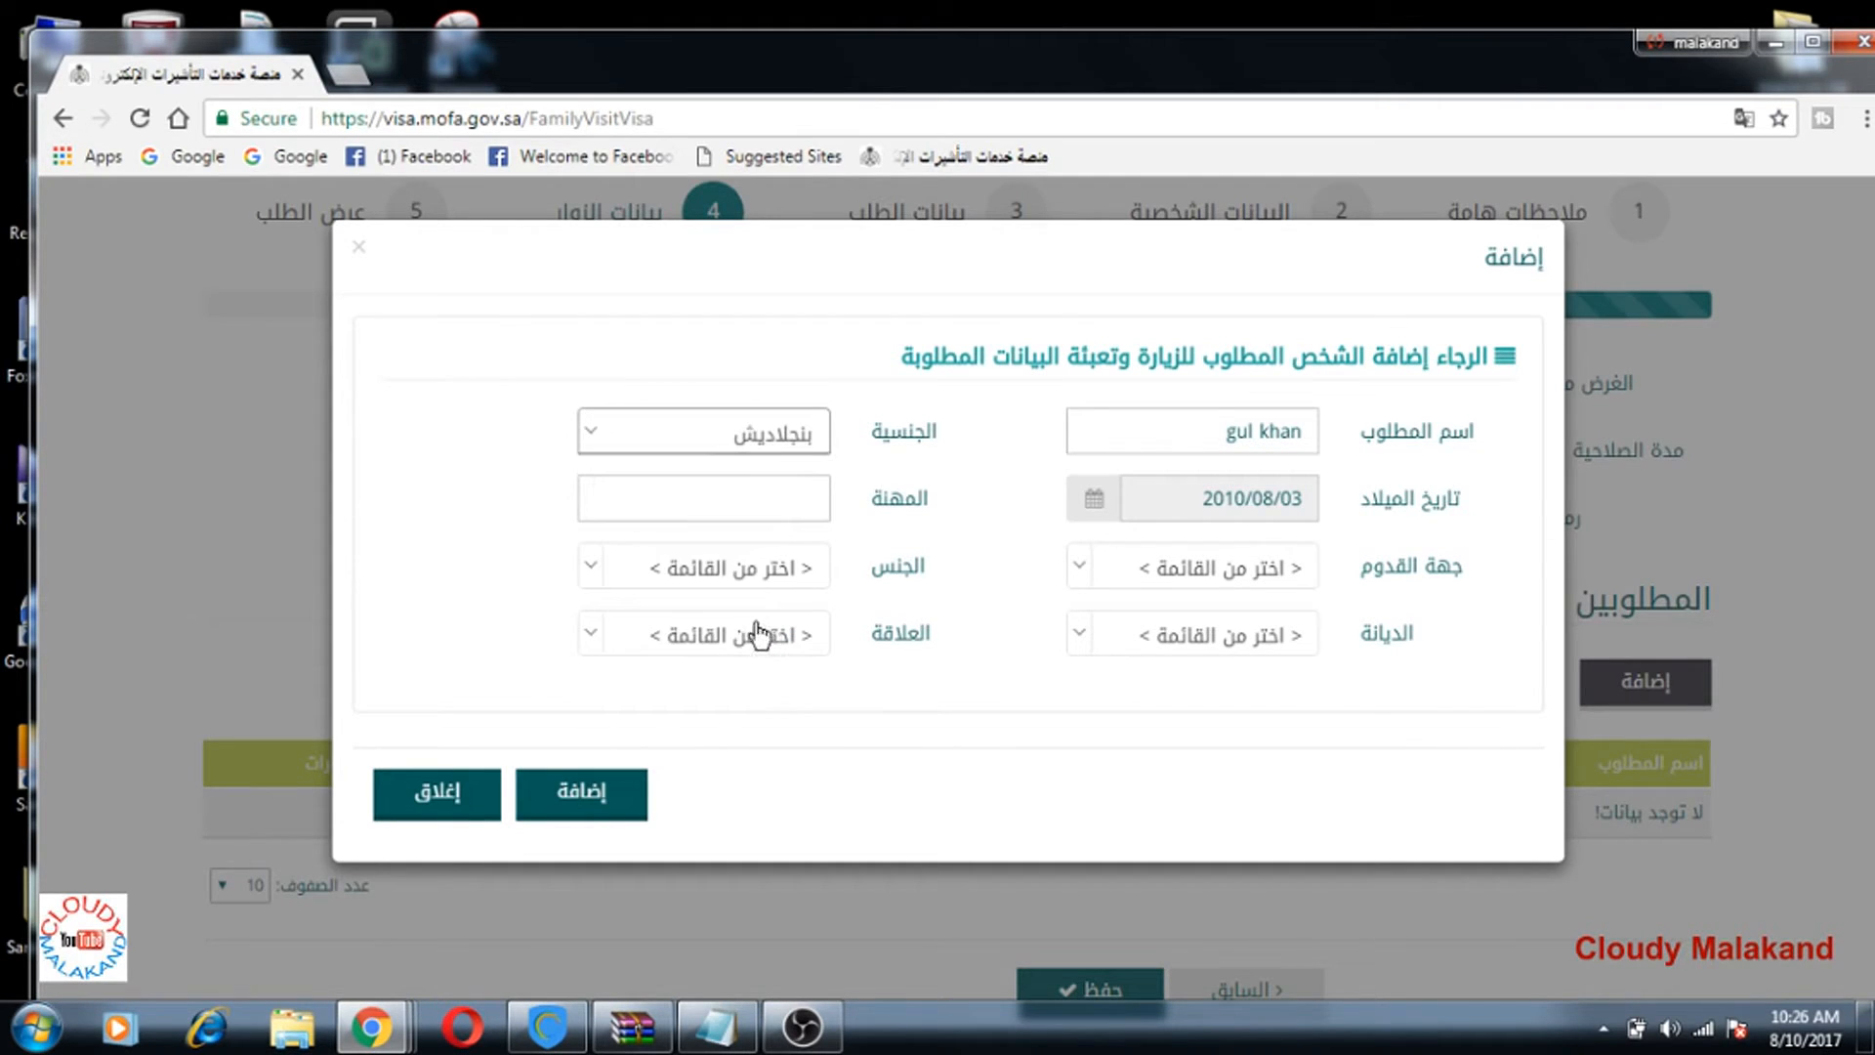
click(729, 499)
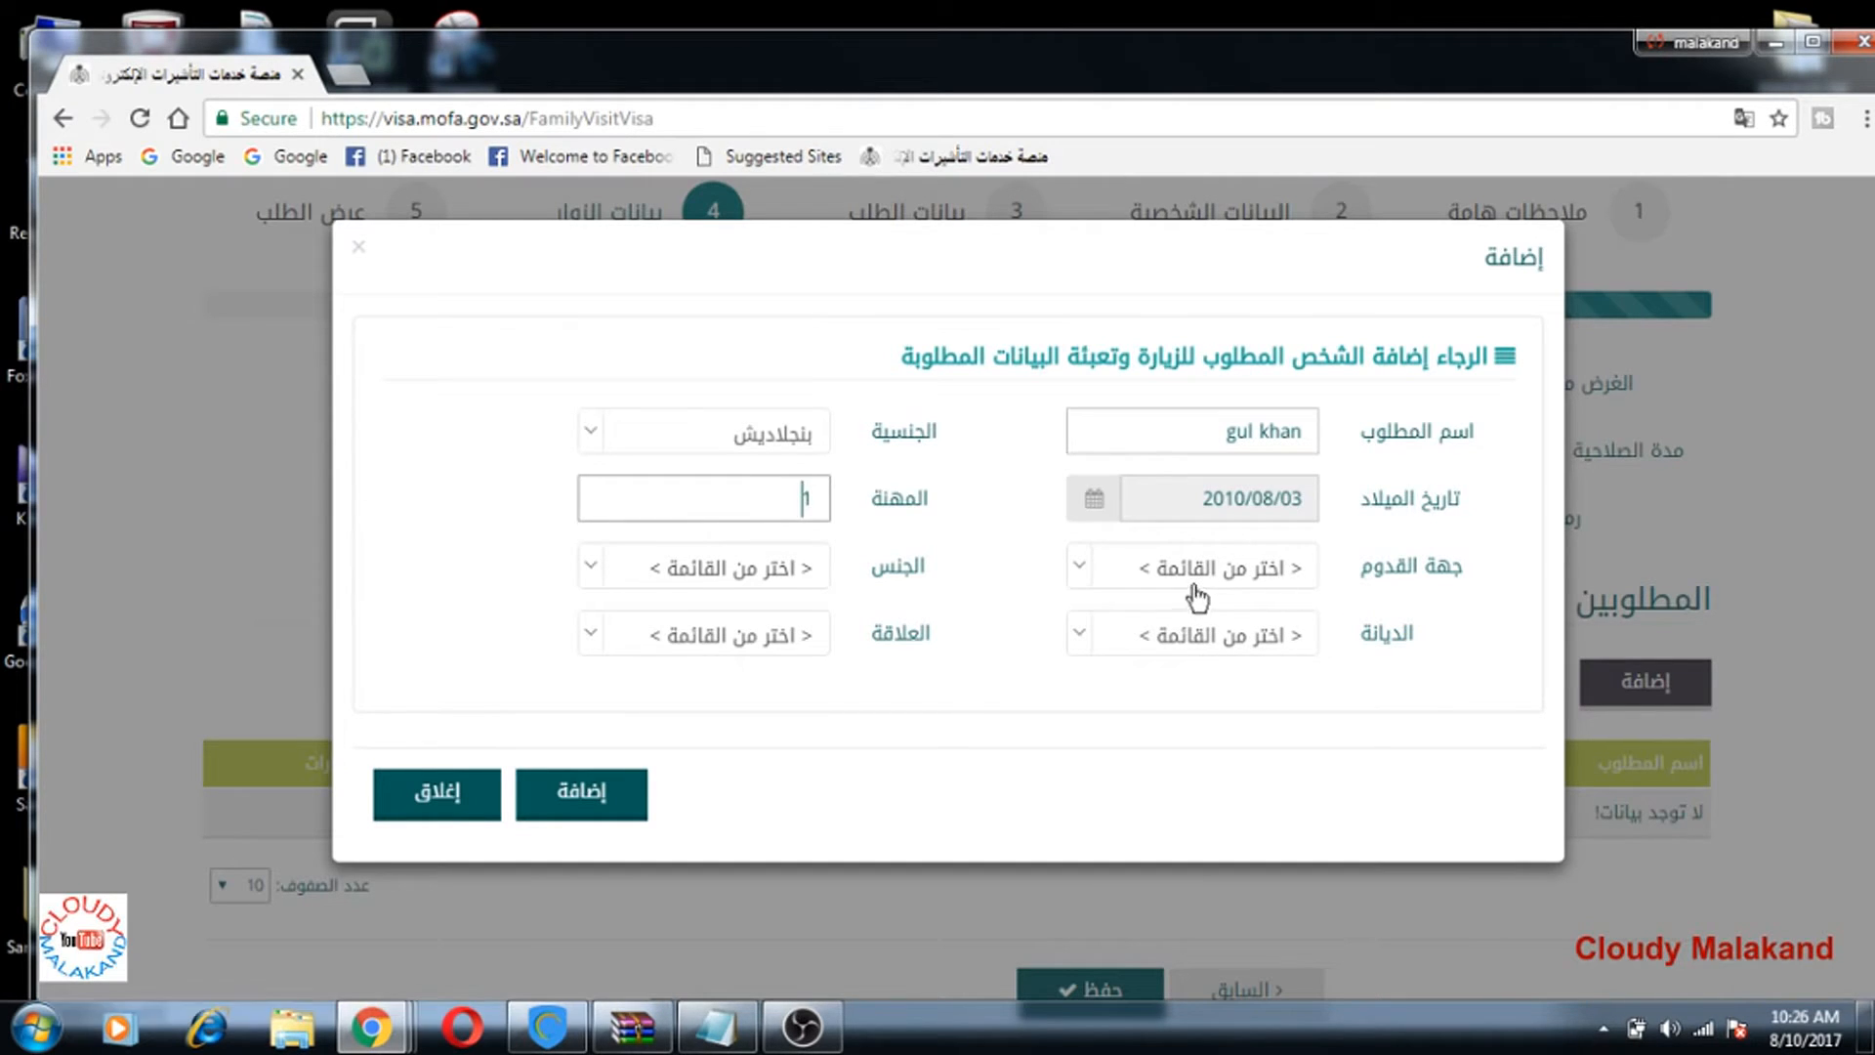
click(1098, 580)
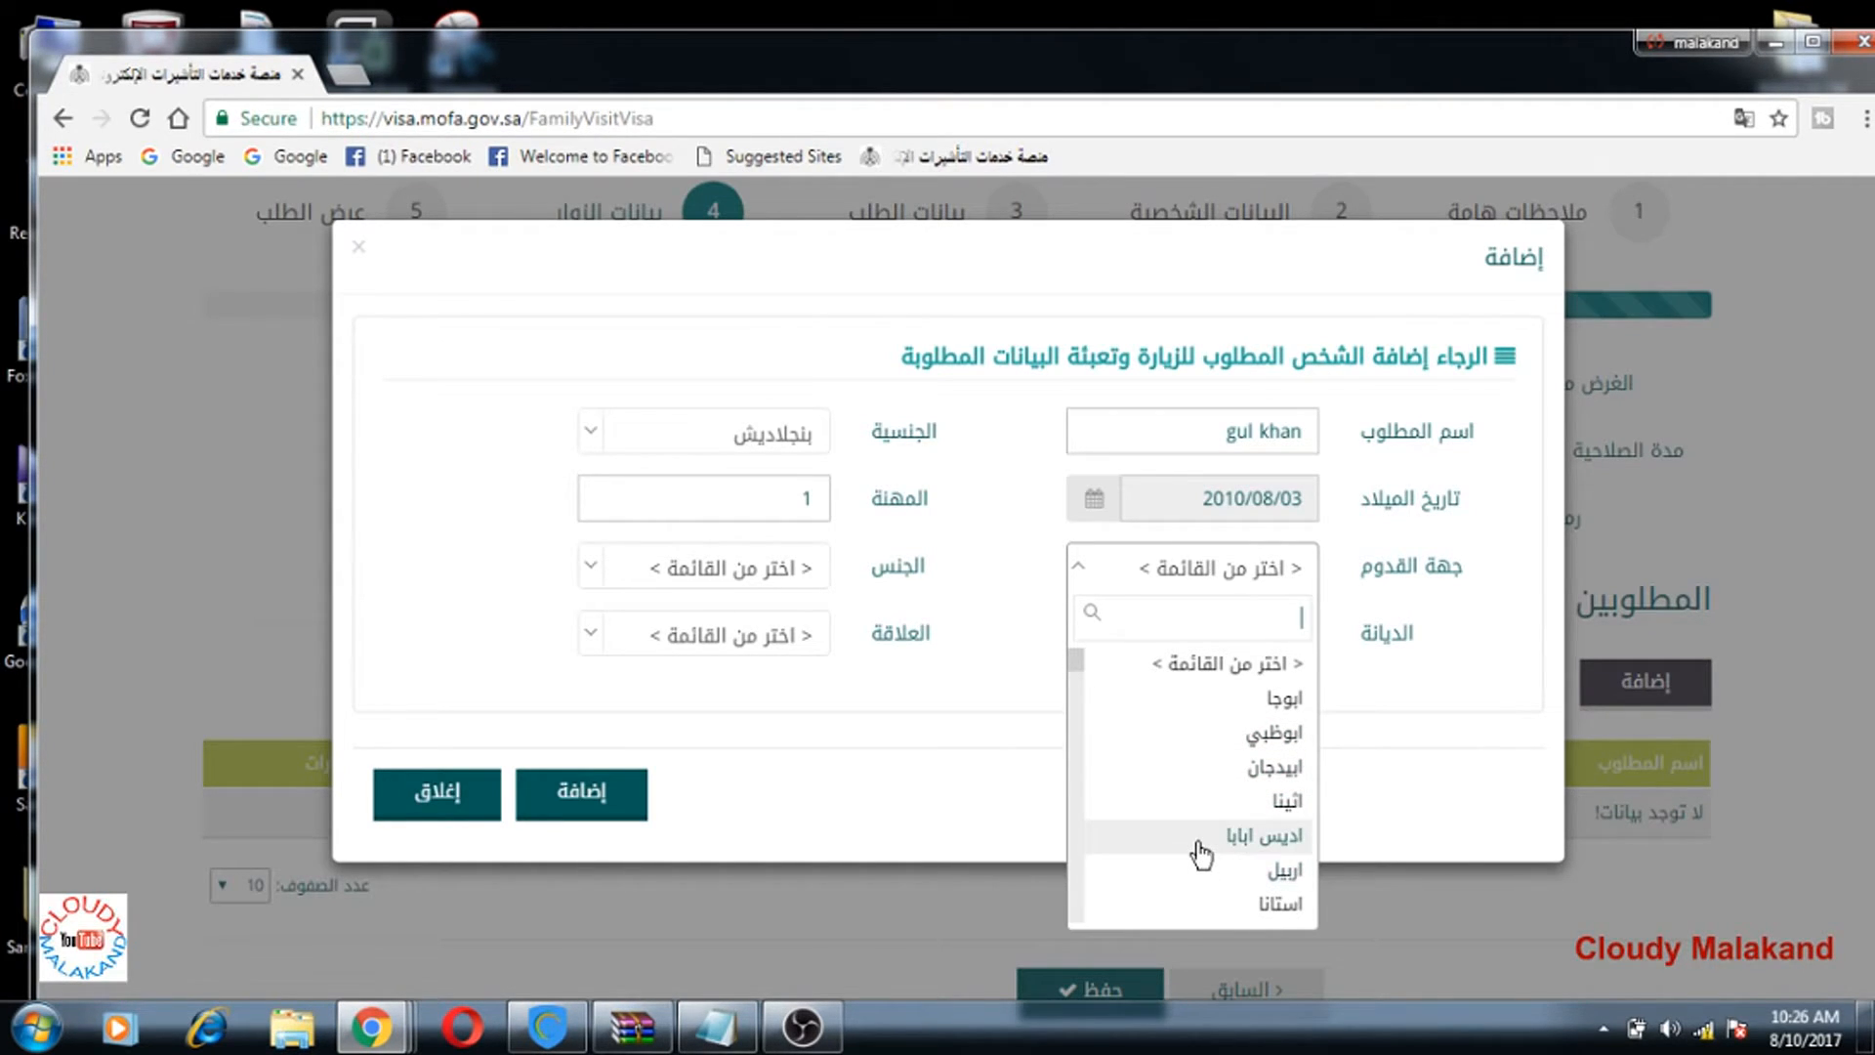
Step: Choose الدوحة from the جهة القدوم list as the arrival point
scroll(1206, 863, down, 2)
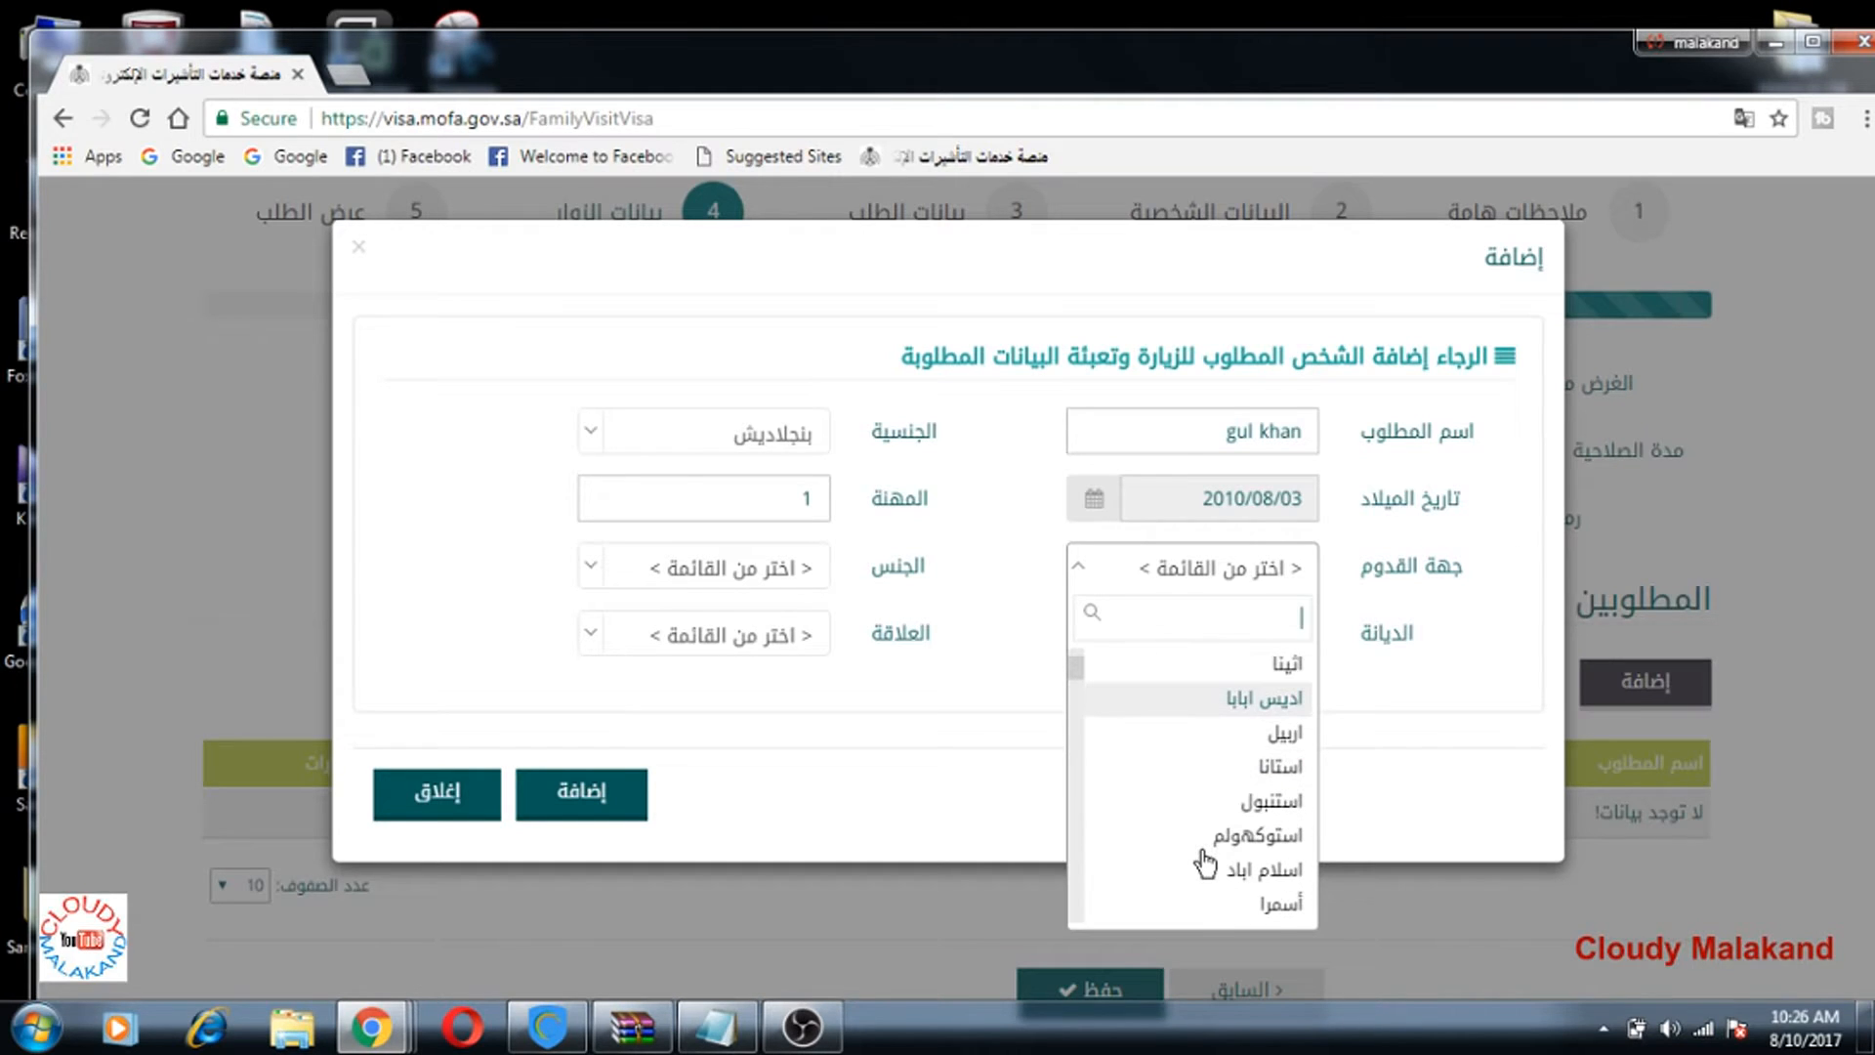
scroll(1205, 863, down, 2)
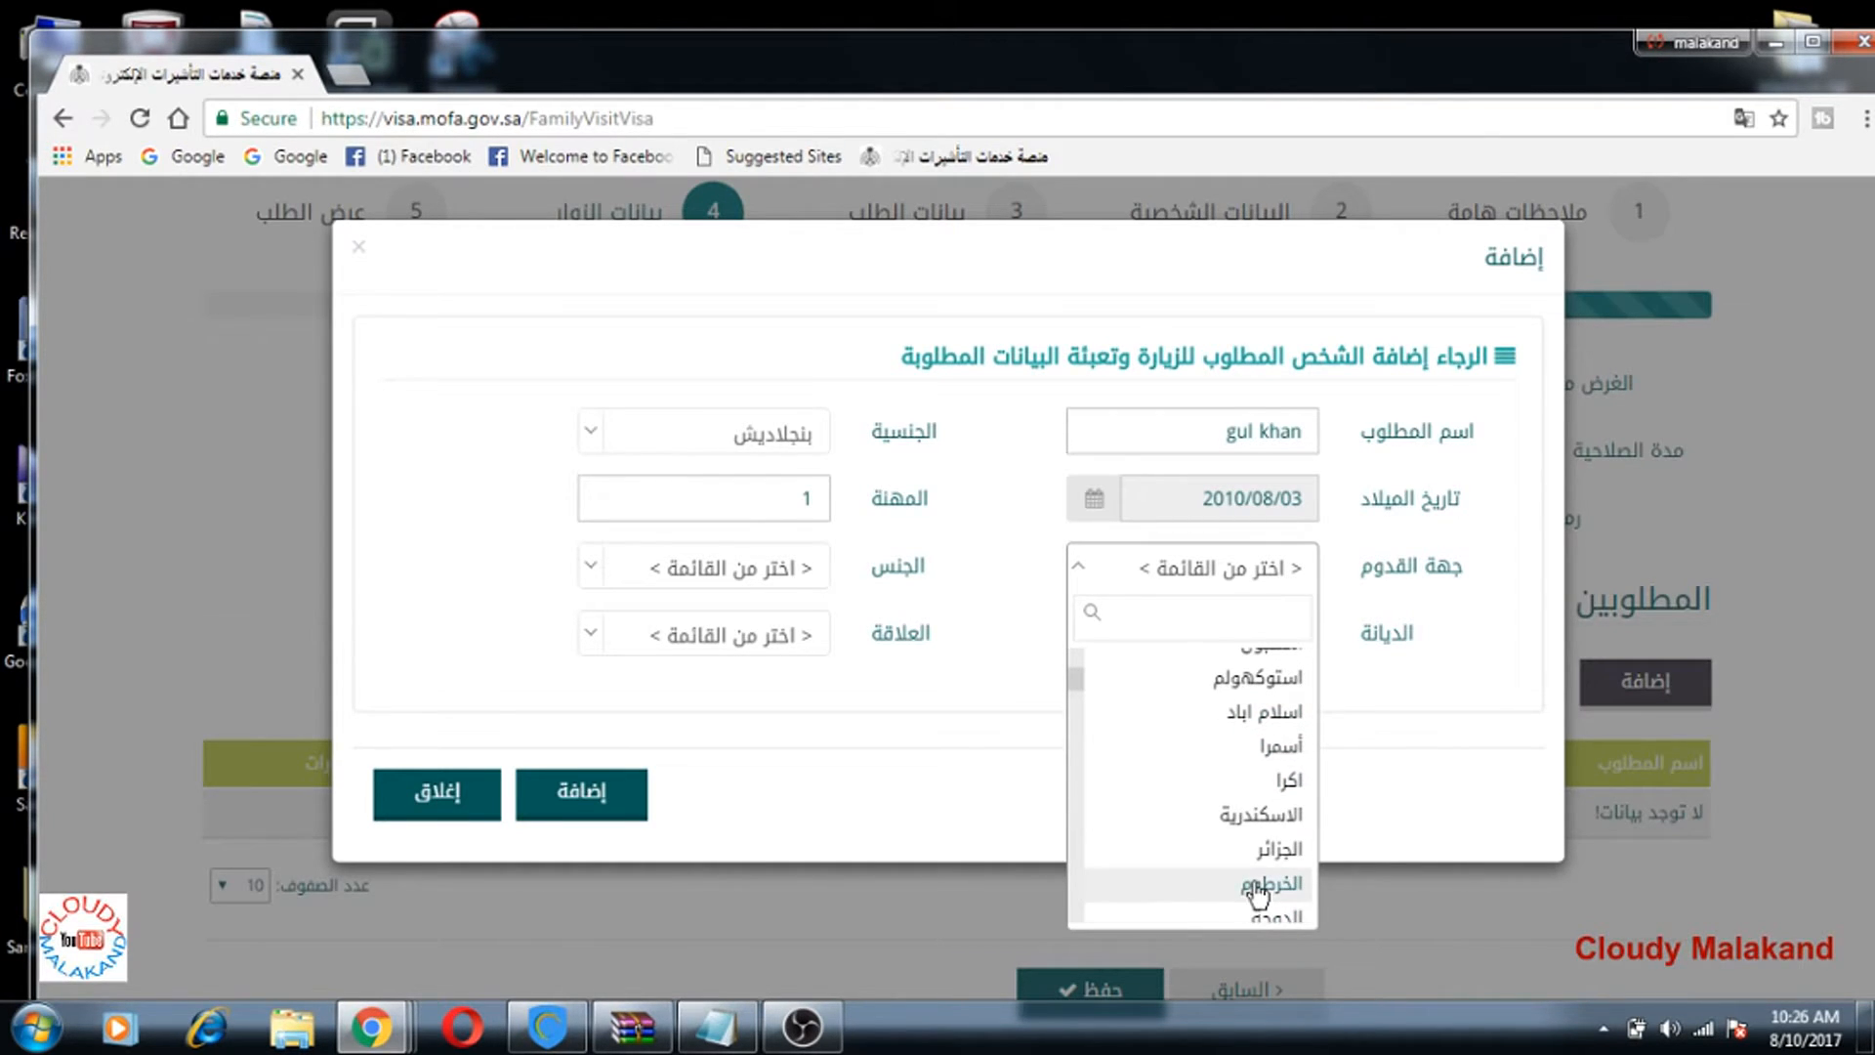
scroll(1214, 866, down, 2)
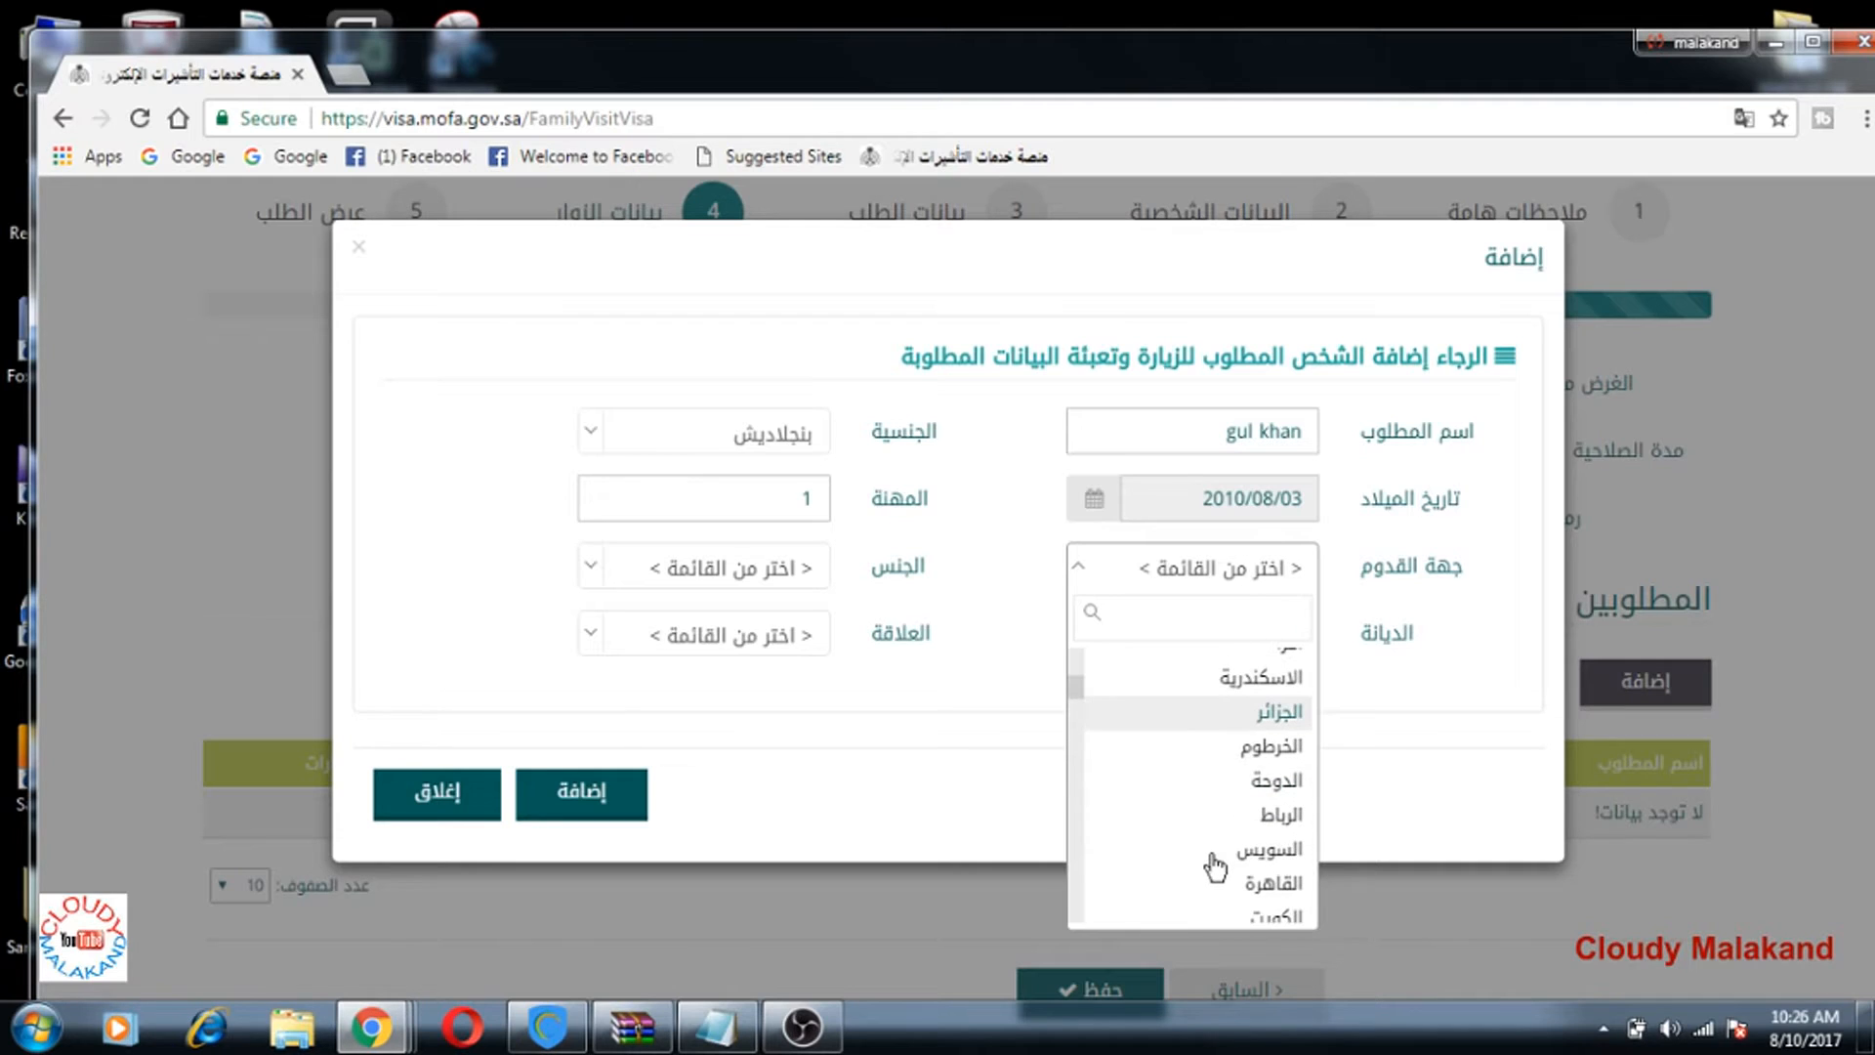
scroll(1214, 866, down, 2)
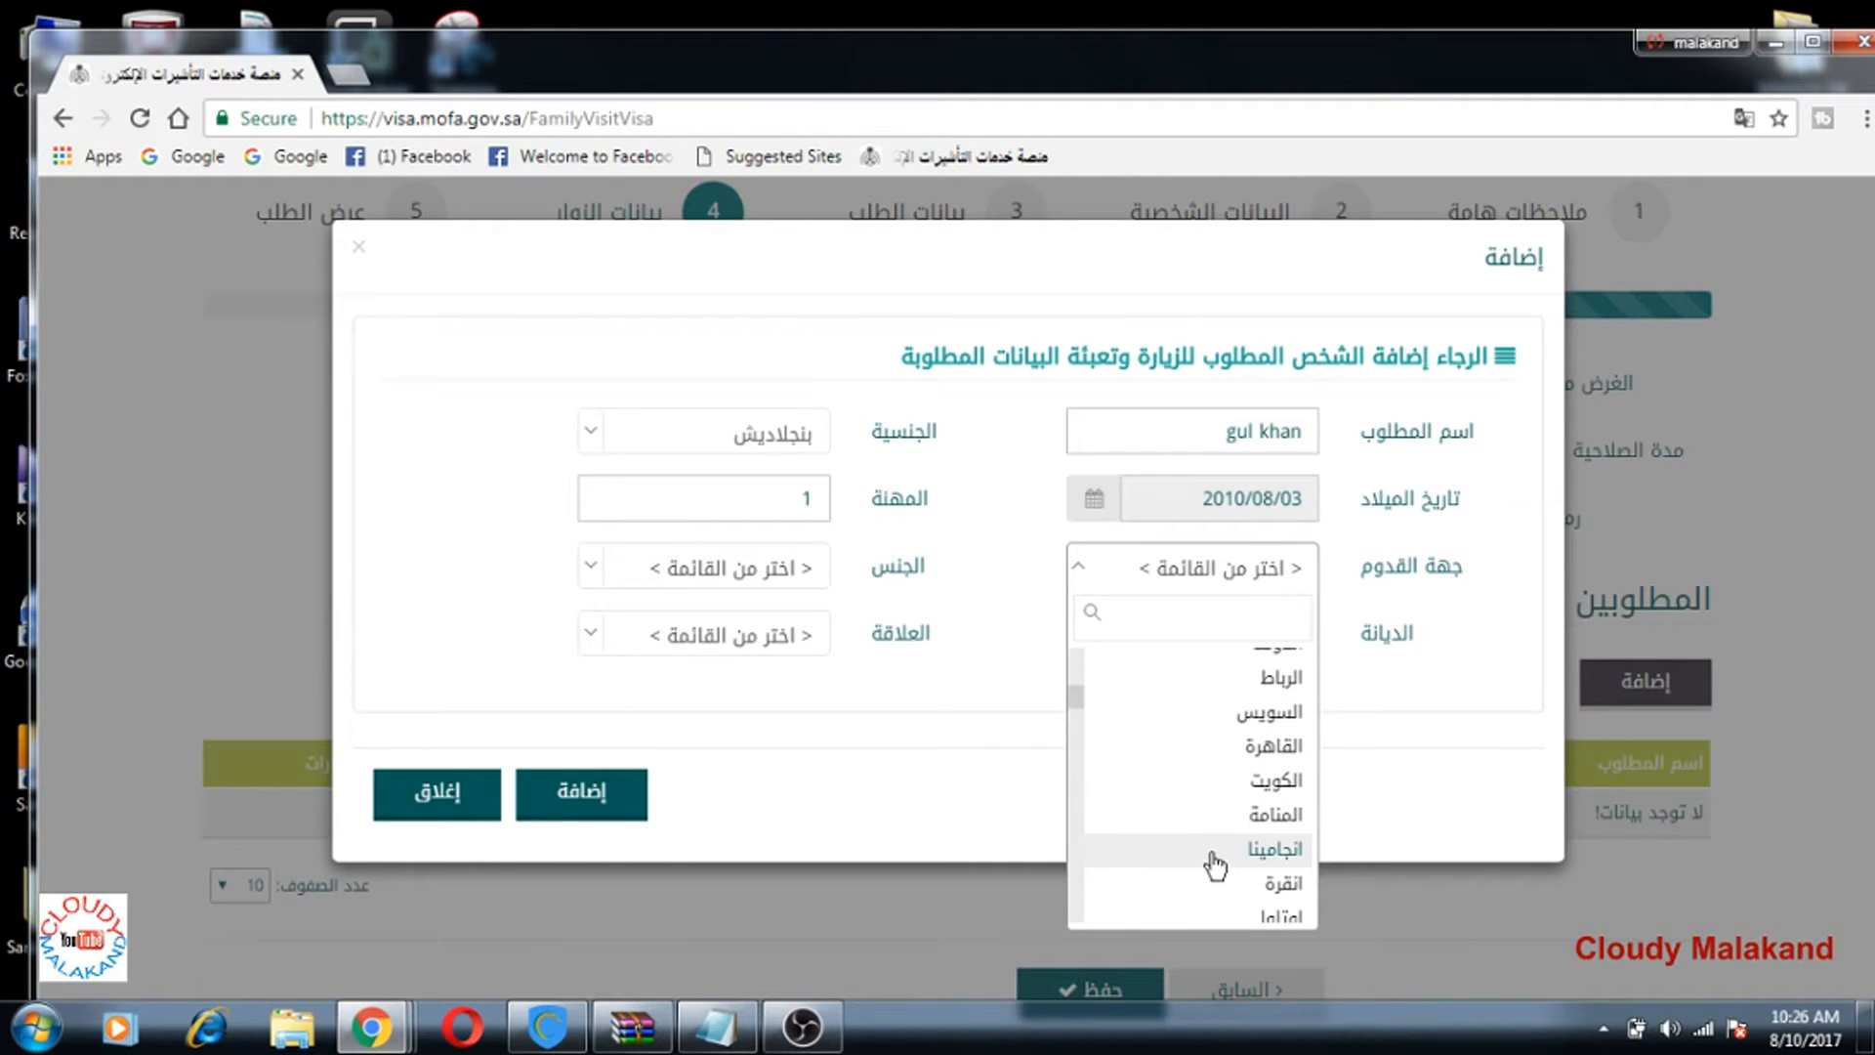
scroll(1215, 859, down, 2)
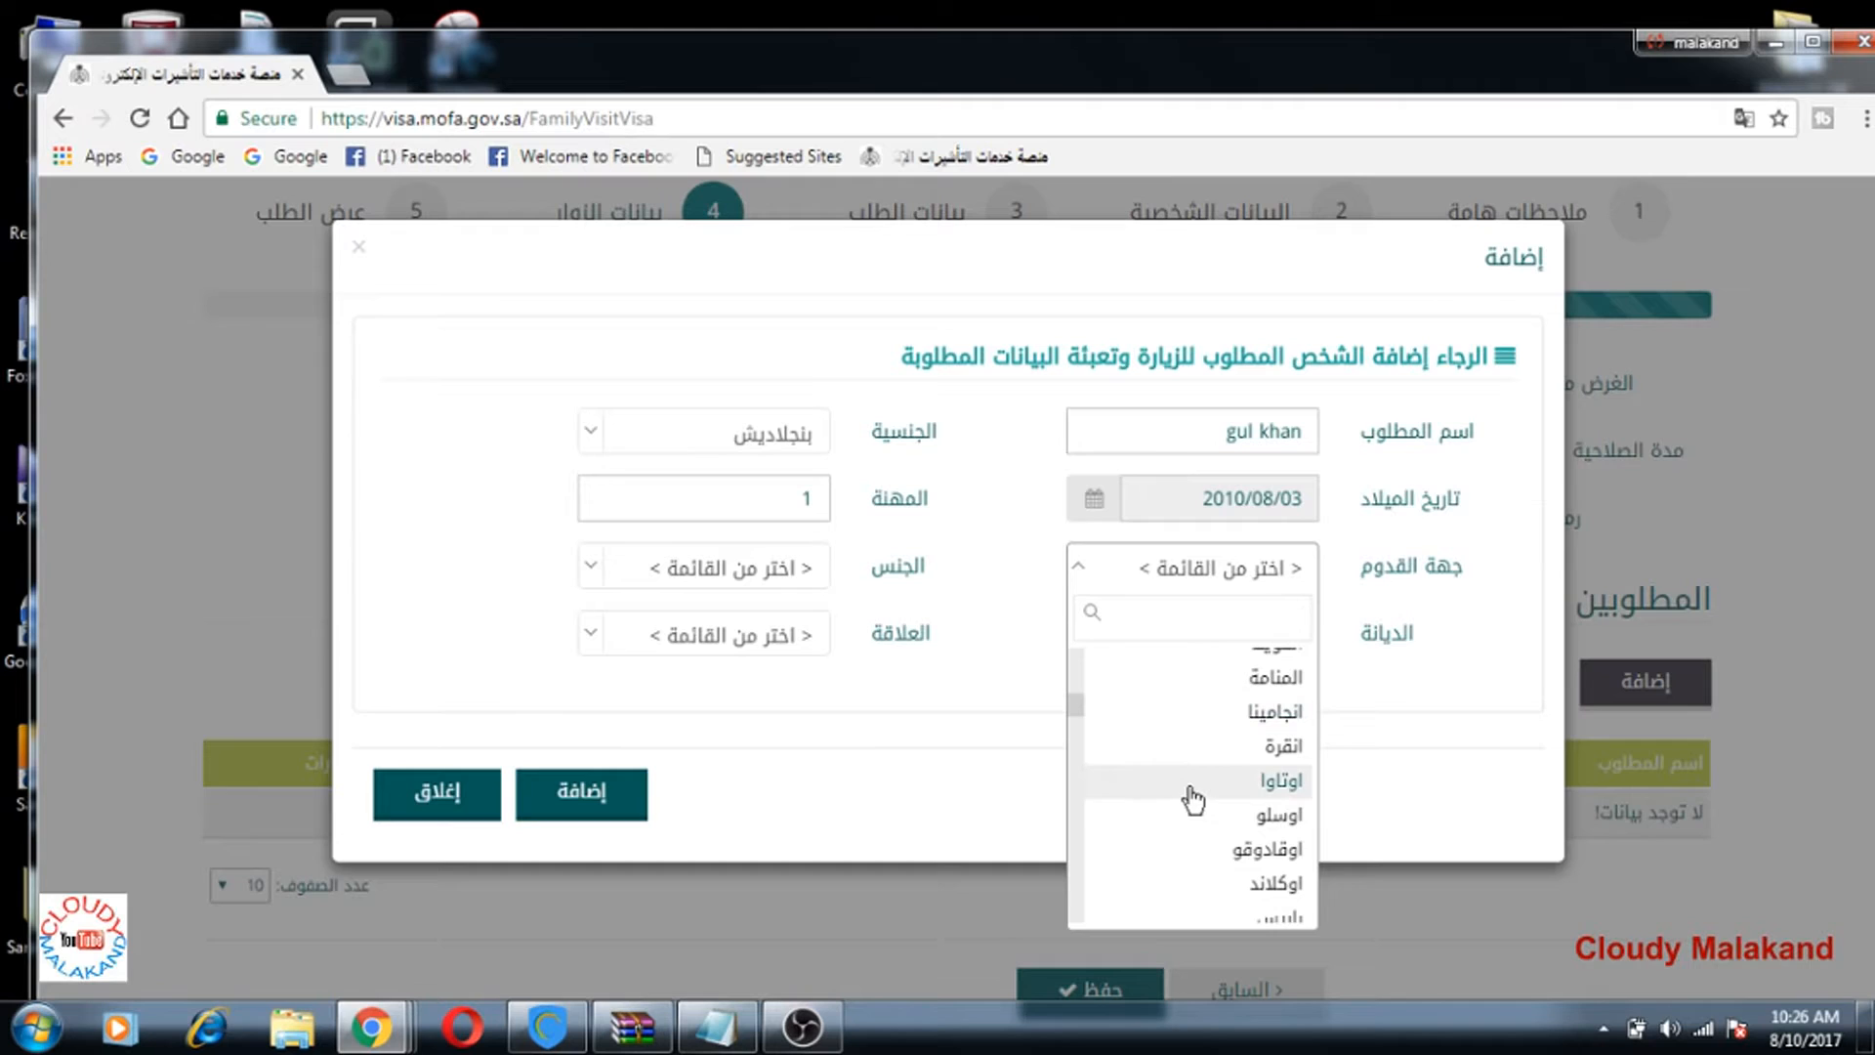
scroll(1152, 840, up, 8)
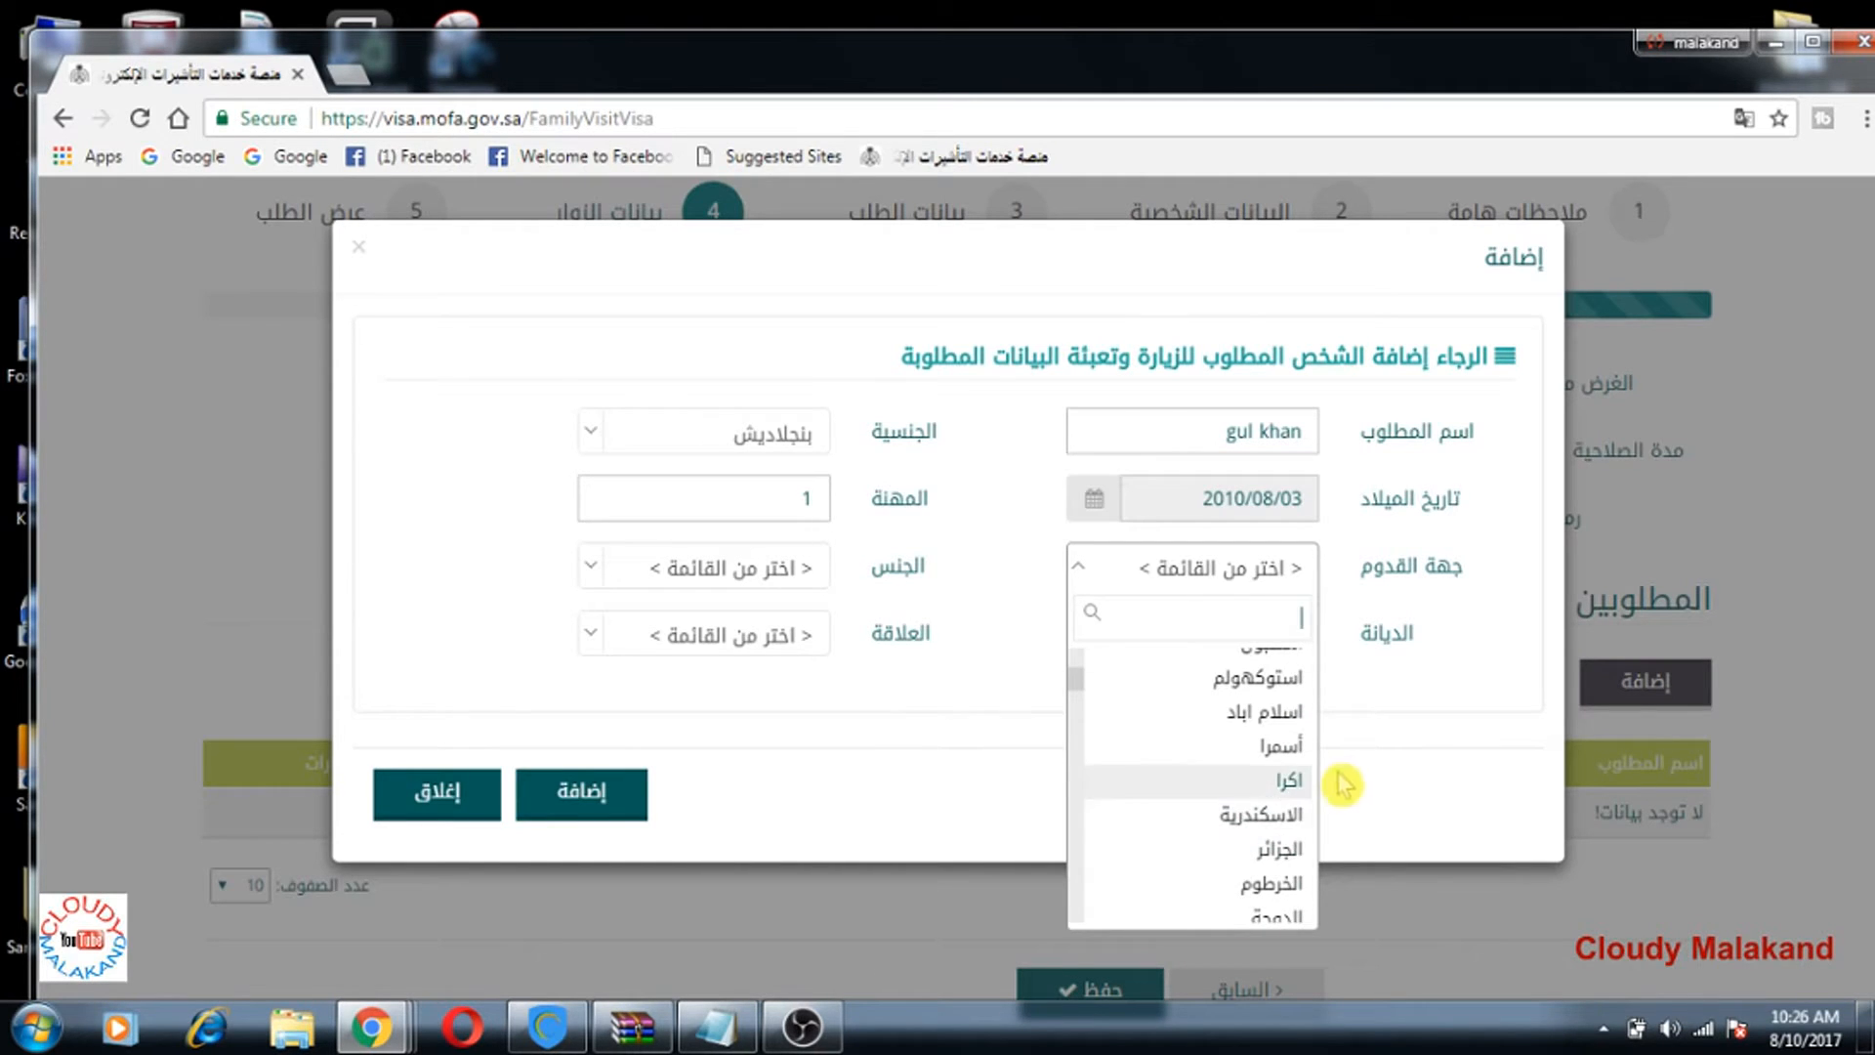
scroll(1215, 826, down, 2)
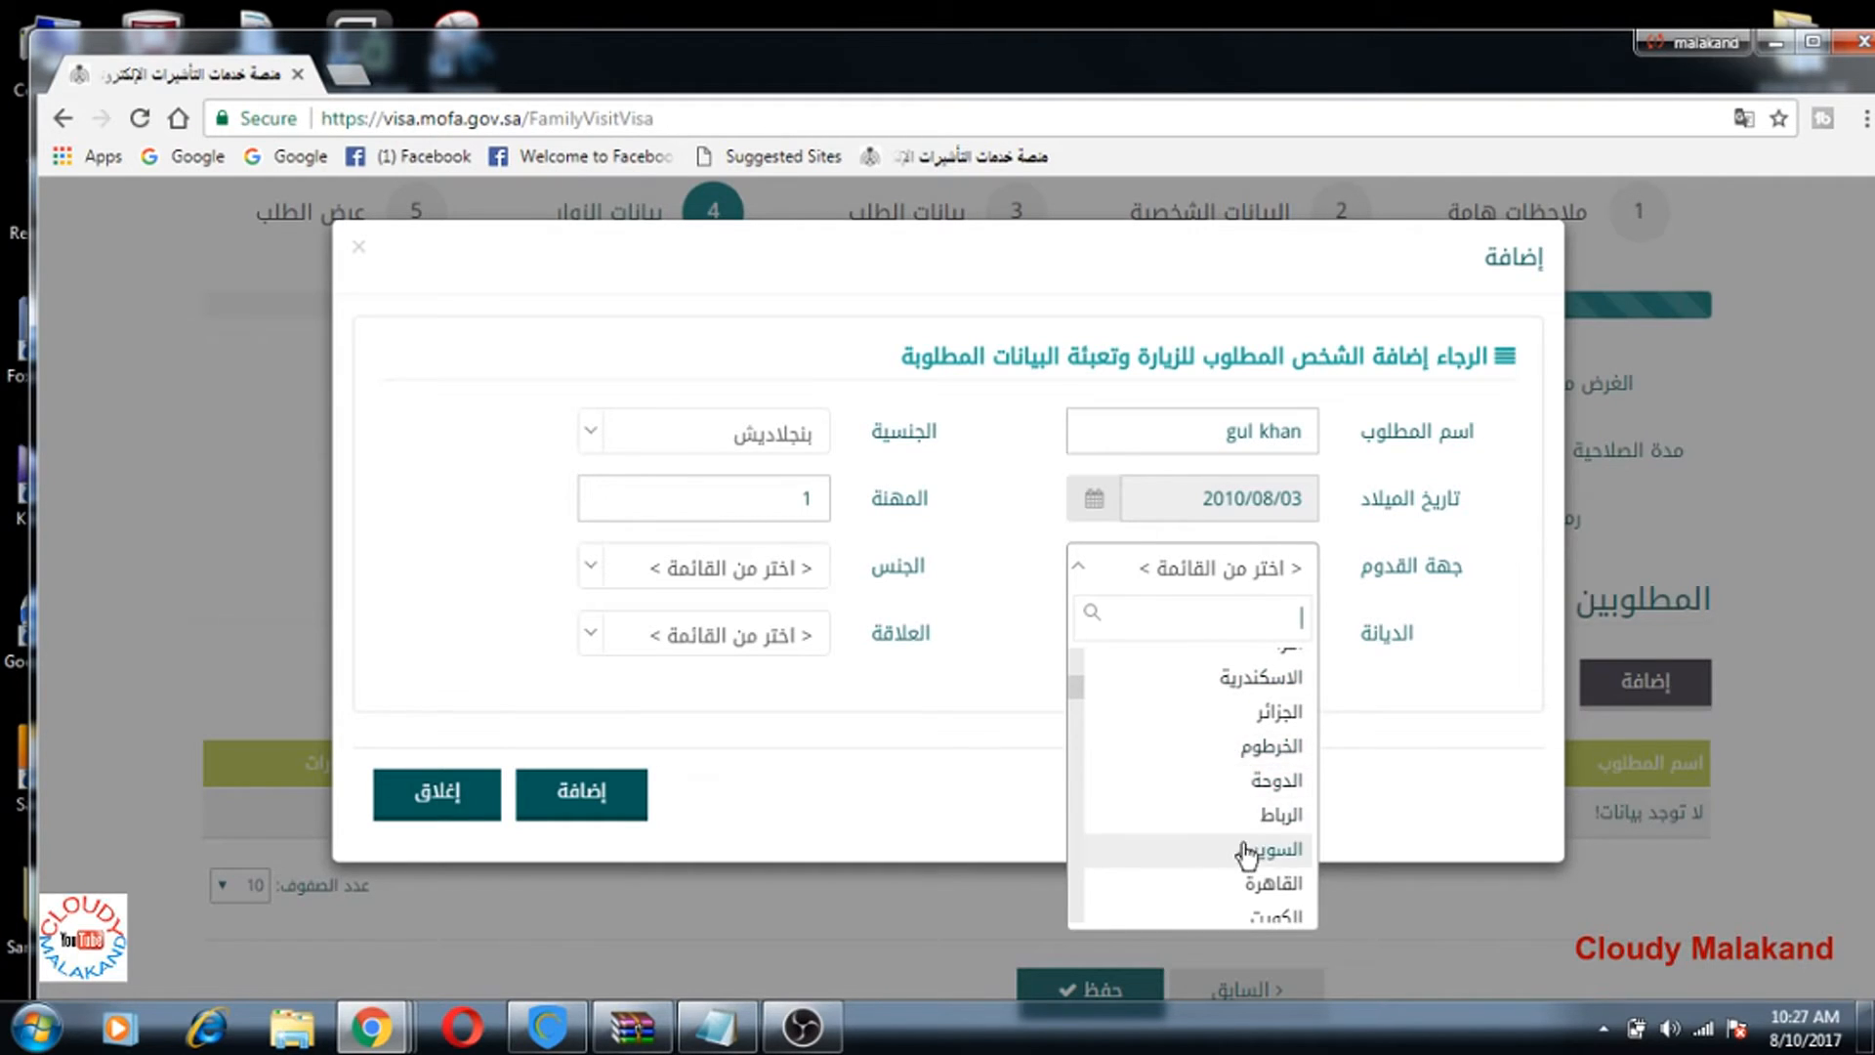
scroll(1226, 781, up, 2)
scroll(1227, 807, up, 2)
scroll(1240, 796, up, 2)
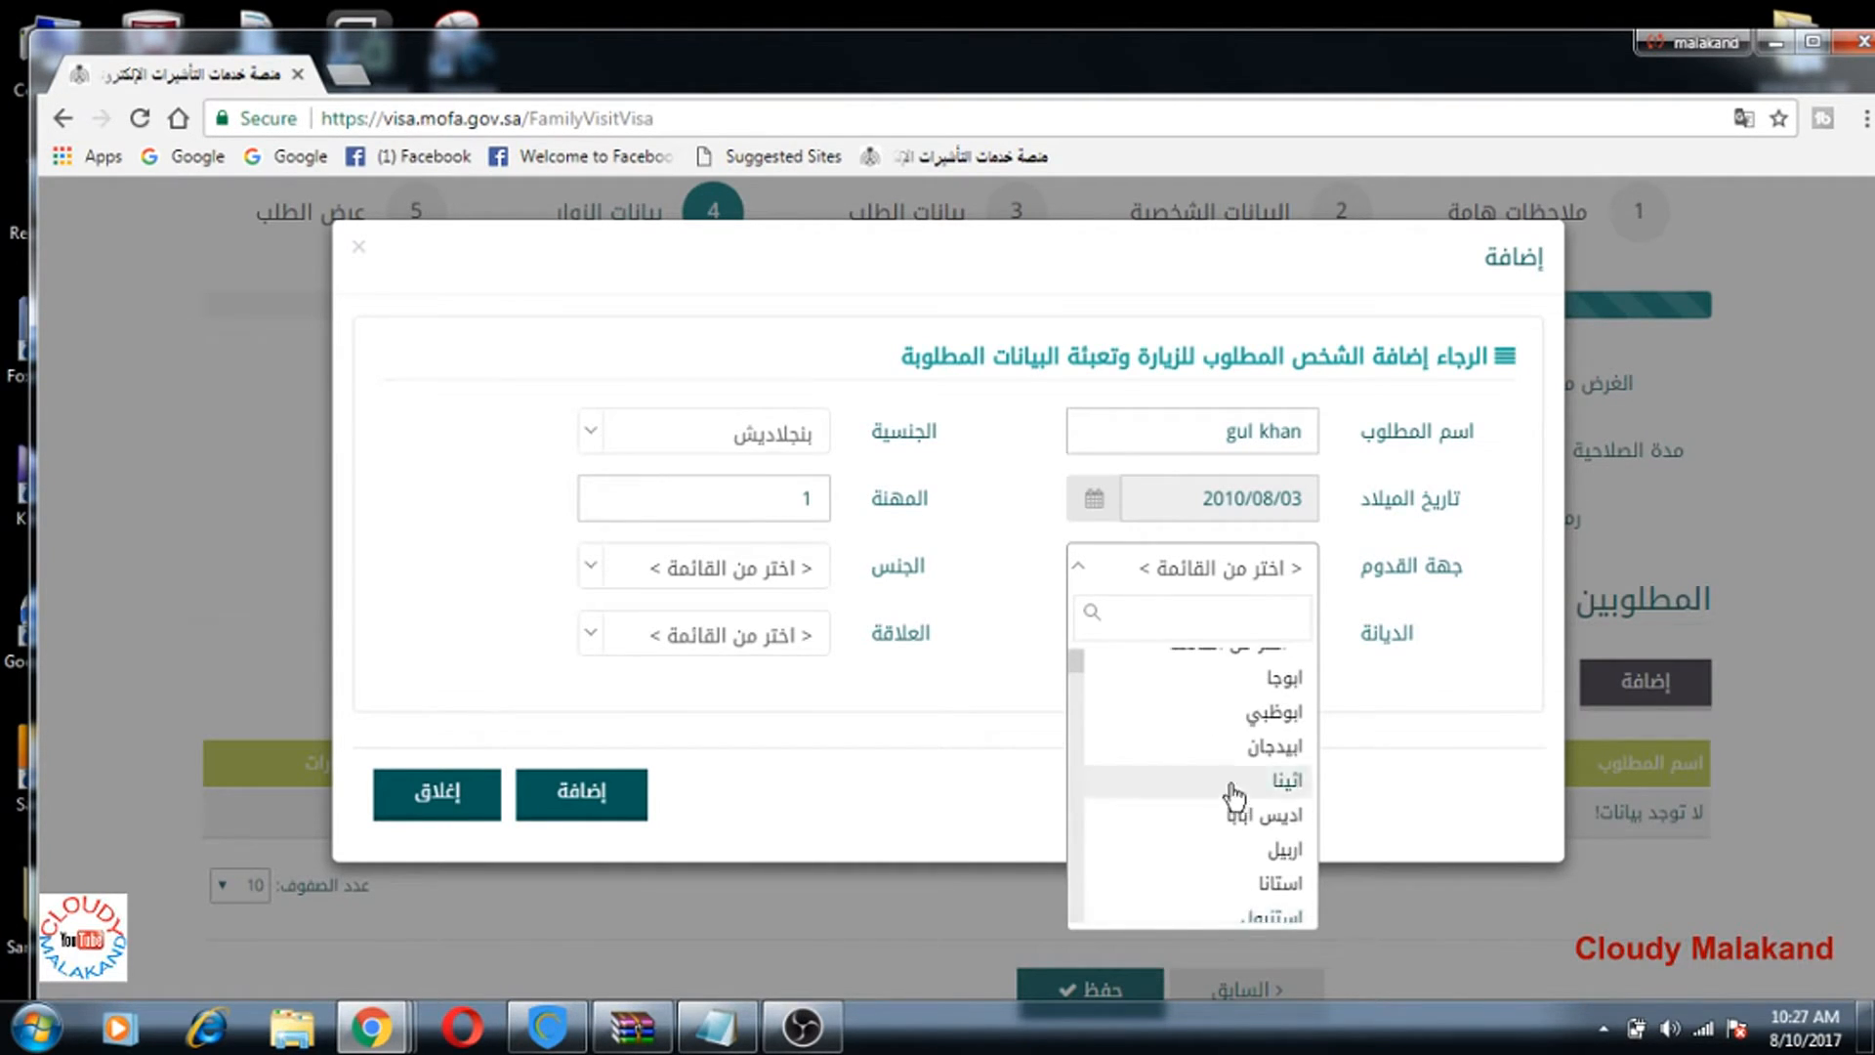
scroll(1221, 809, up, 3)
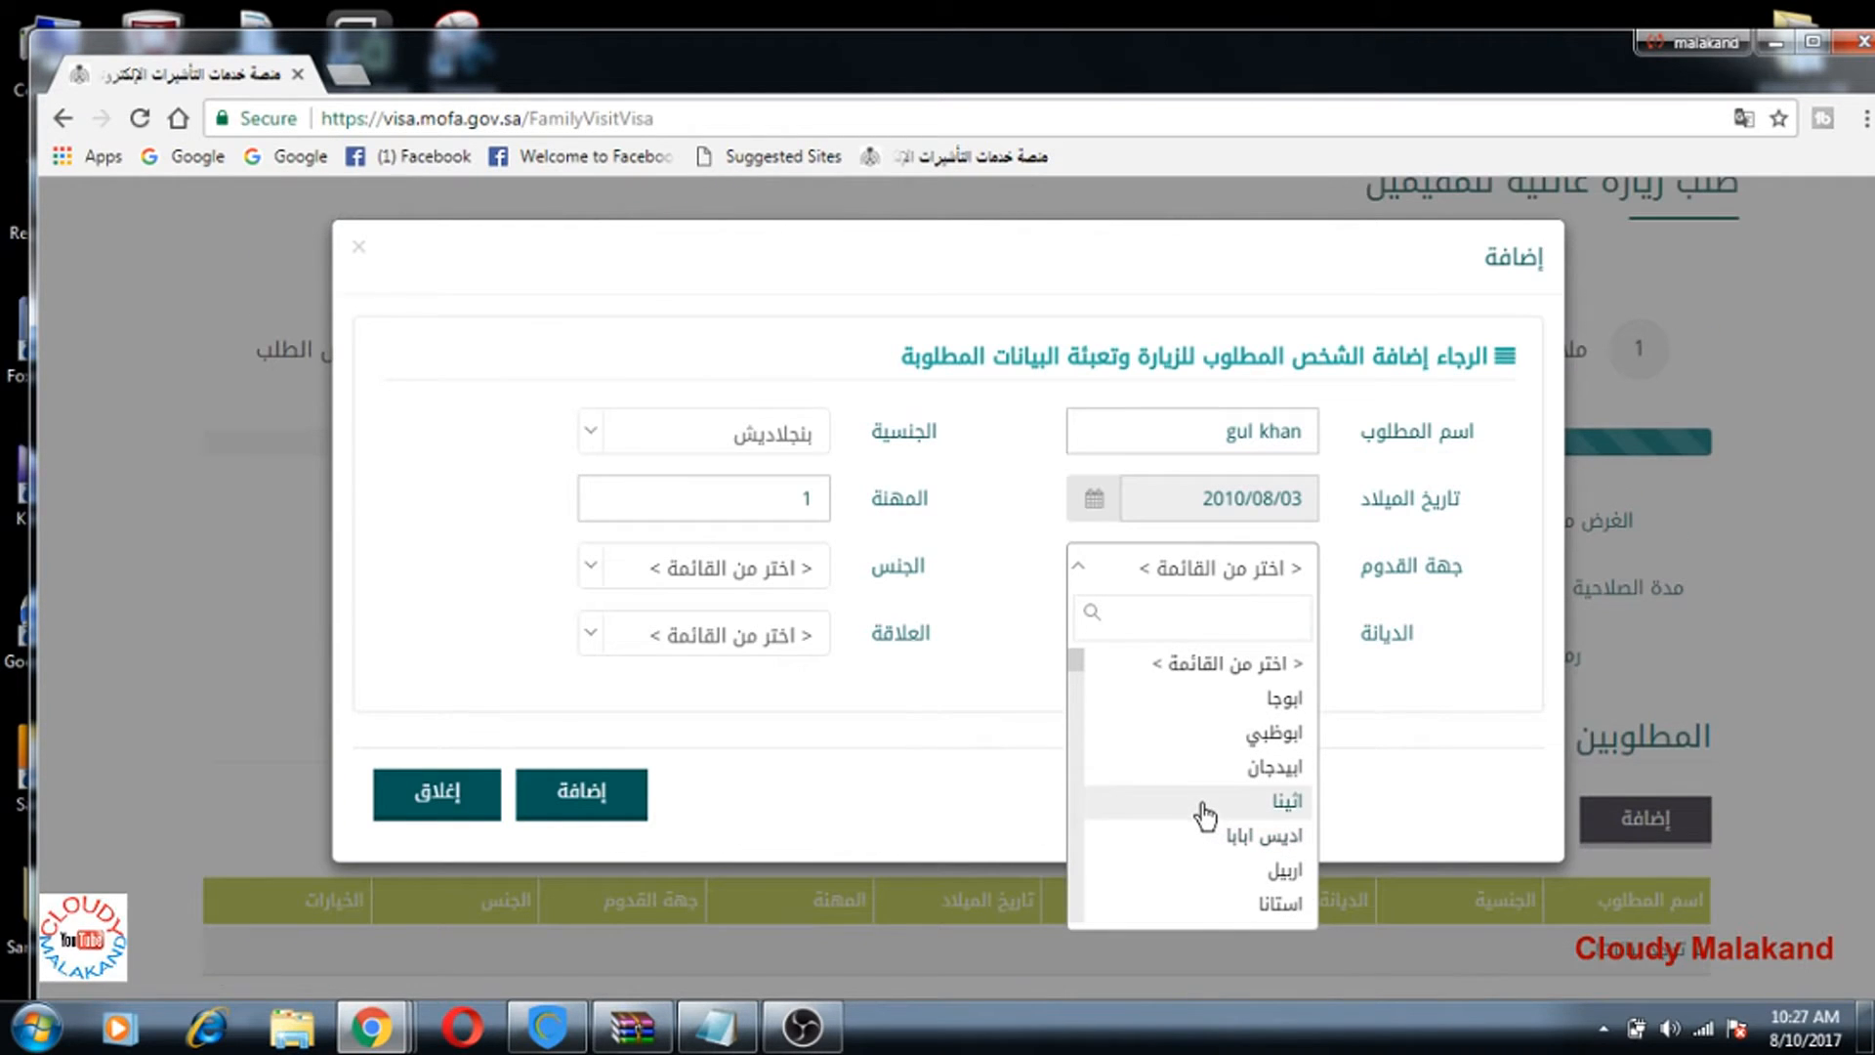
scroll(1206, 815, down, 4)
scroll(1199, 835, down, 2)
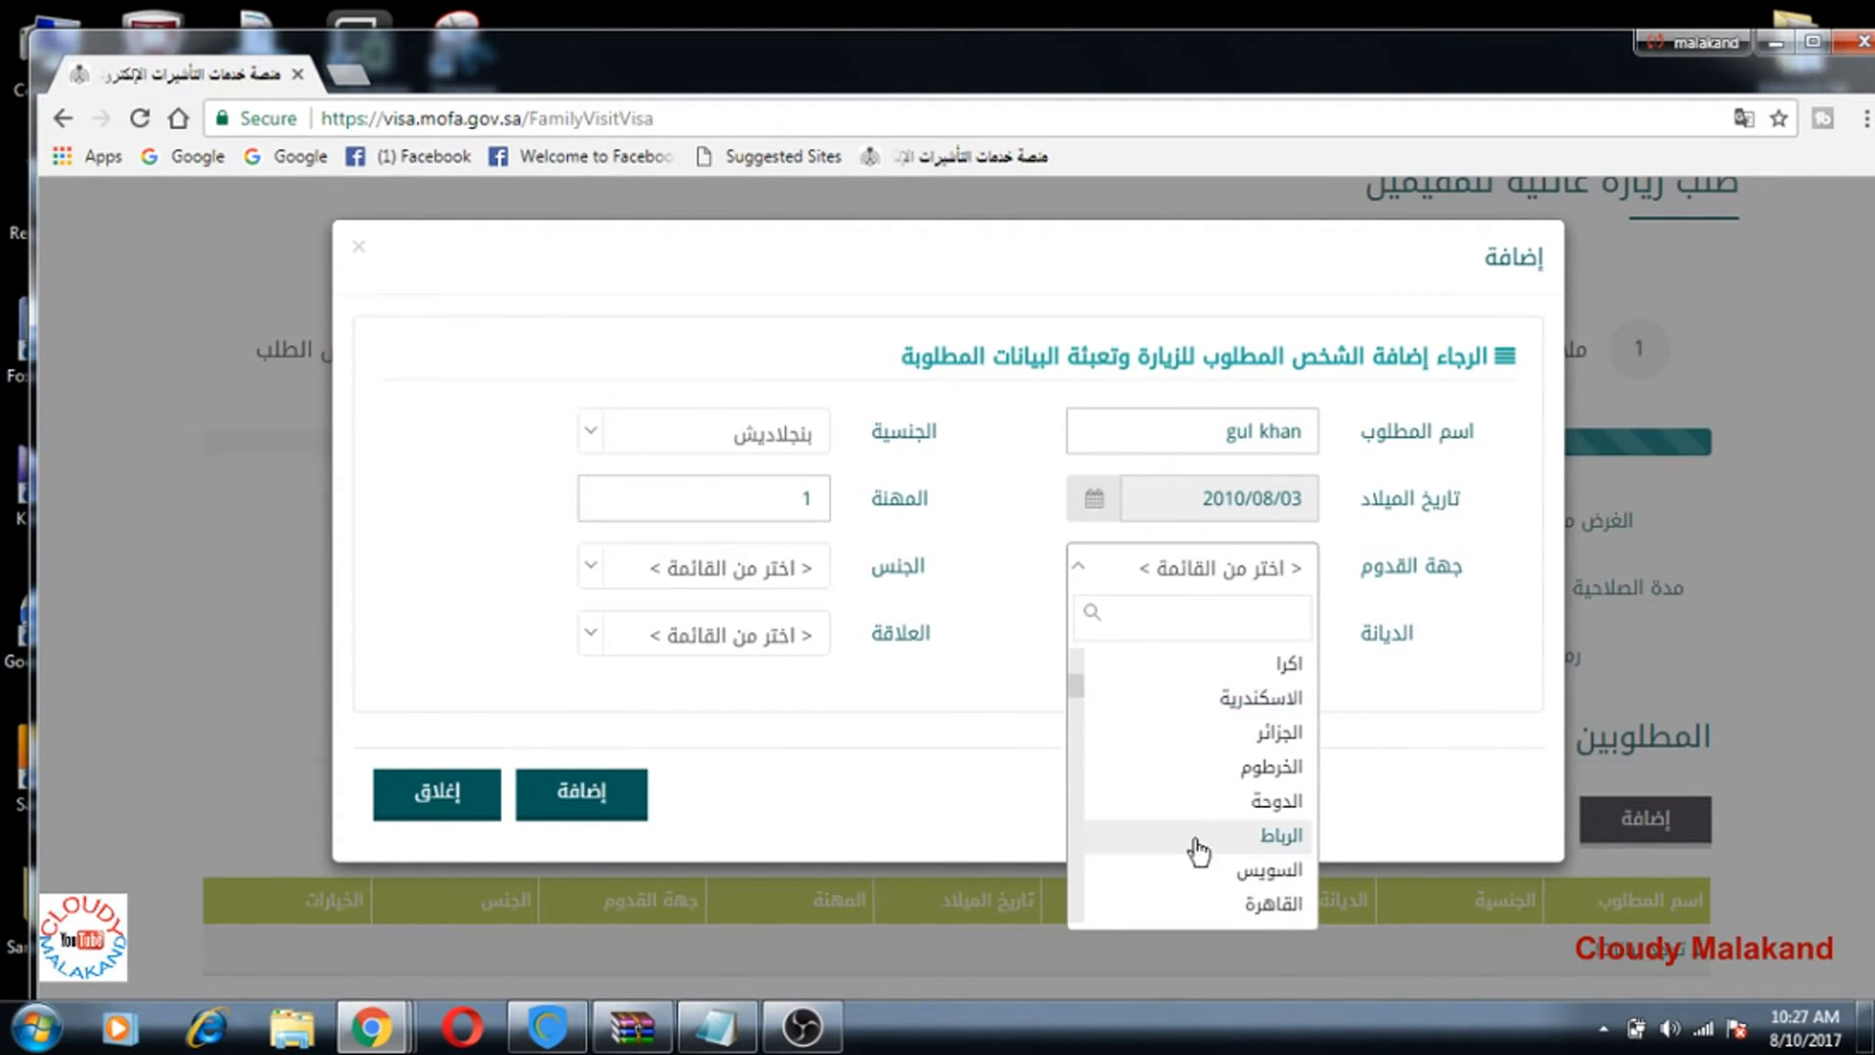
scroll(1201, 839, down, 2)
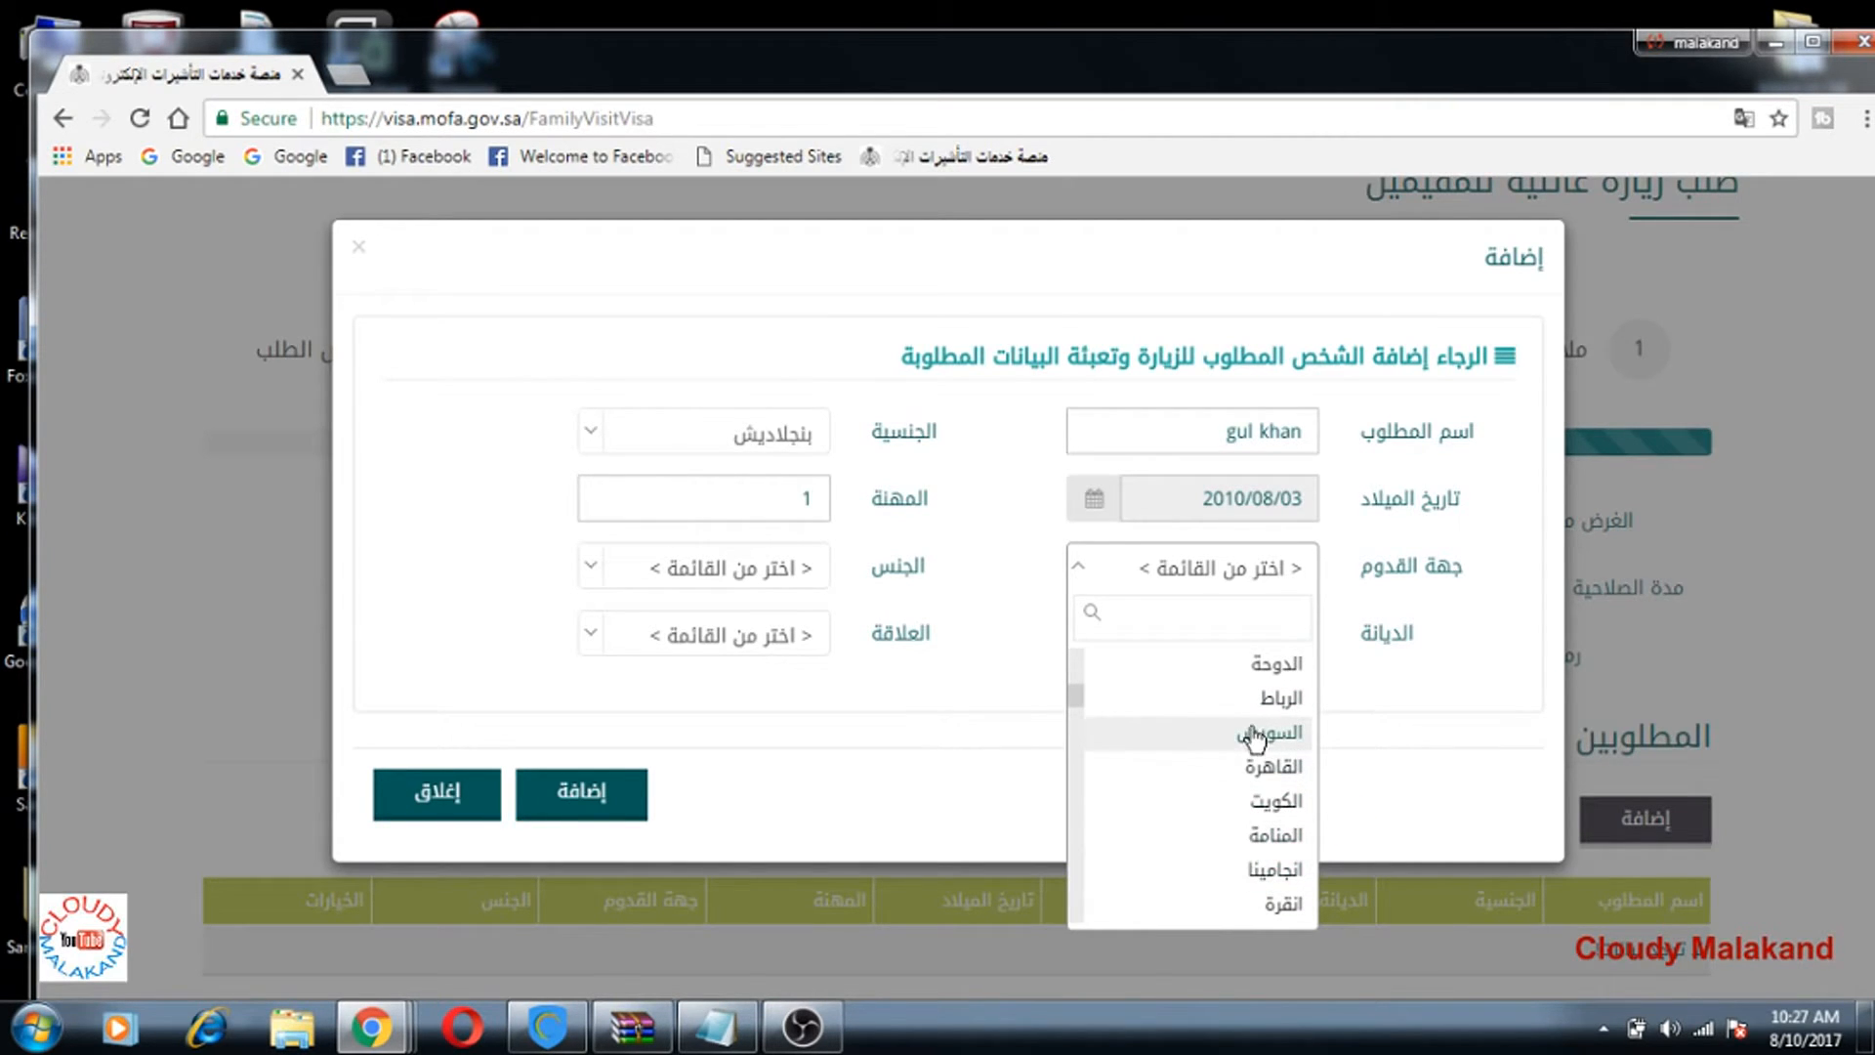
click(1269, 674)
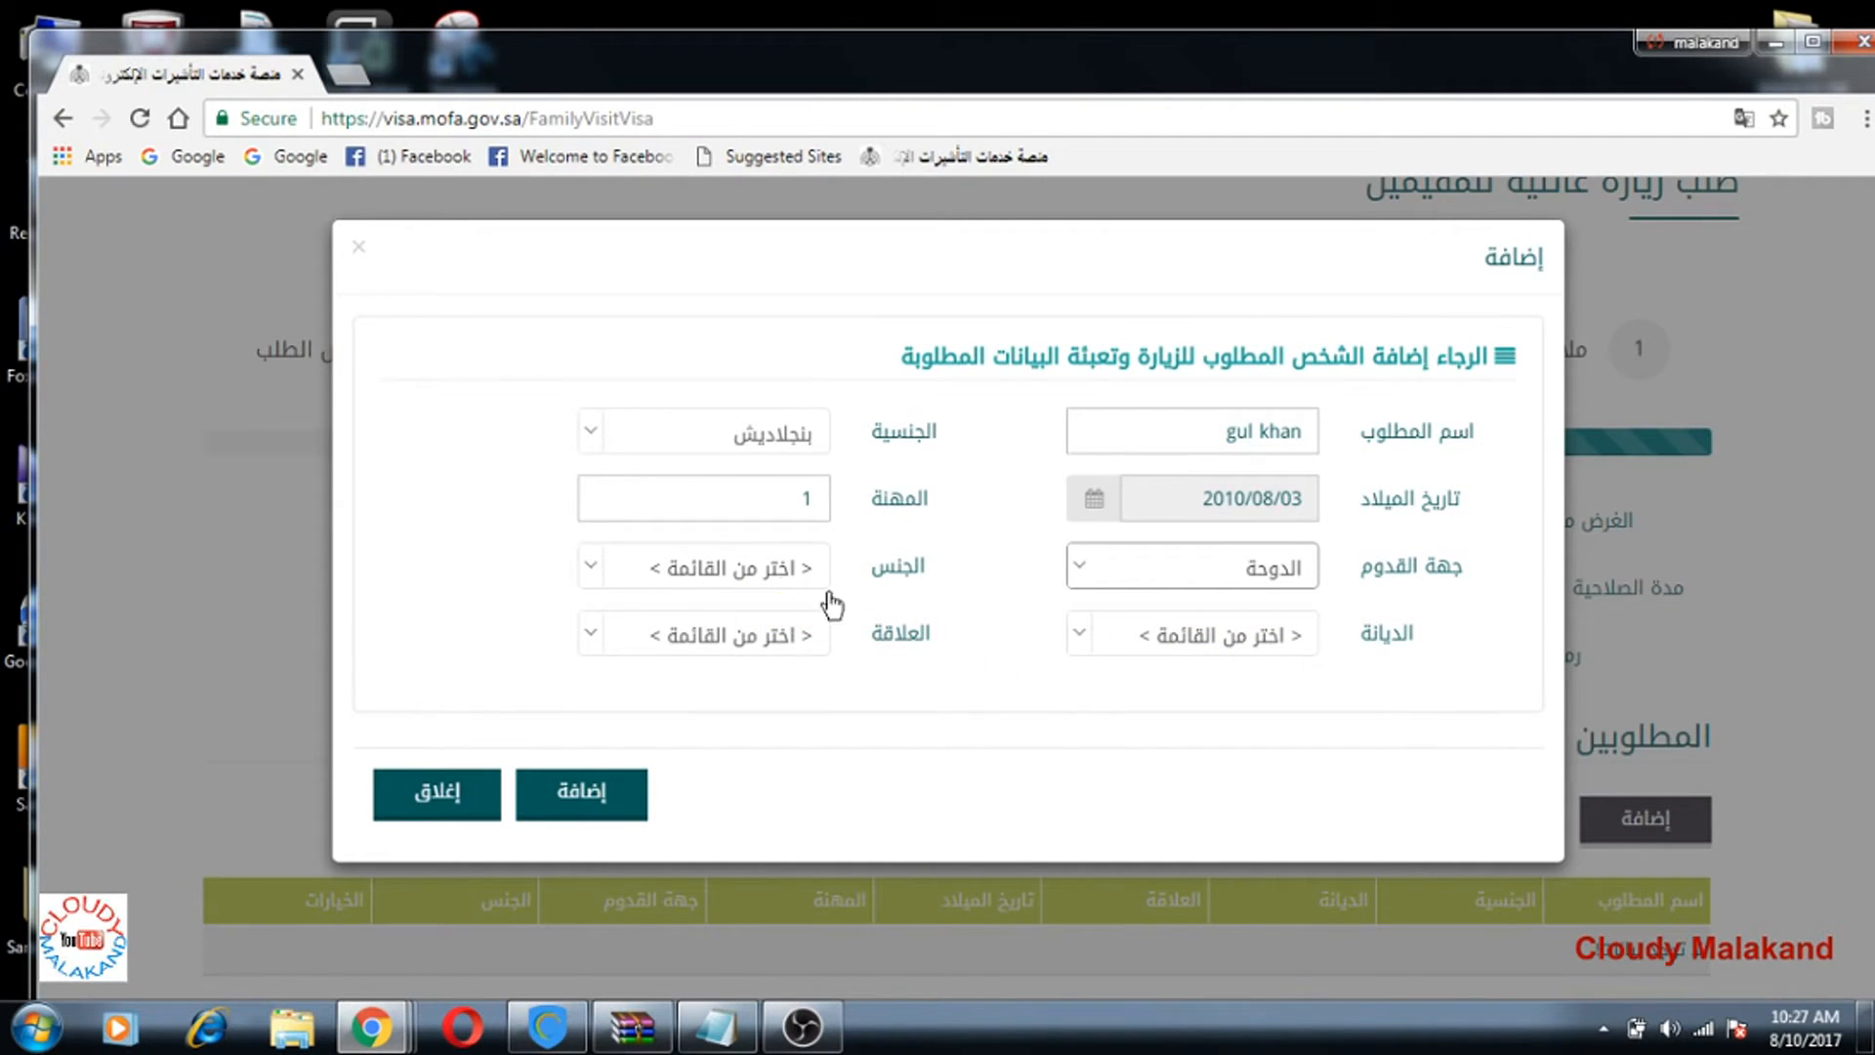
click(592, 569)
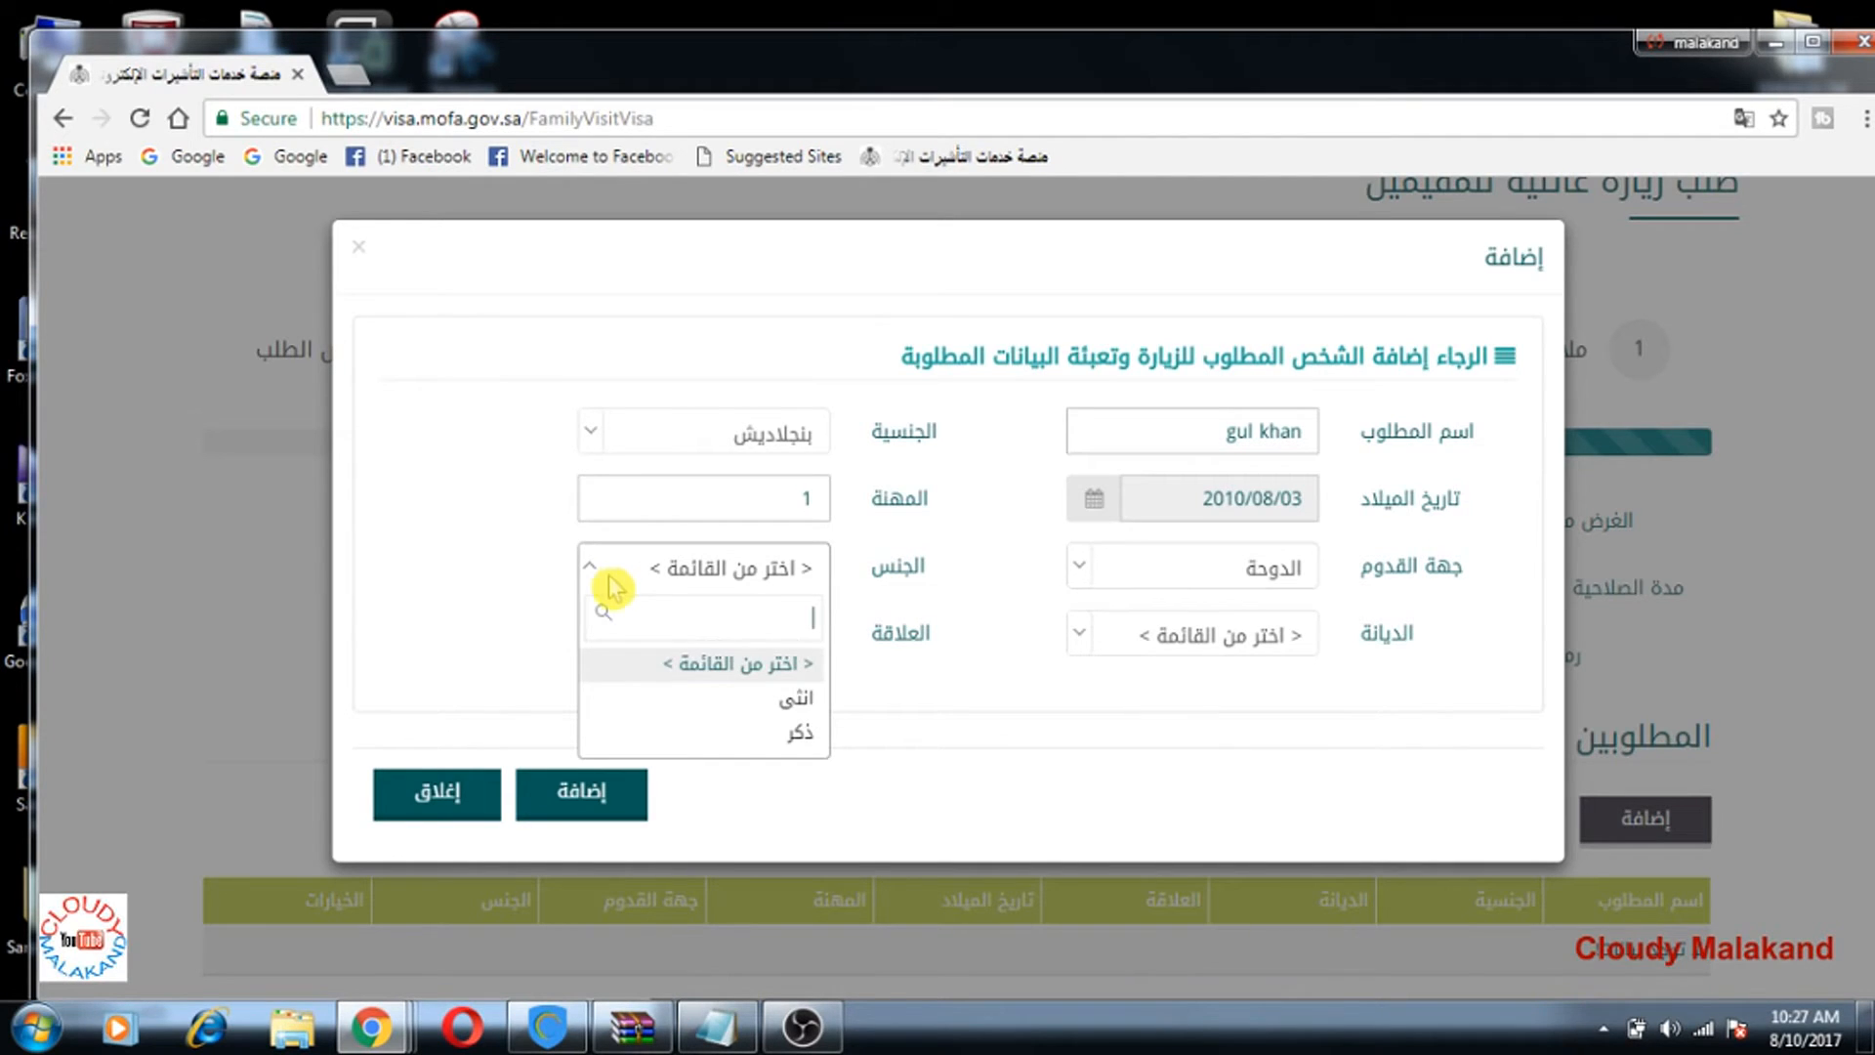
Step: Set gender ذكر, religion مسلم and relationship ابن, then add the visitor to the table
click(796, 734)
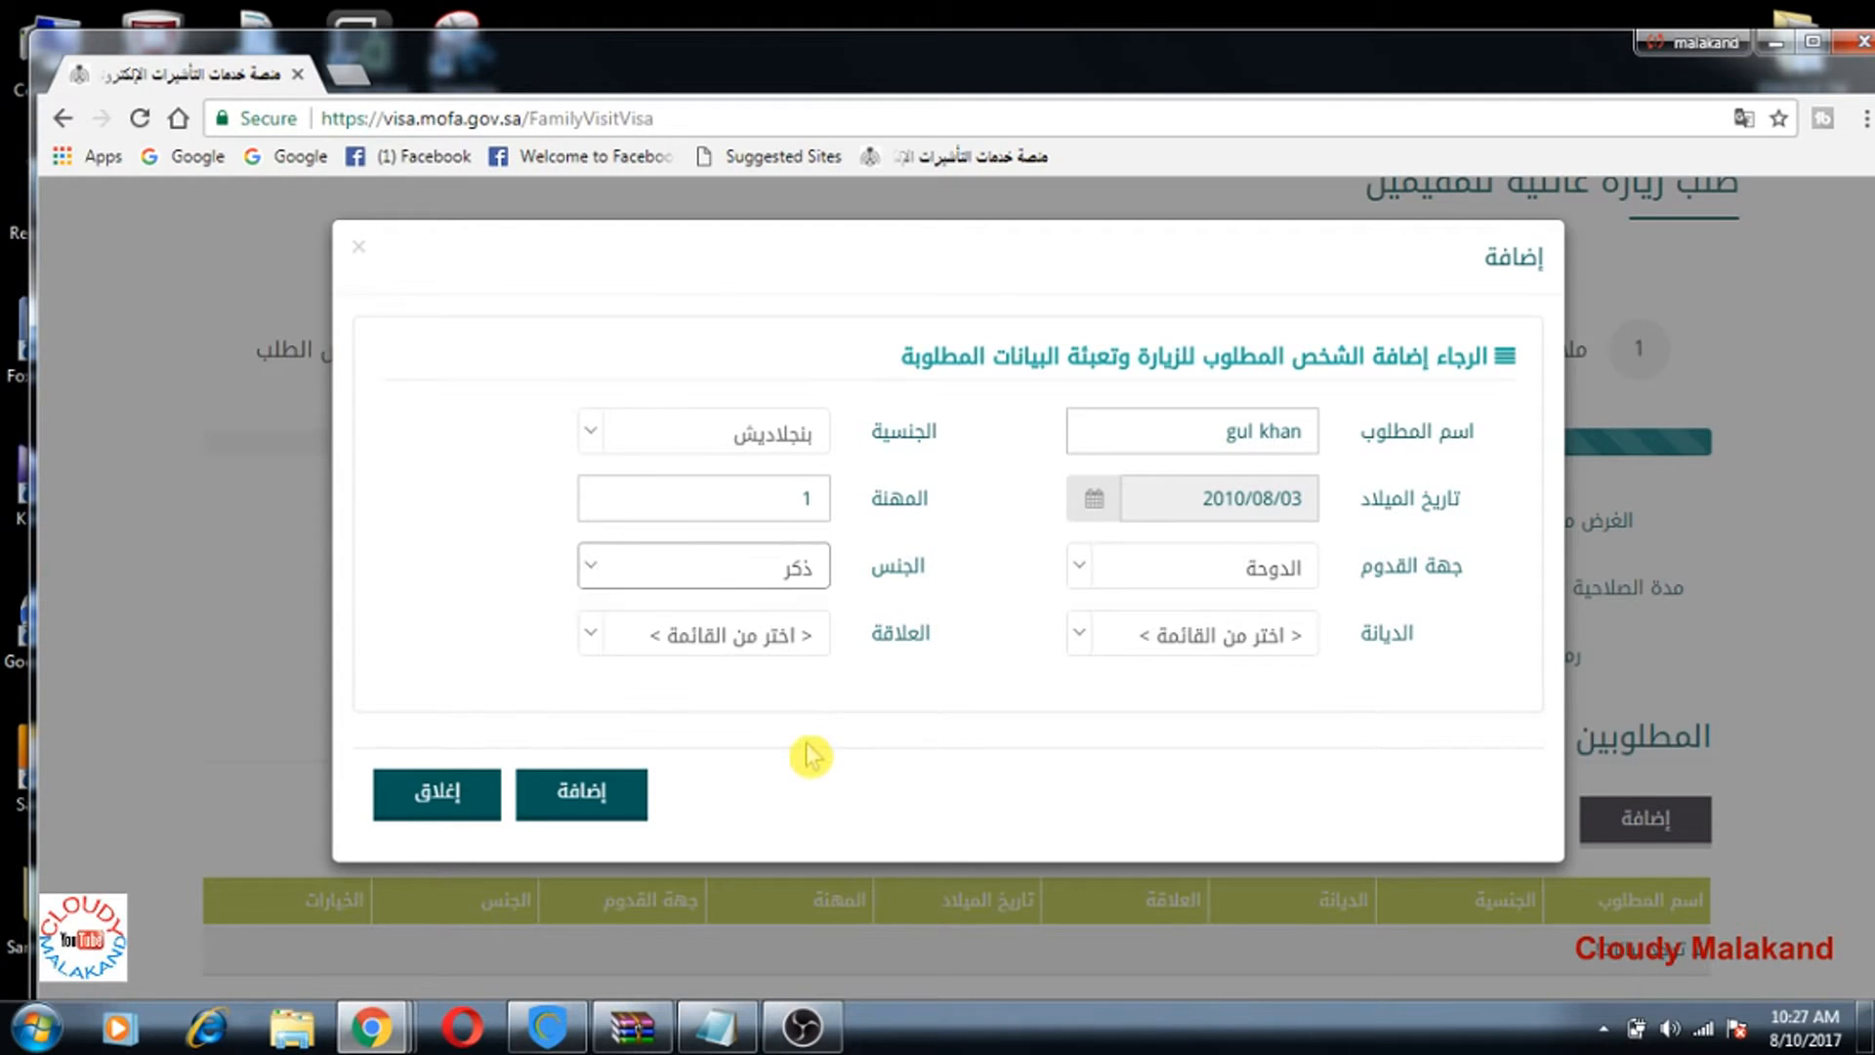
click(1084, 640)
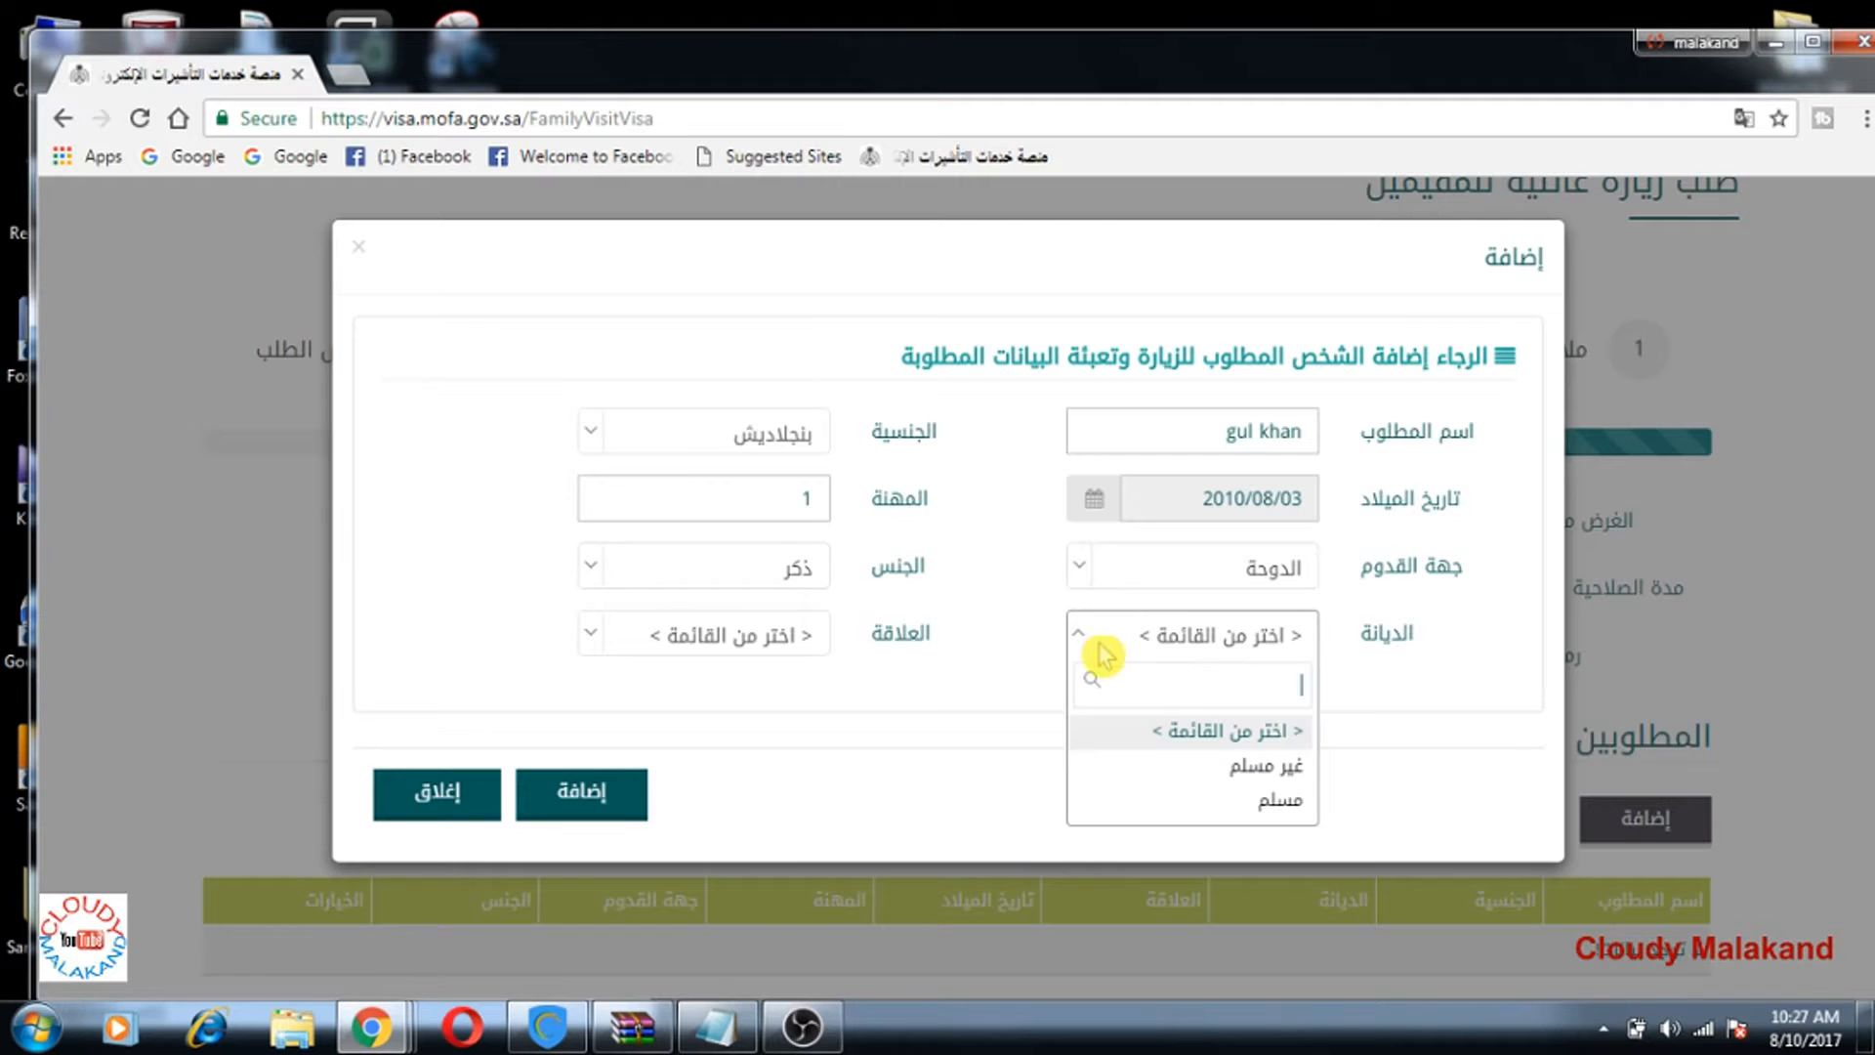
click(1259, 801)
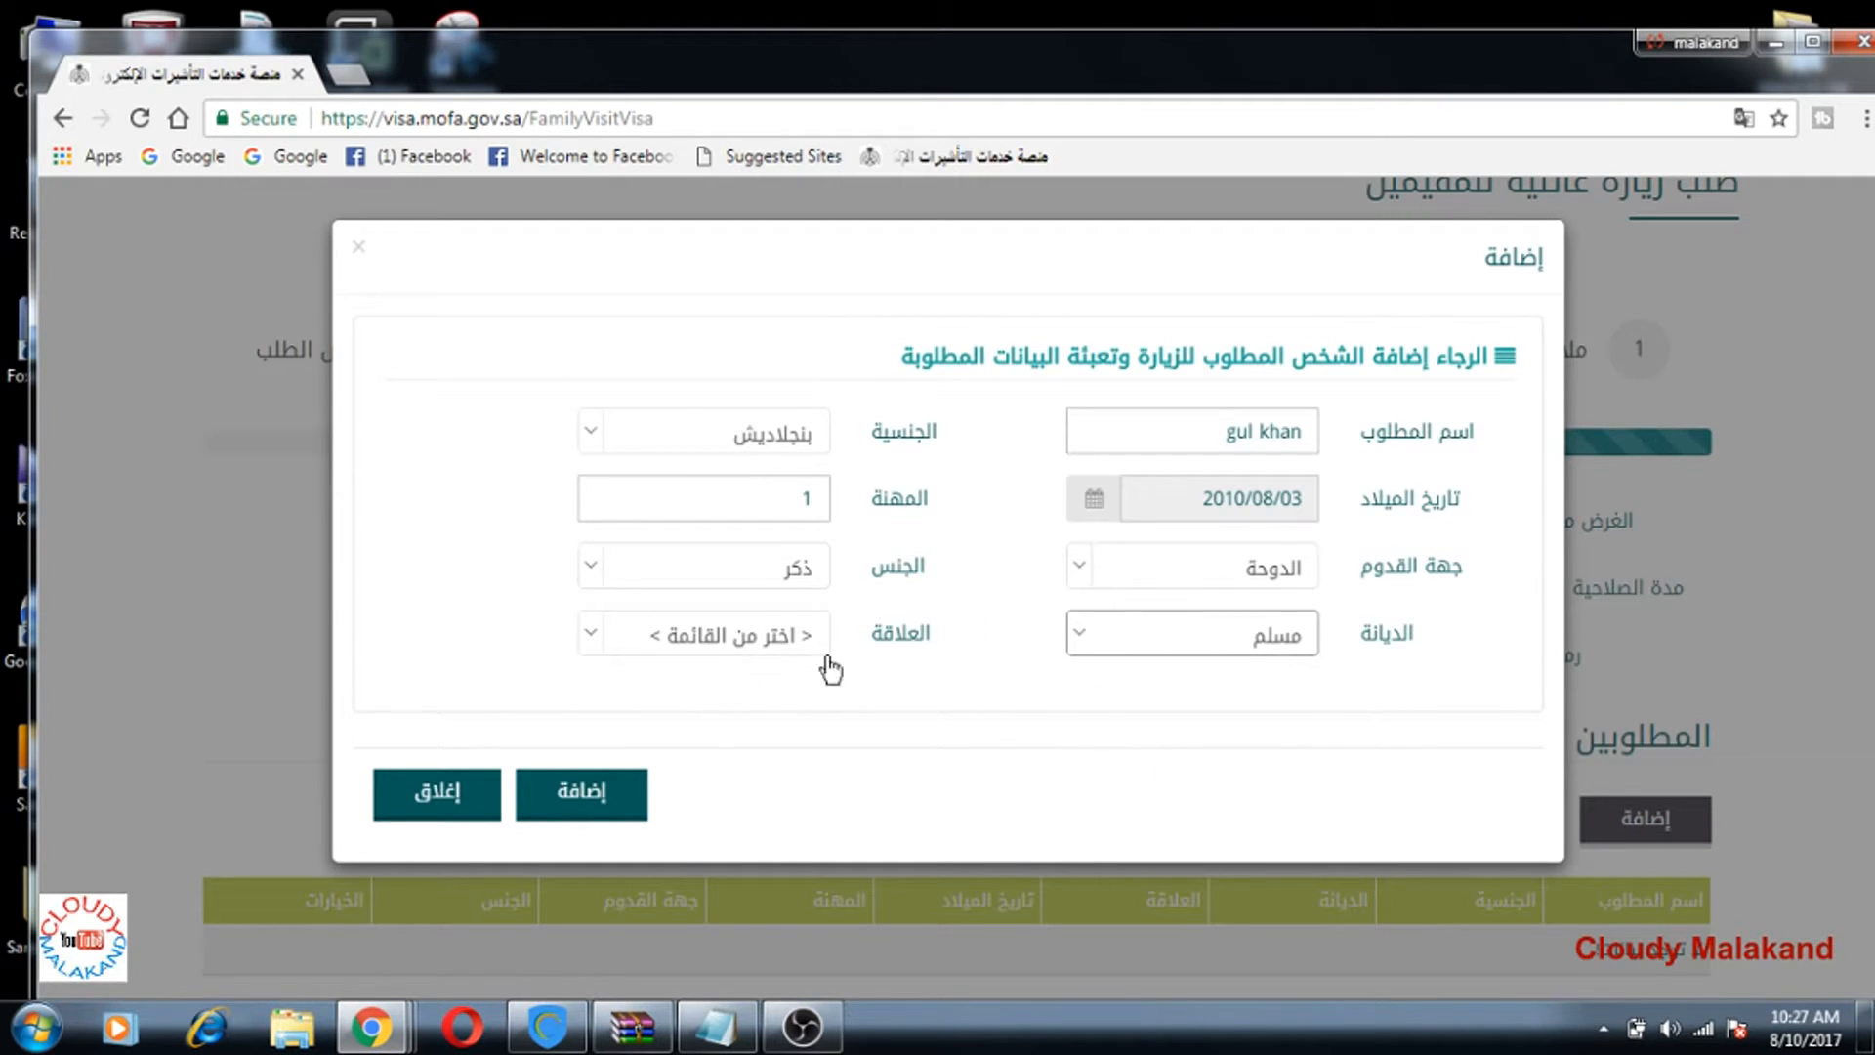
click(600, 640)
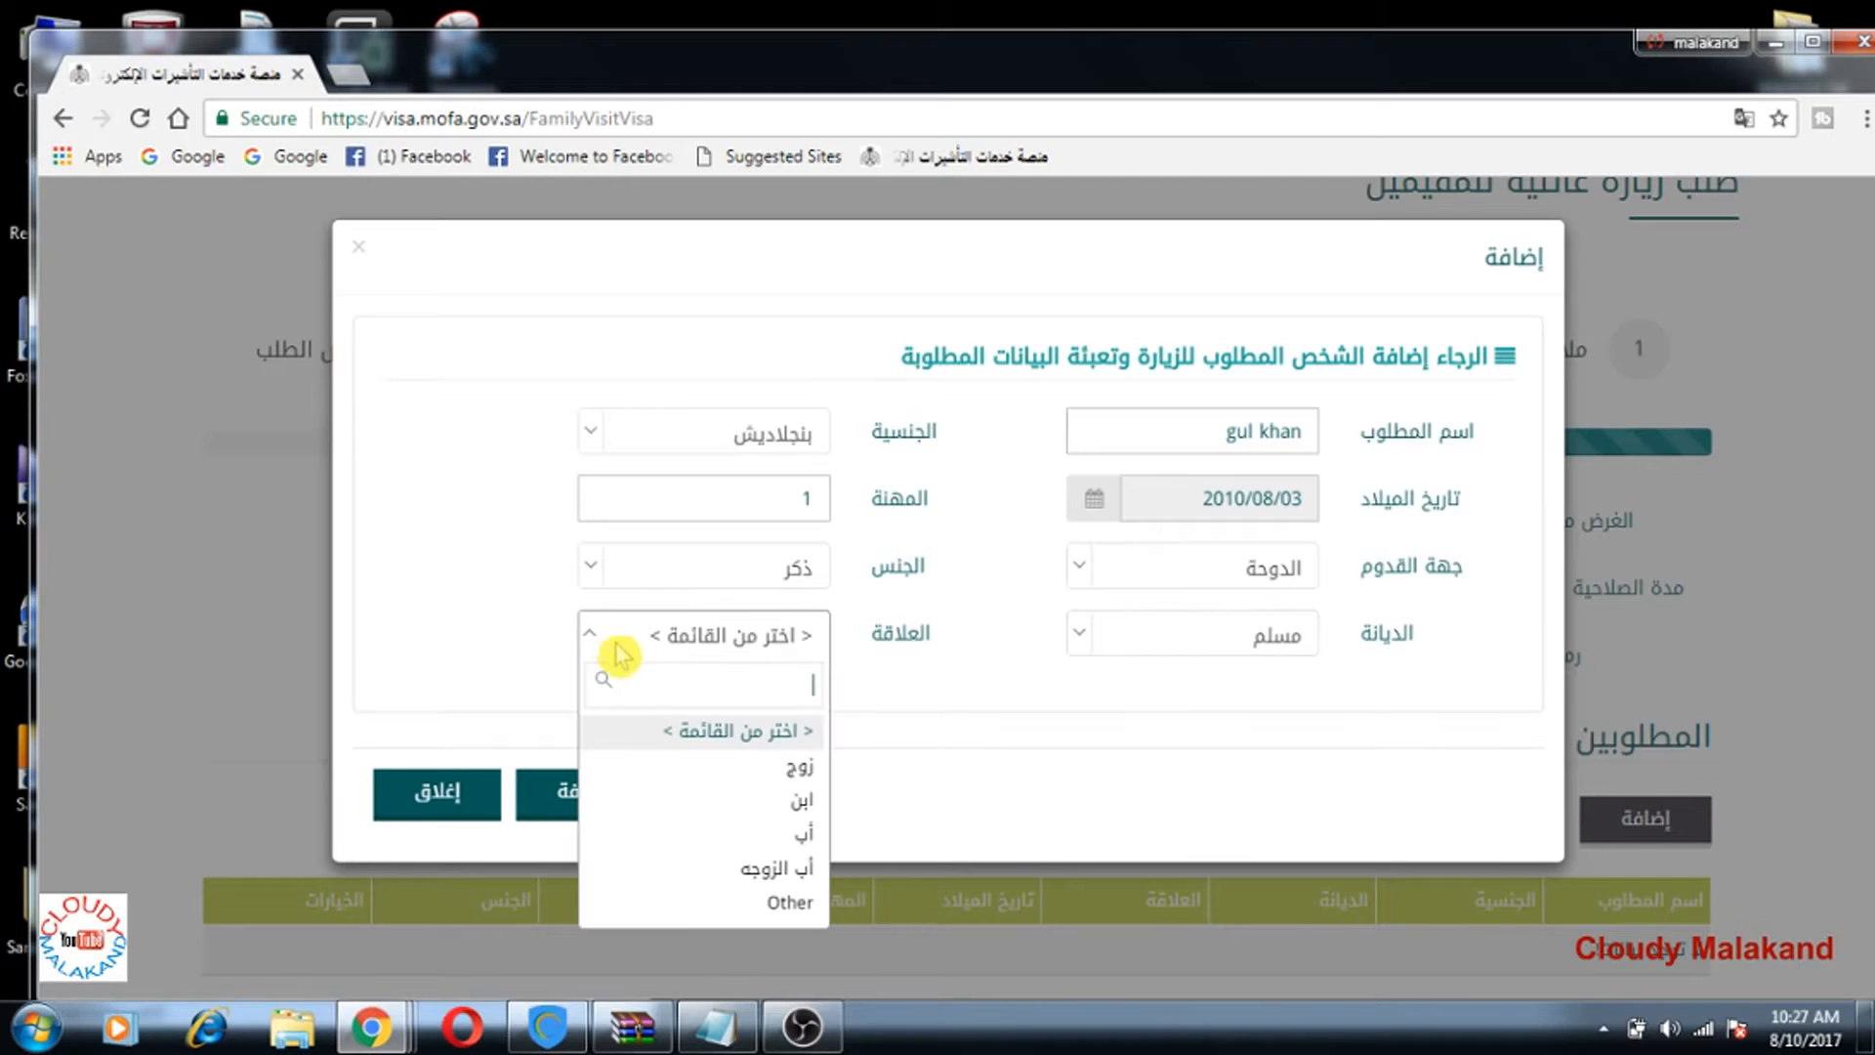
click(786, 811)
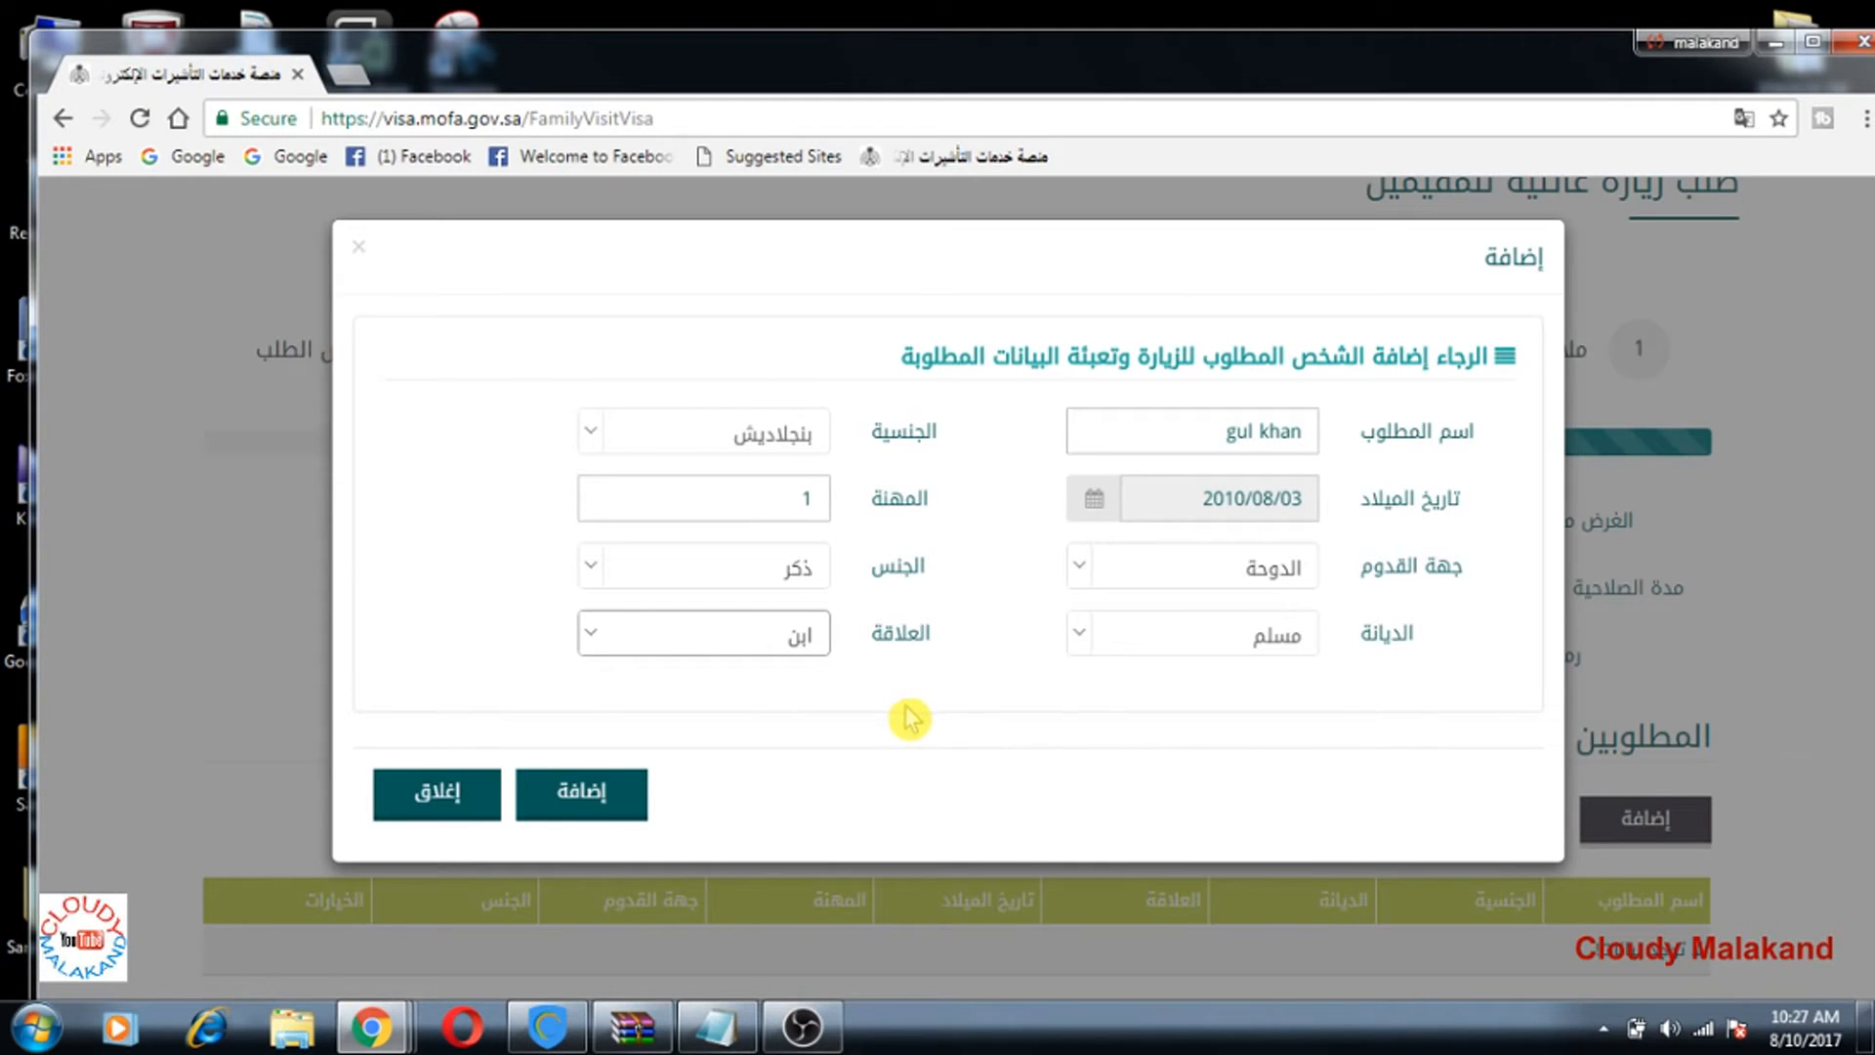
scroll(830, 721, down, 1)
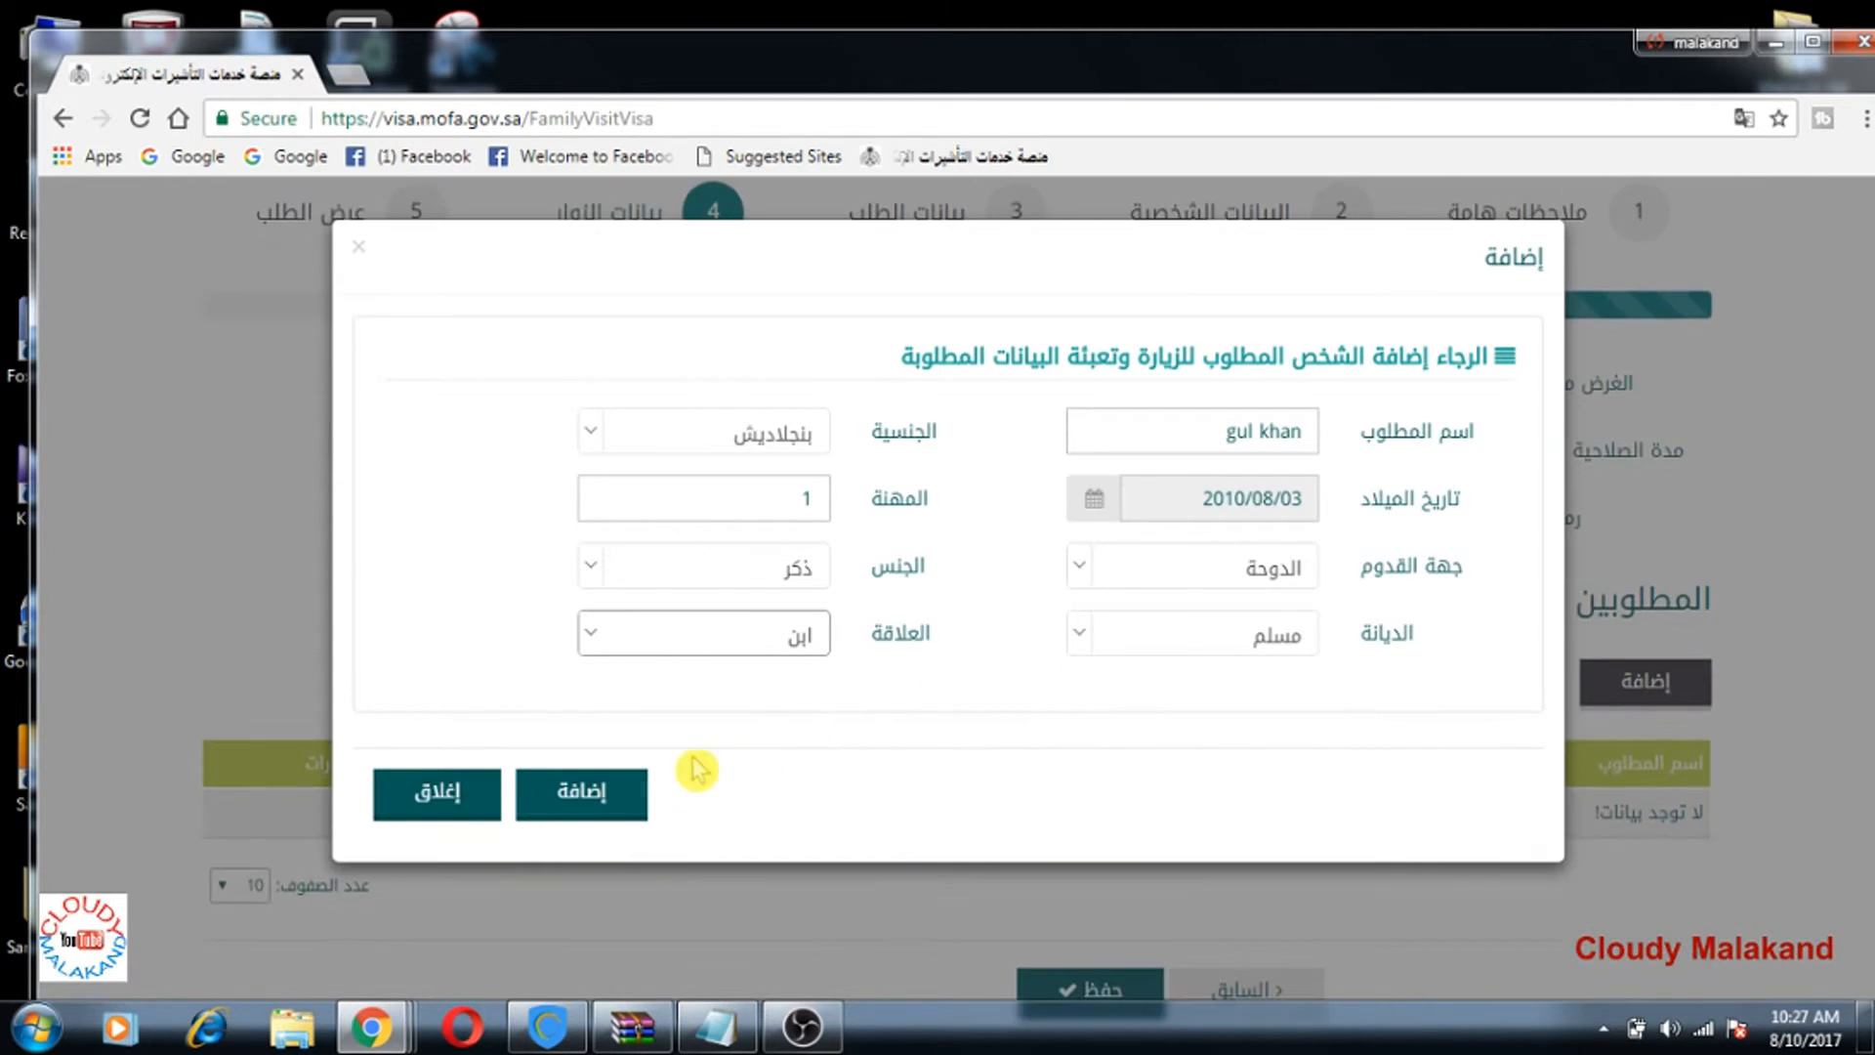
click(606, 802)
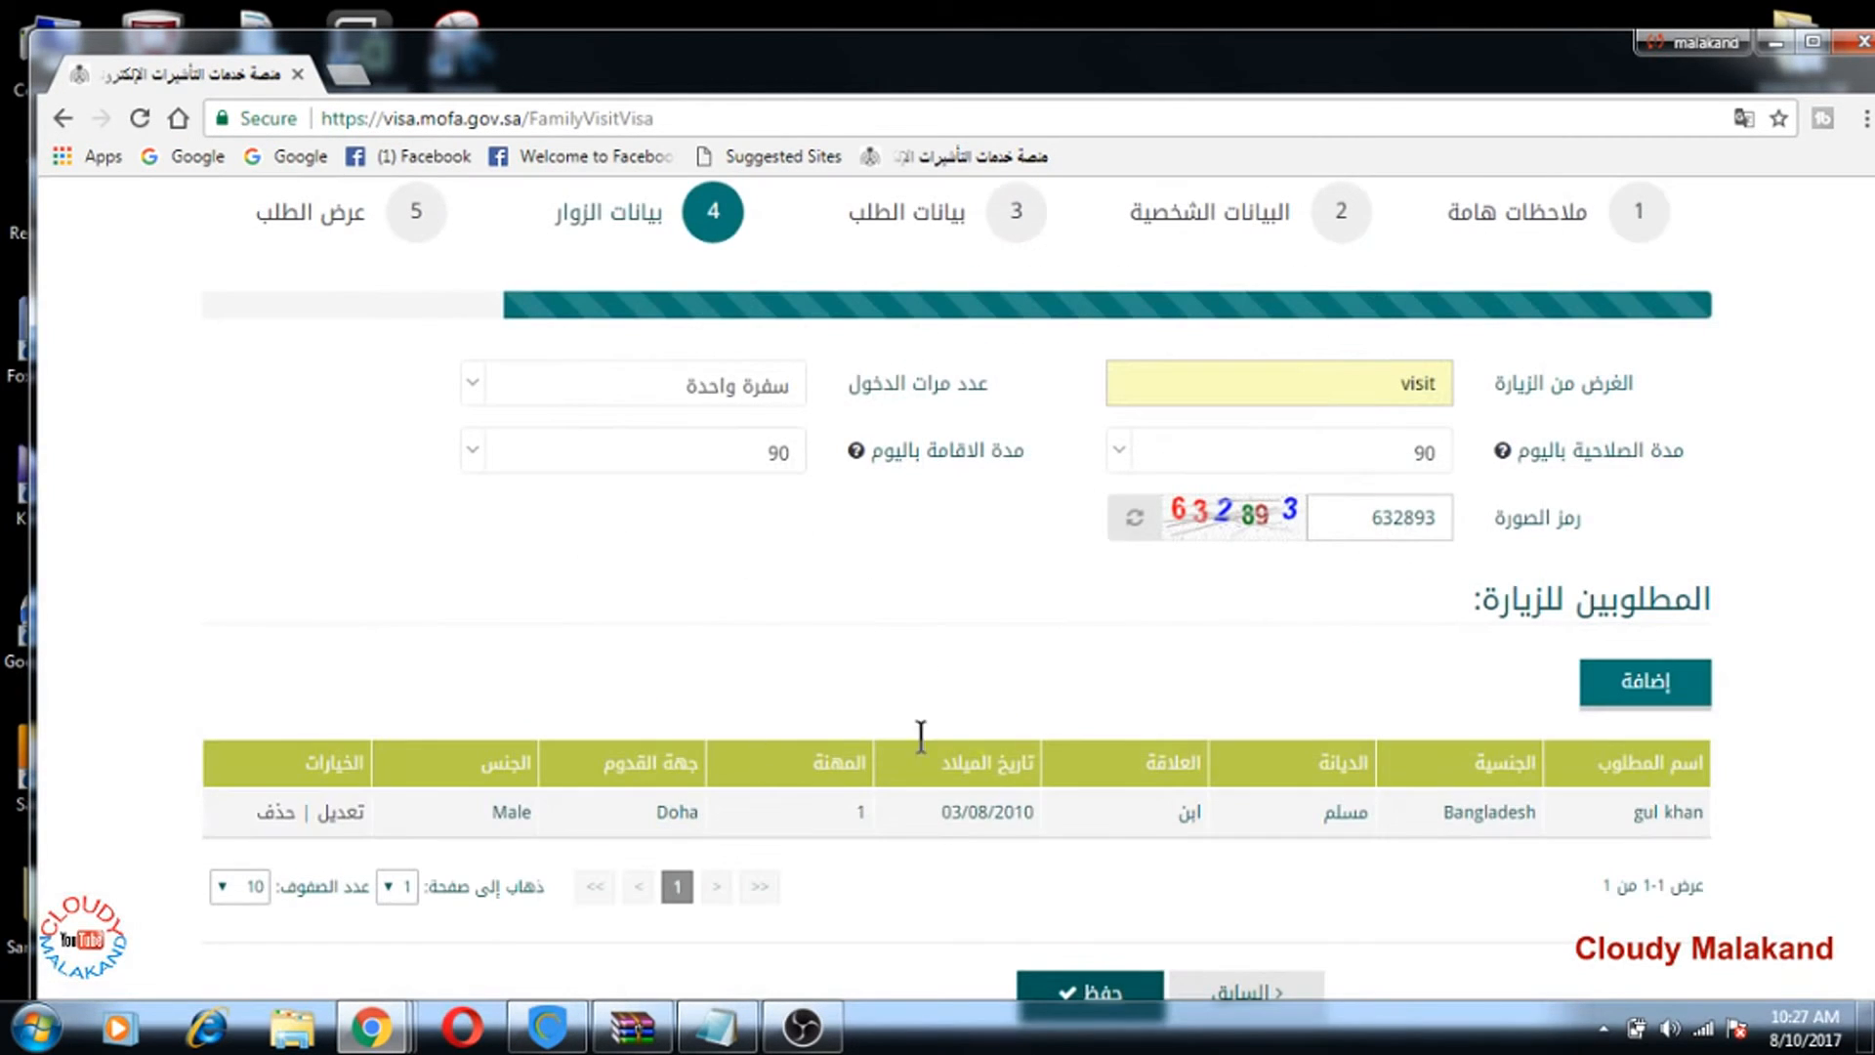
Step: Save the application with the Bangladeshi son as its only visitor
scroll(1209, 648, down, 2)
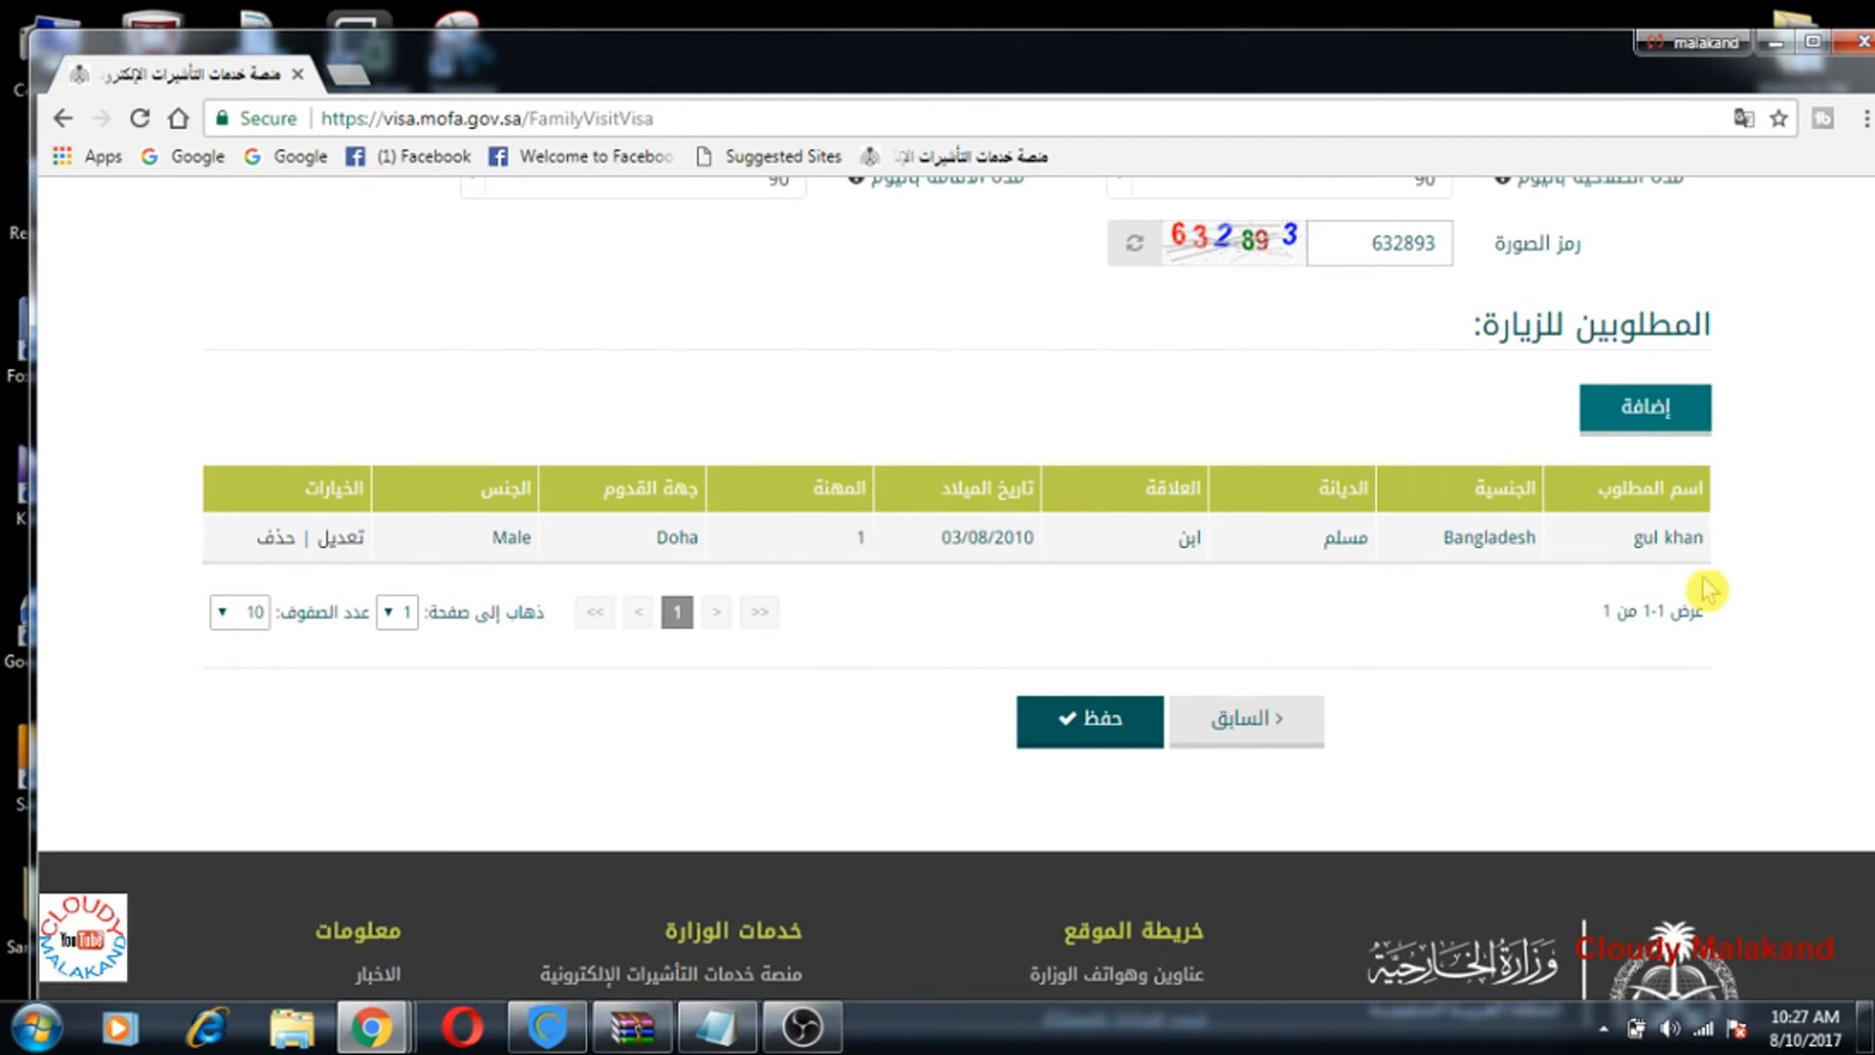
scroll(1518, 594, up, 1)
scroll(1485, 585, up, 2)
scroll(1562, 634, down, 1)
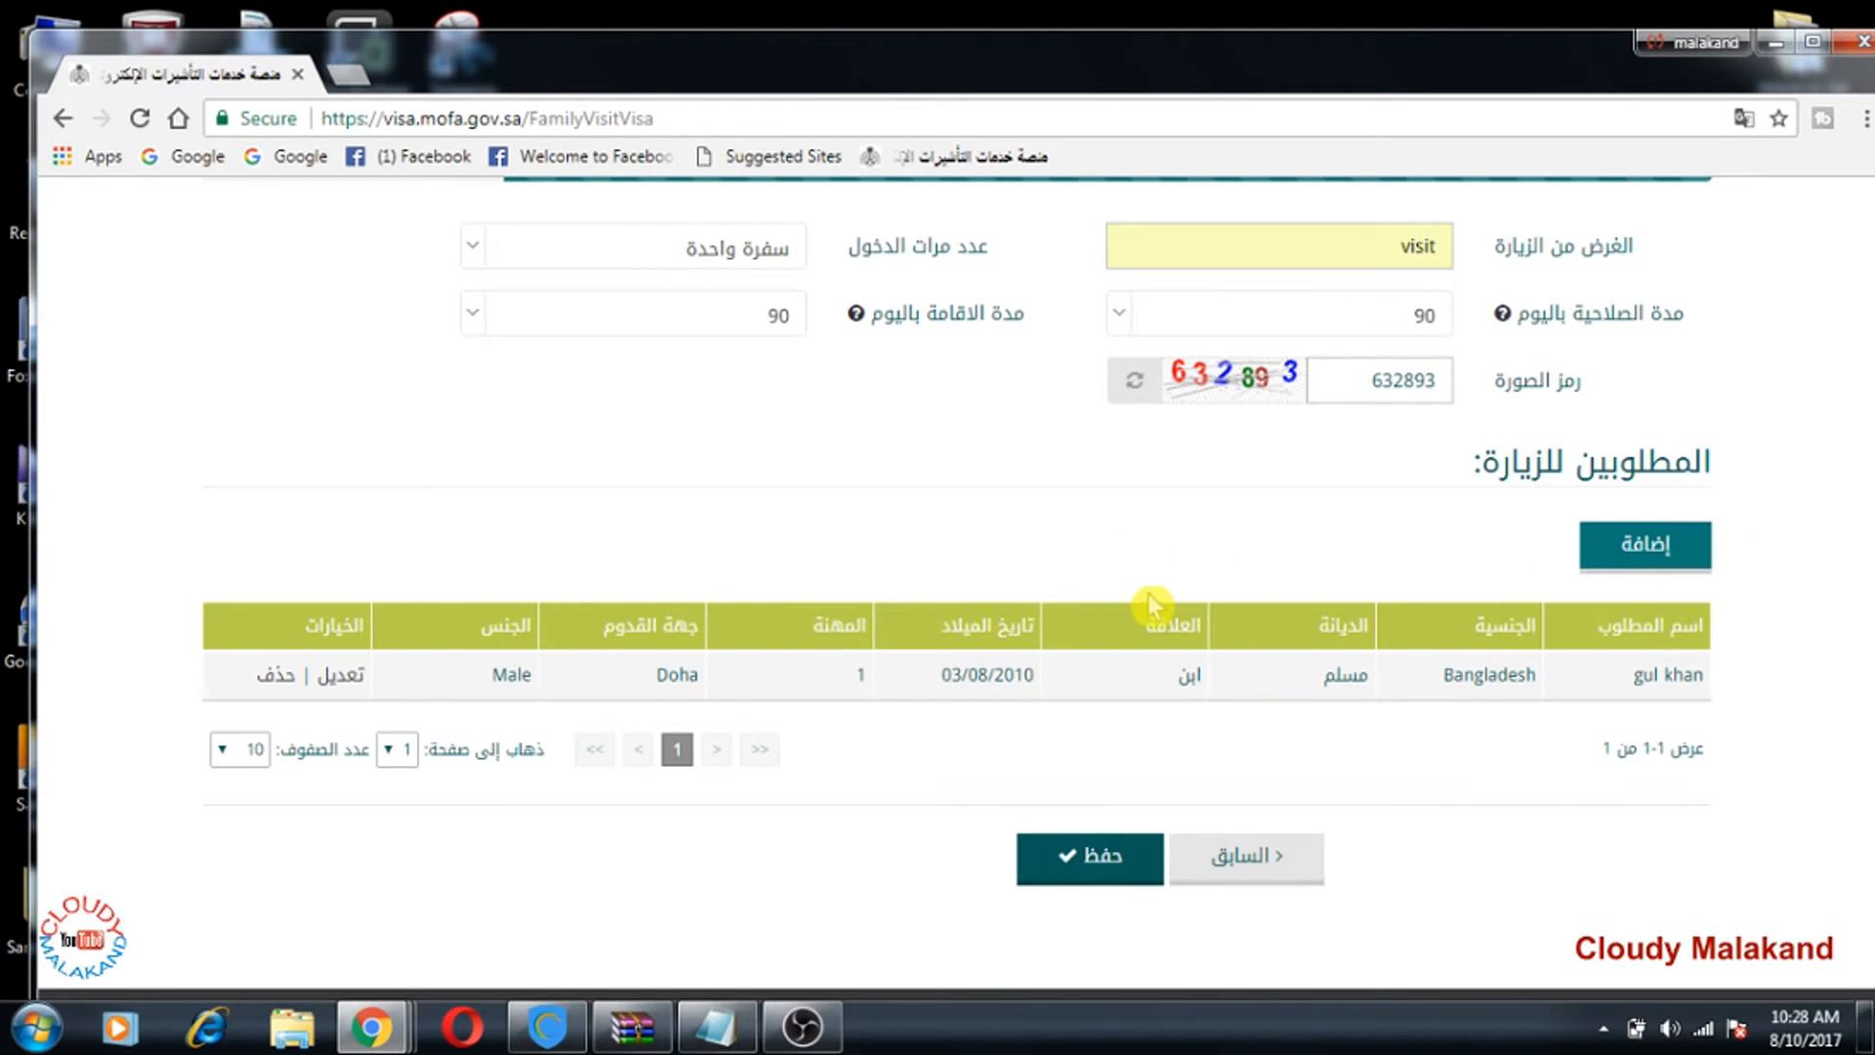
scroll(1308, 537, up, 3)
scroll(1146, 728, down, 4)
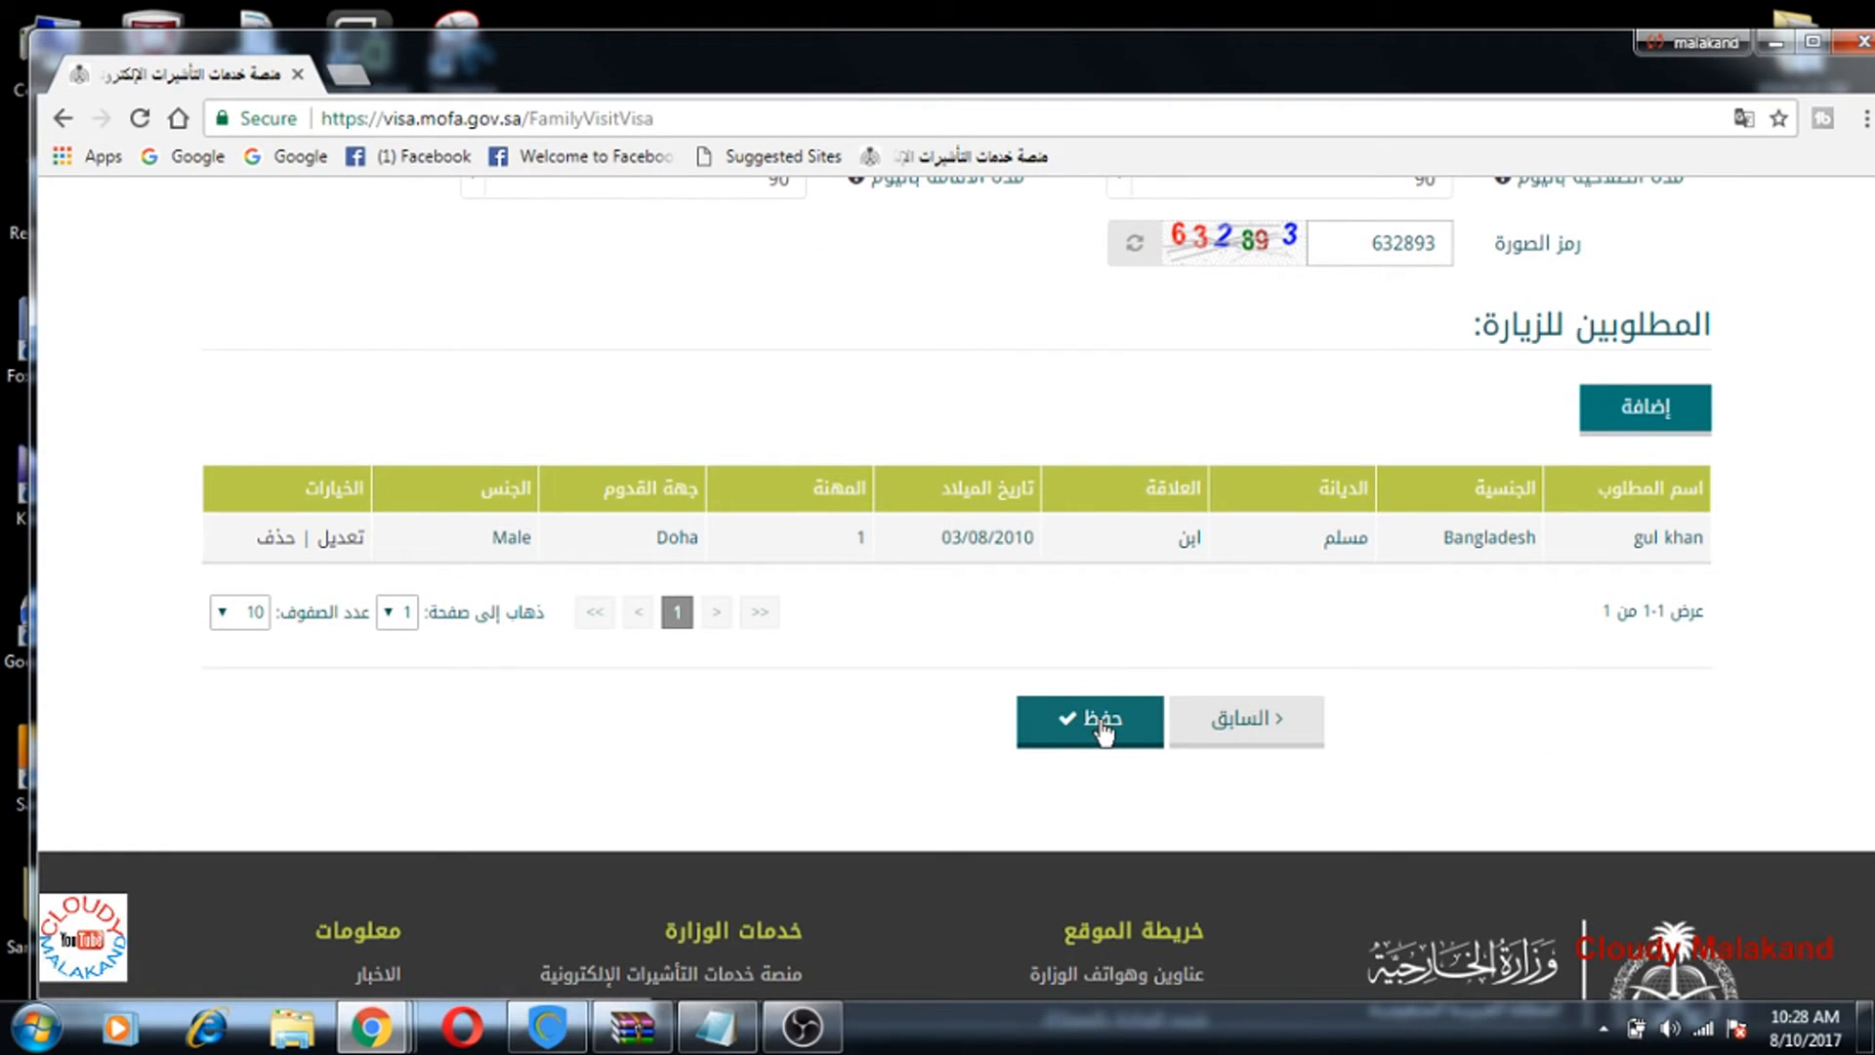
click(1101, 723)
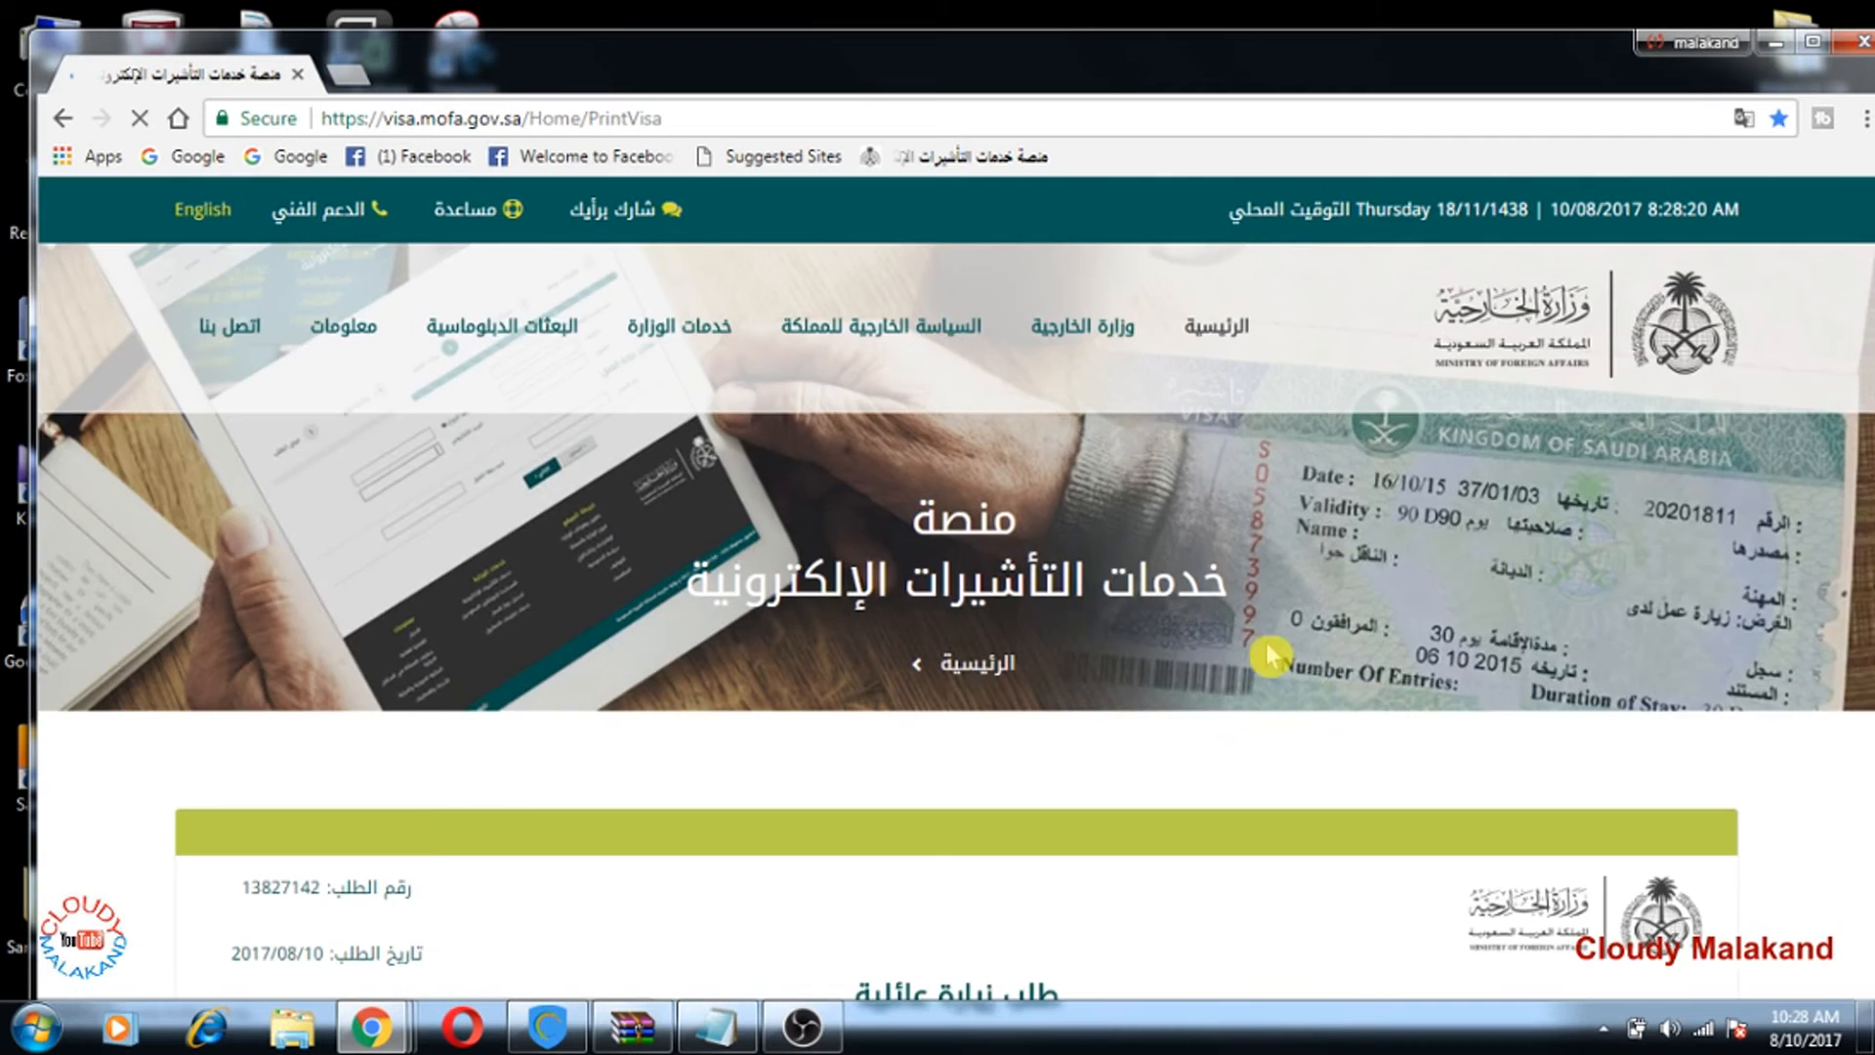
scroll(1269, 649, down, 3)
scroll(1282, 591, down, 3)
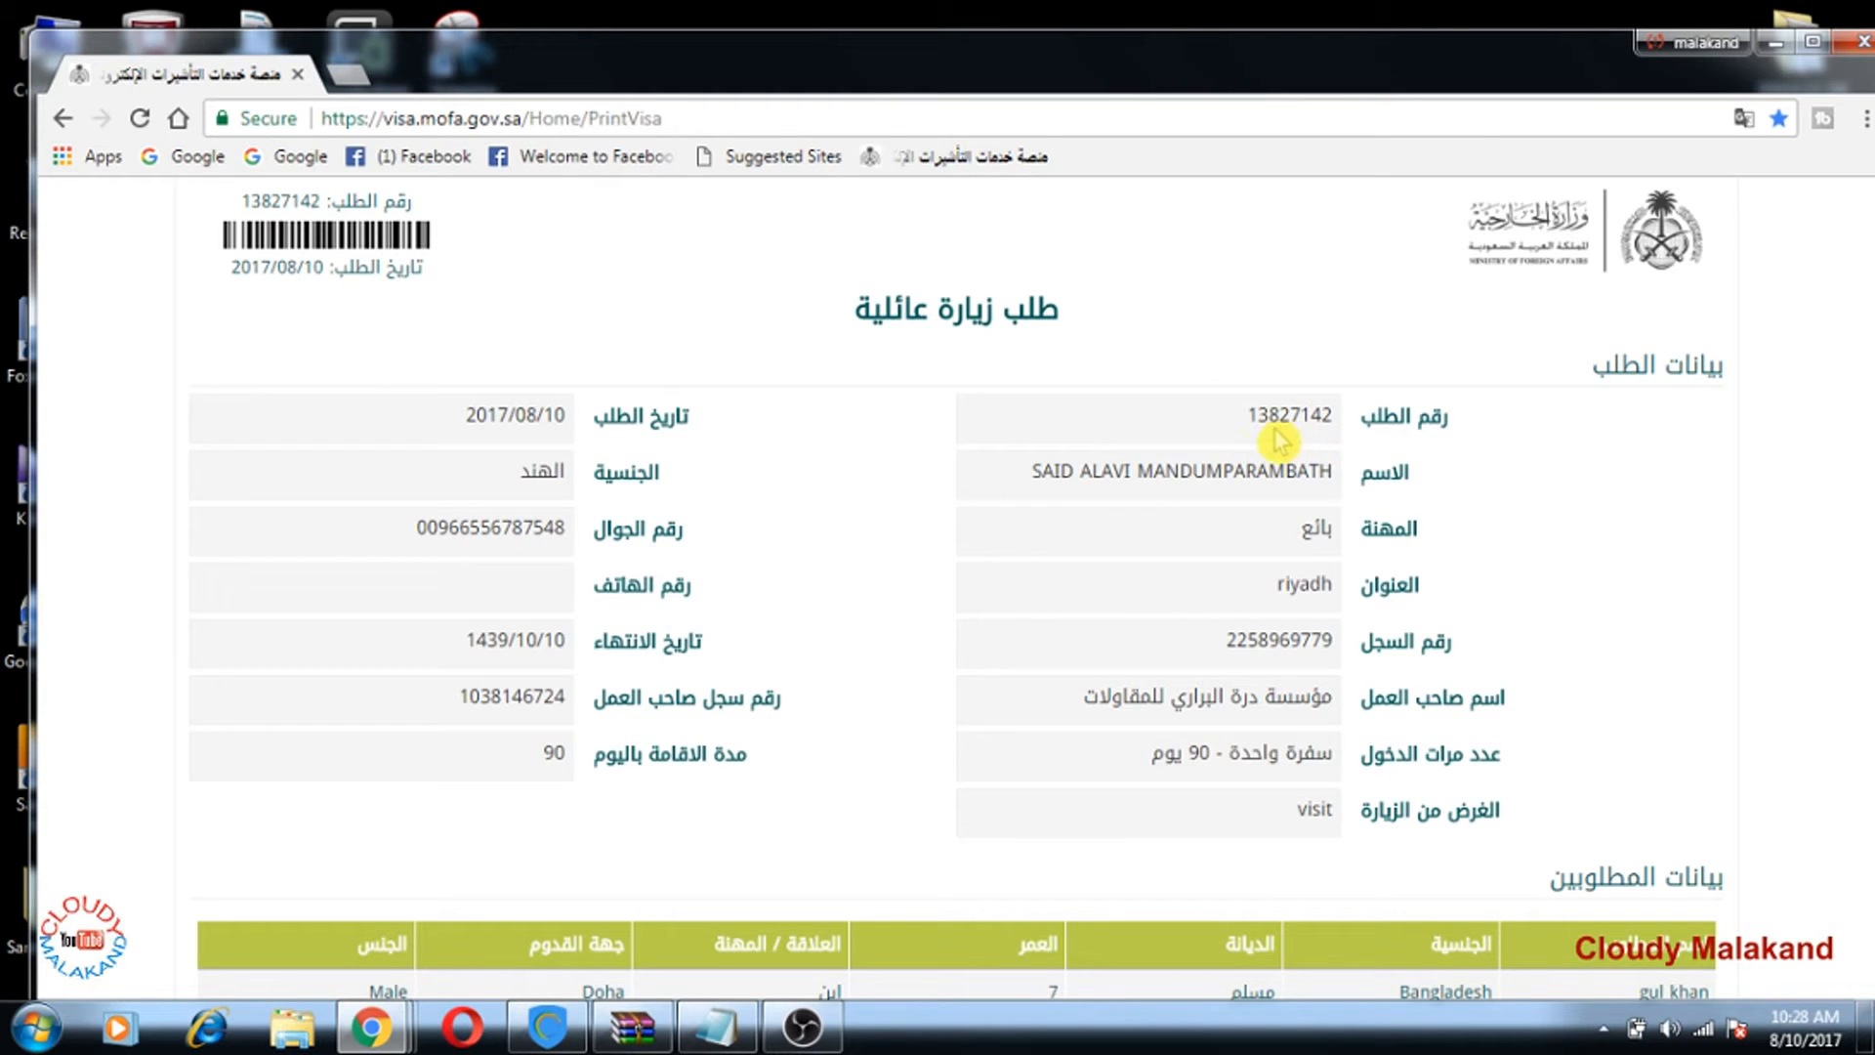
scroll(547, 385, up, 2)
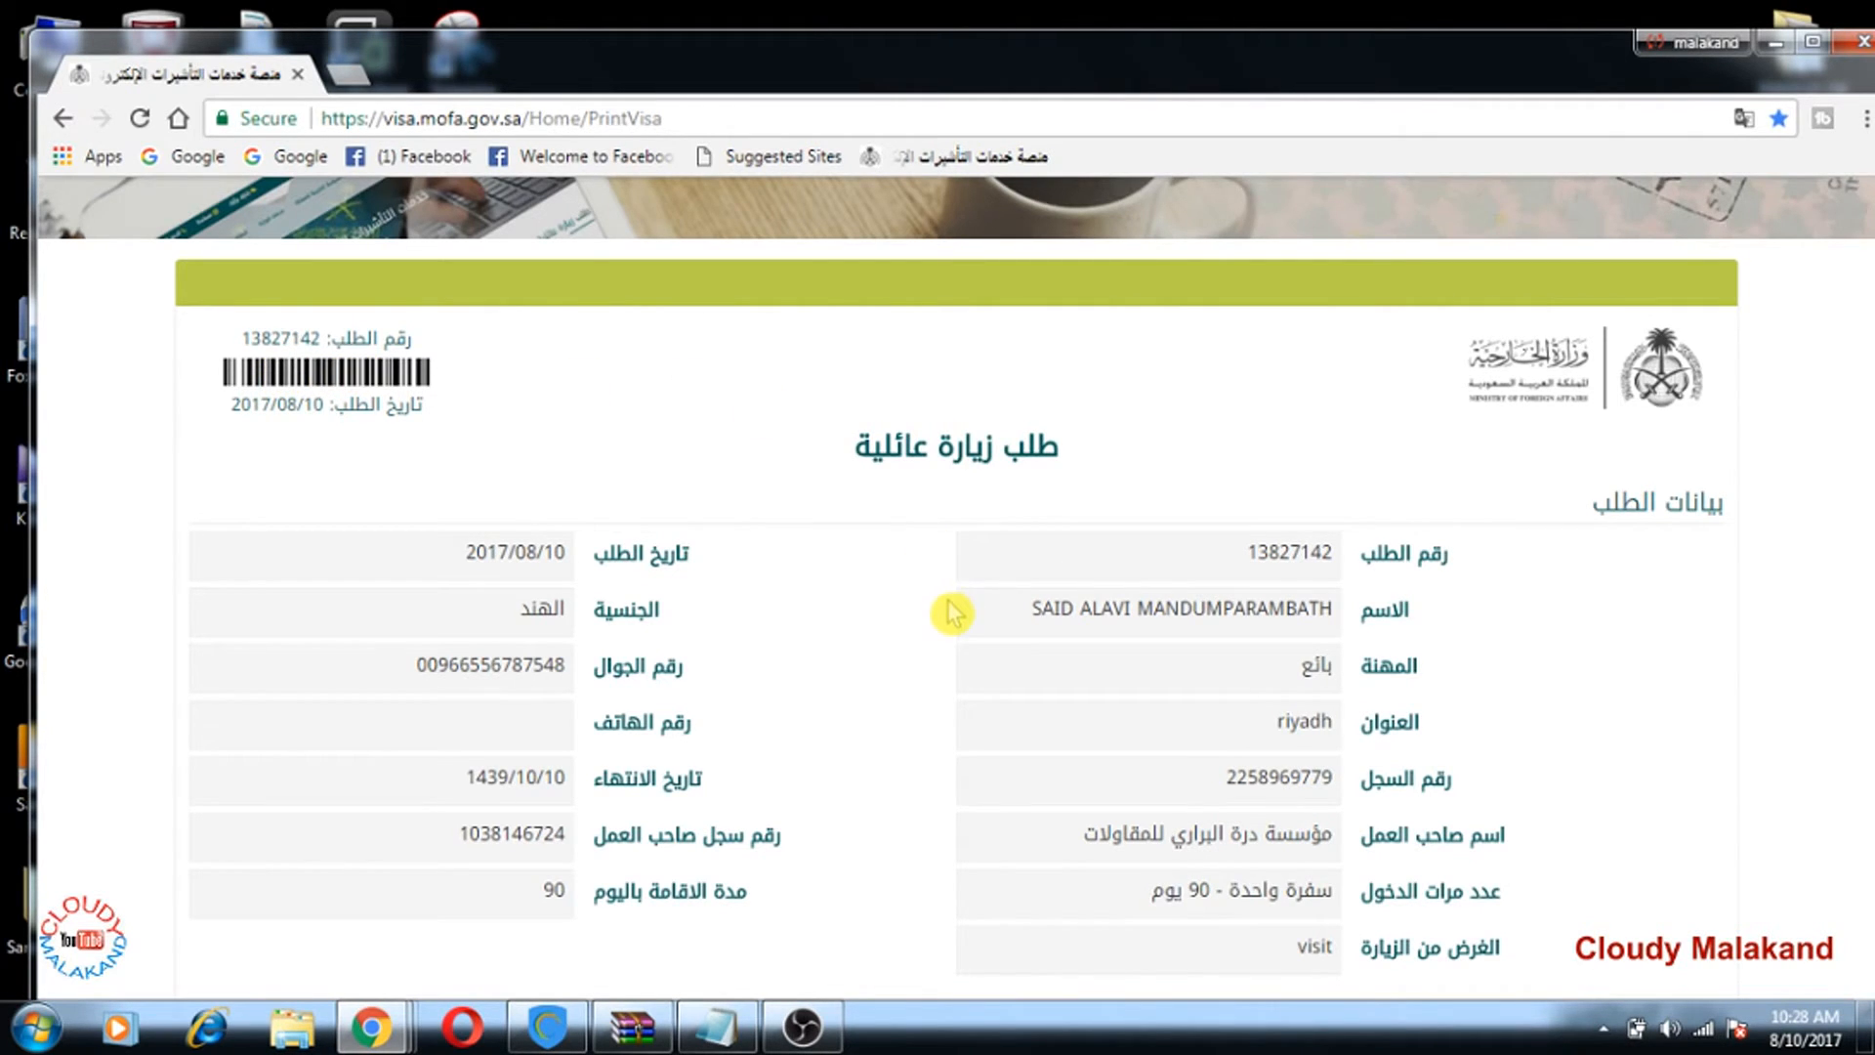
scroll(952, 615, down, 2)
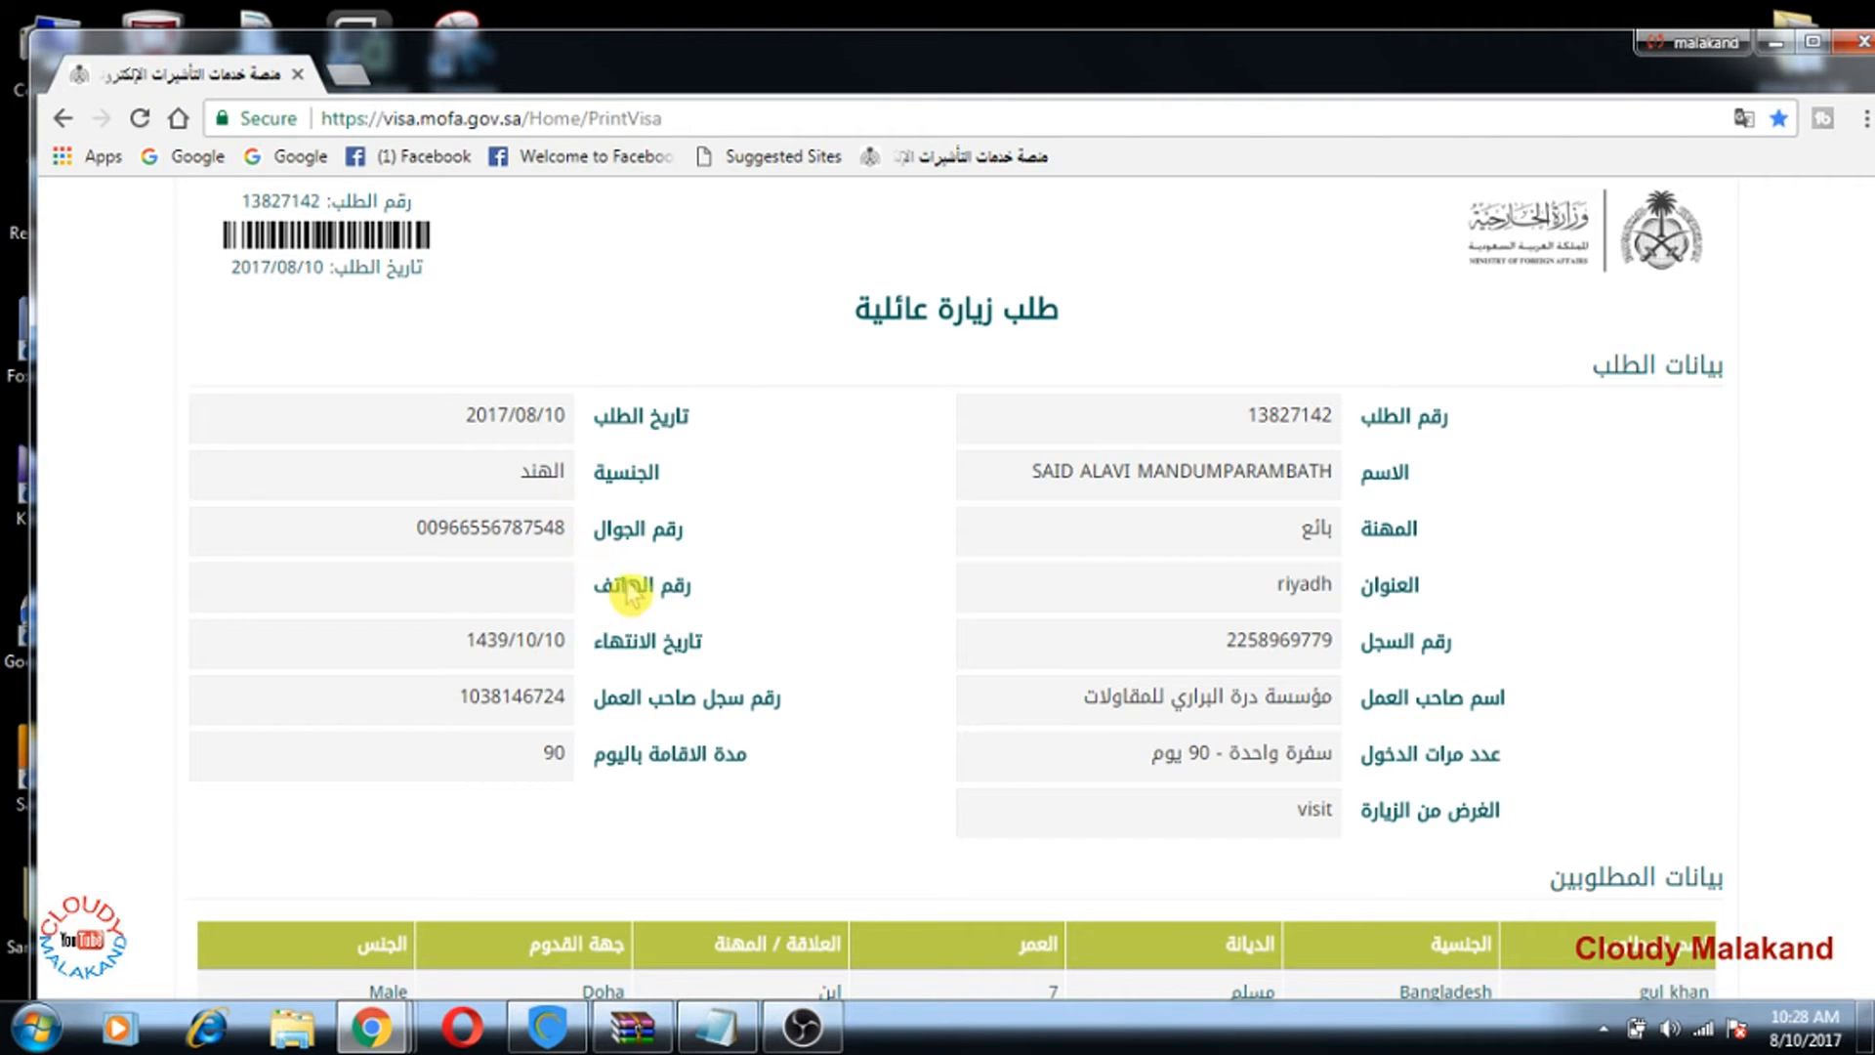
scroll(829, 582, down, 1)
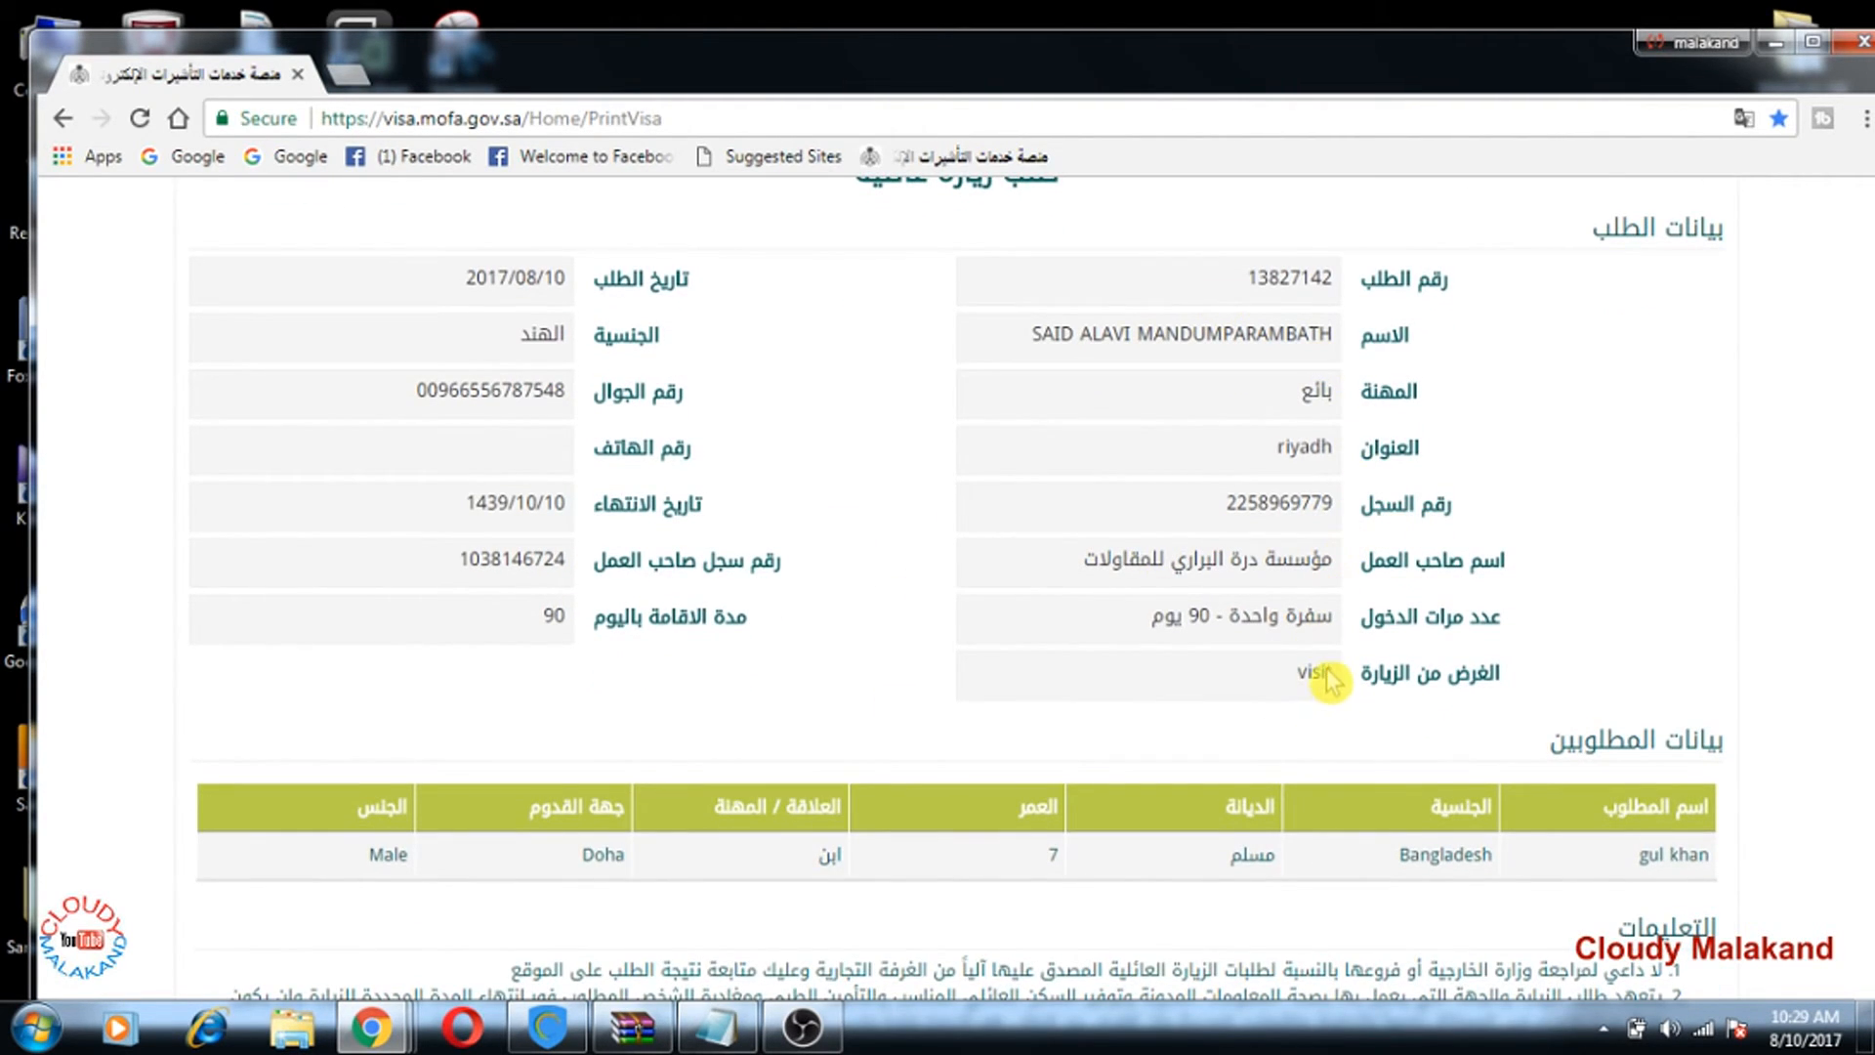
scroll(1319, 671, down, 2)
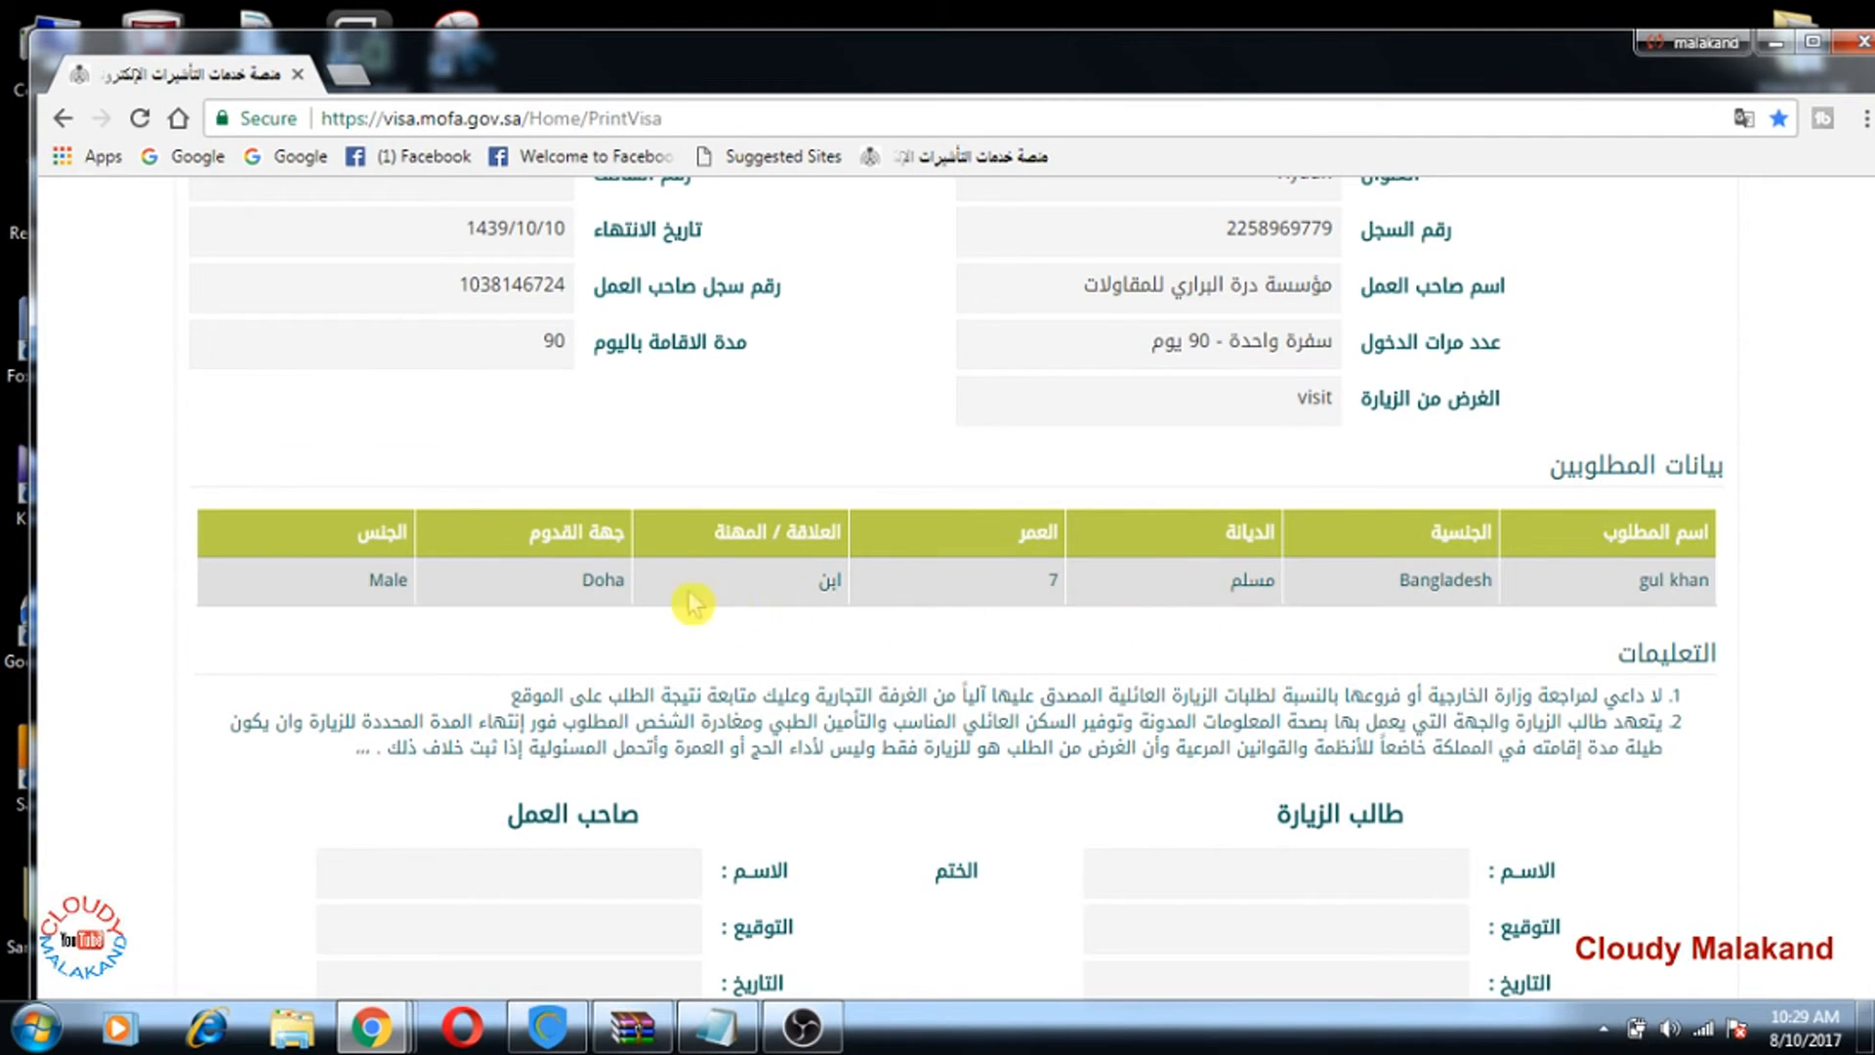
scroll(660, 640, down, 4)
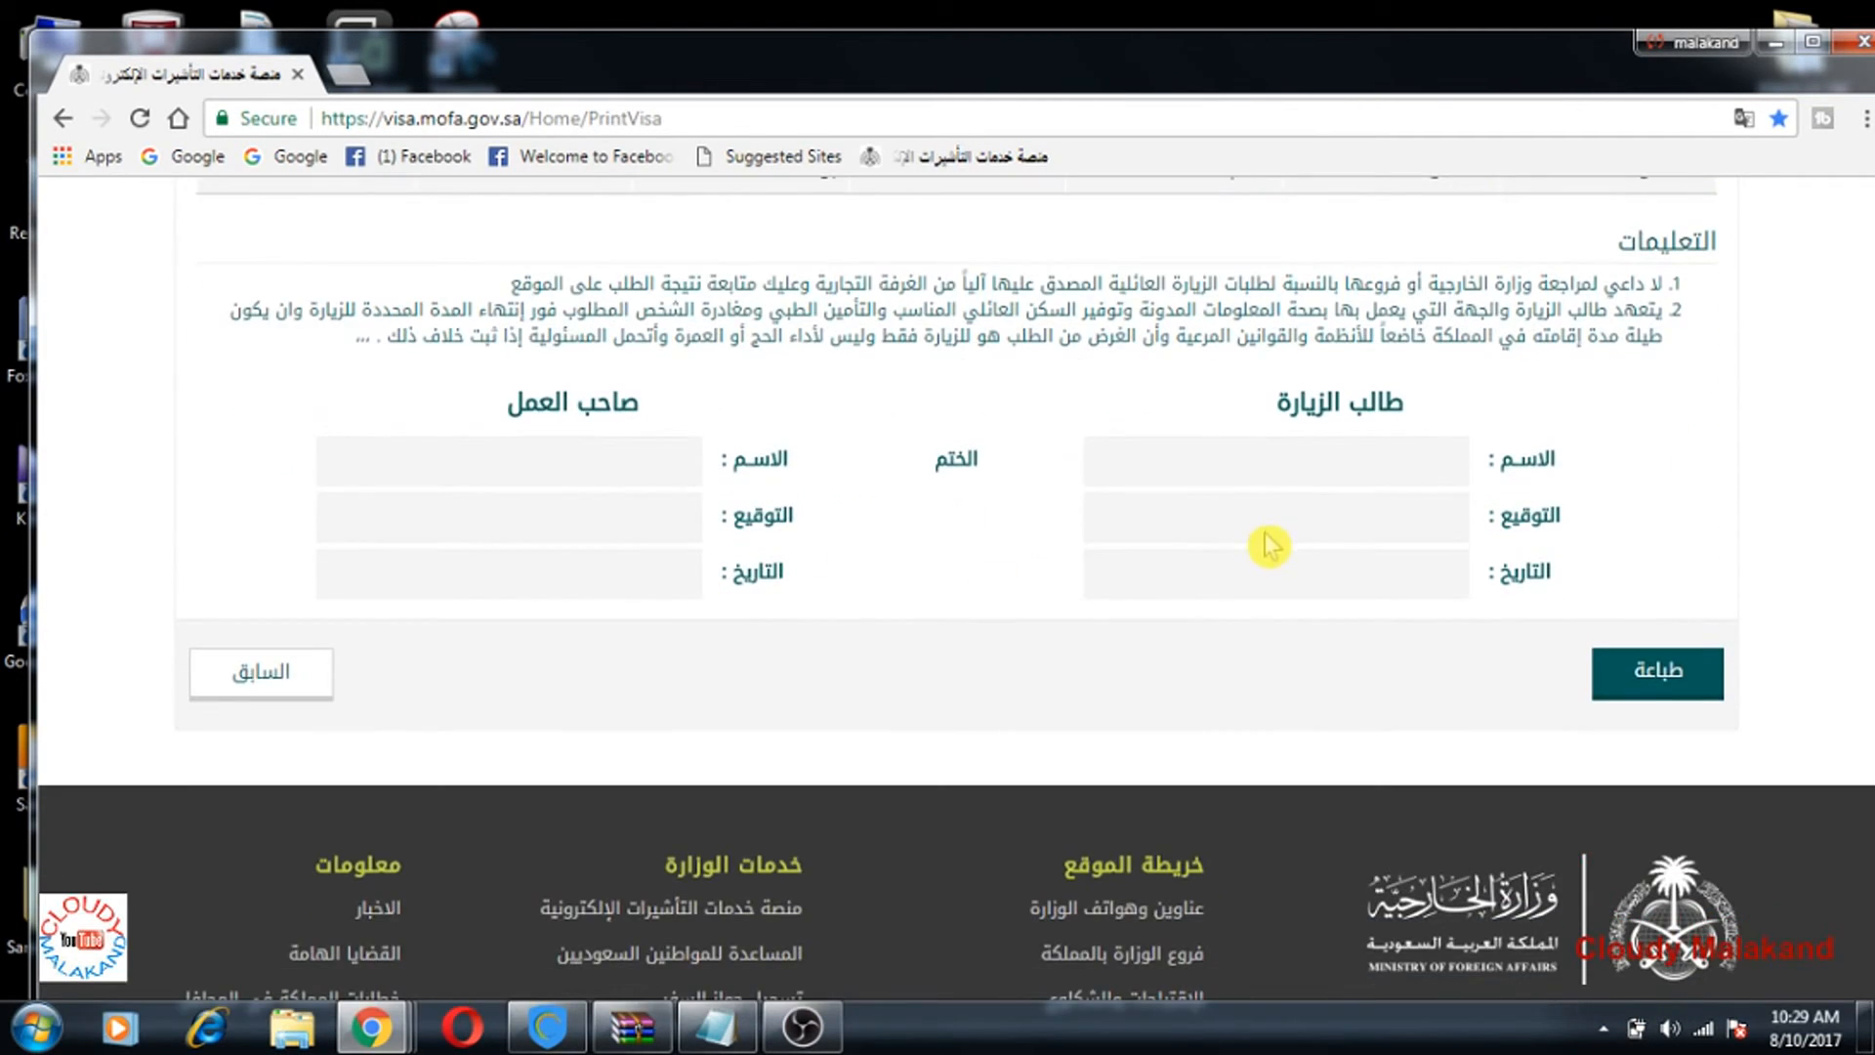
scroll(1276, 625, up, 2)
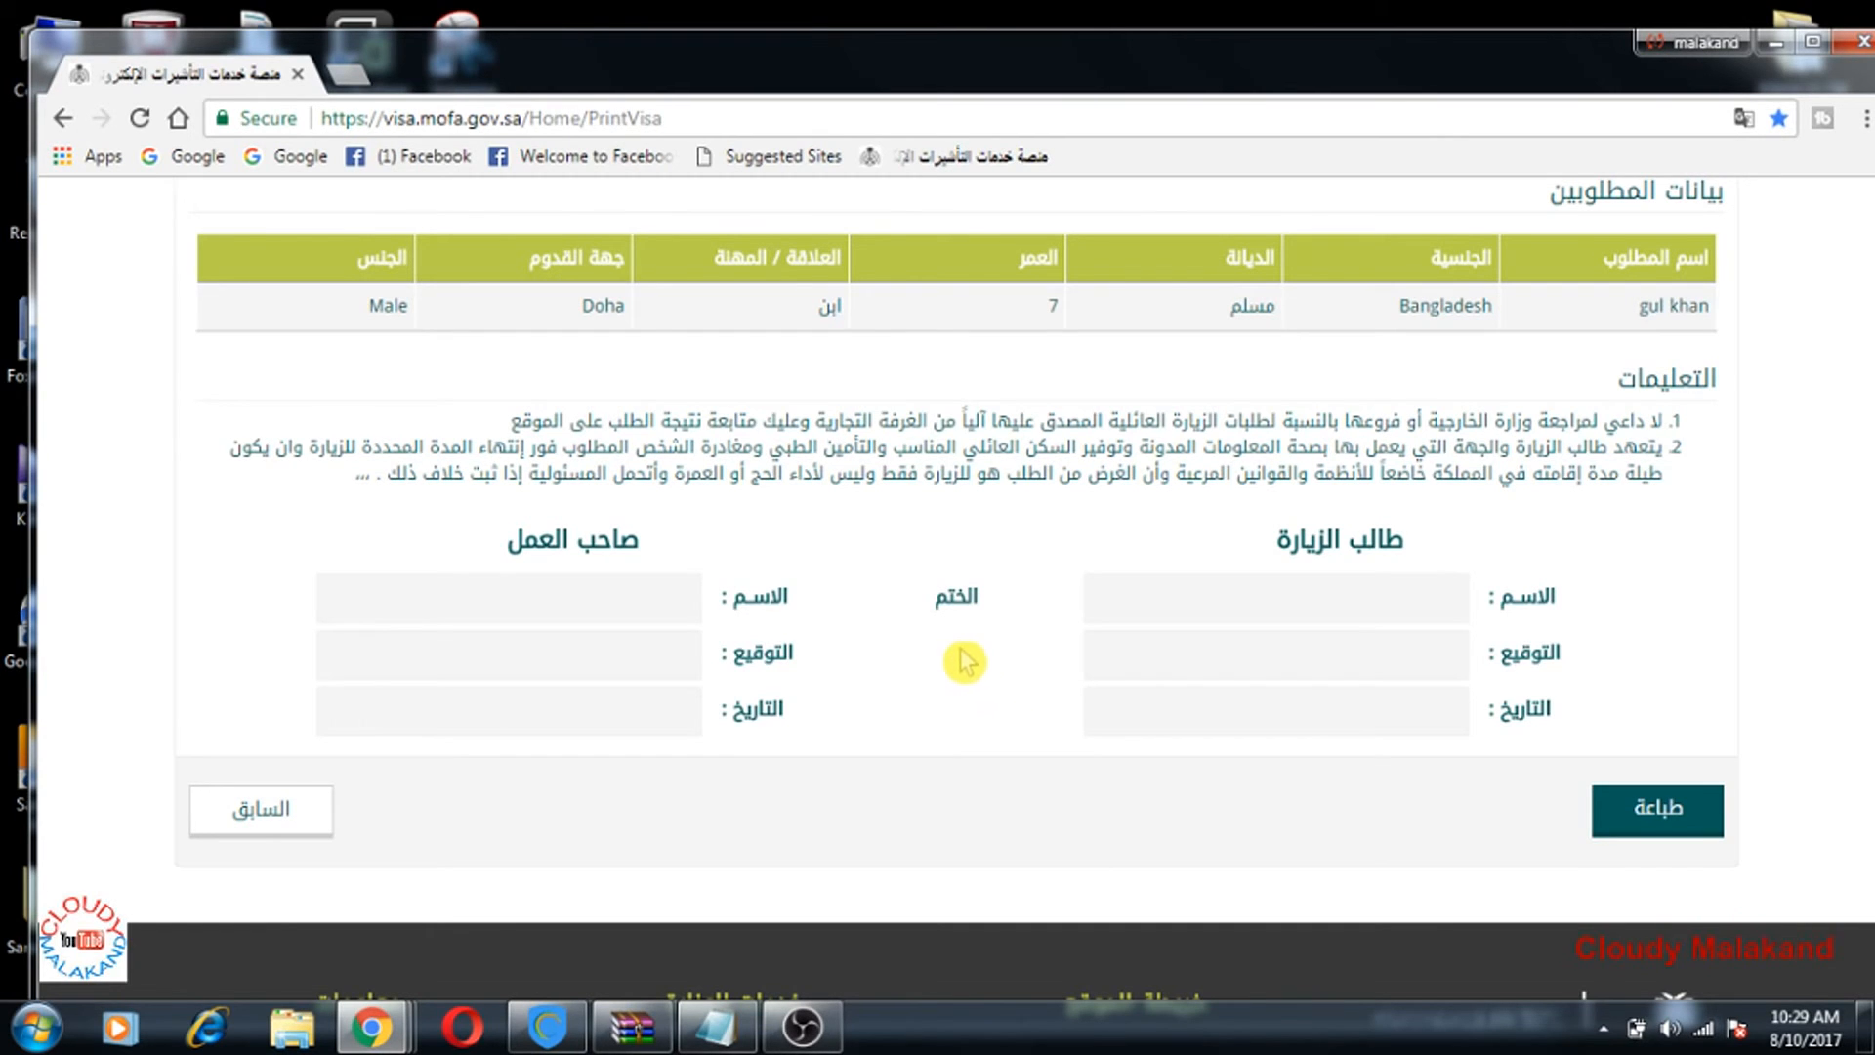
scroll(986, 707, up, 1)
scroll(986, 713, up, 1)
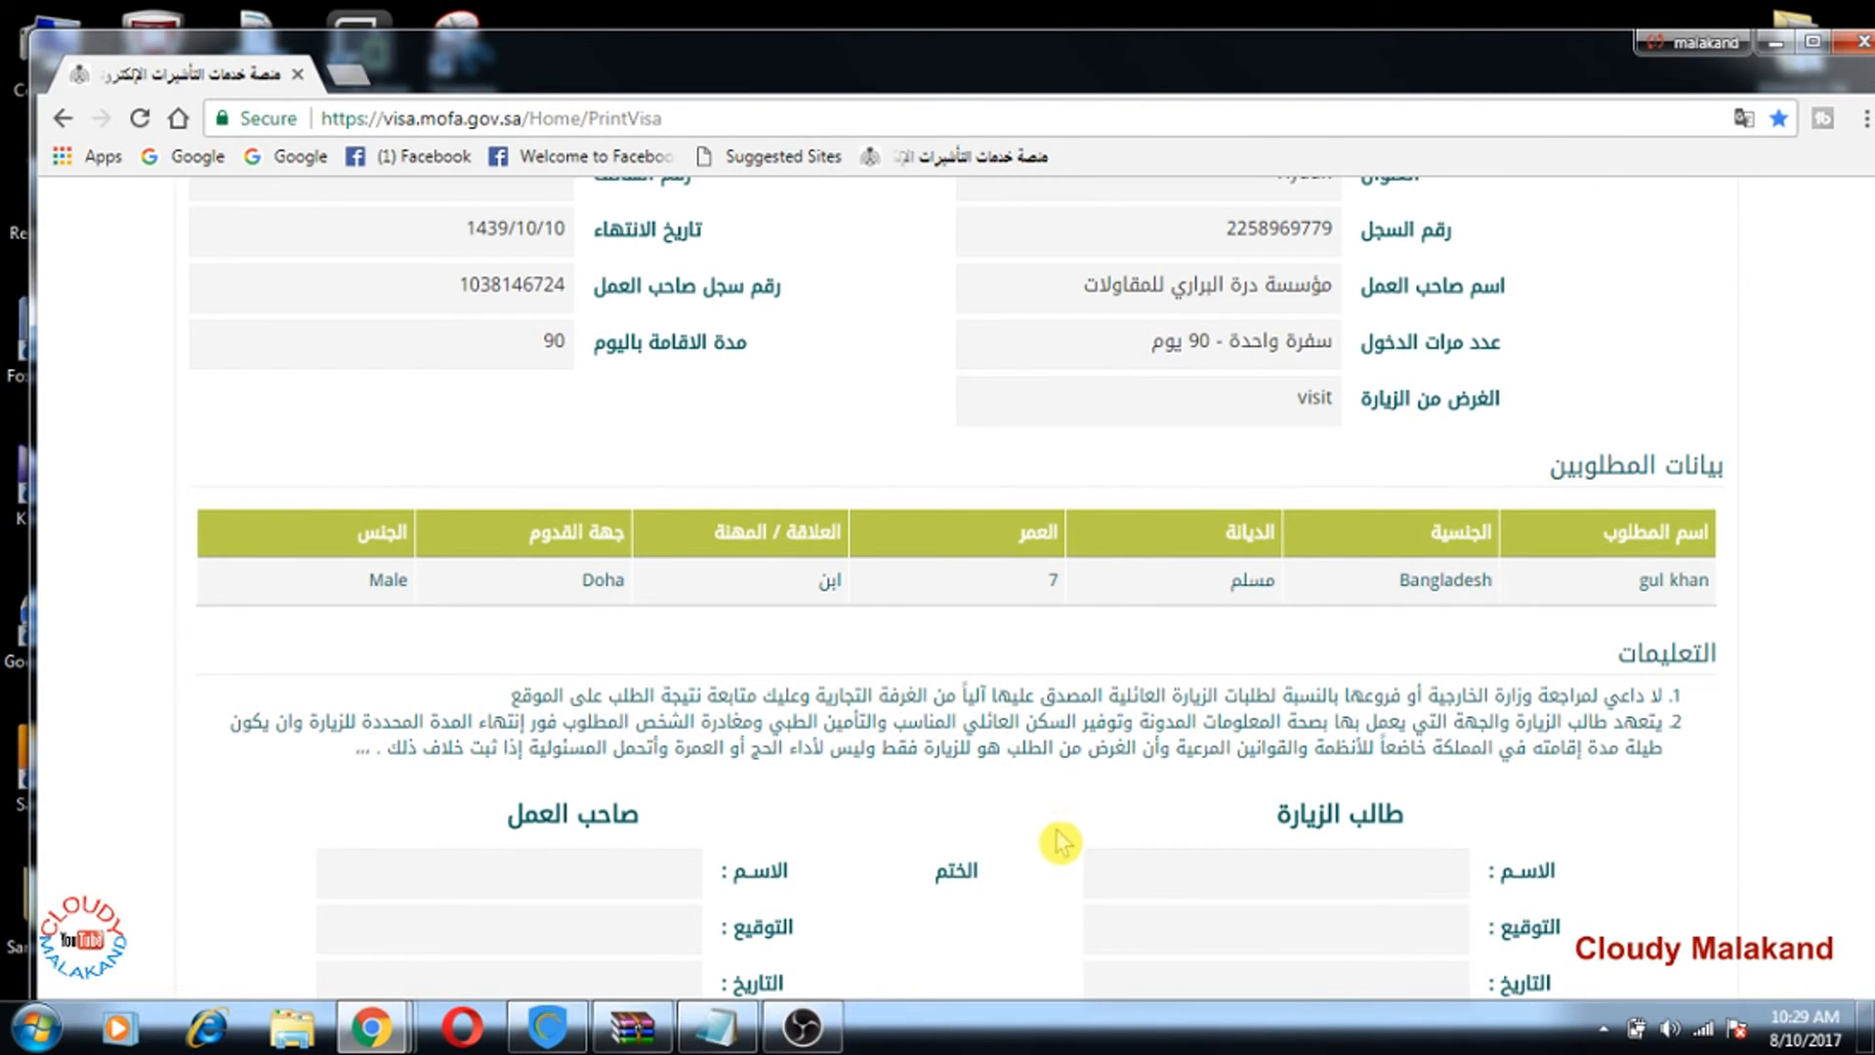
scroll(1062, 837, down, 2)
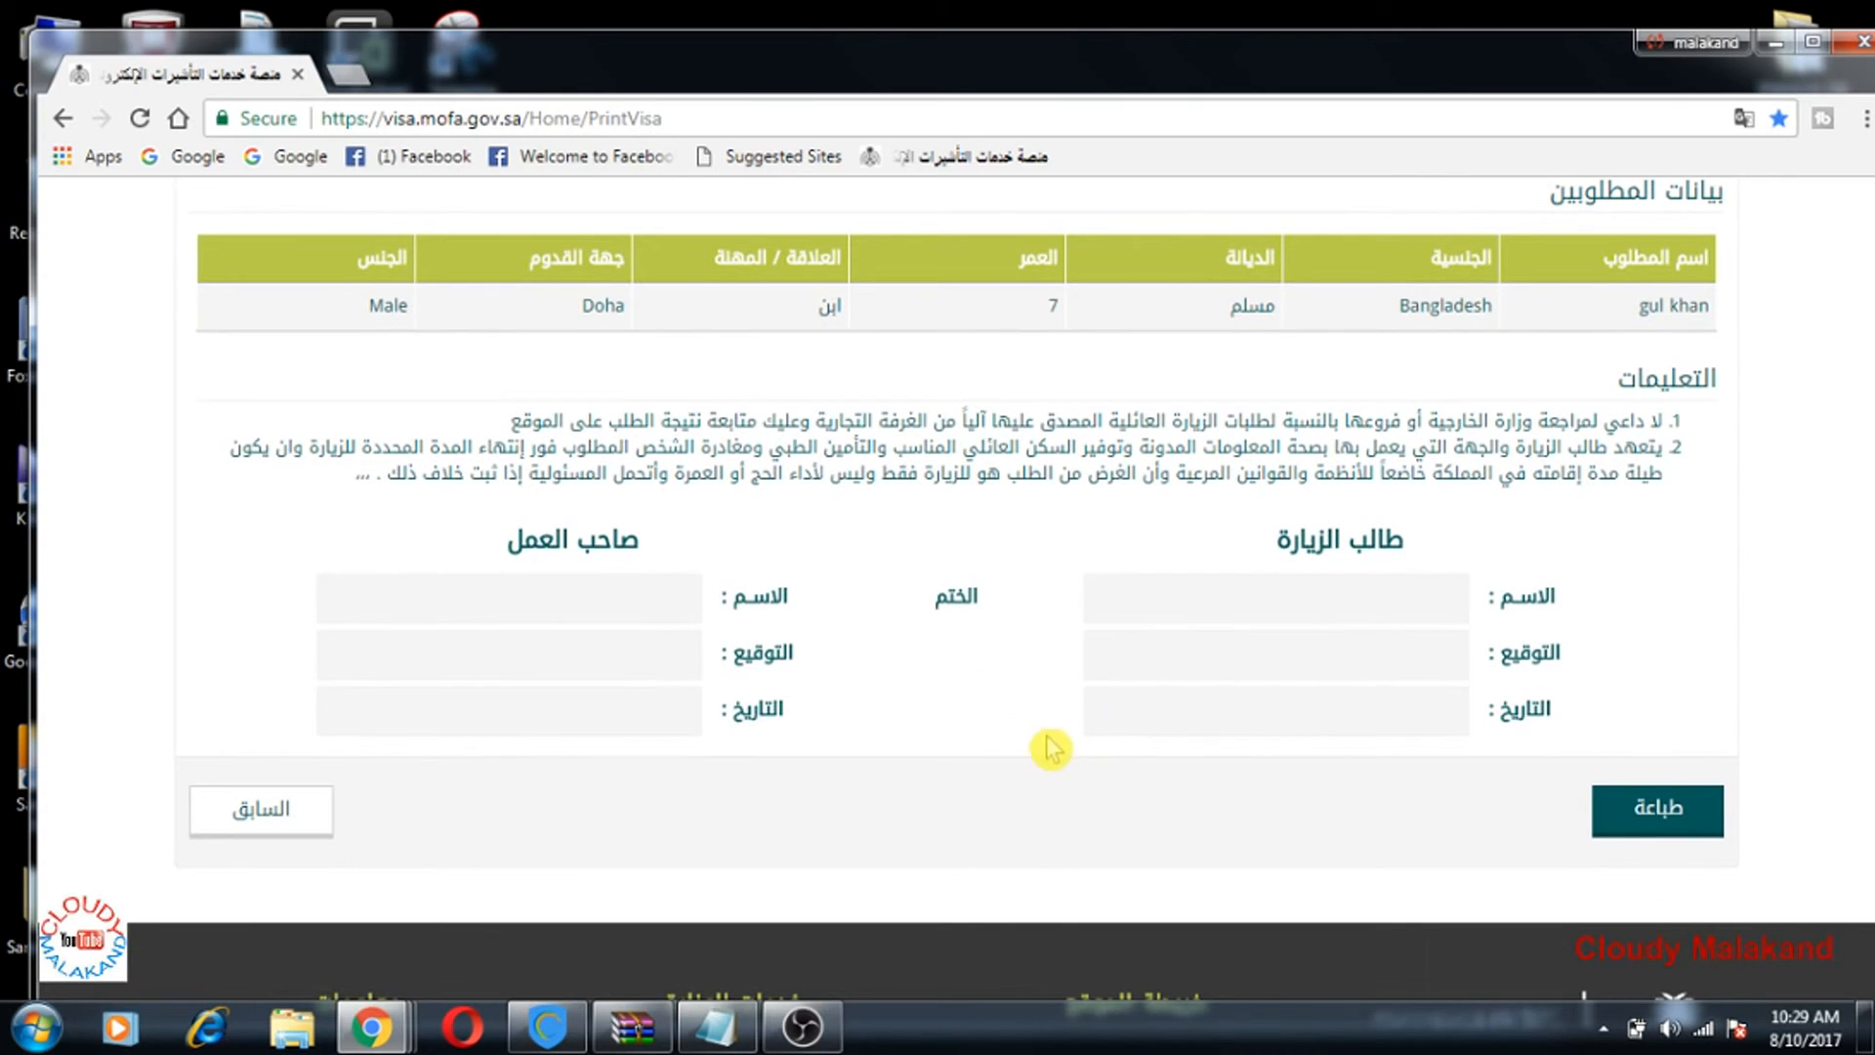
scroll(1074, 691, up, 1)
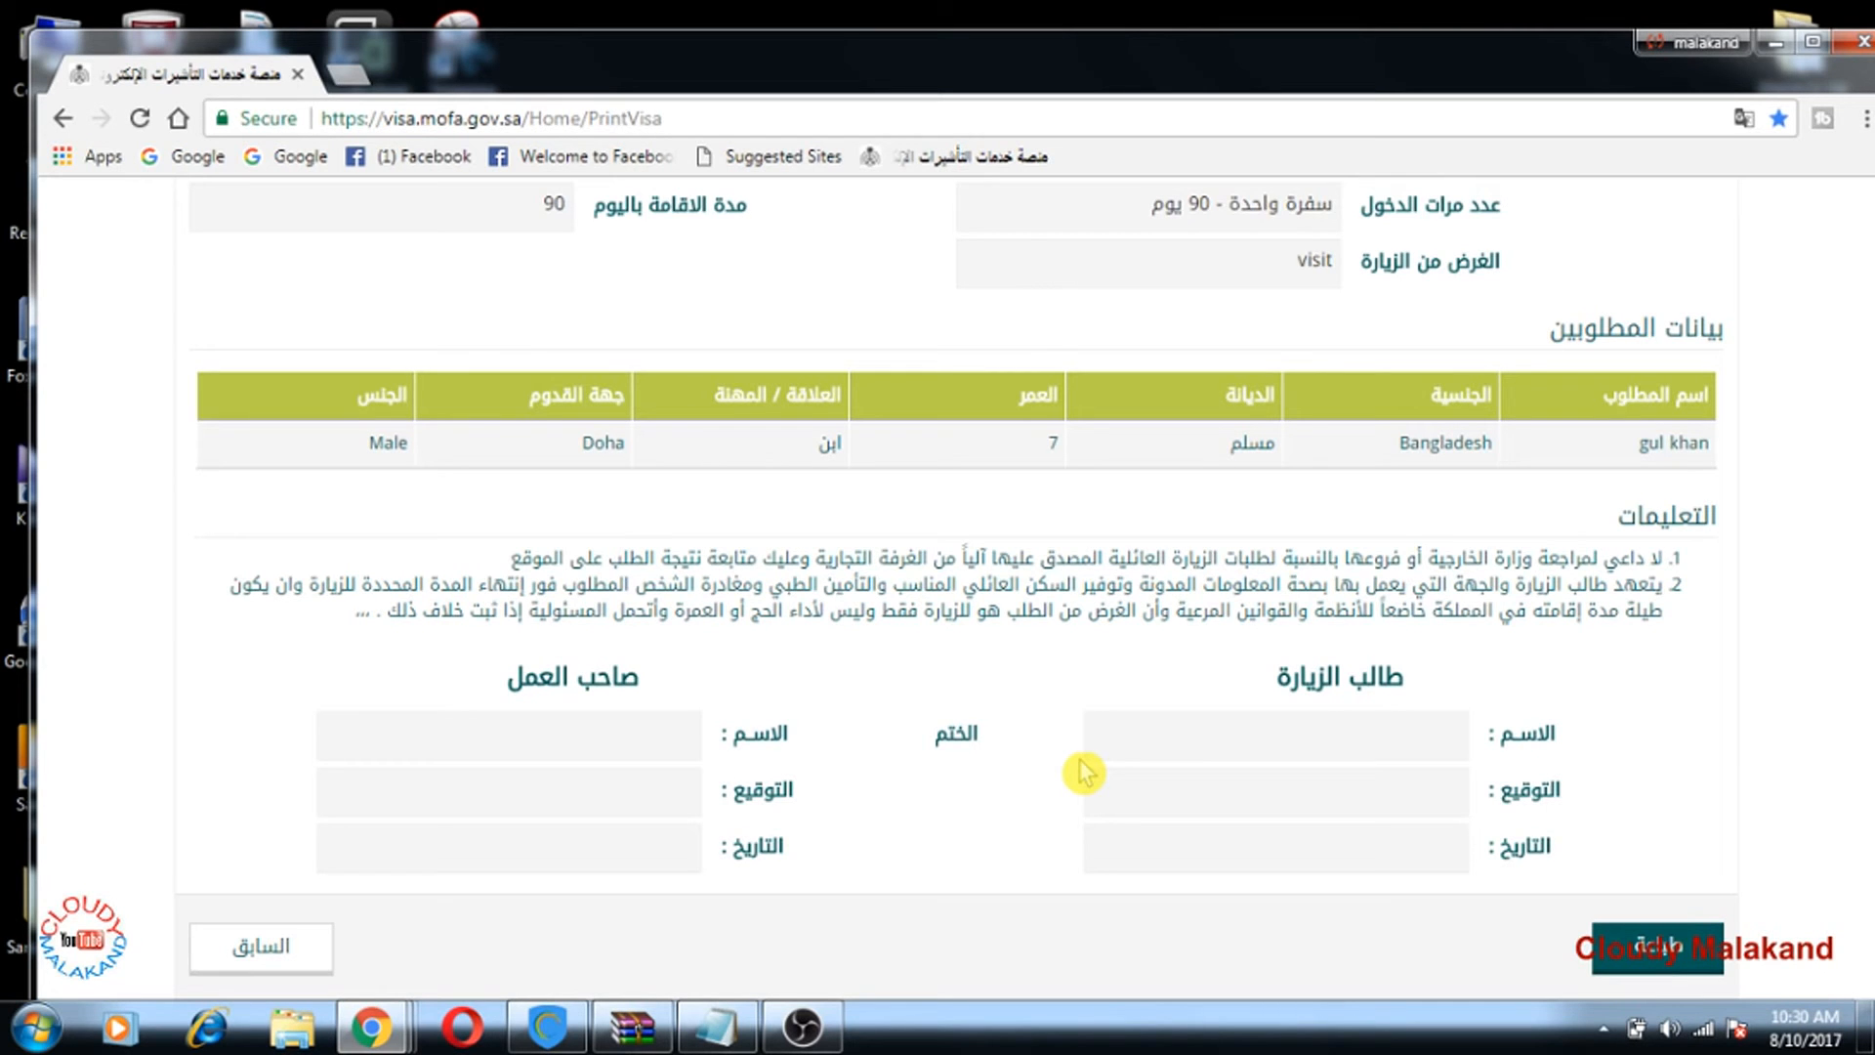
scroll(1054, 732, up, 2)
scroll(1042, 758, up, 3)
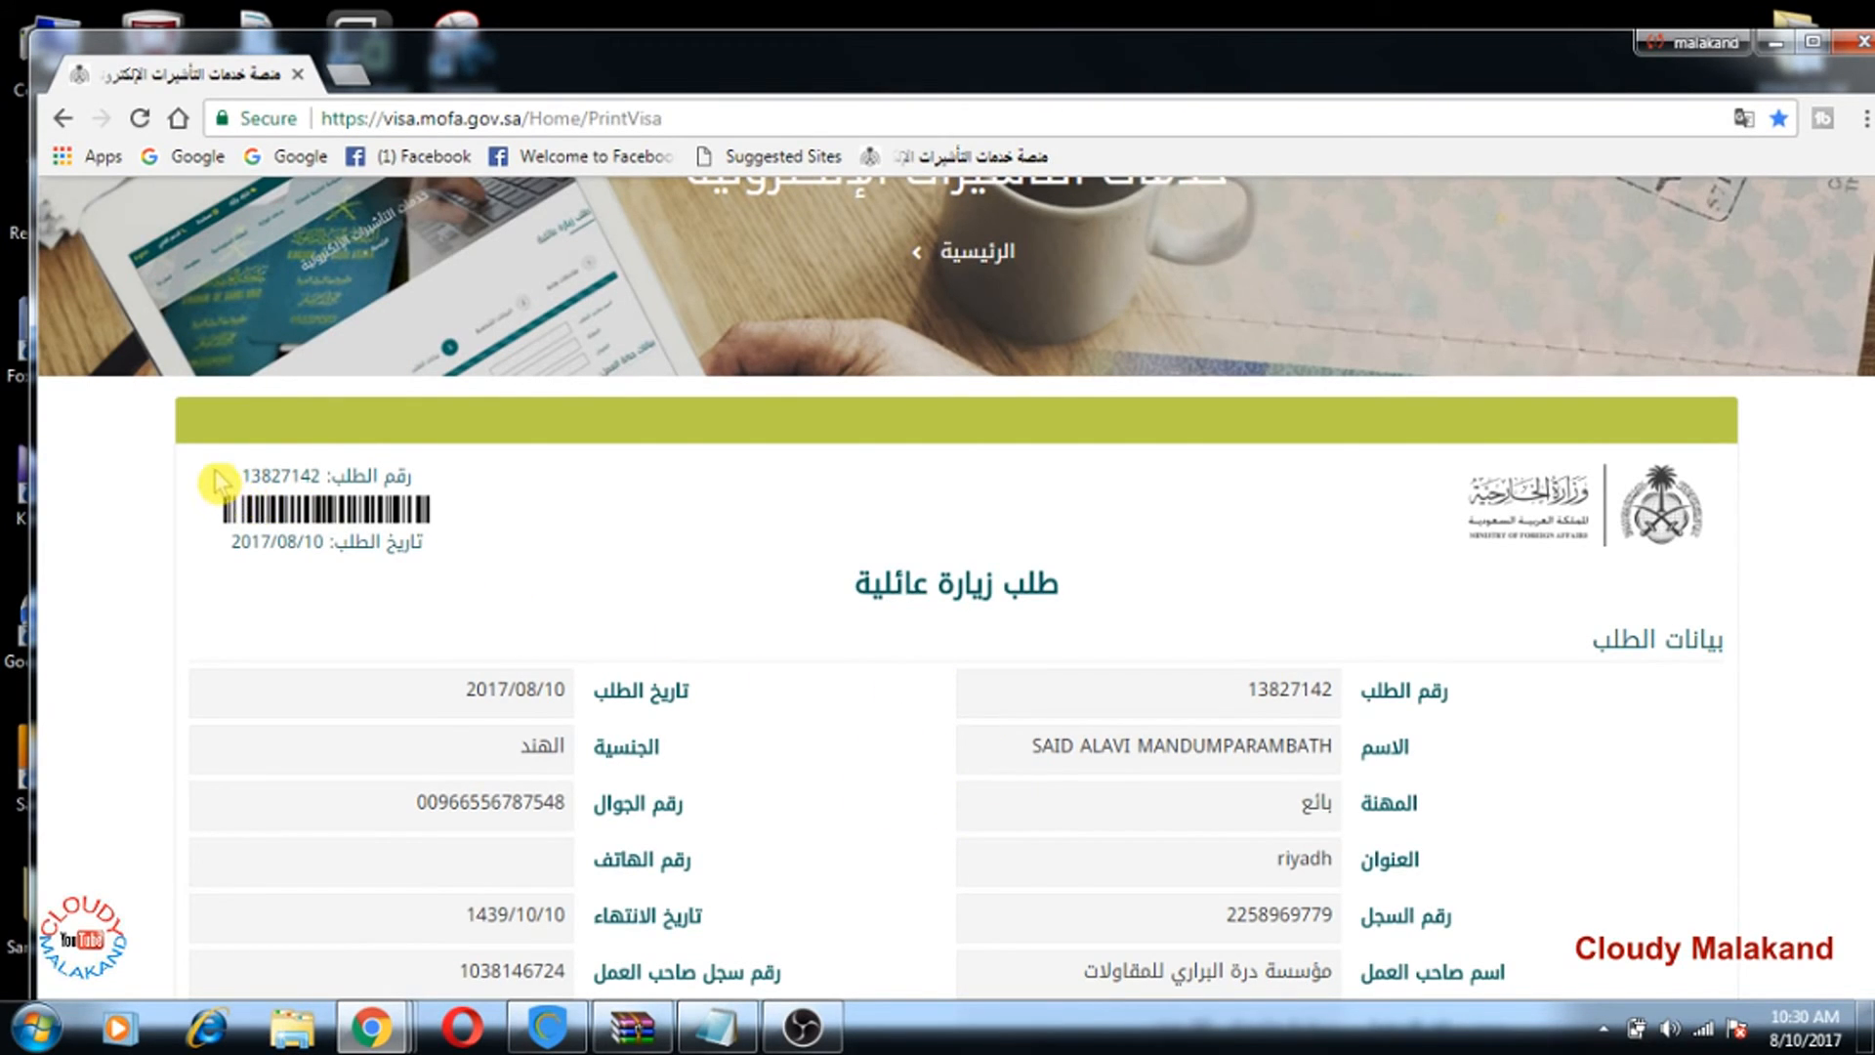
Step: Select the request number at the top of the printable form and copy it
drag(243, 483, 247, 471)
click(243, 481)
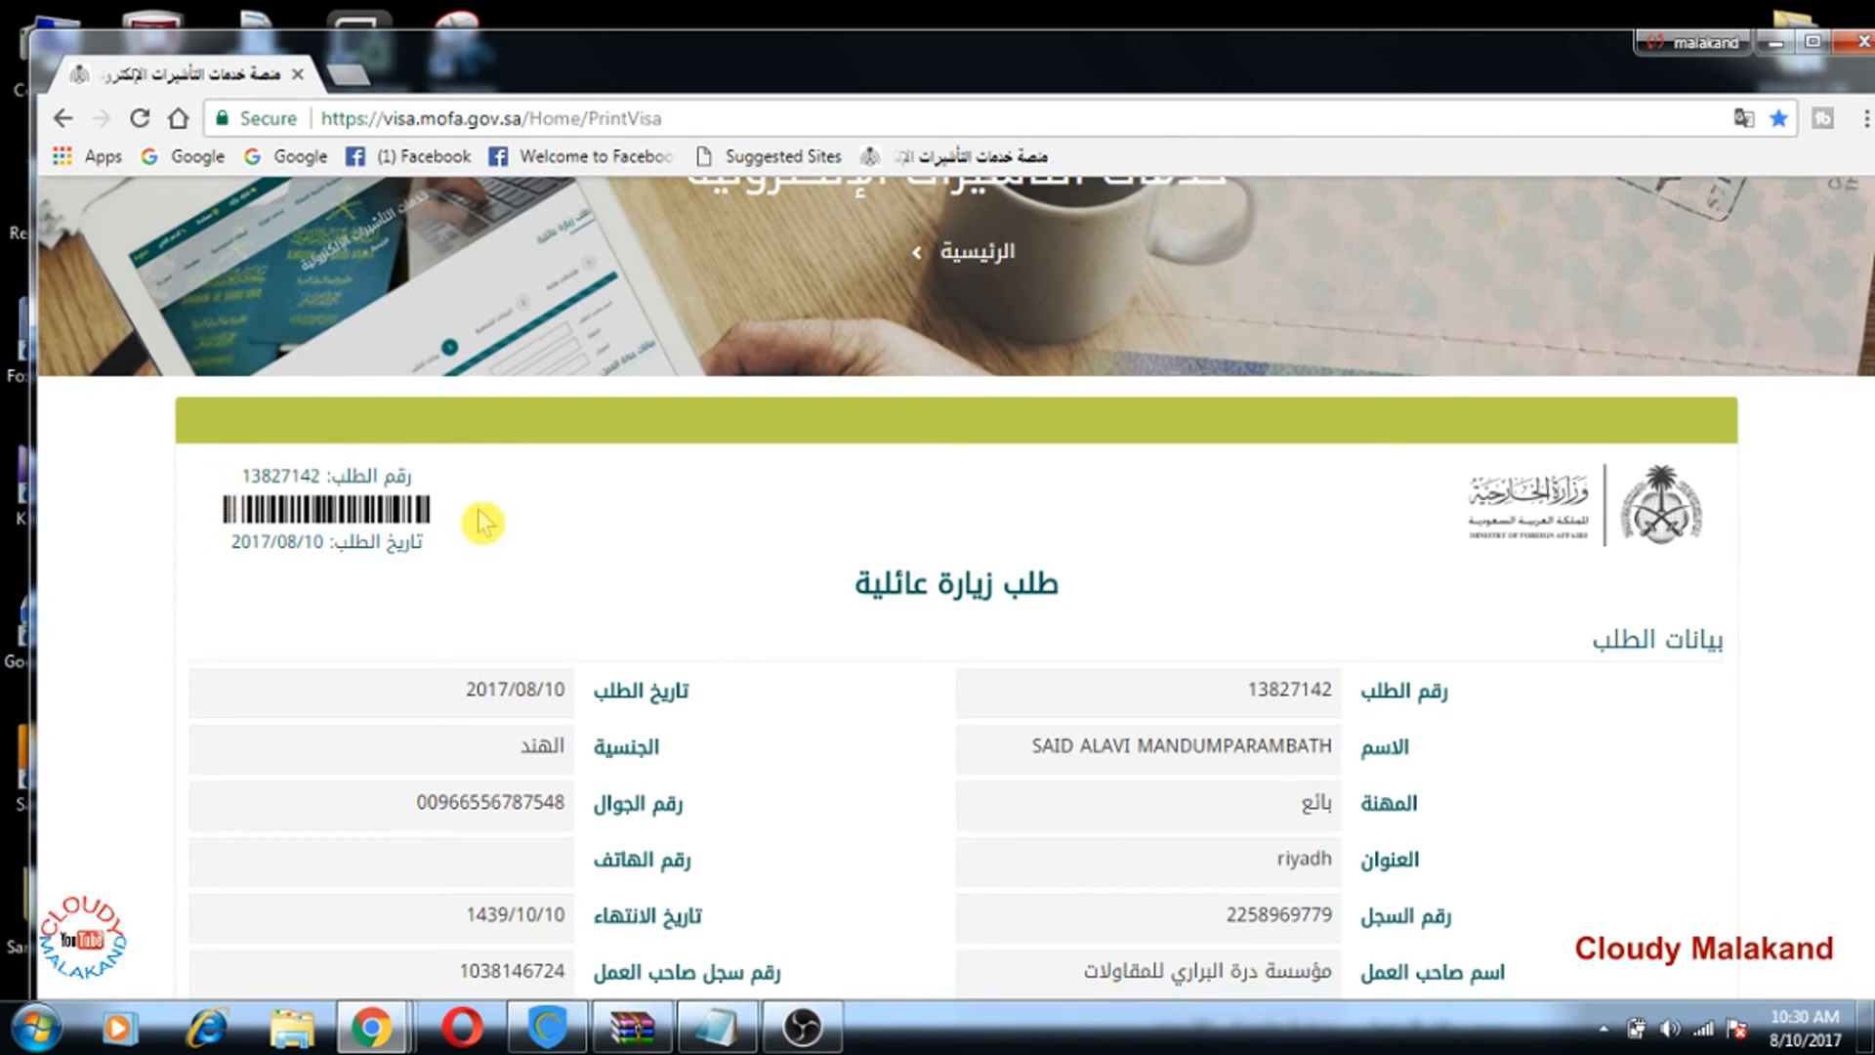
drag(231, 480, 323, 476)
click(518, 525)
click(313, 479)
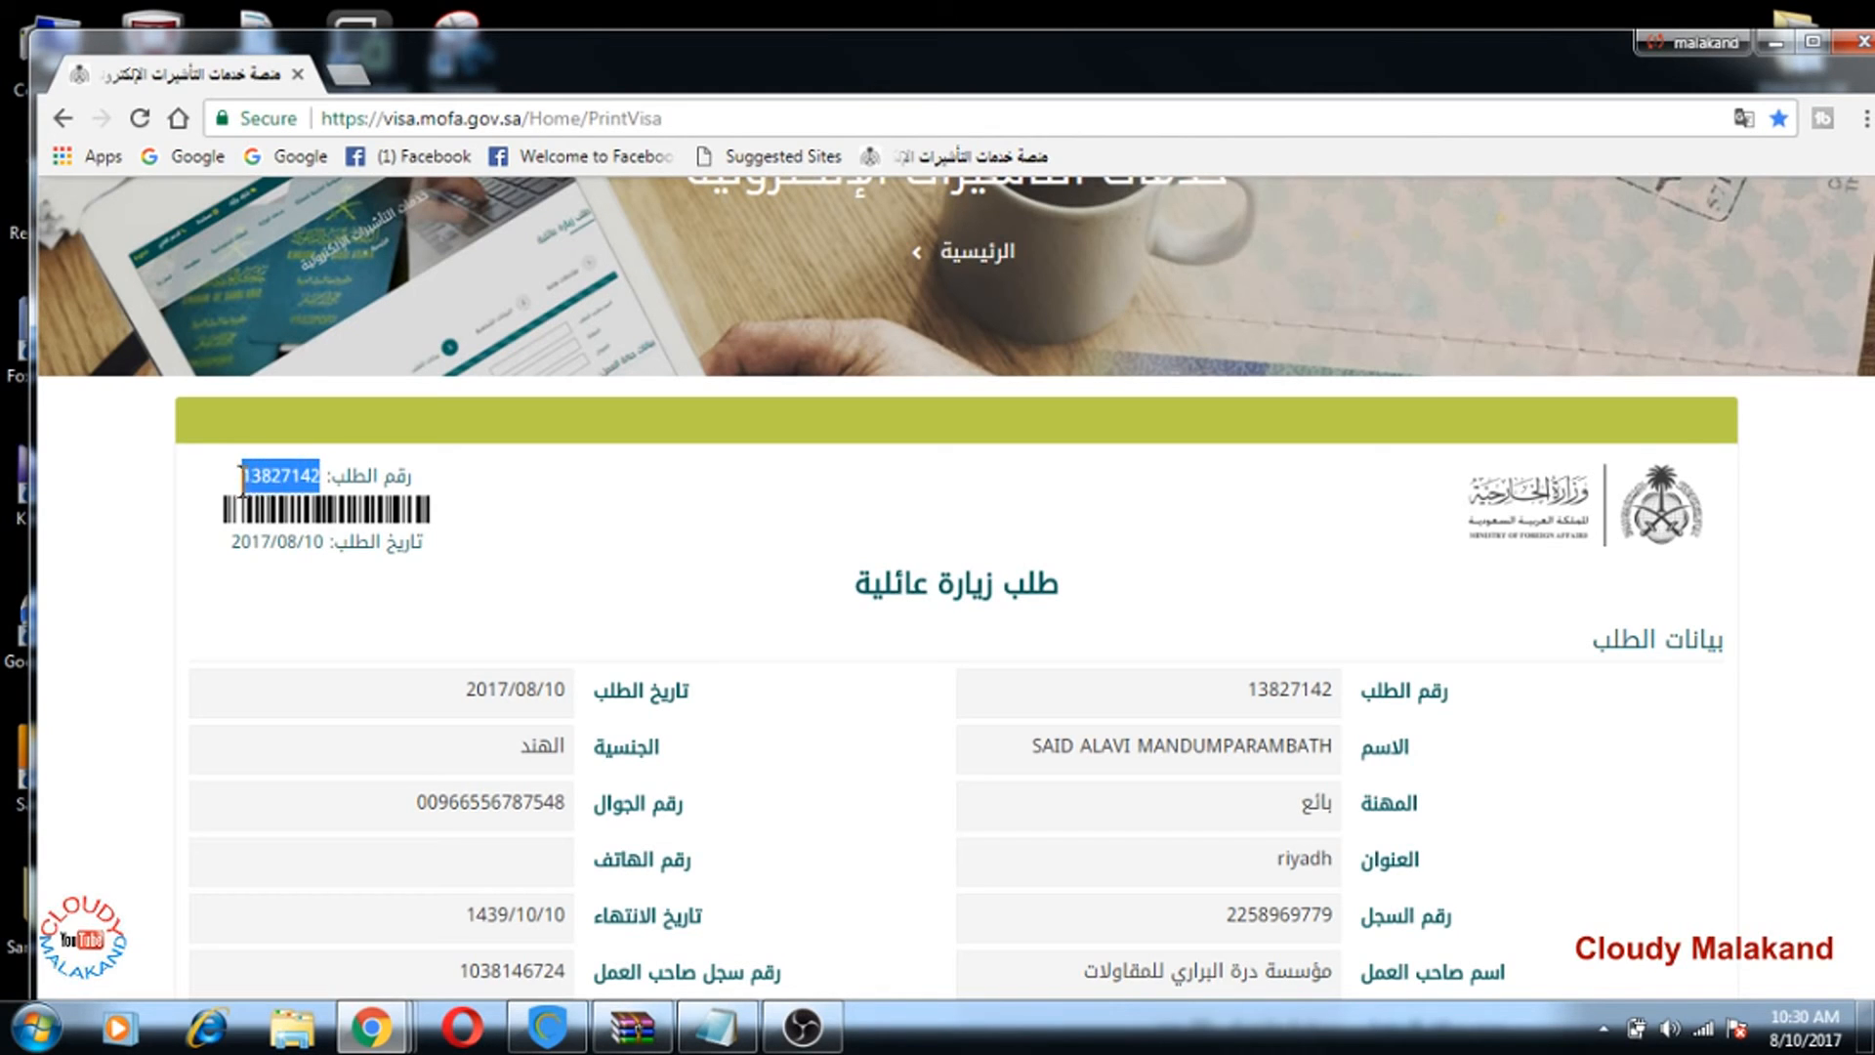
right_click(276, 476)
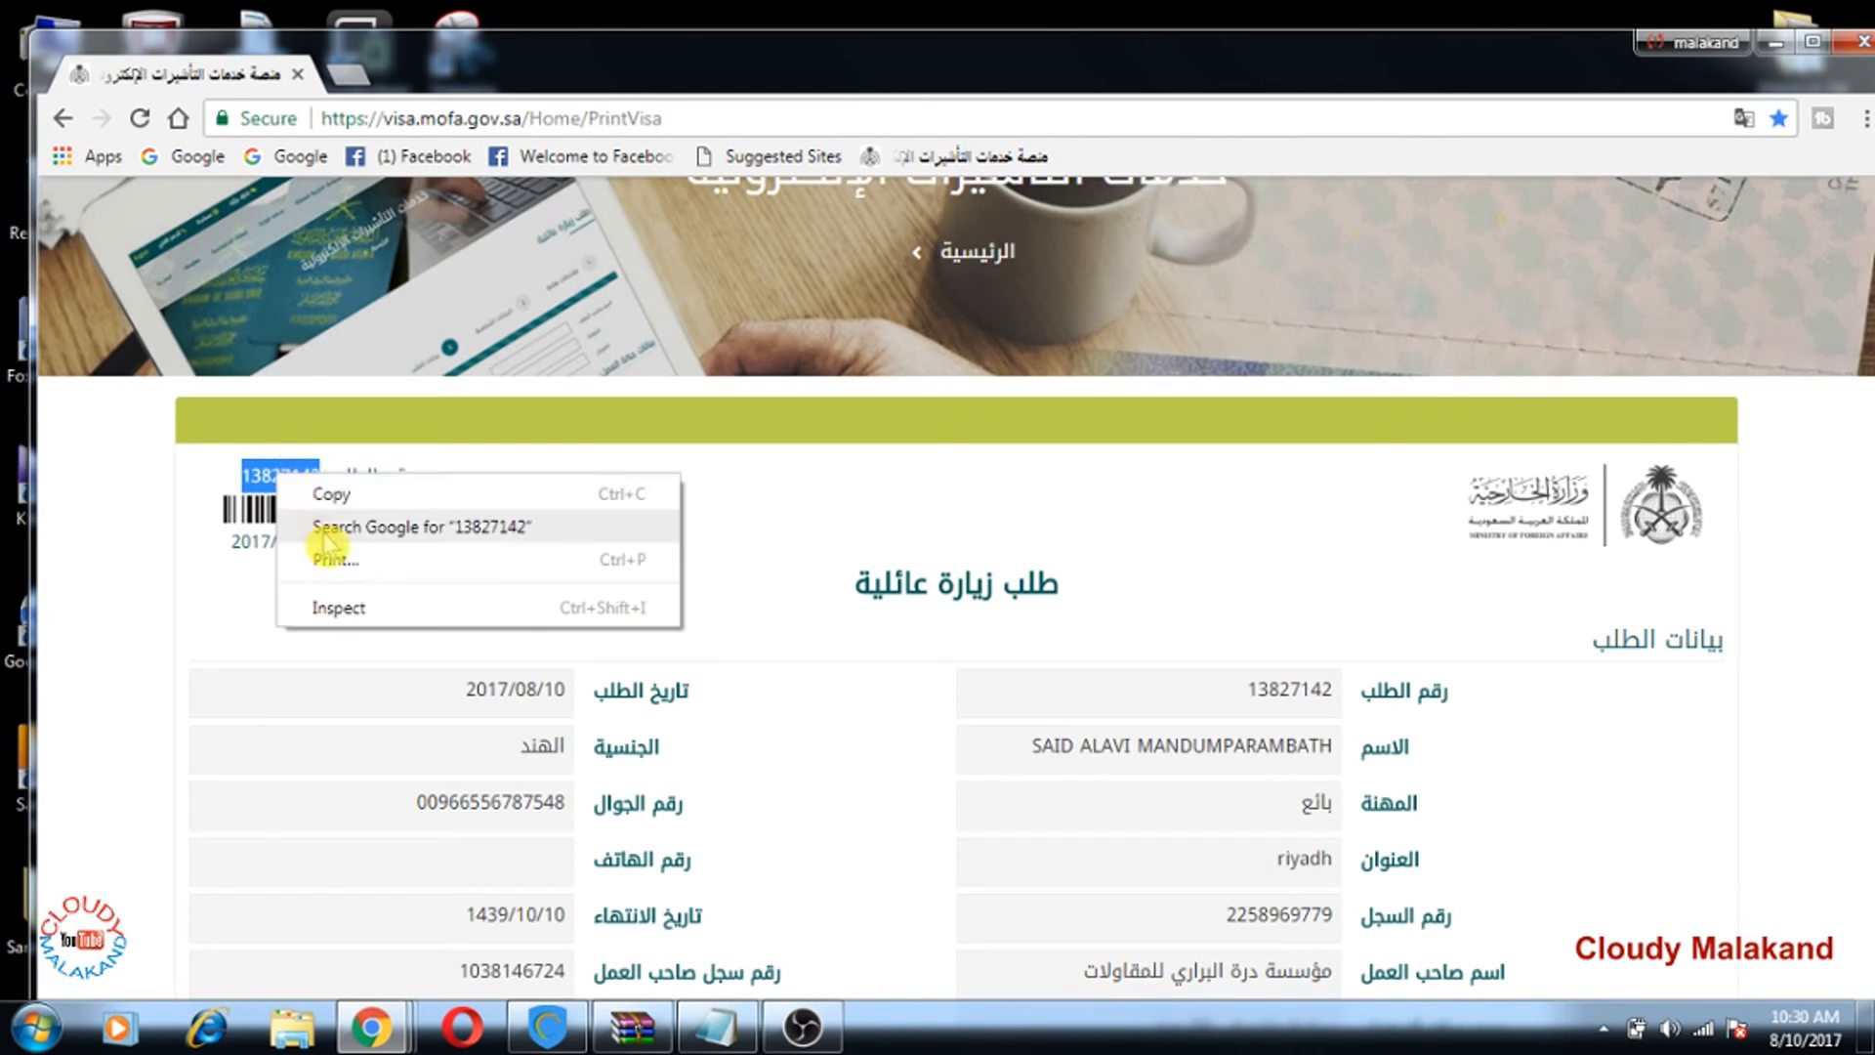
click(332, 495)
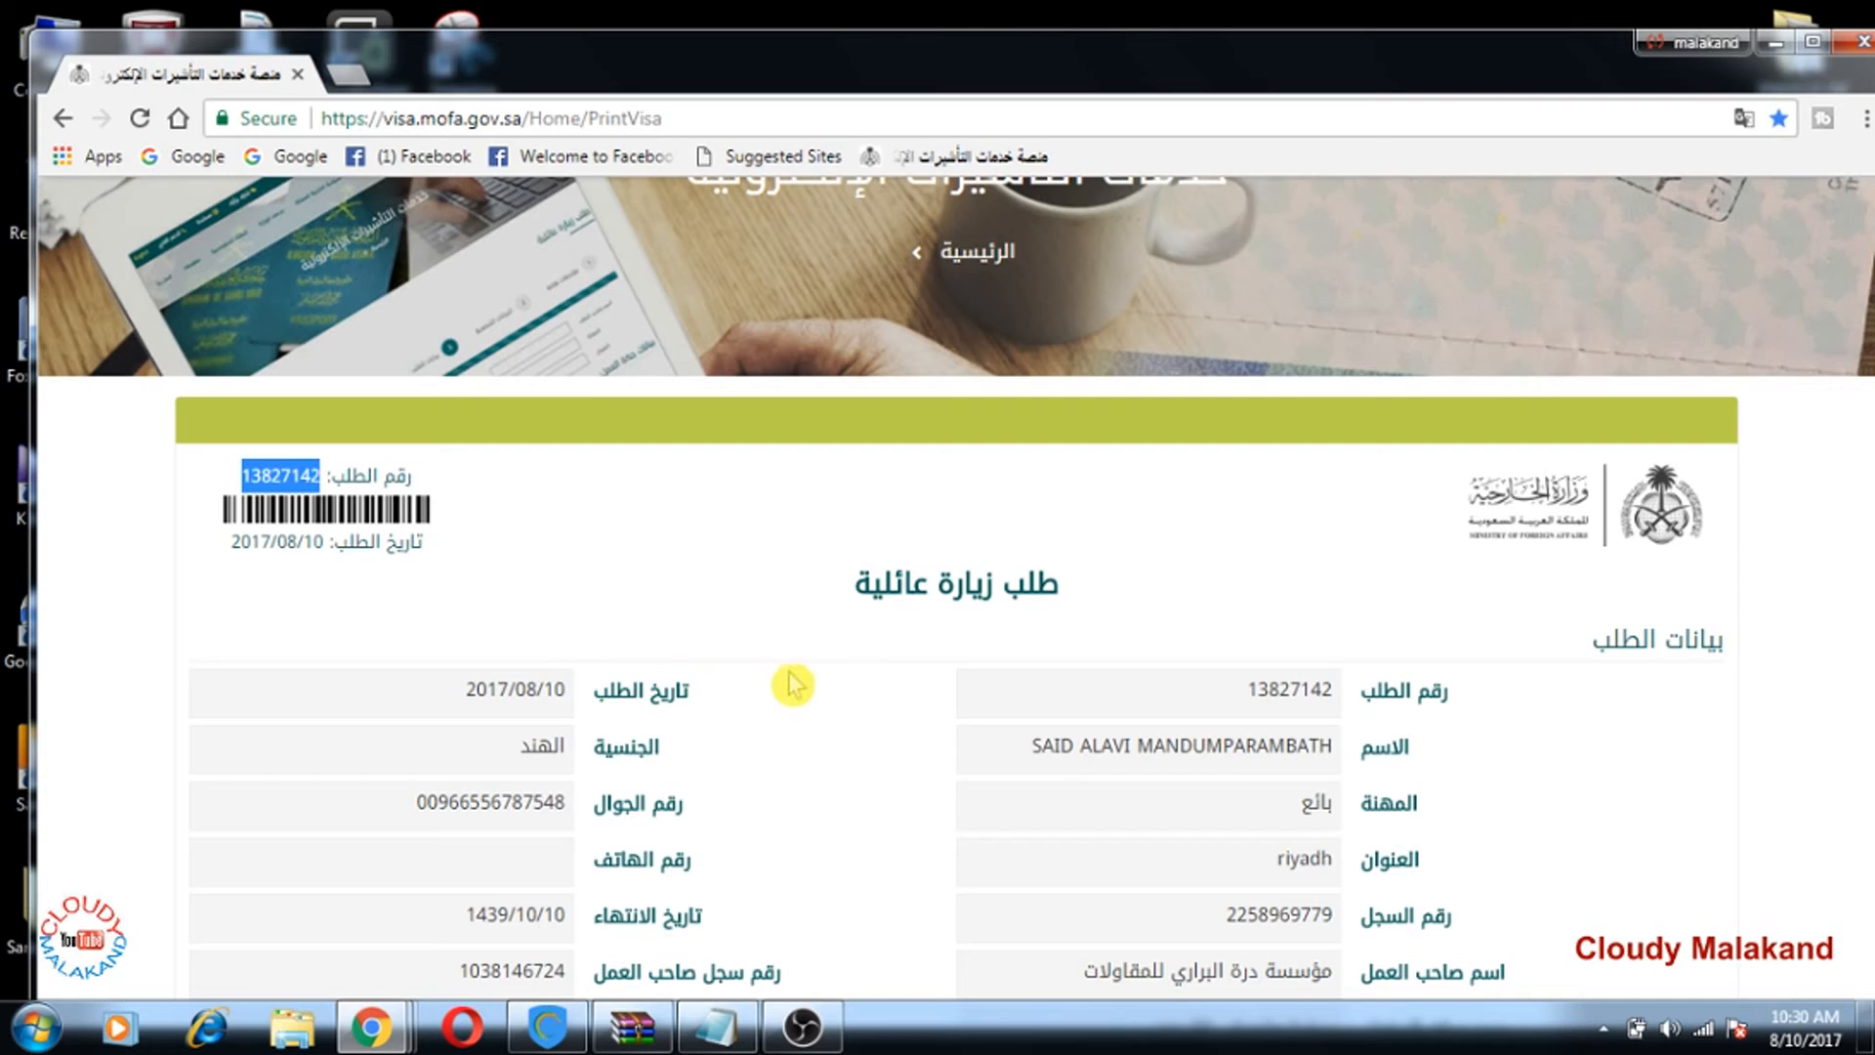
scroll(800, 695, down, 2)
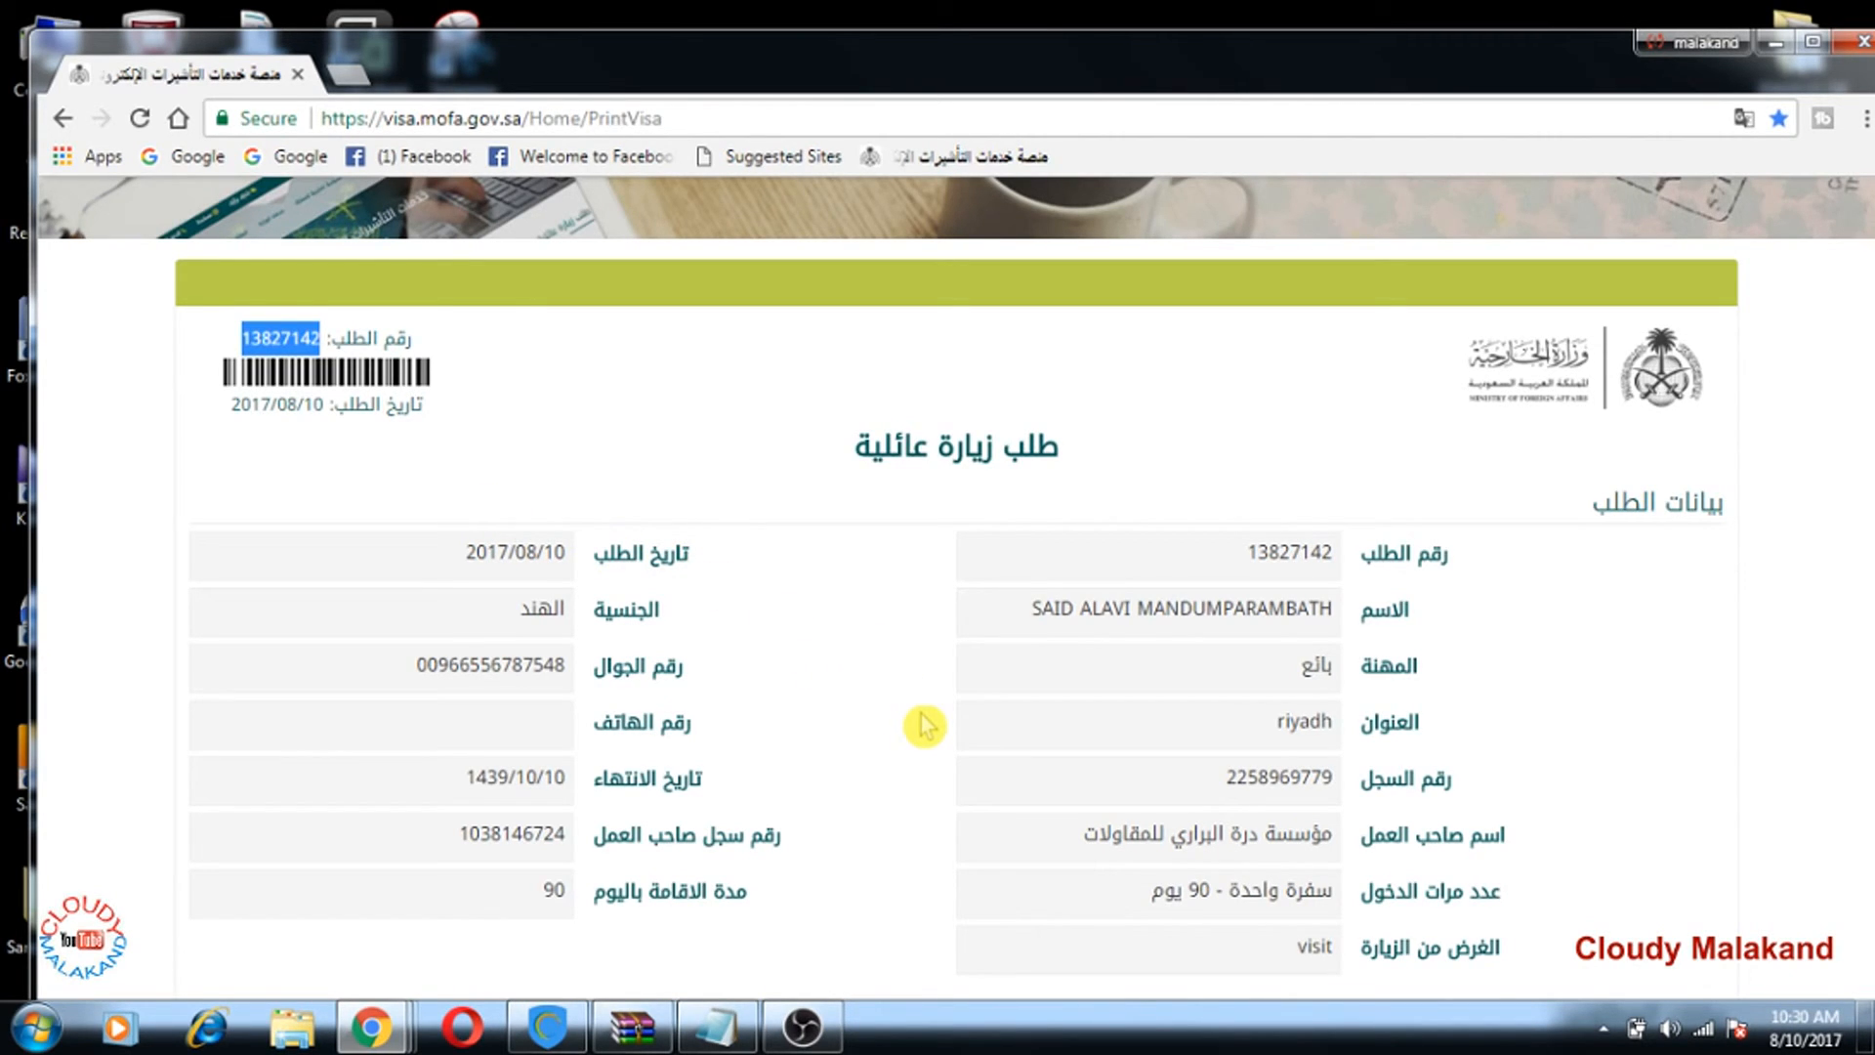
scroll(924, 724, up, 3)
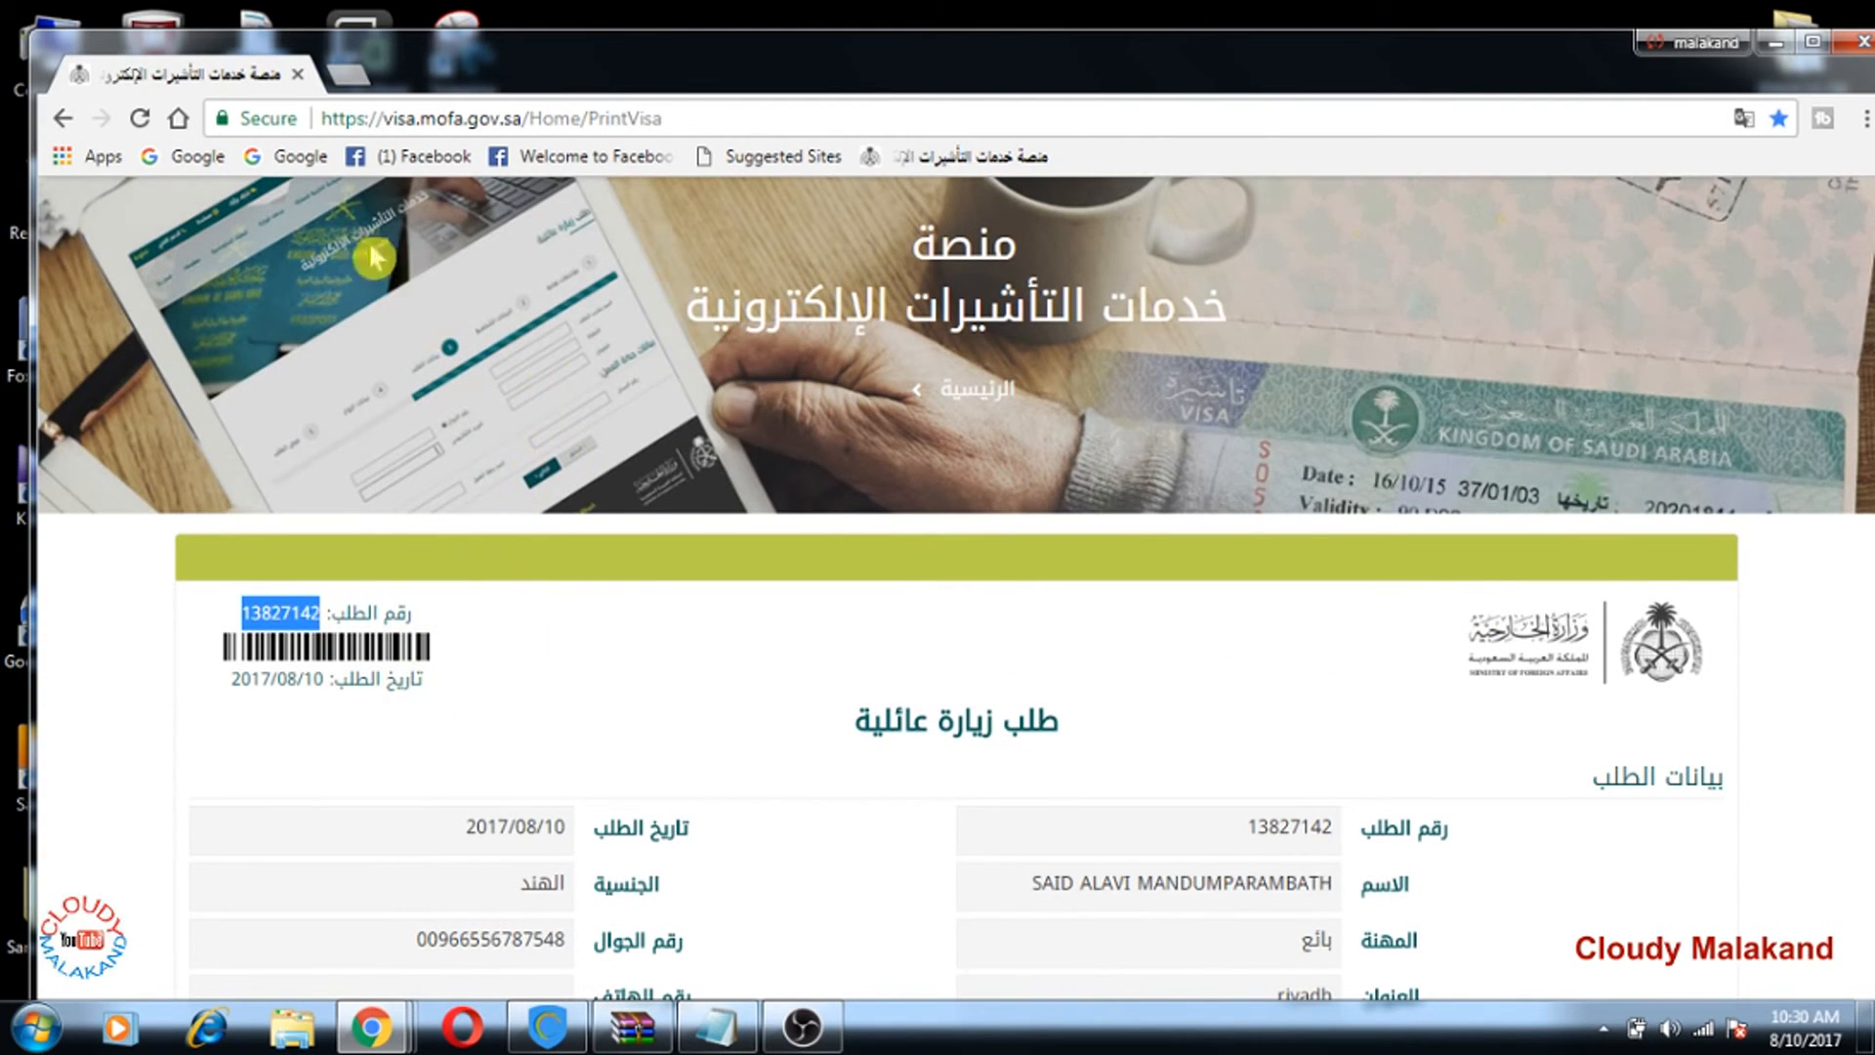
click(63, 119)
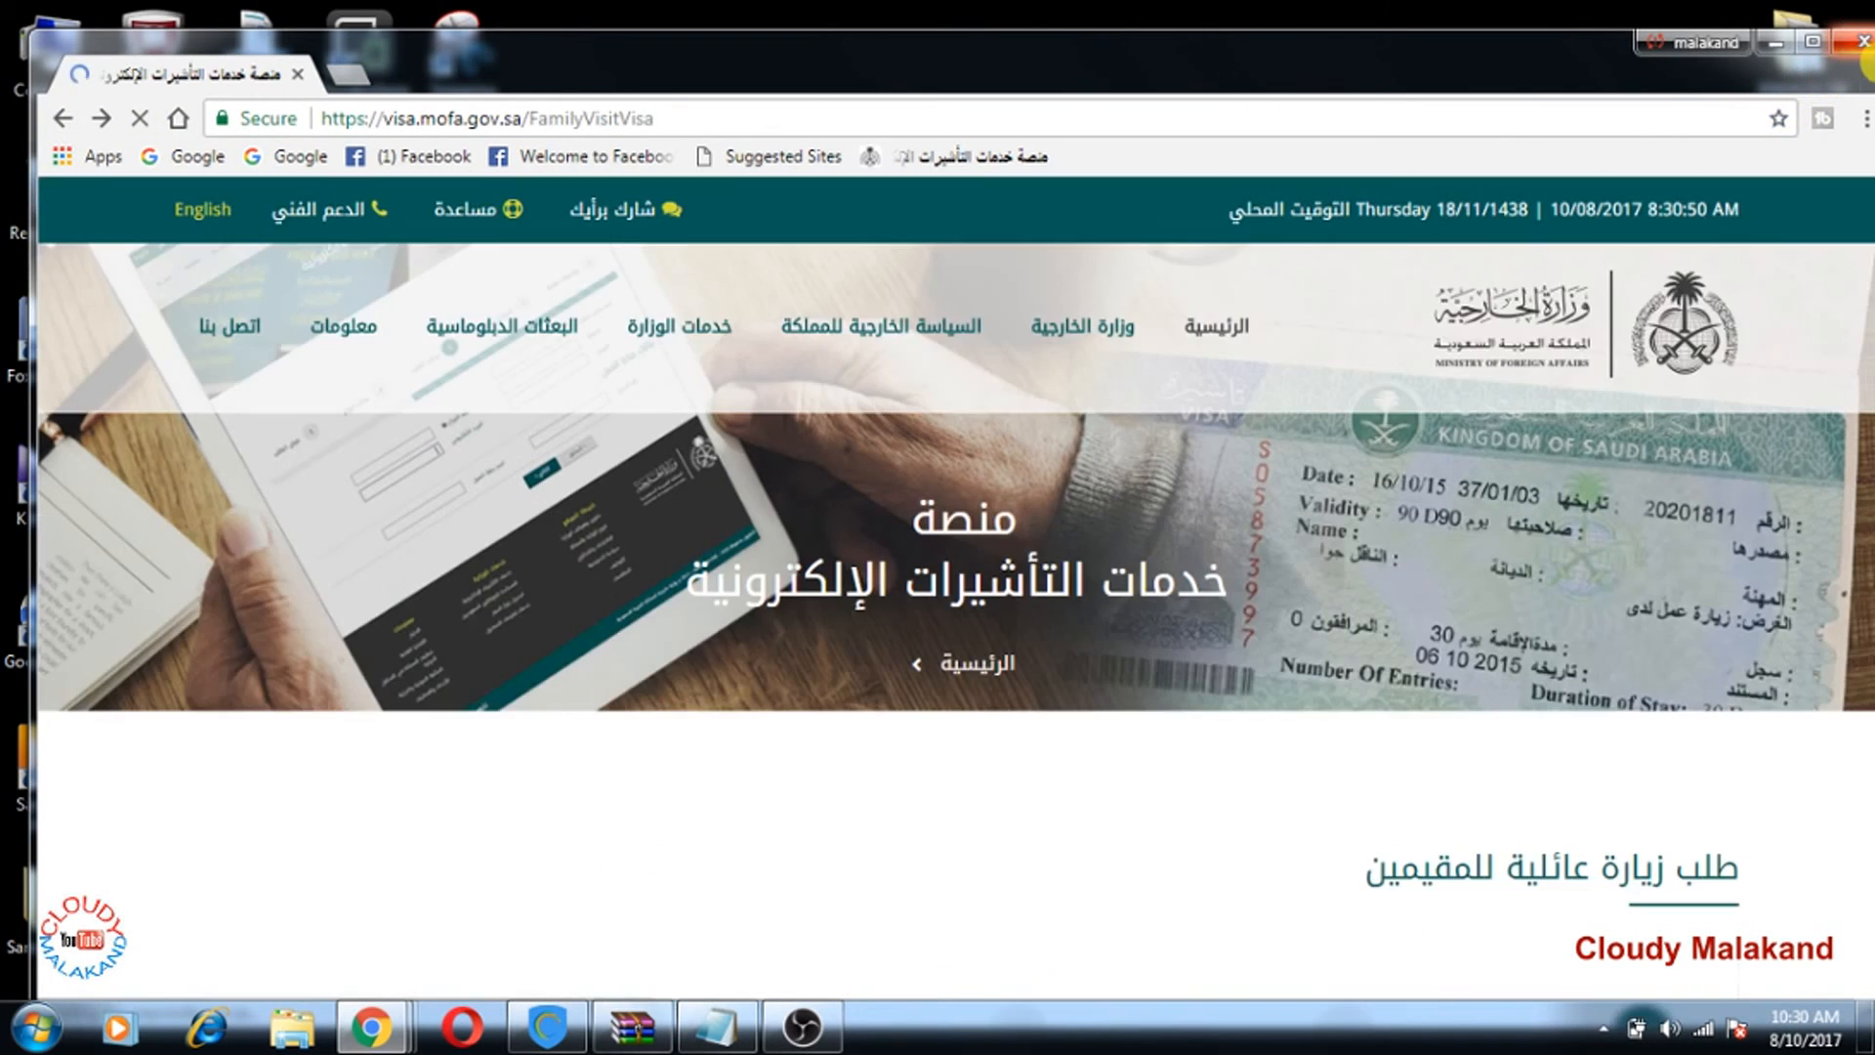
scroll(1351, 435, up, 4)
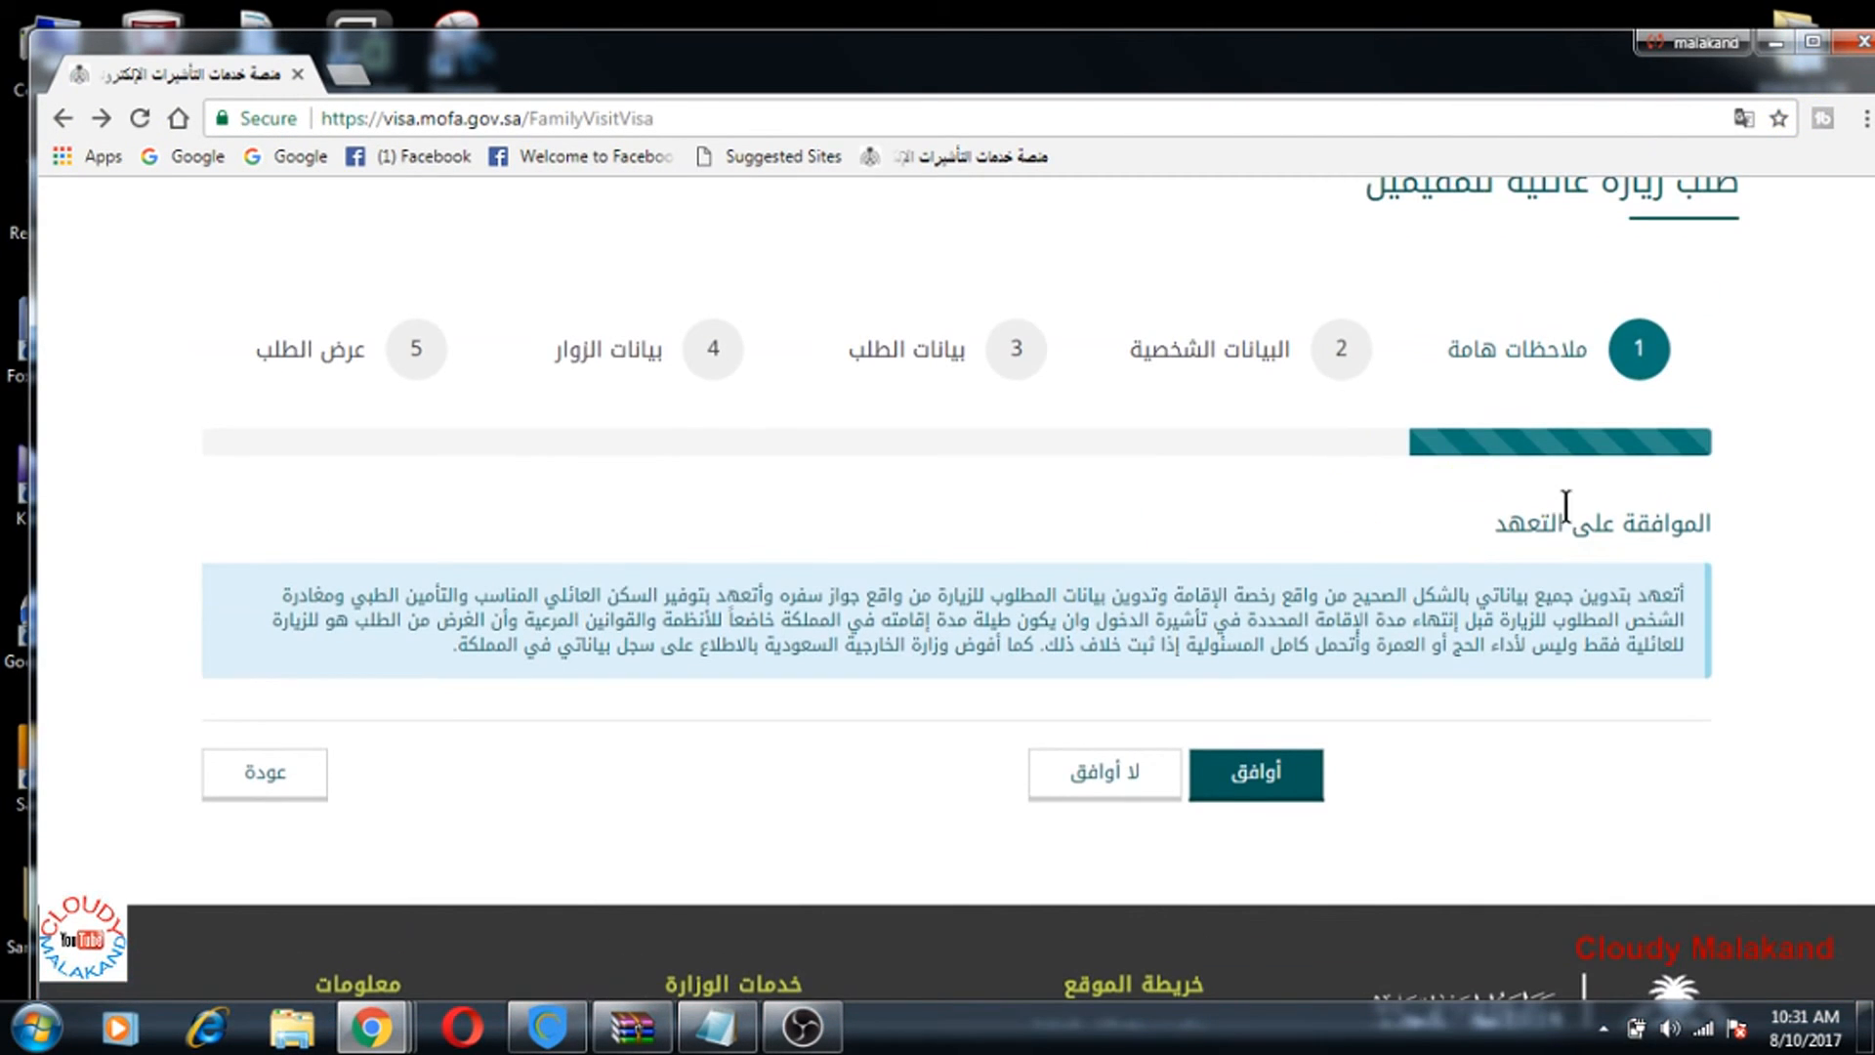
click(1862, 47)
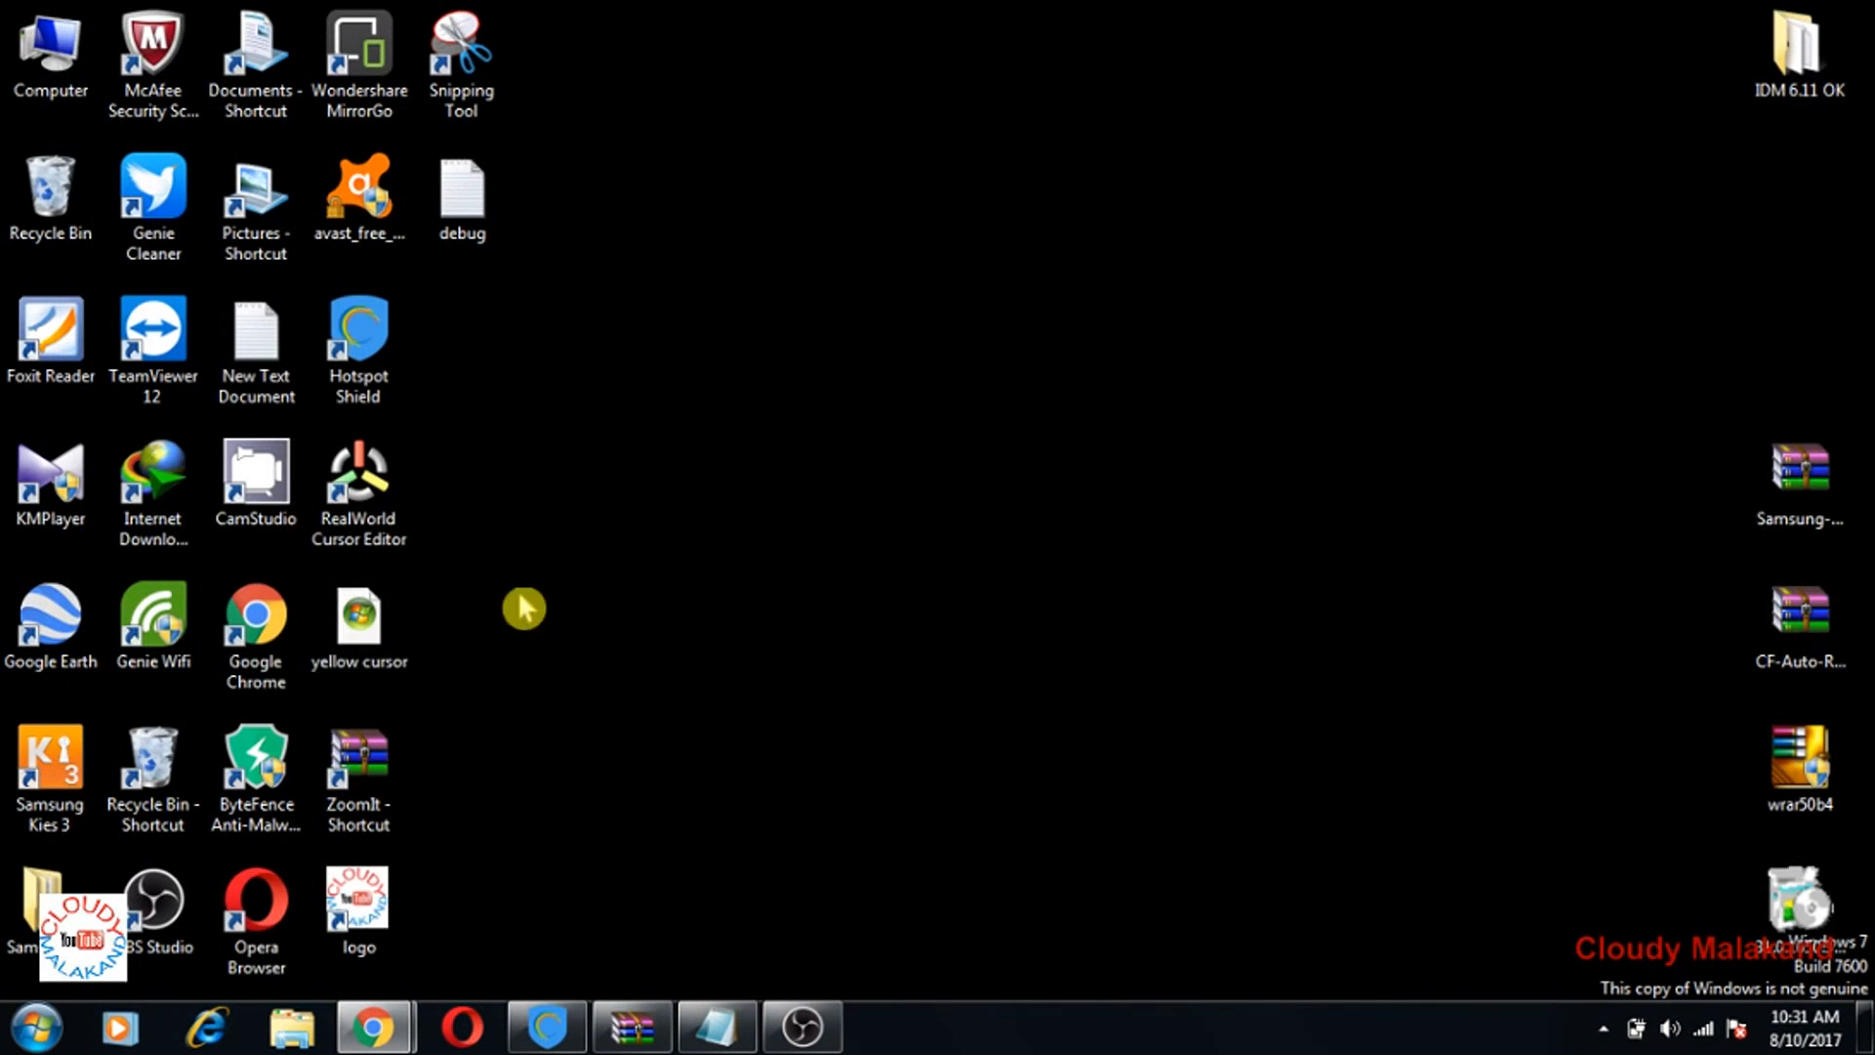
double_click(286, 657)
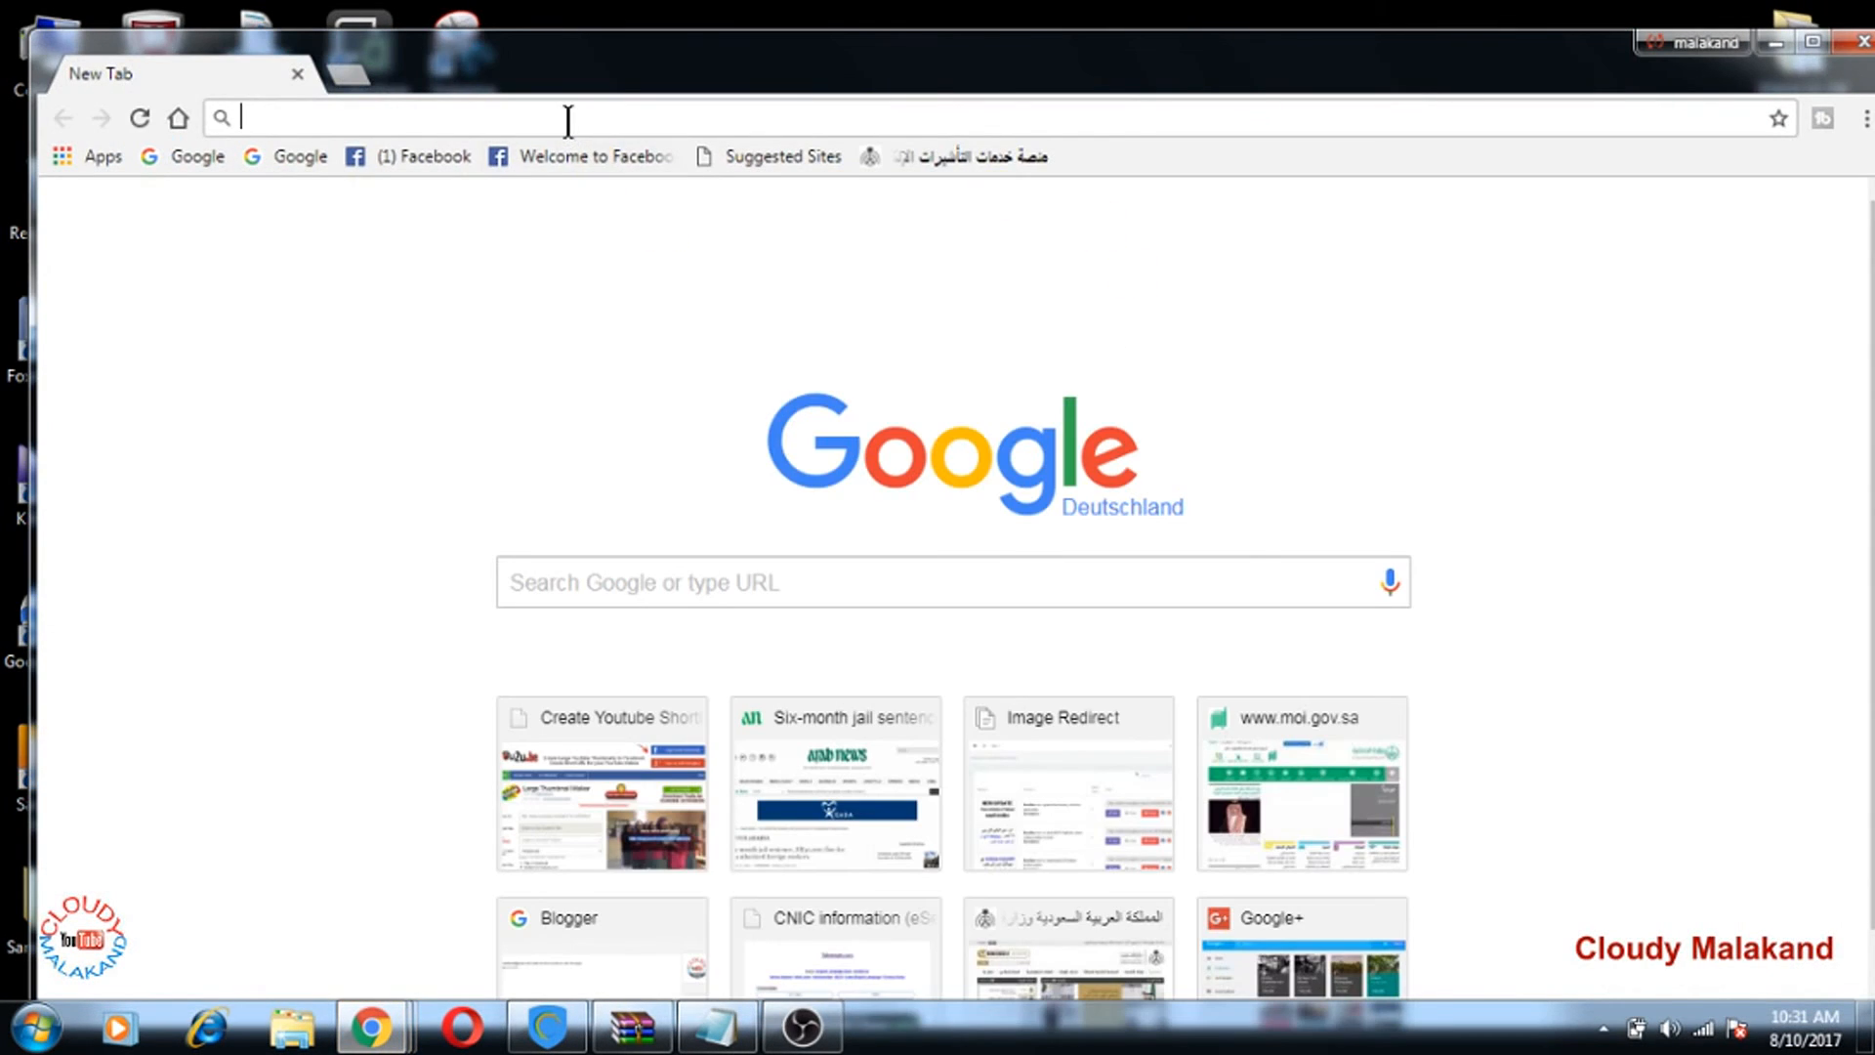
click(566, 118)
text(mofa.gov.sa)
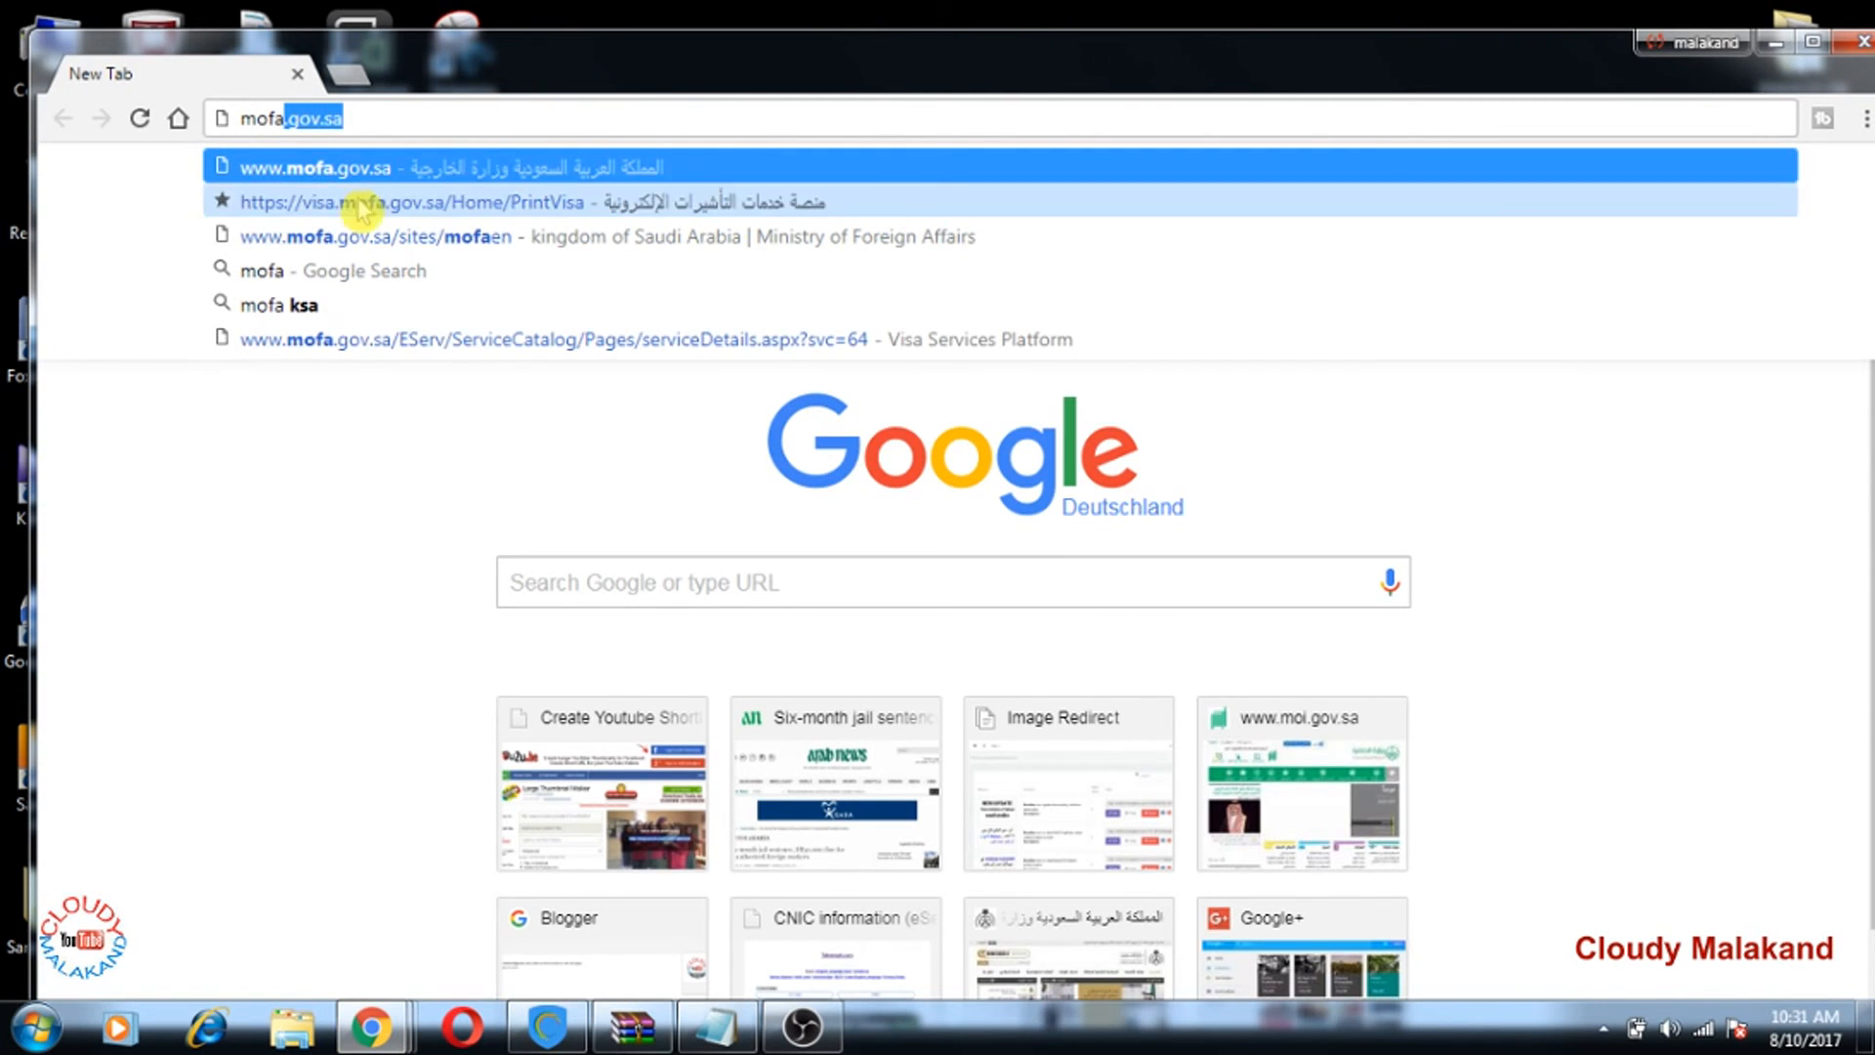
click(357, 174)
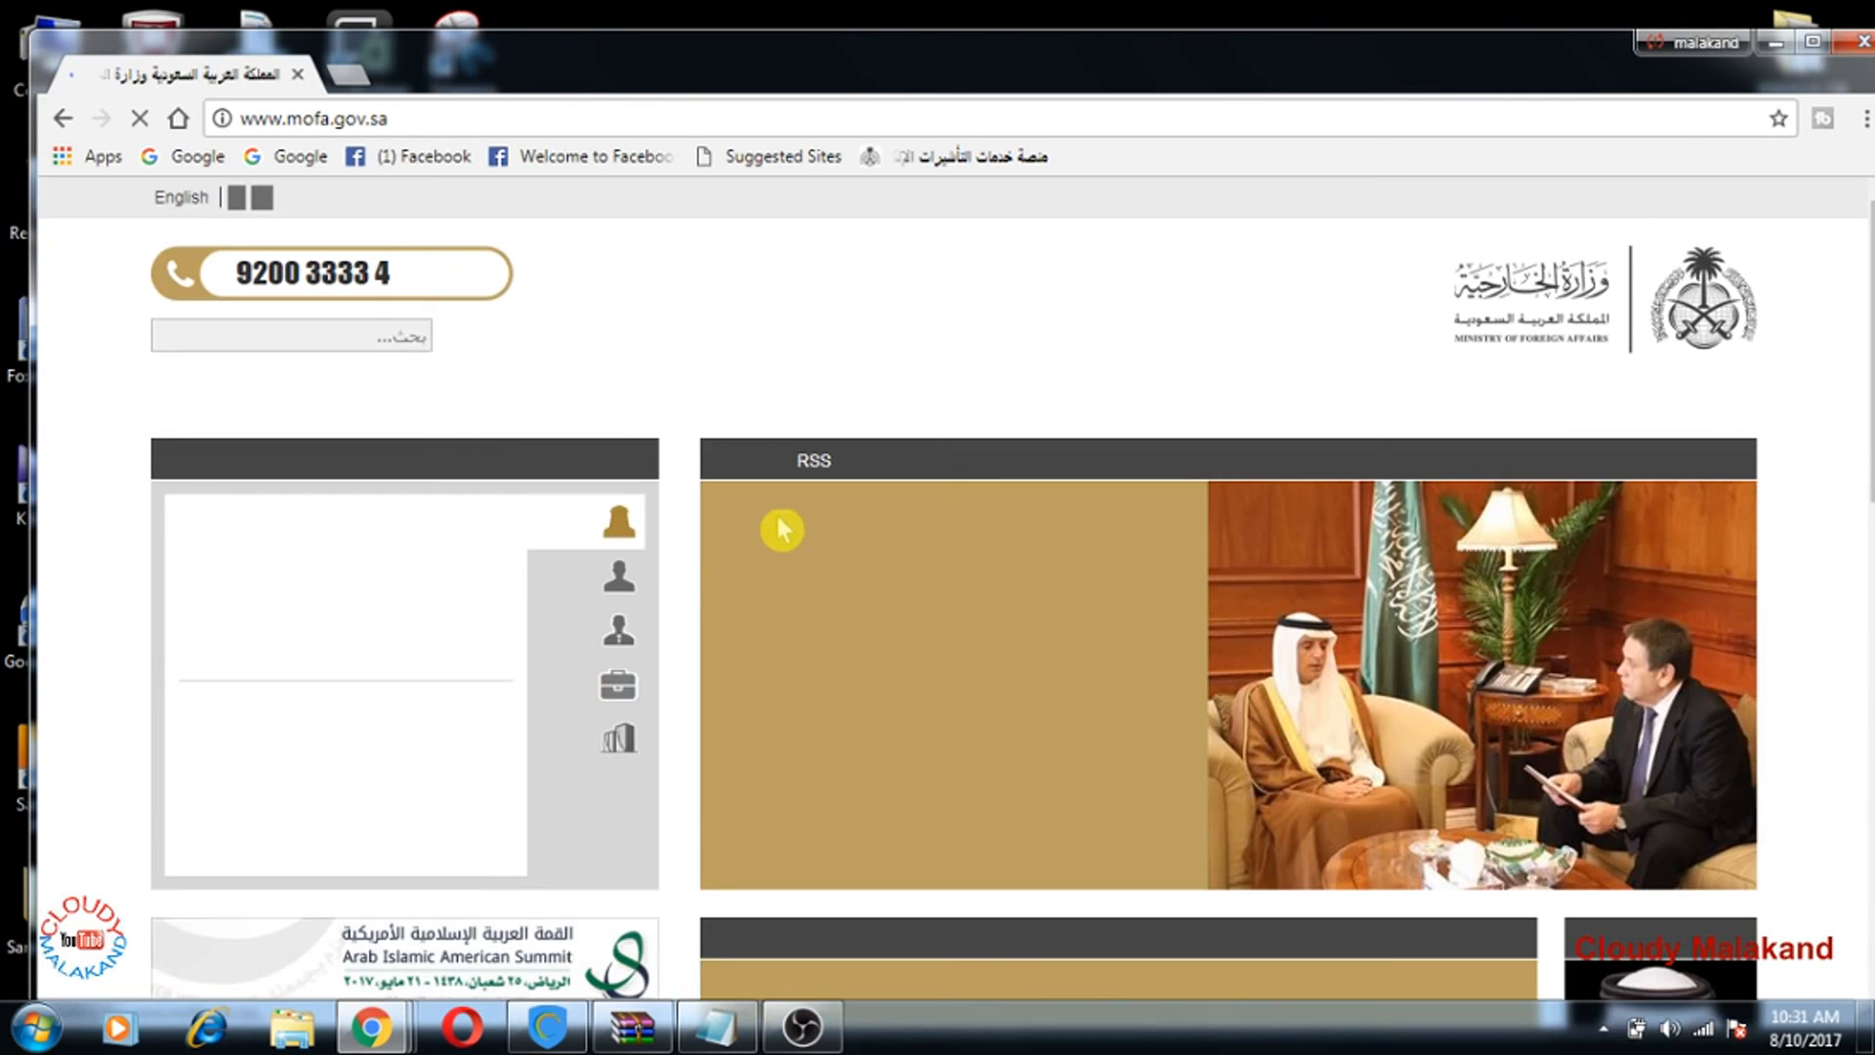
Step: Switch the Ministry of Foreign Affairs website to English
click(192, 202)
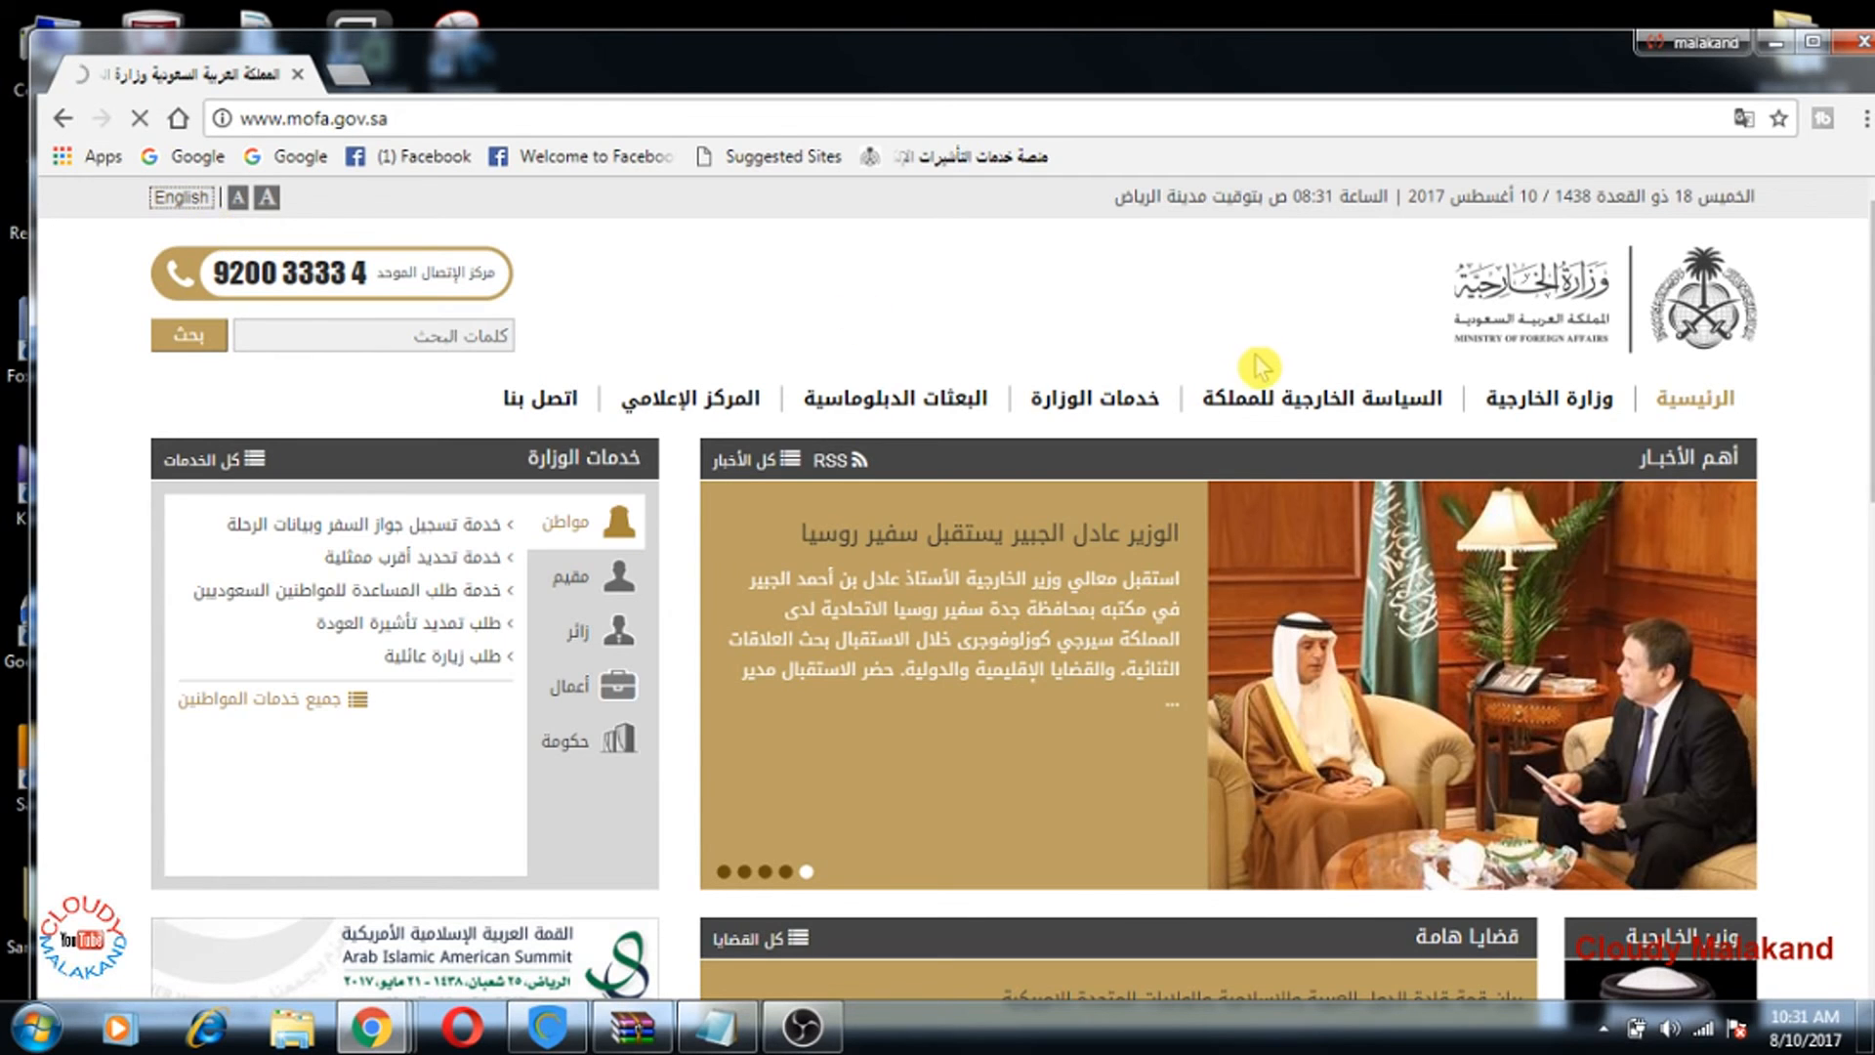
mouse_move(1245, 376)
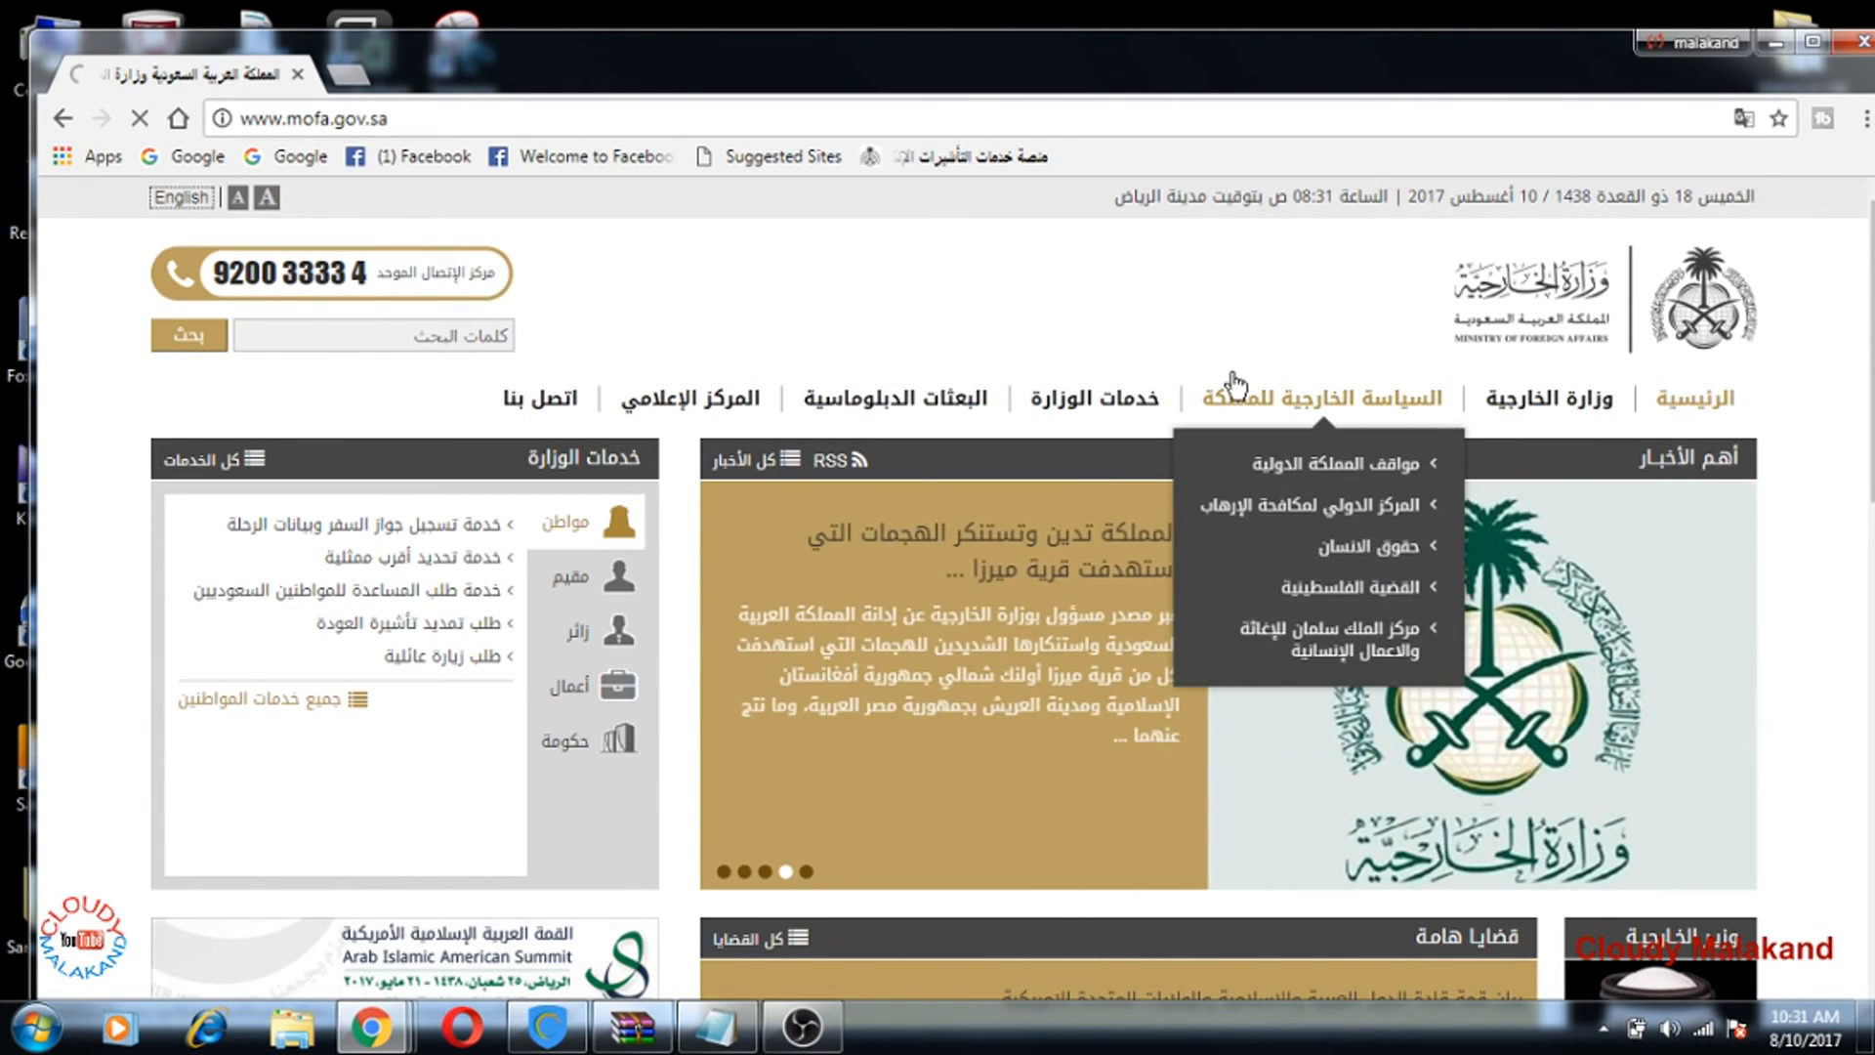
scroll(1232, 406, down, 4)
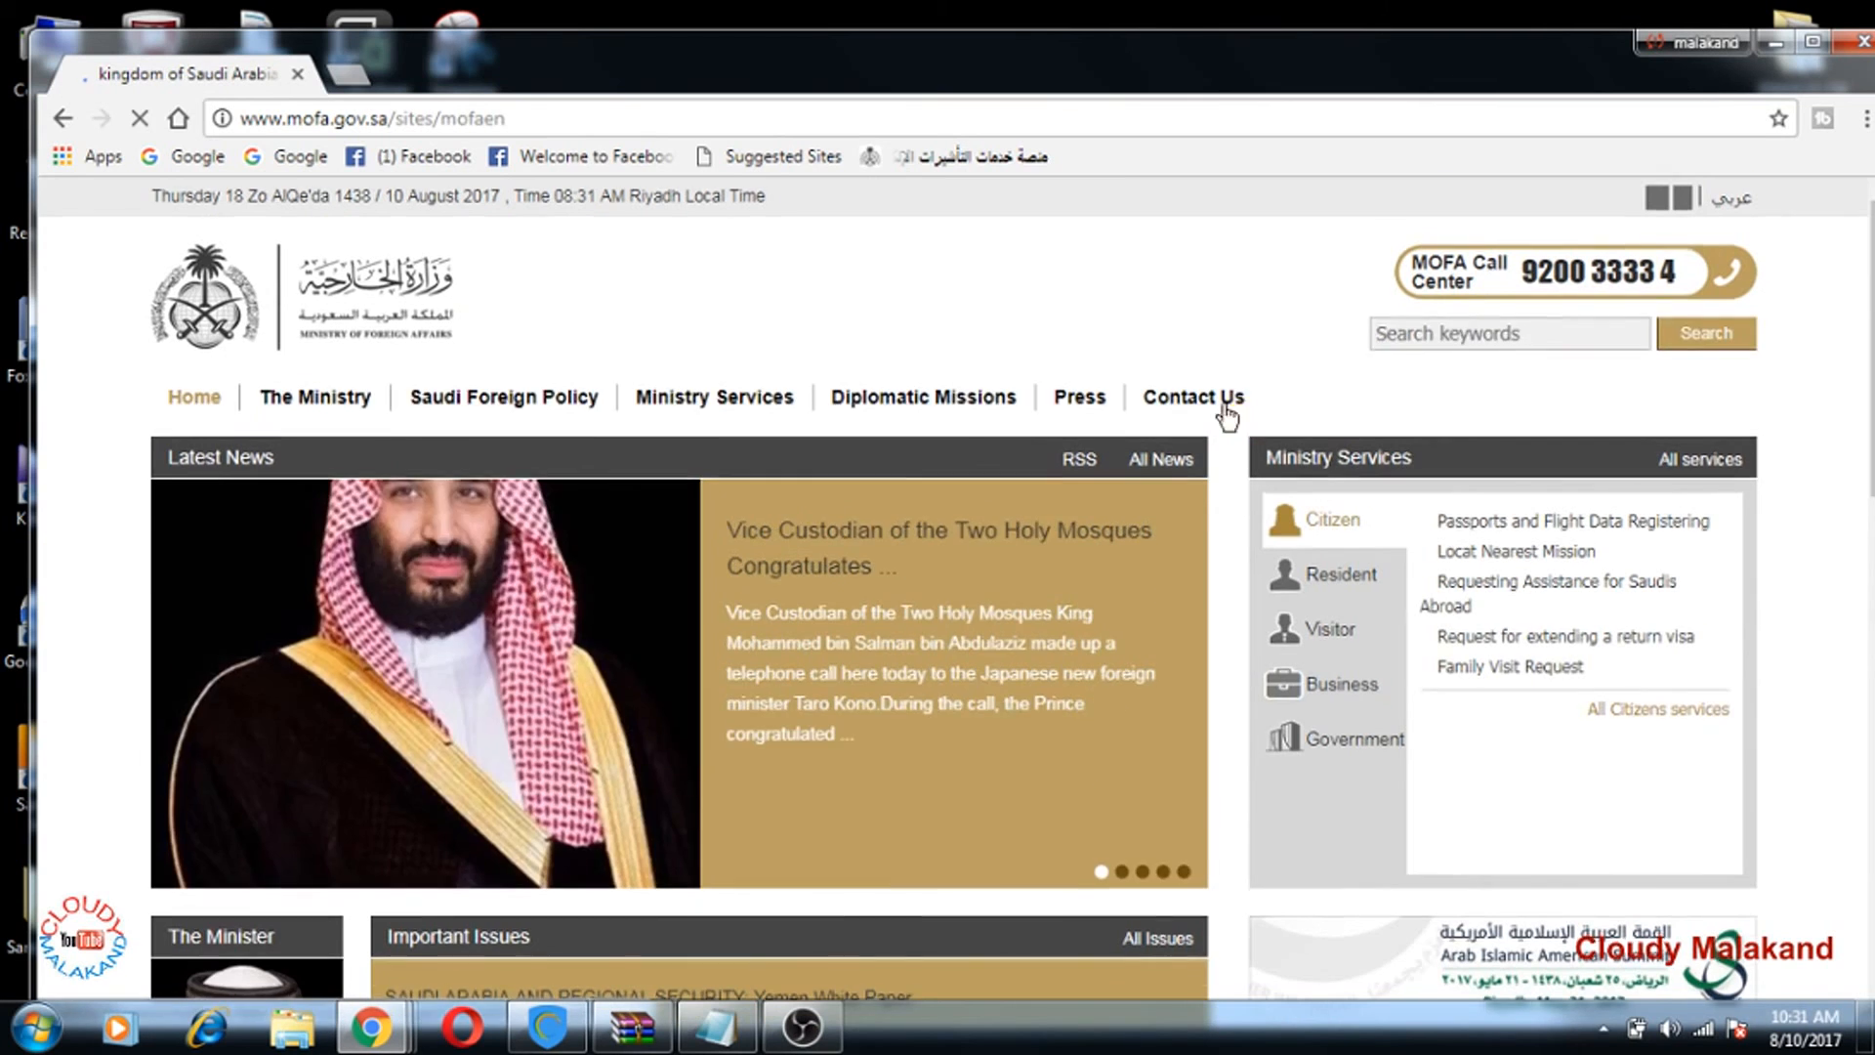
scroll(1238, 419, down, 7)
scroll(1238, 427, down, 7)
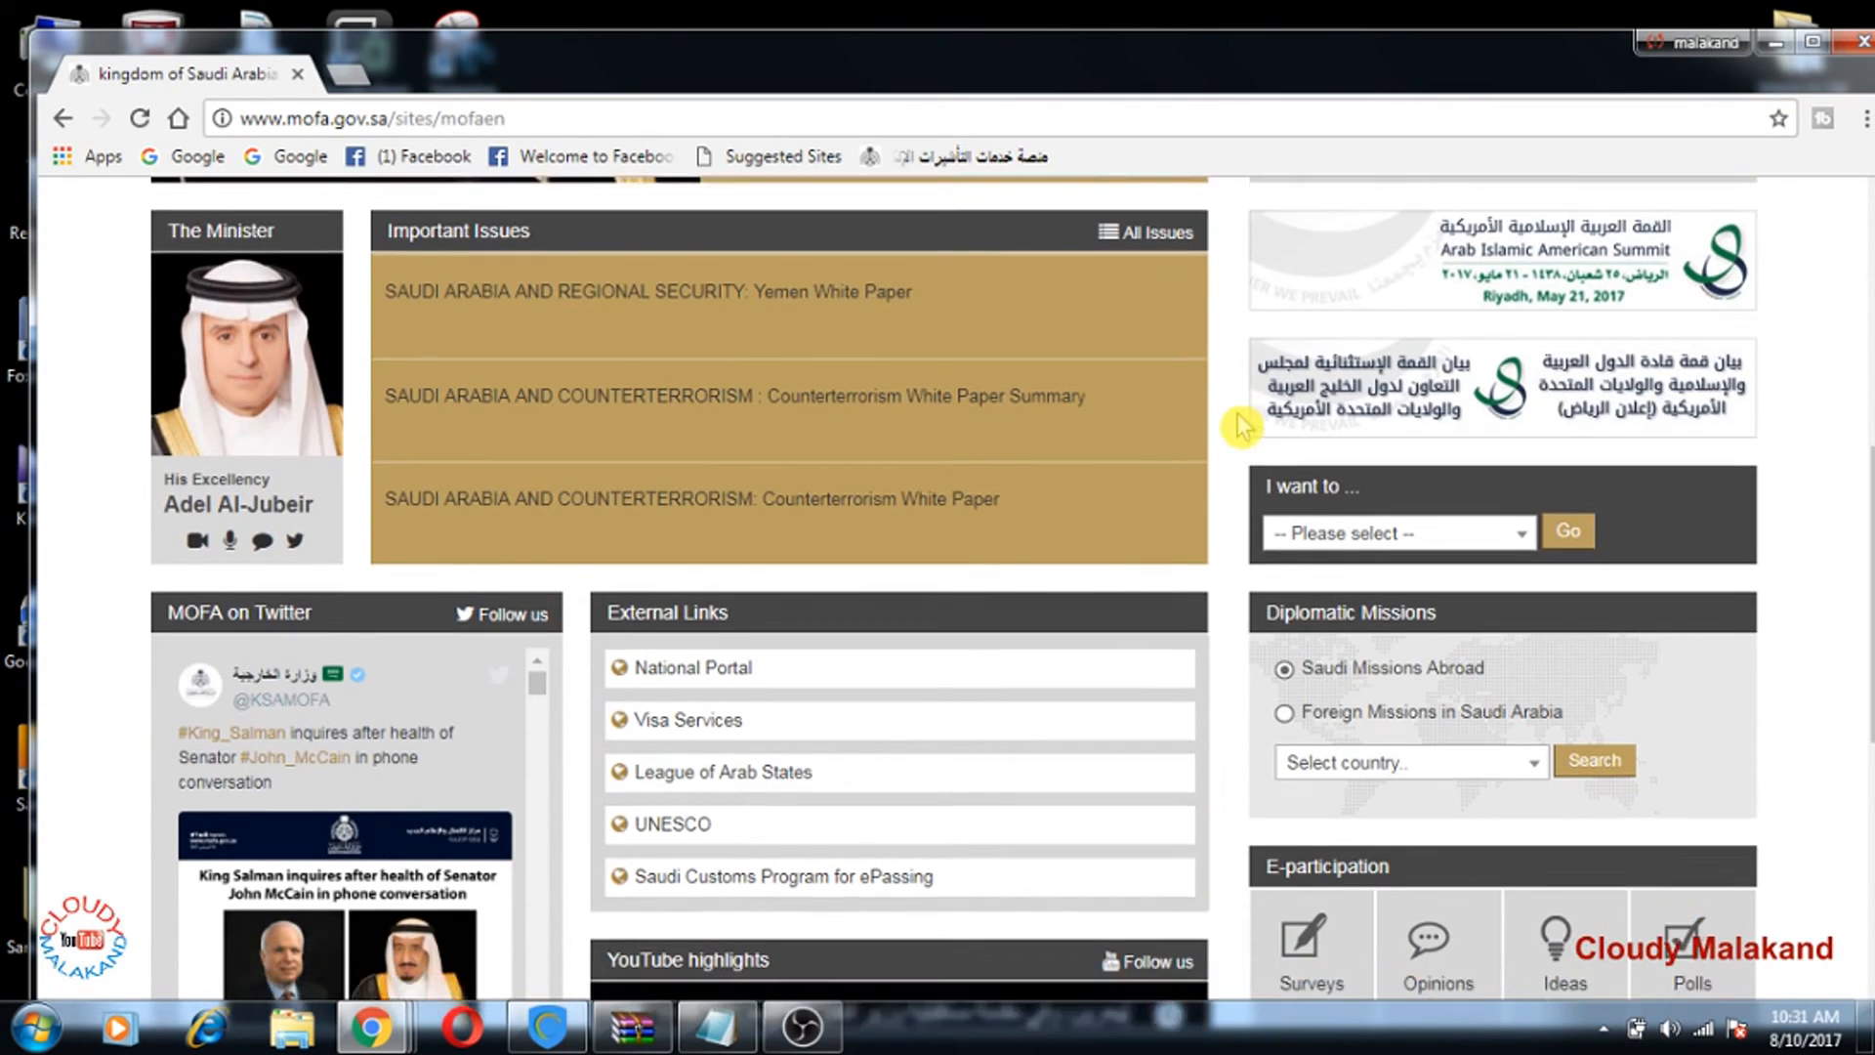
scroll(1242, 425, up, 8)
scroll(1240, 429, up, 5)
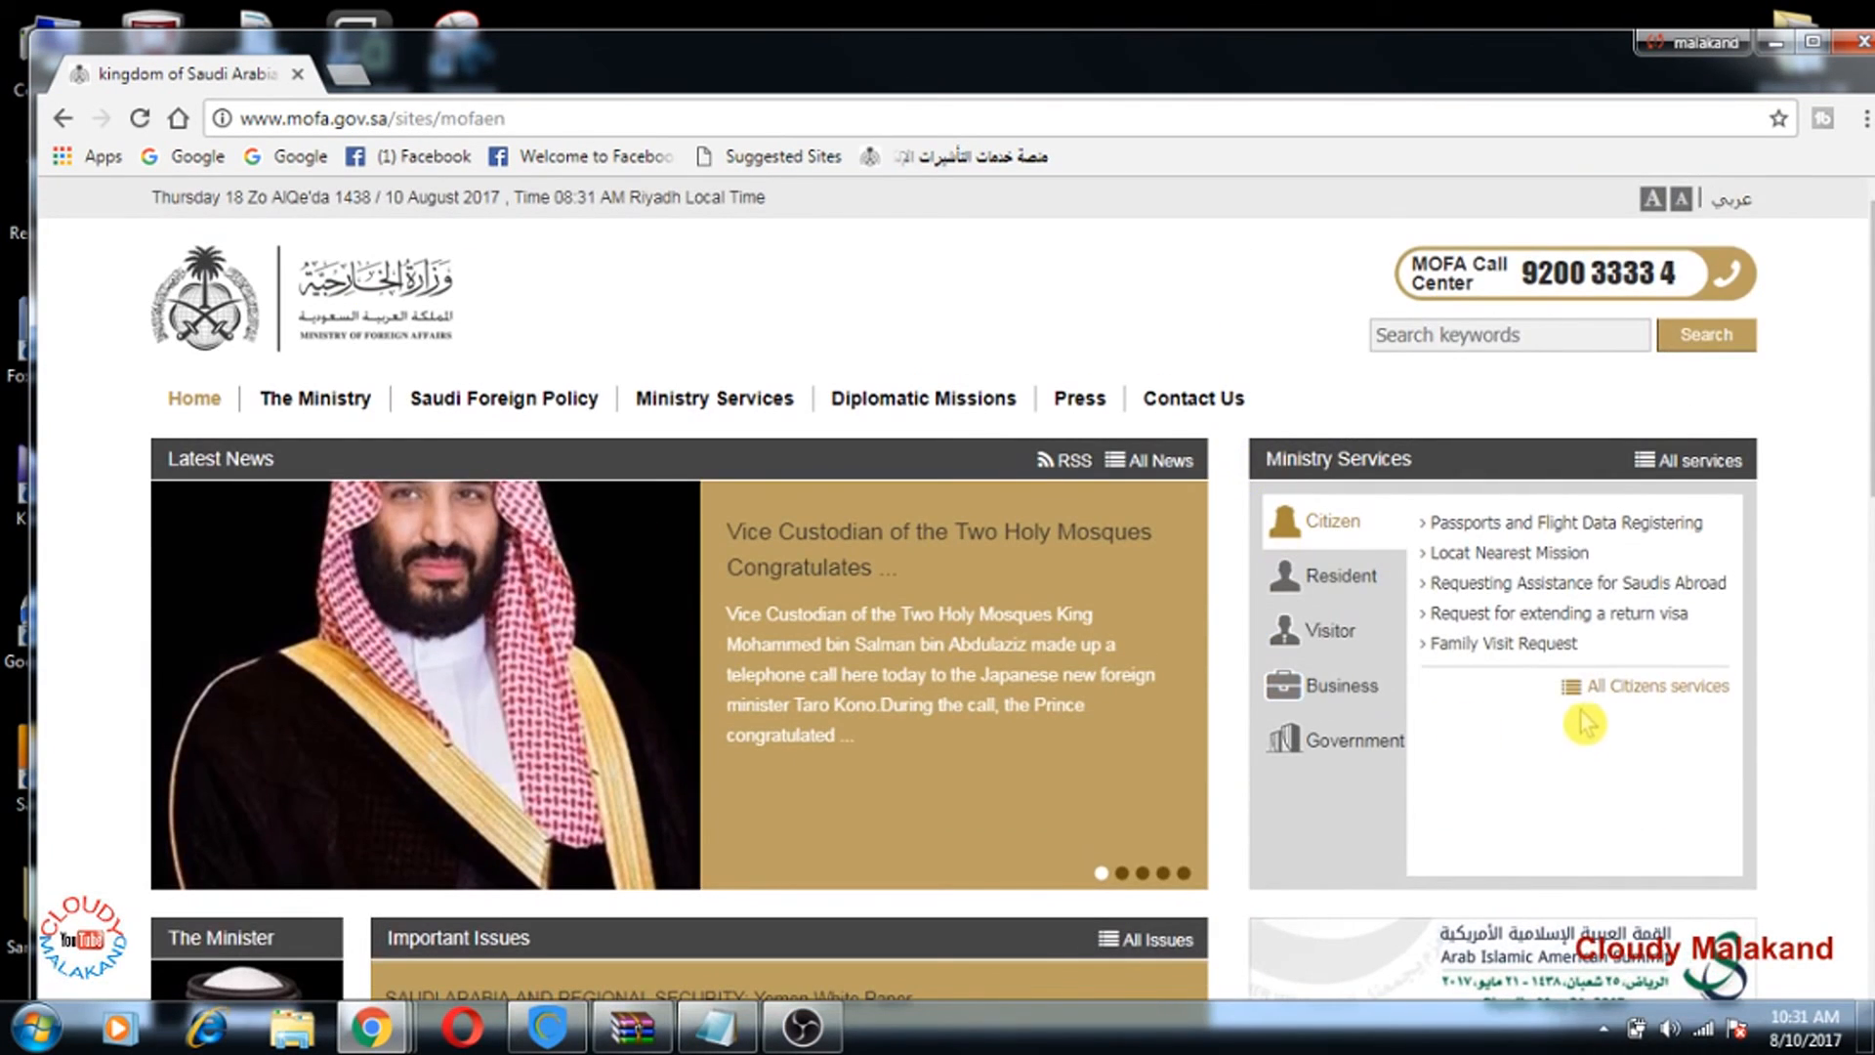
Step: Start the Family Visit Request service to reach the visa platform's Query form
click(1533, 647)
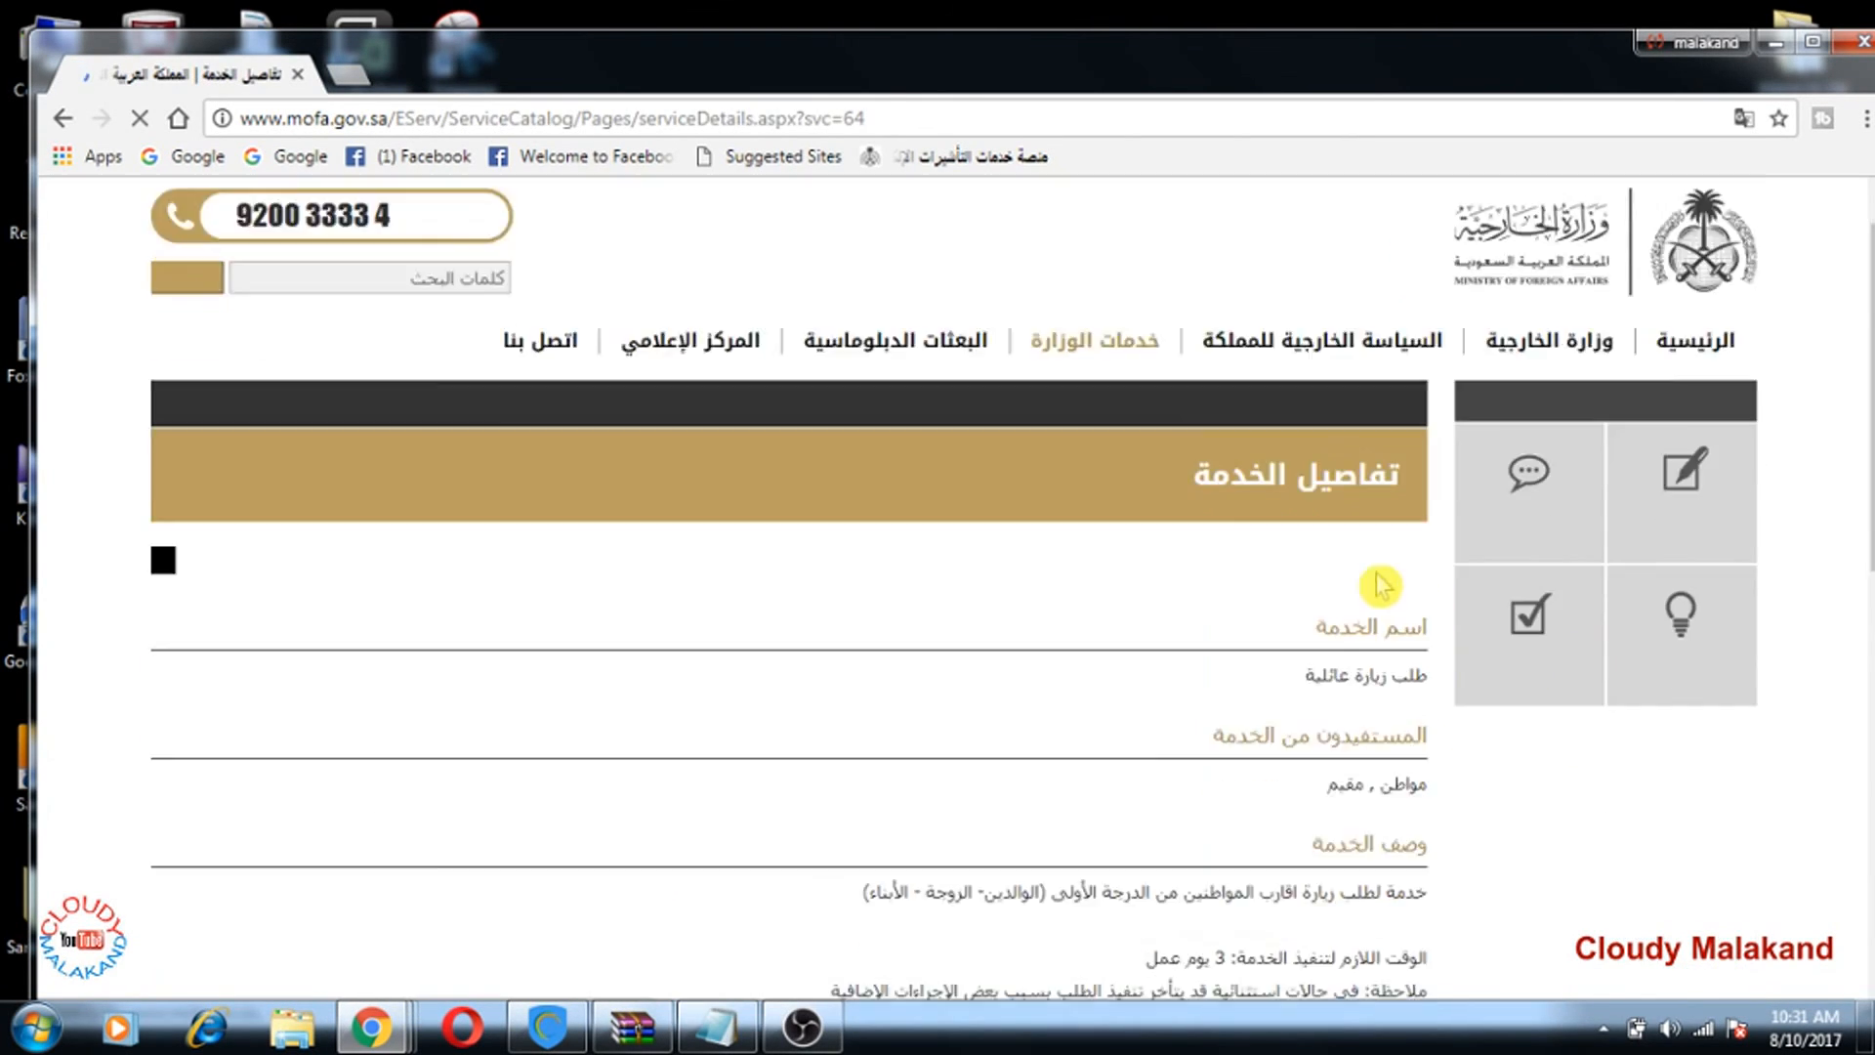
scroll(765, 642, down, 8)
scroll(765, 642, down, 3)
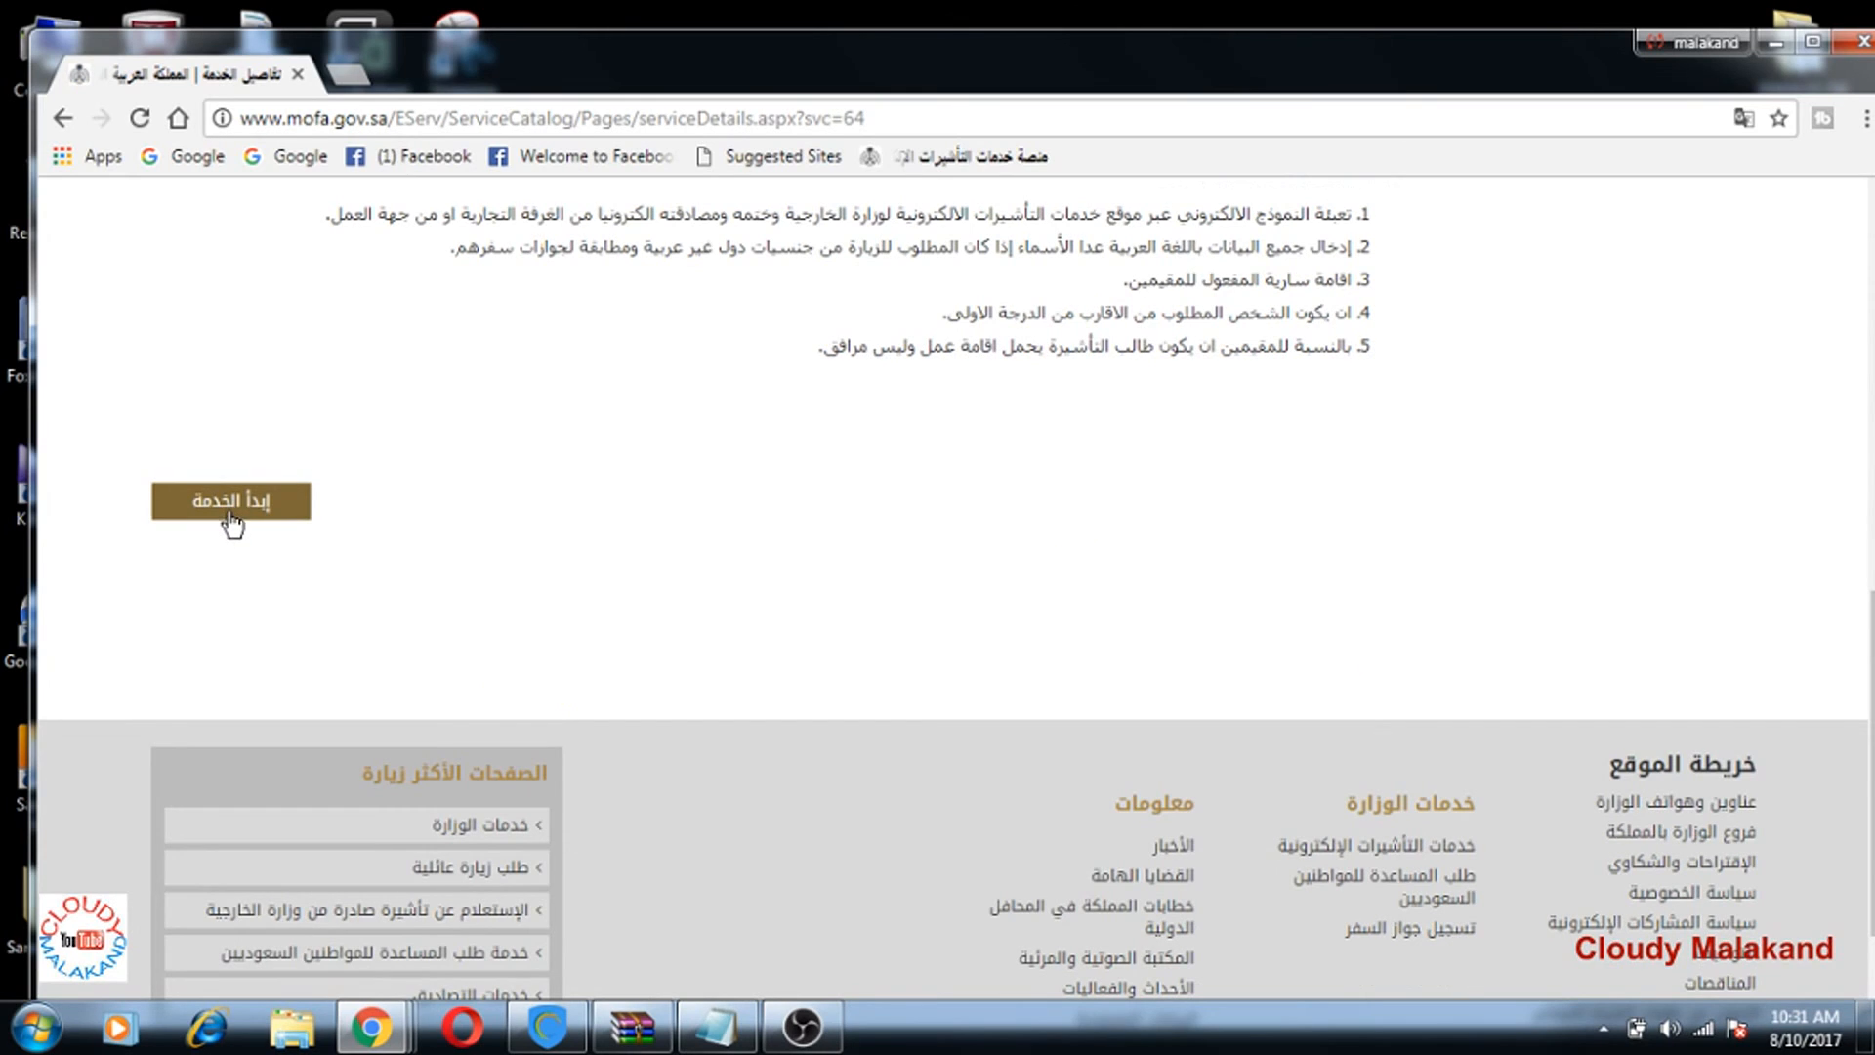
click(1082, 559)
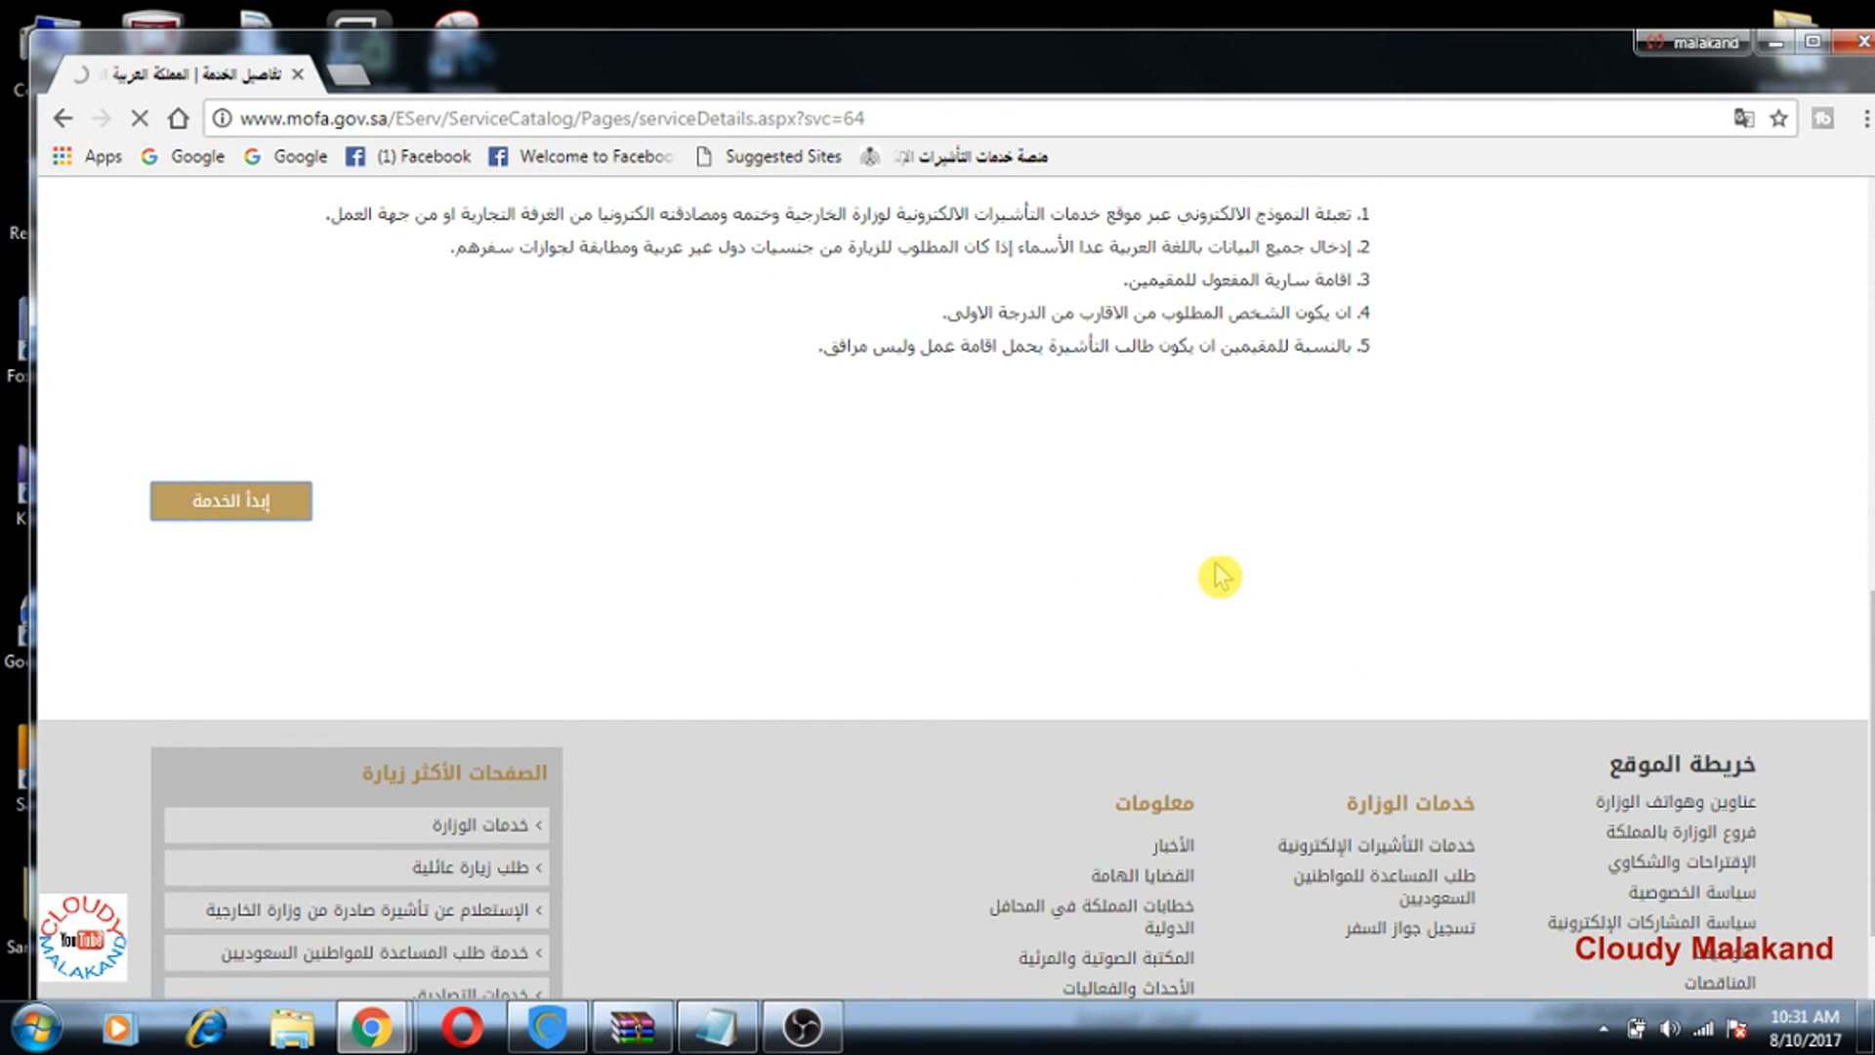
scroll(1219, 576, down, 10)
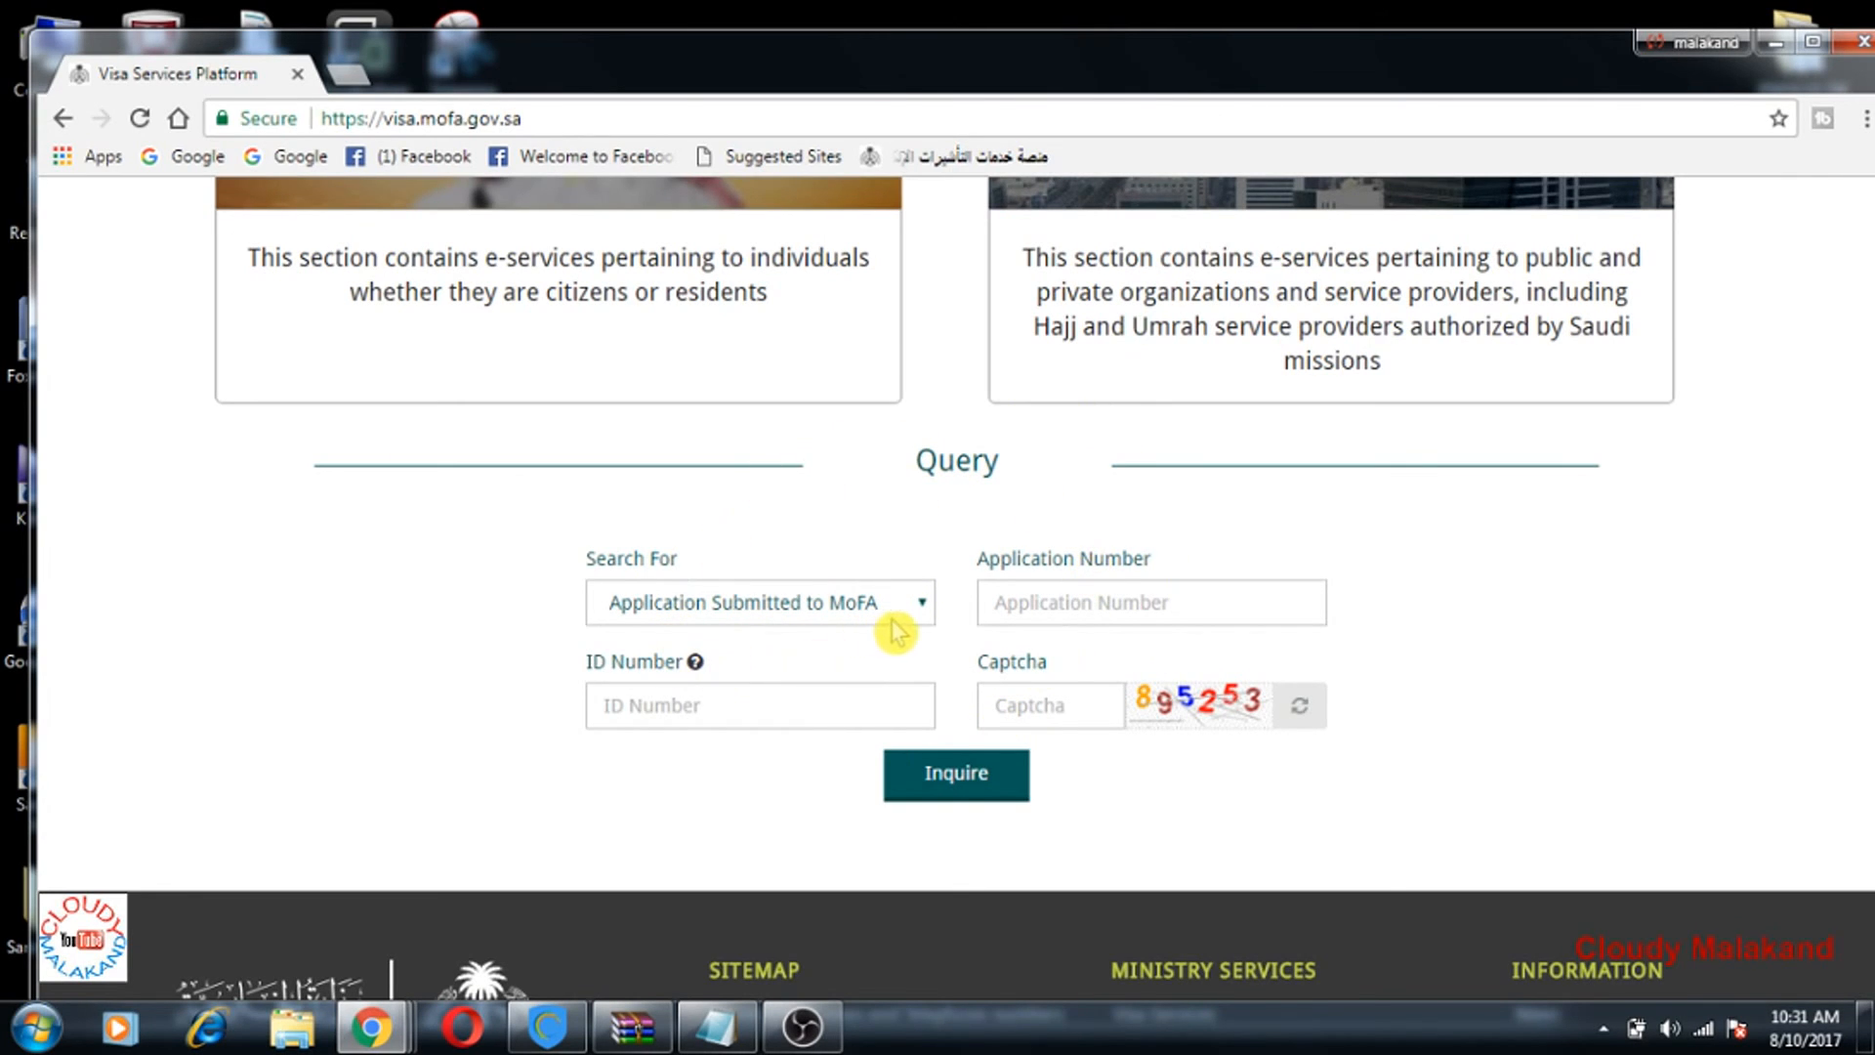
click(923, 605)
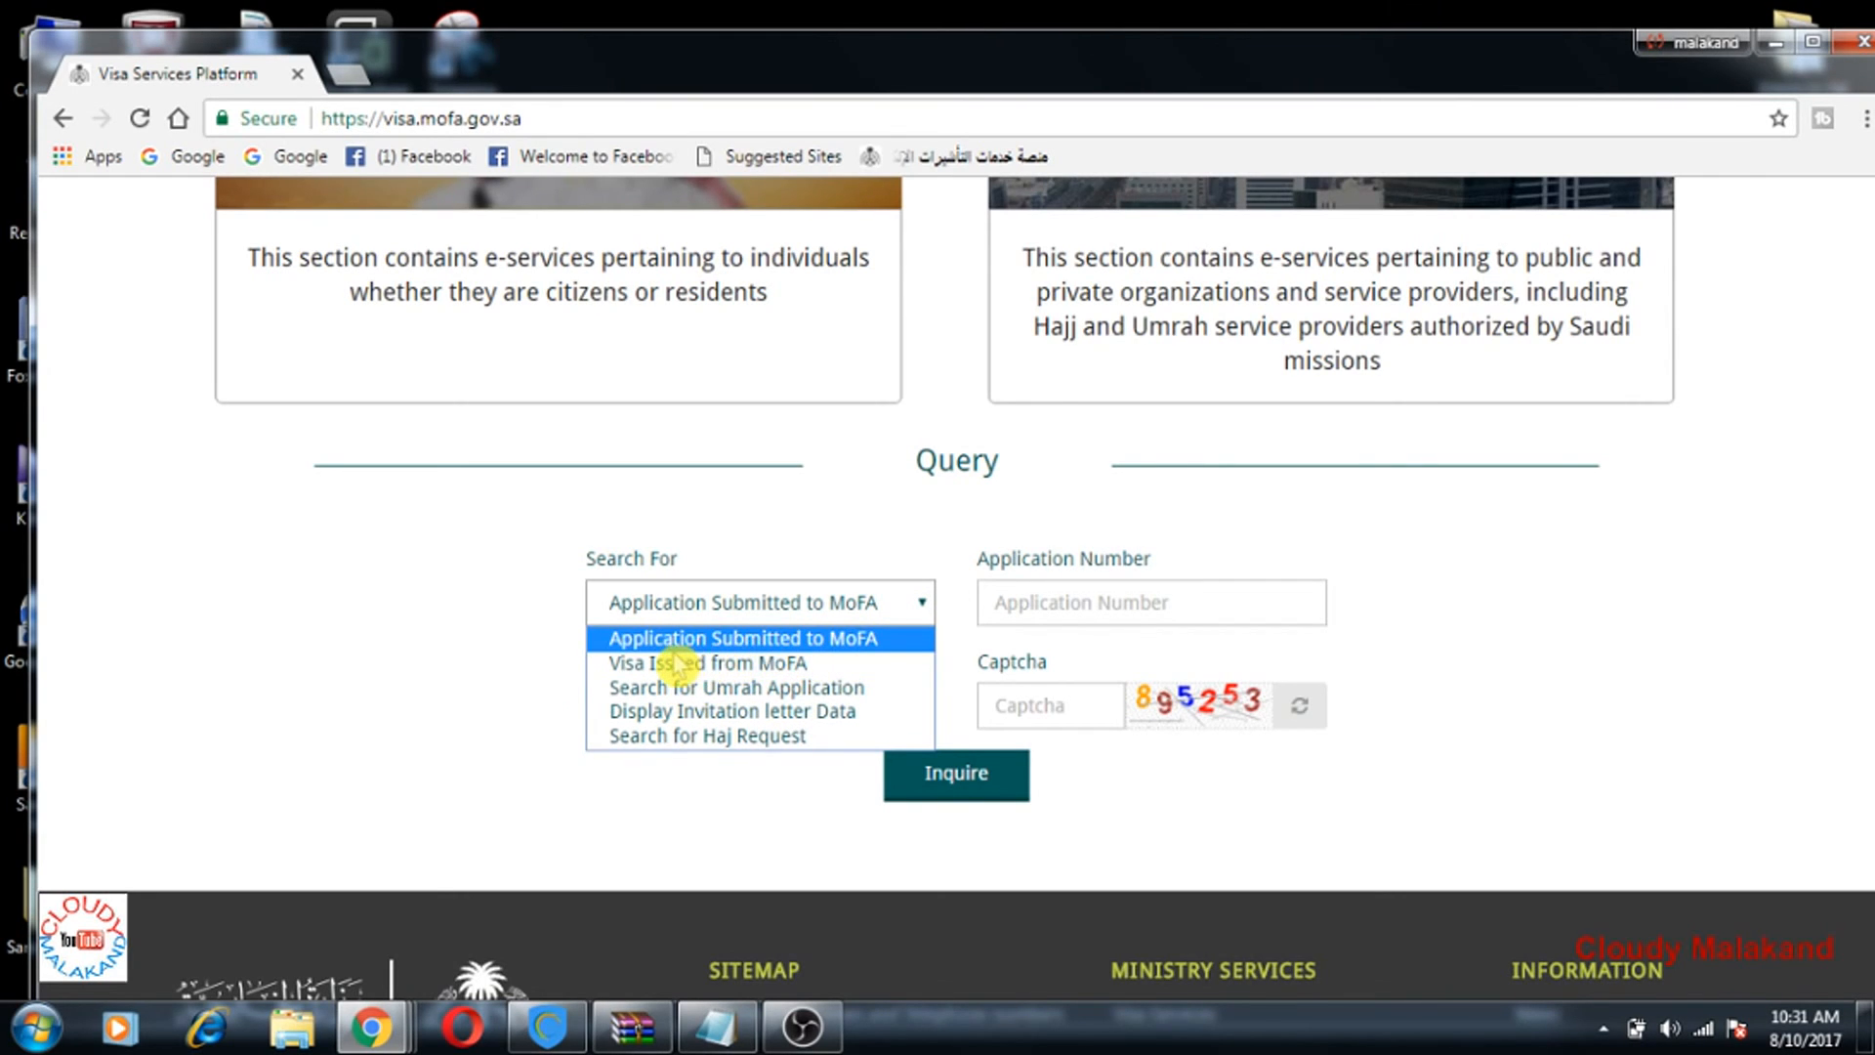
click(776, 640)
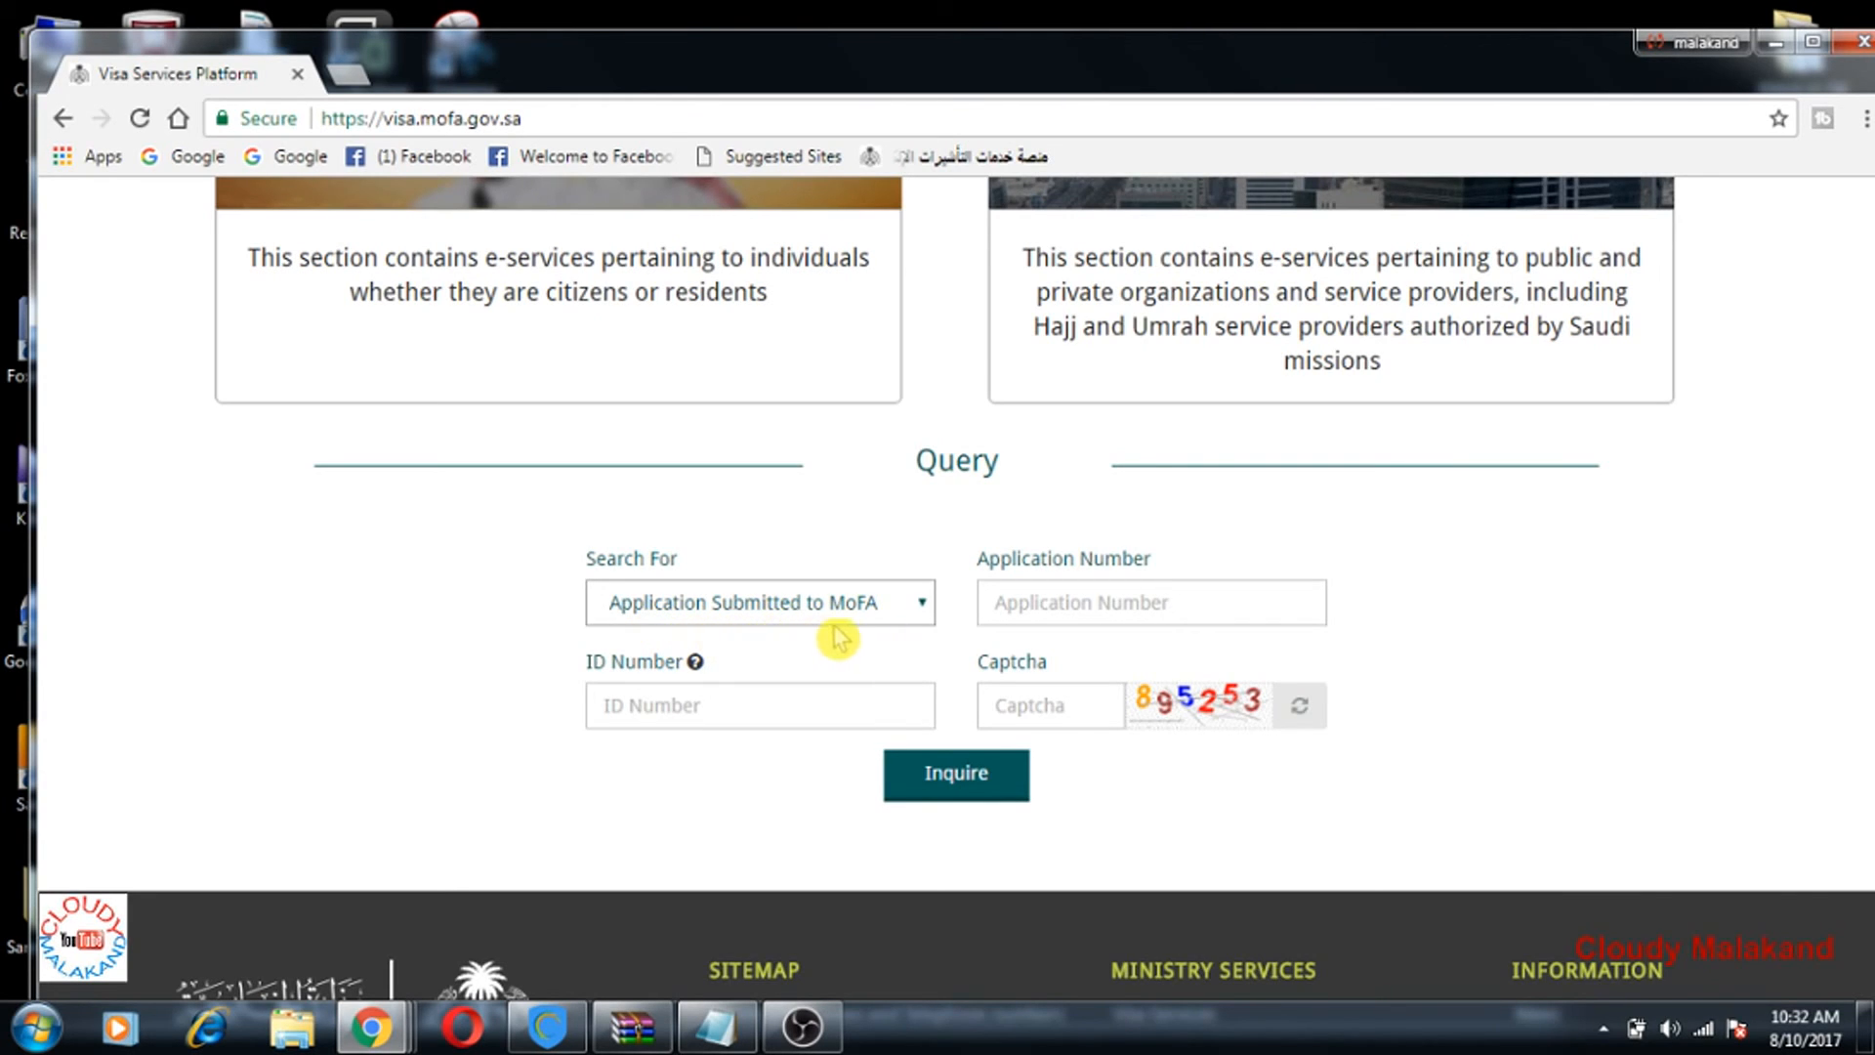
click(657, 705)
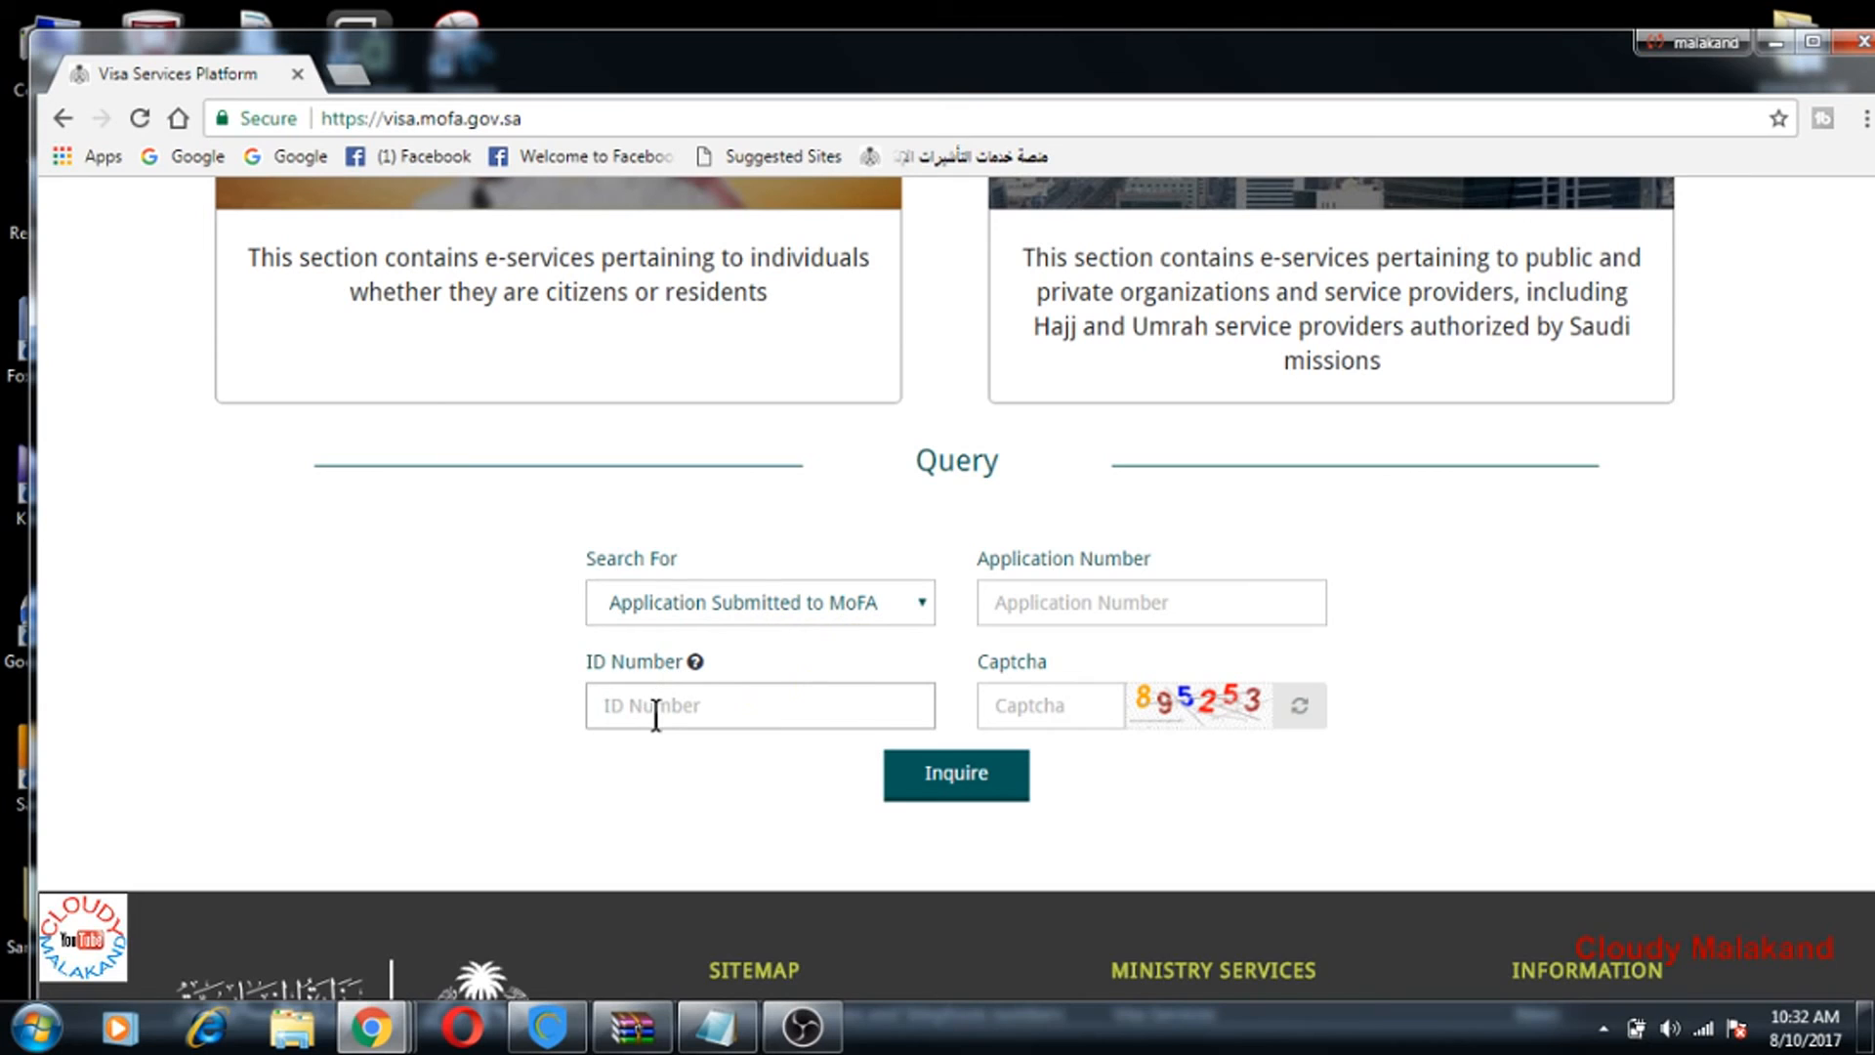
right_click(1040, 597)
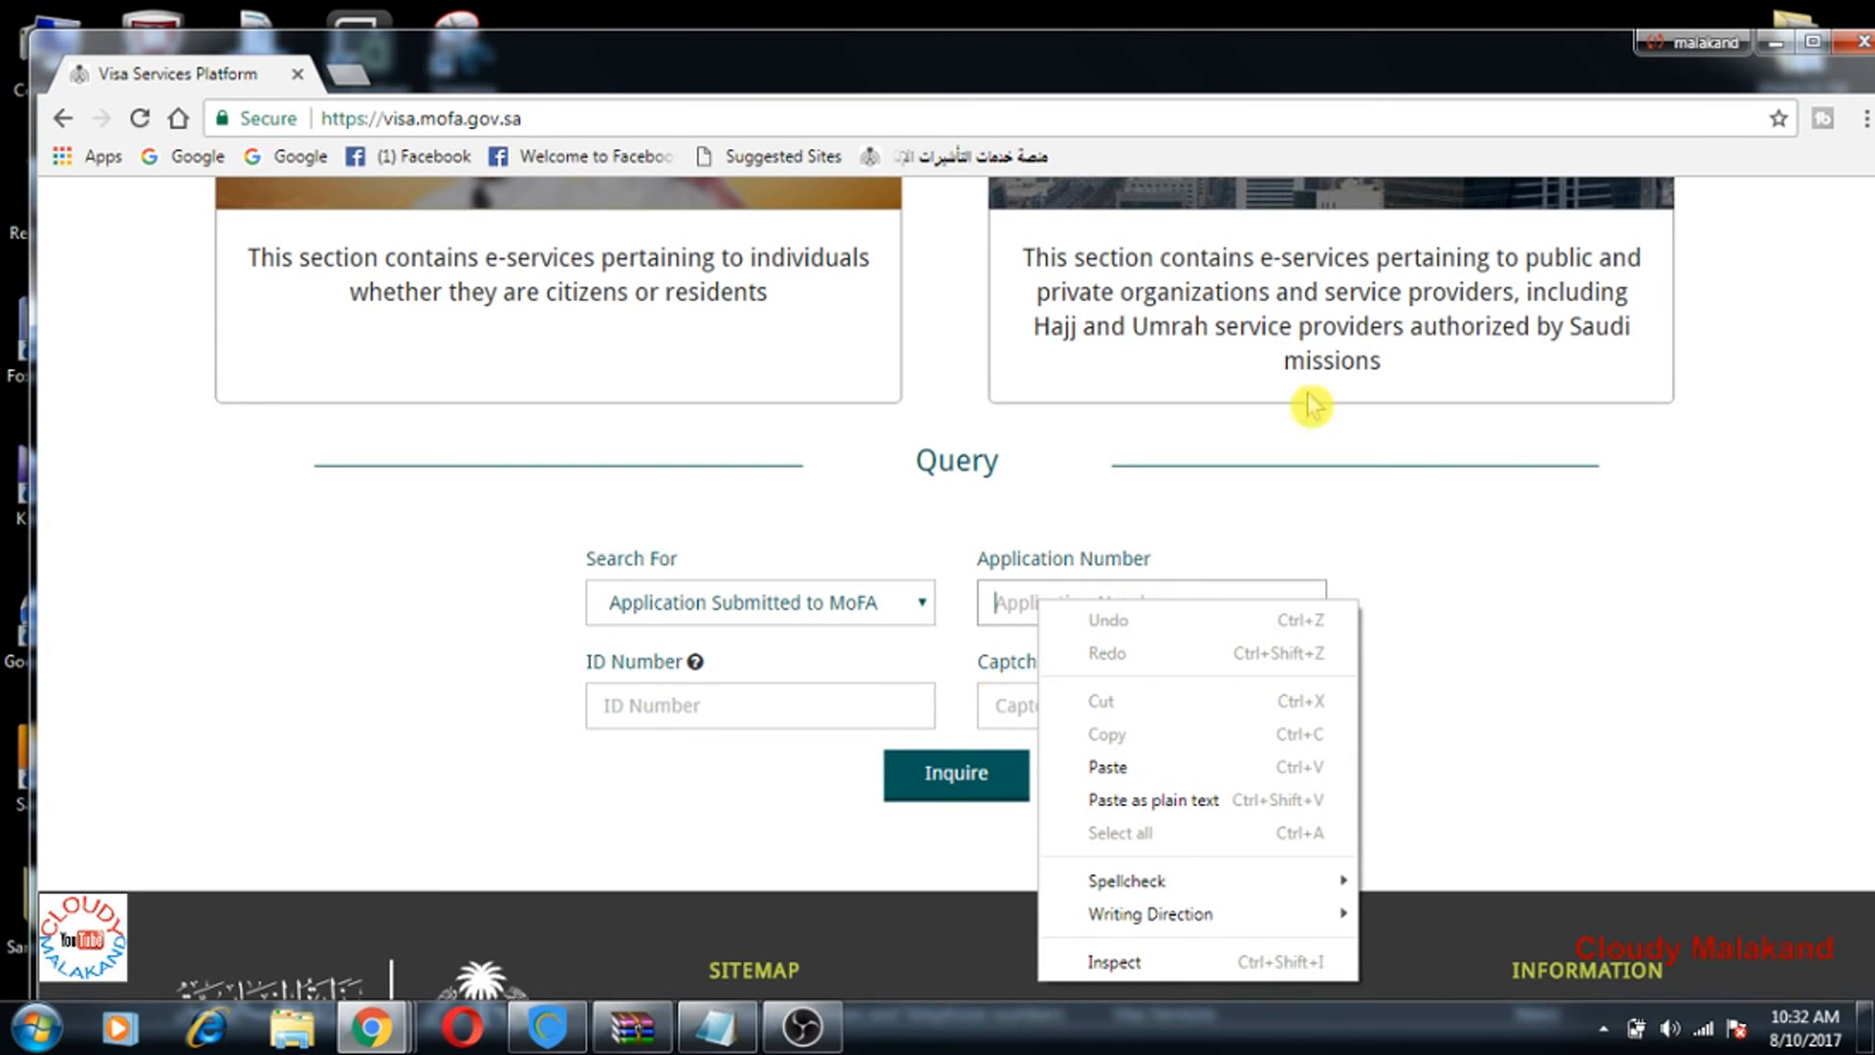
click(1761, 39)
click(1761, 39)
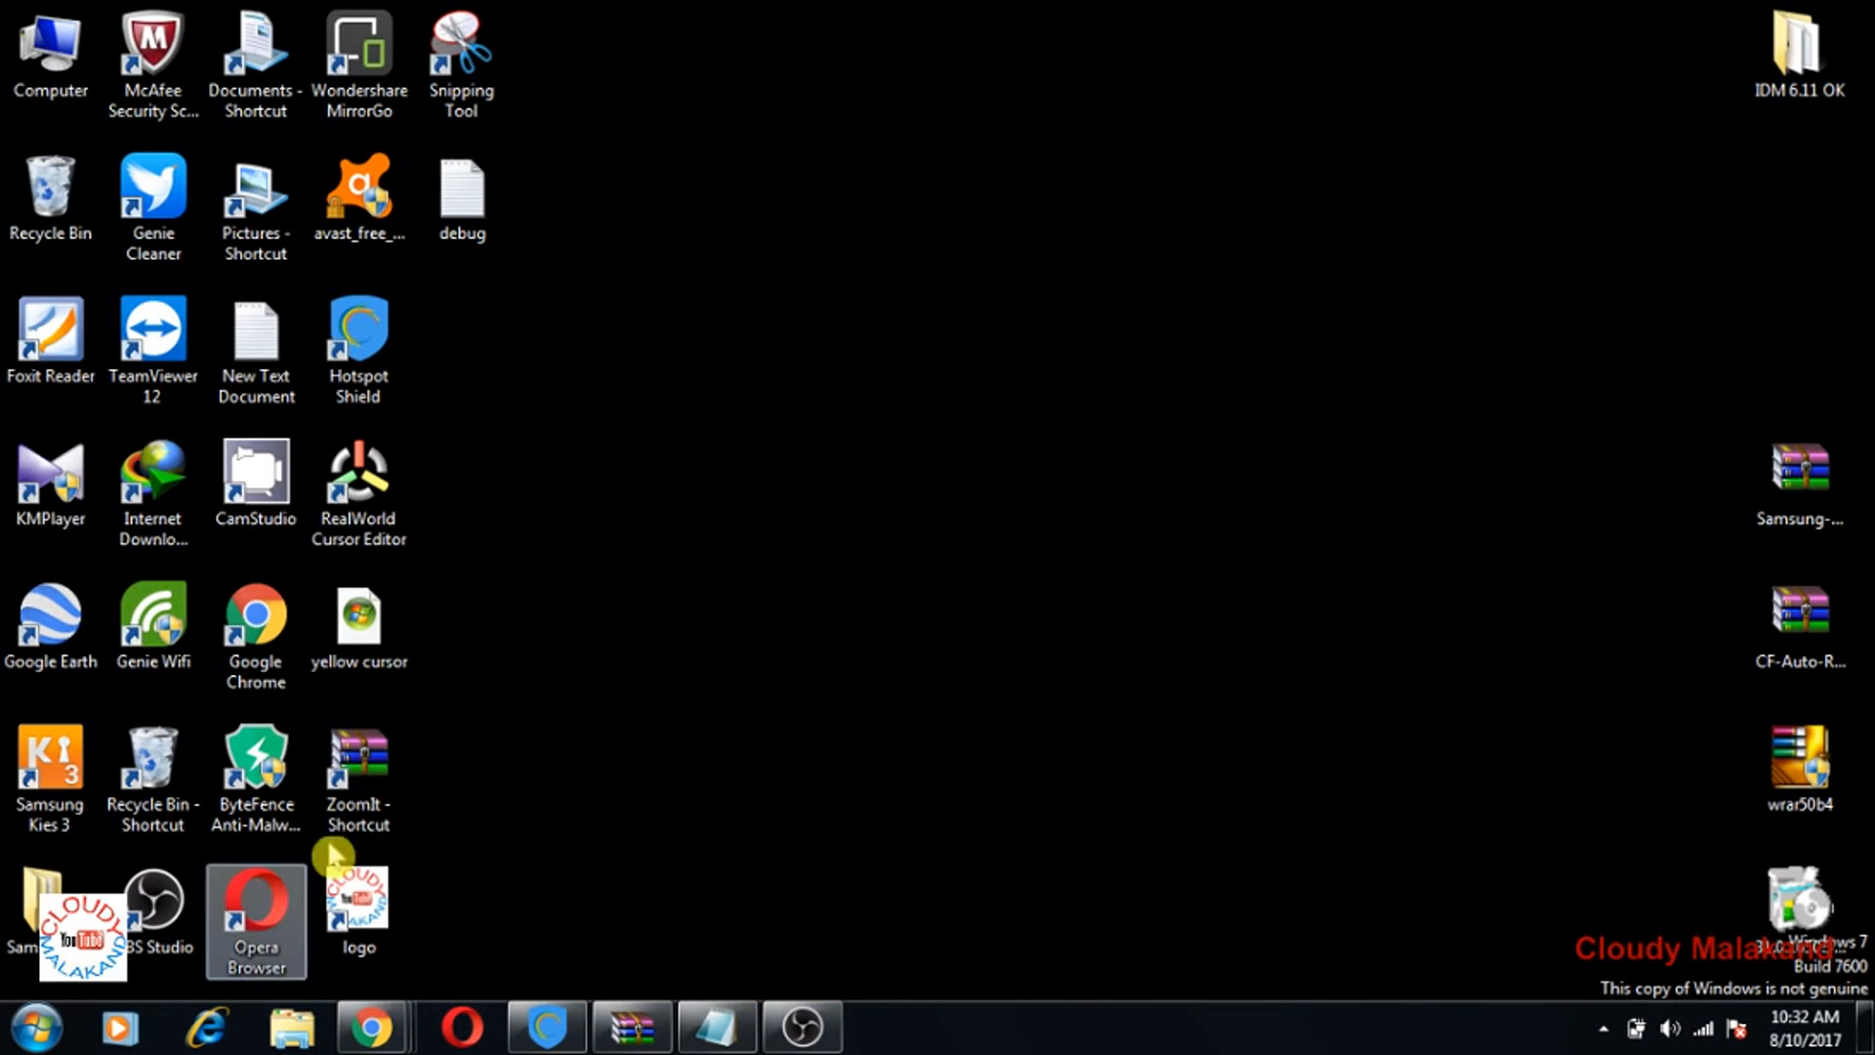
mouse_move(371, 1025)
click(288, 923)
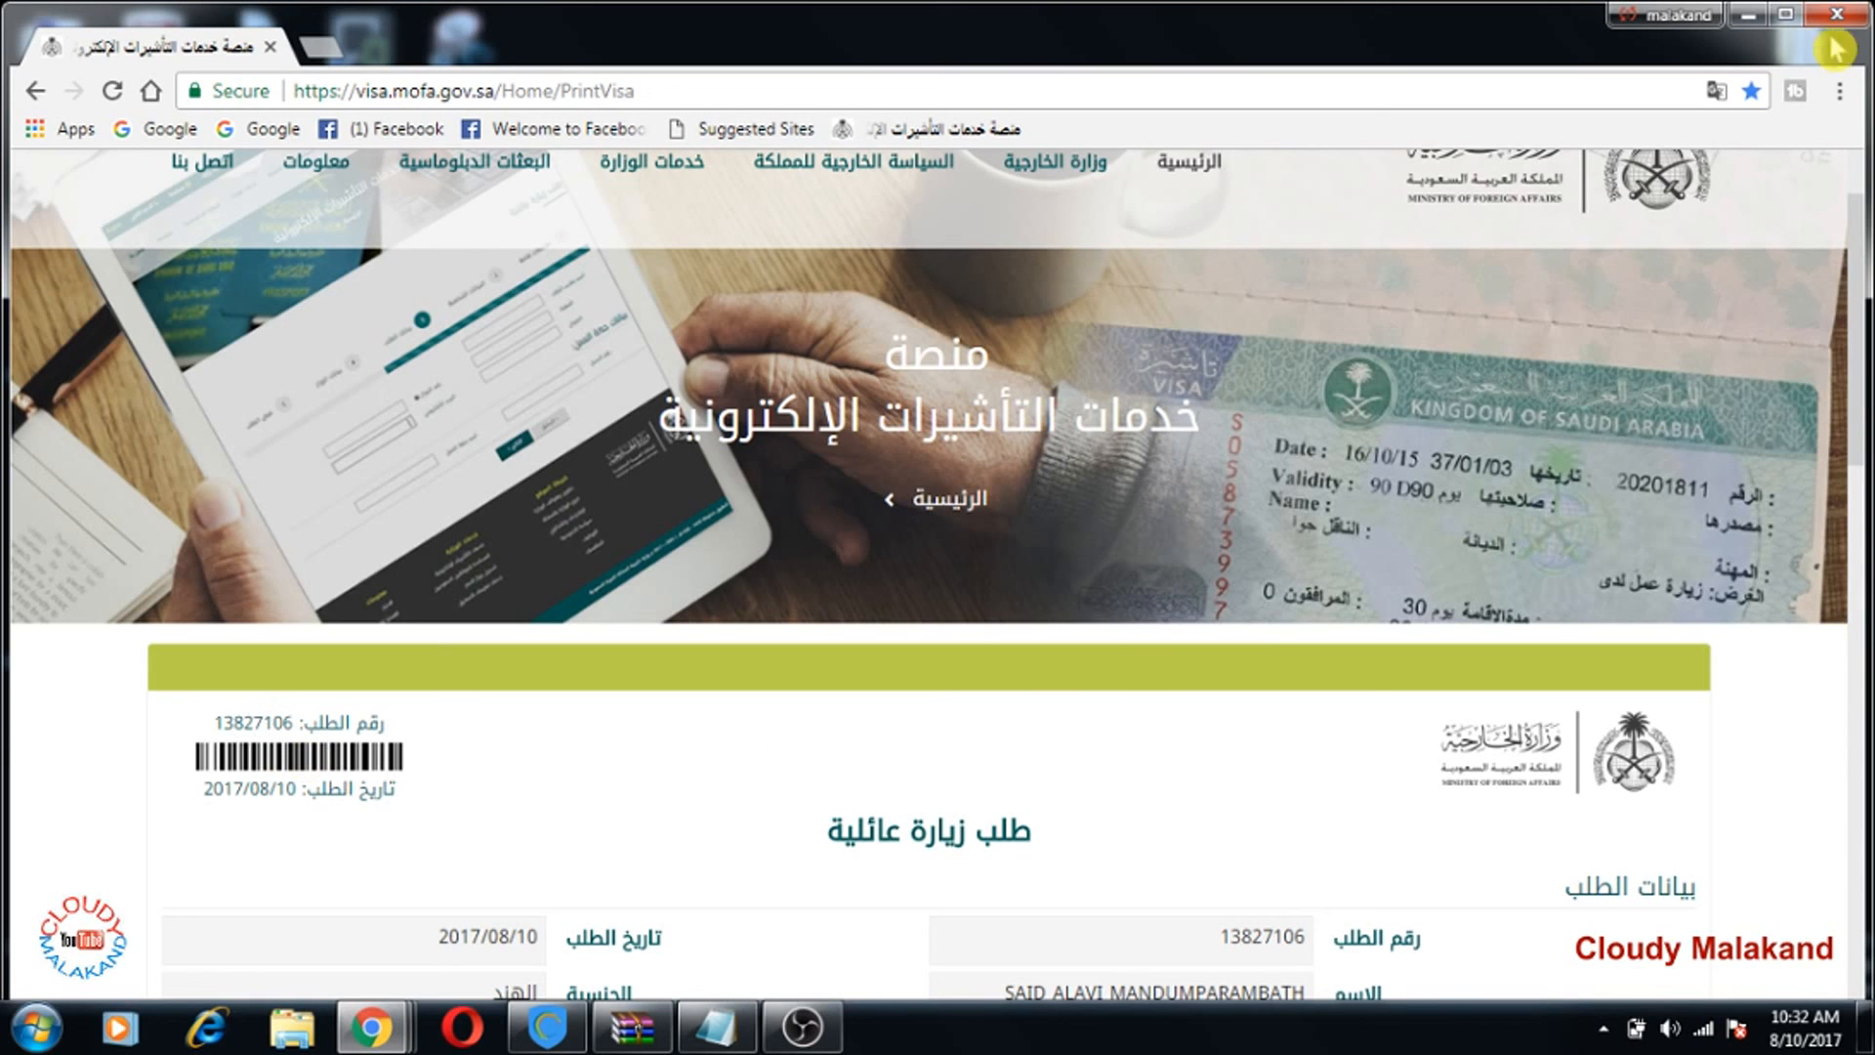
click(1748, 14)
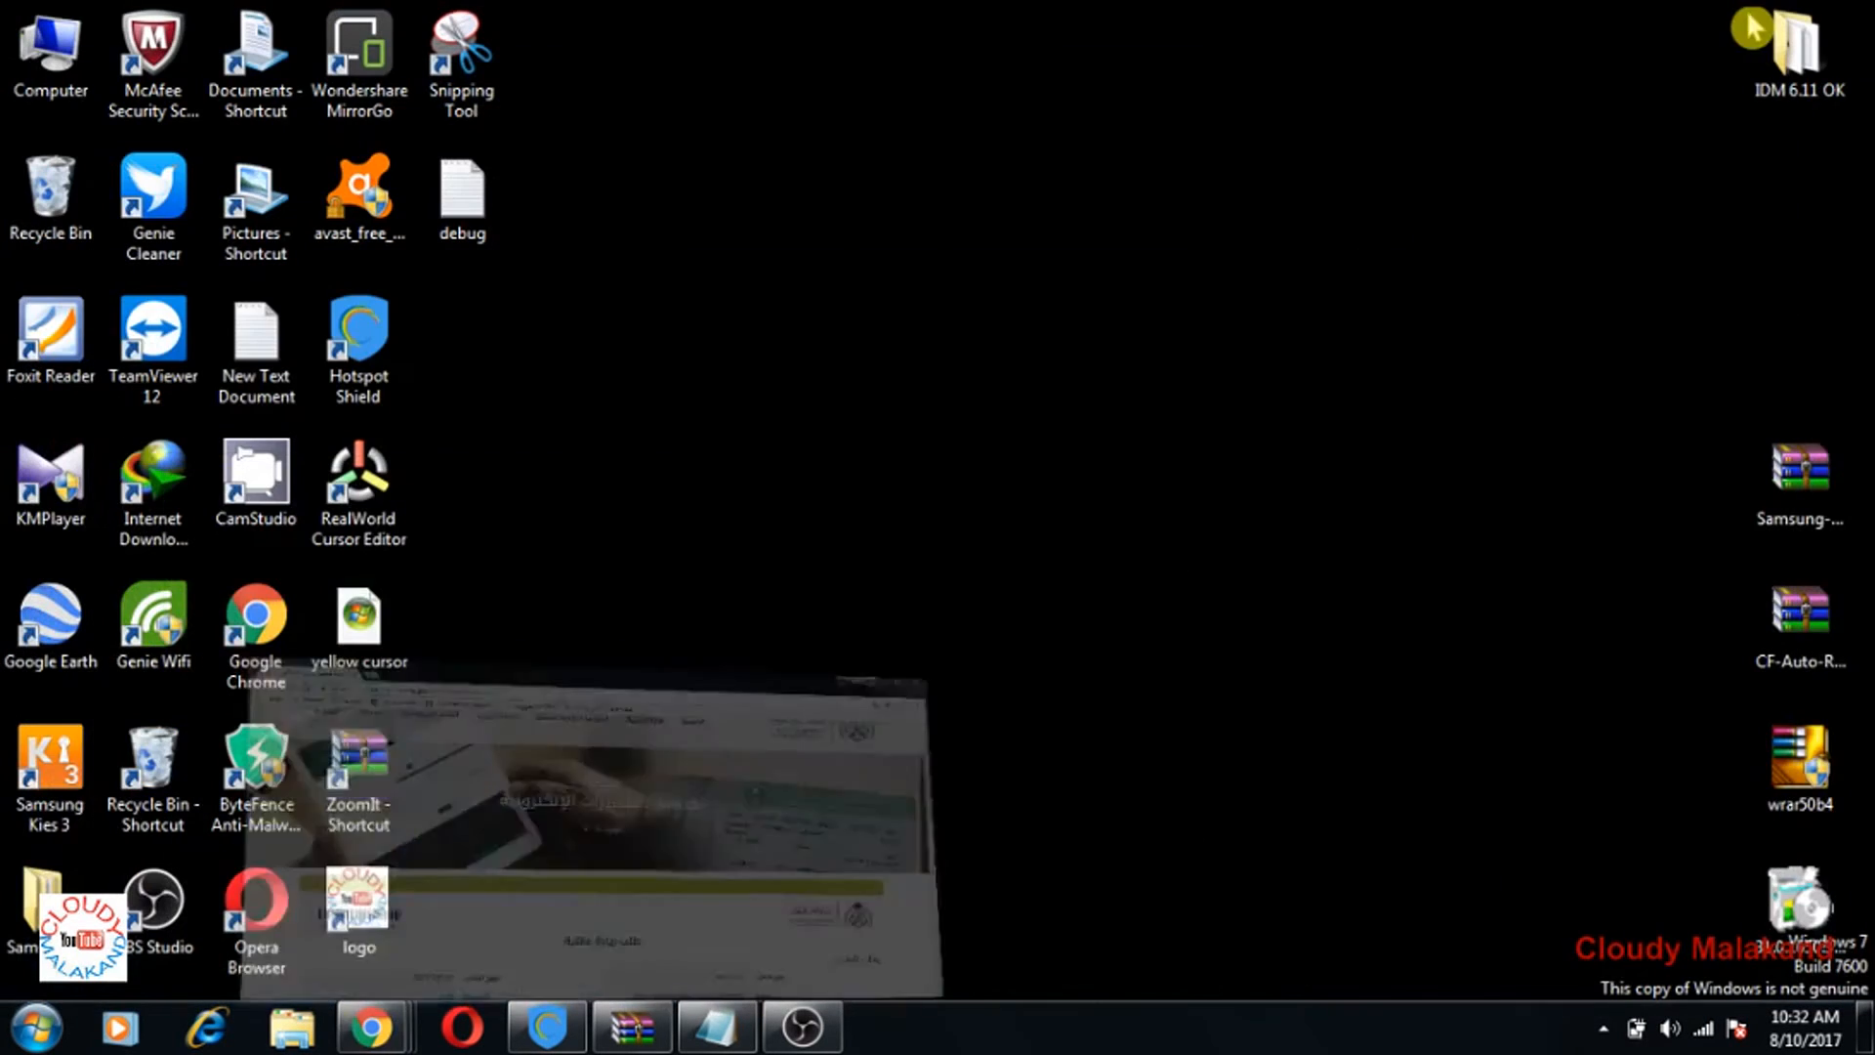
mouse_move(371, 1026)
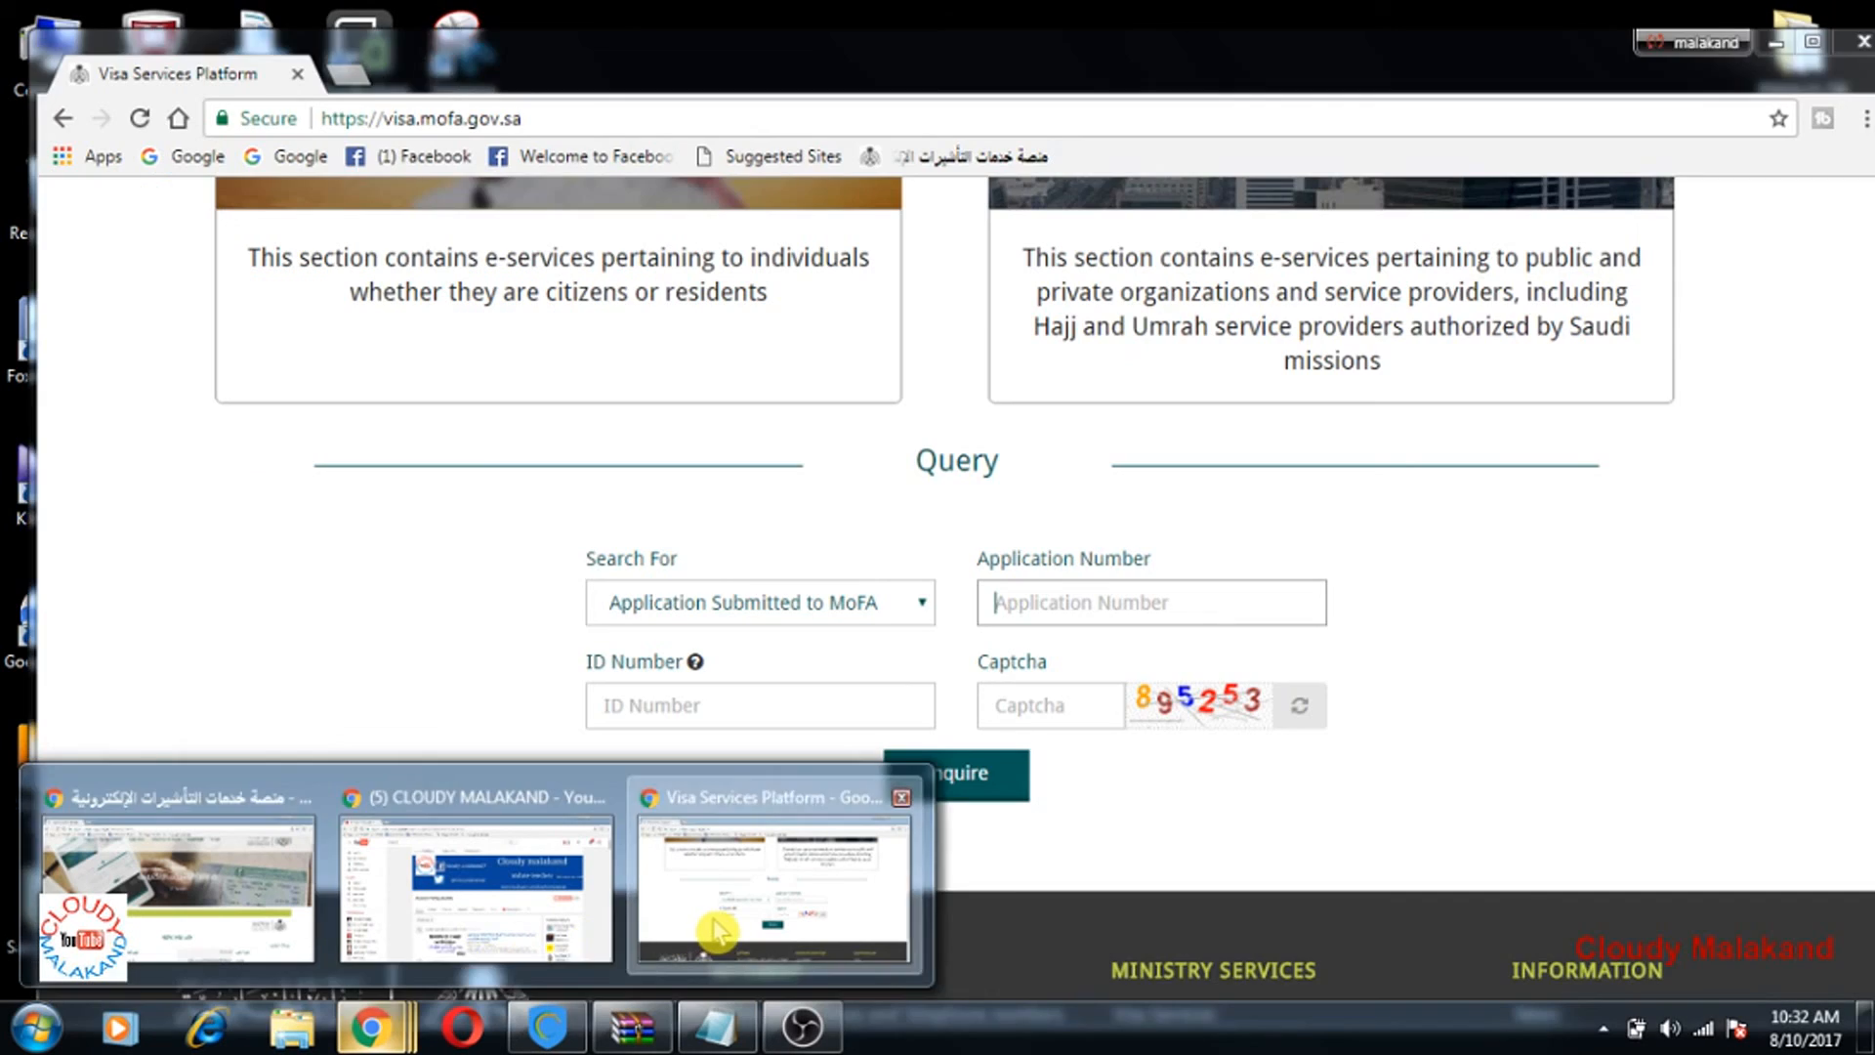
click(718, 932)
Step: Paste the application number, autofill the saved ID number, enter the captcha and submit the query
right_click(1041, 615)
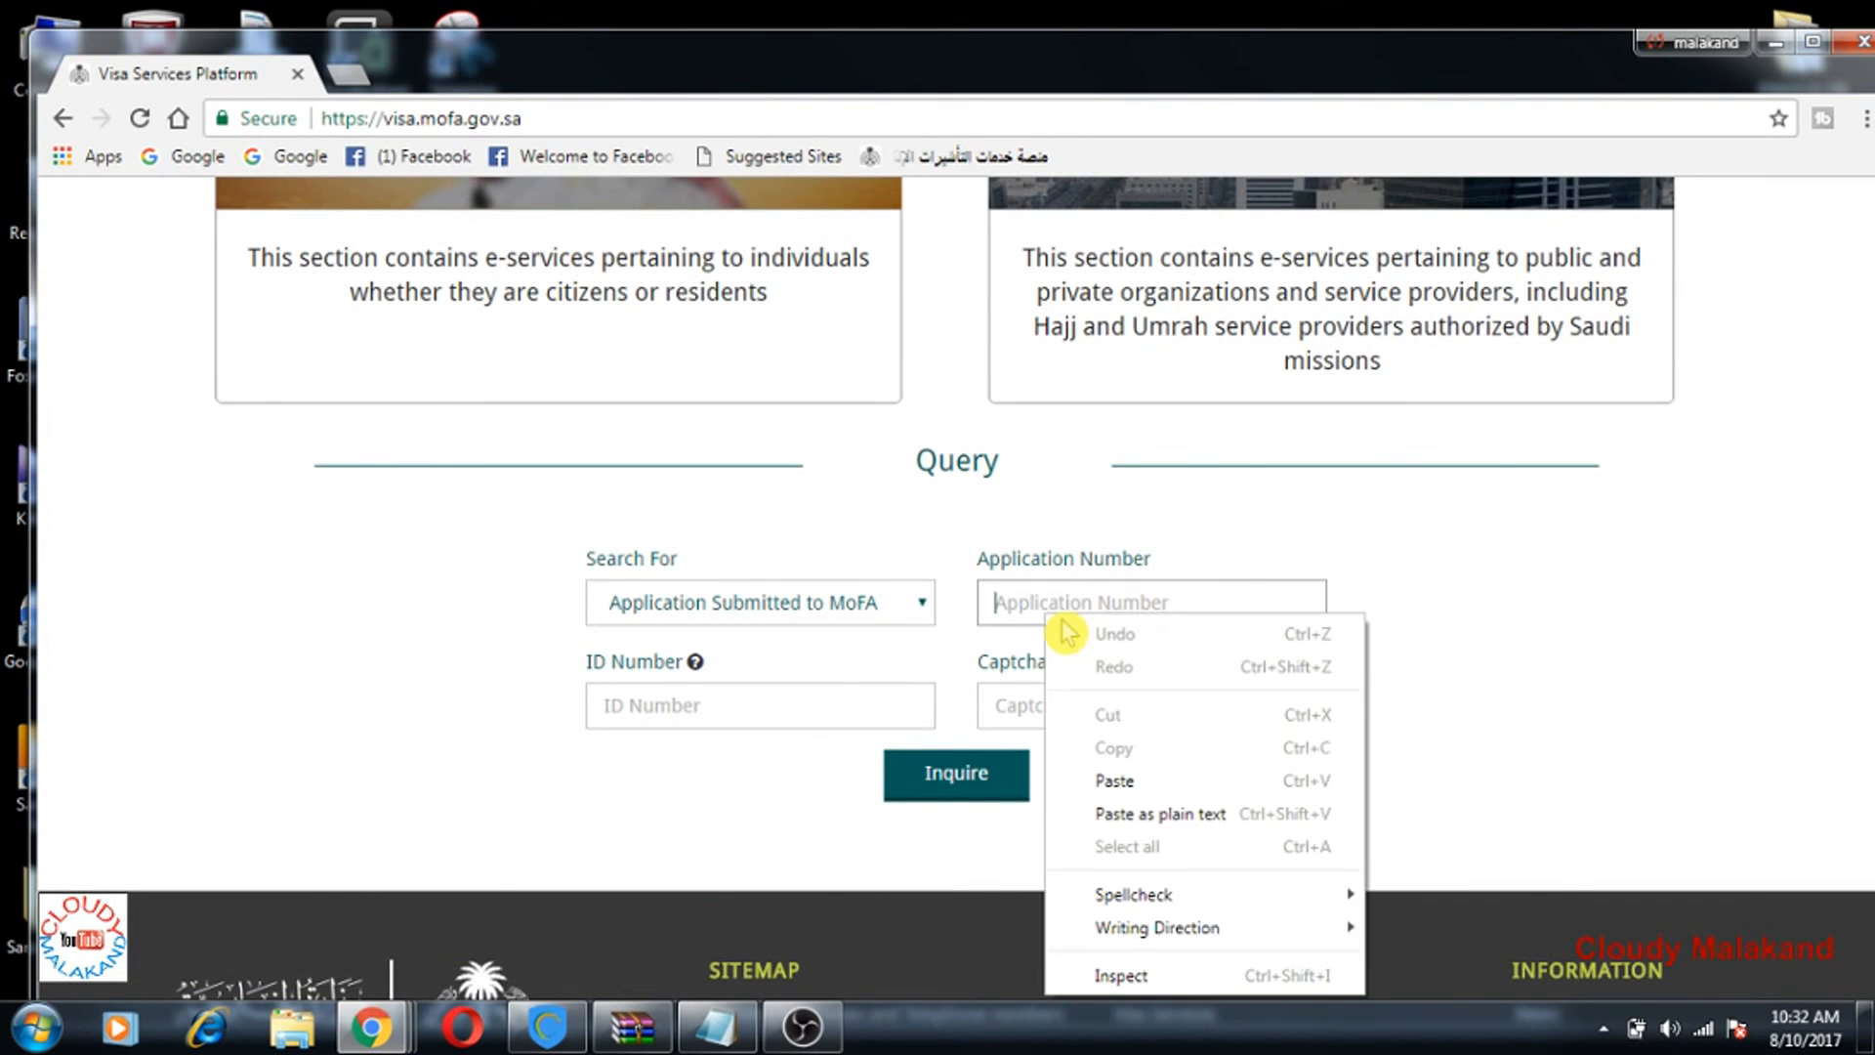
click(1106, 780)
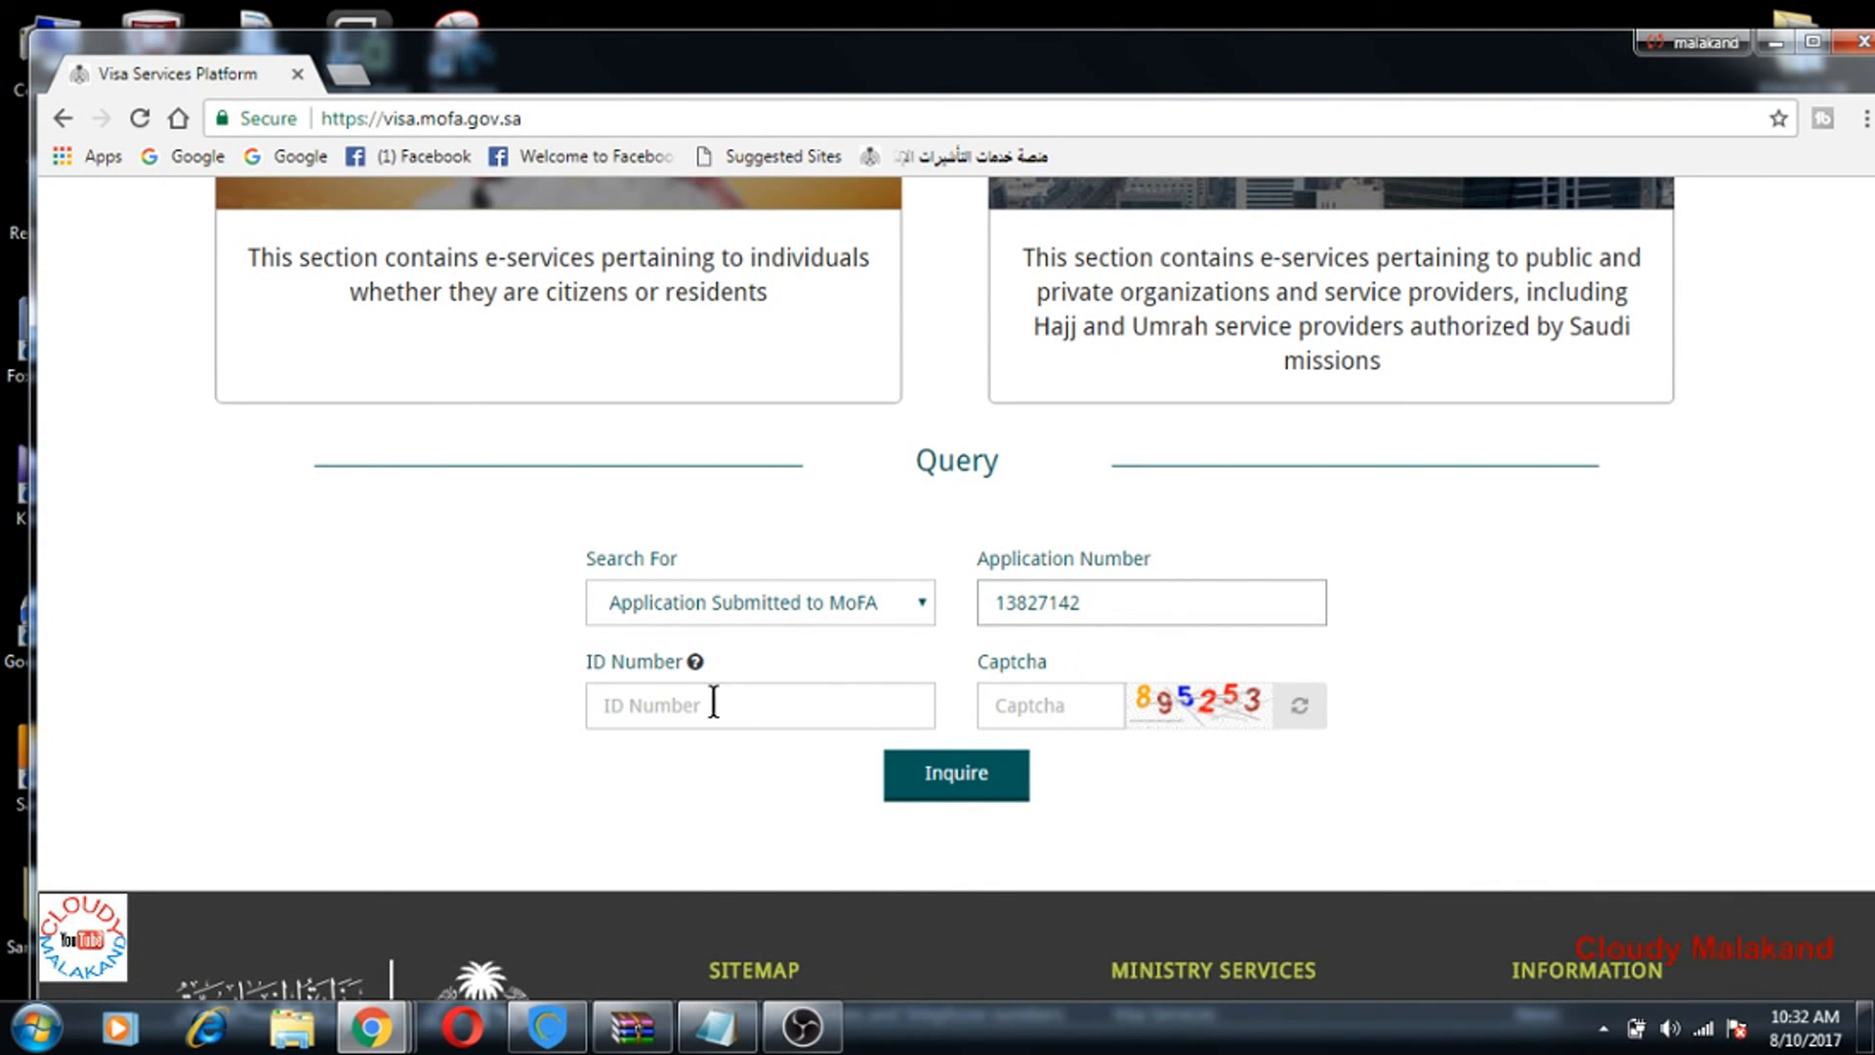
click(680, 708)
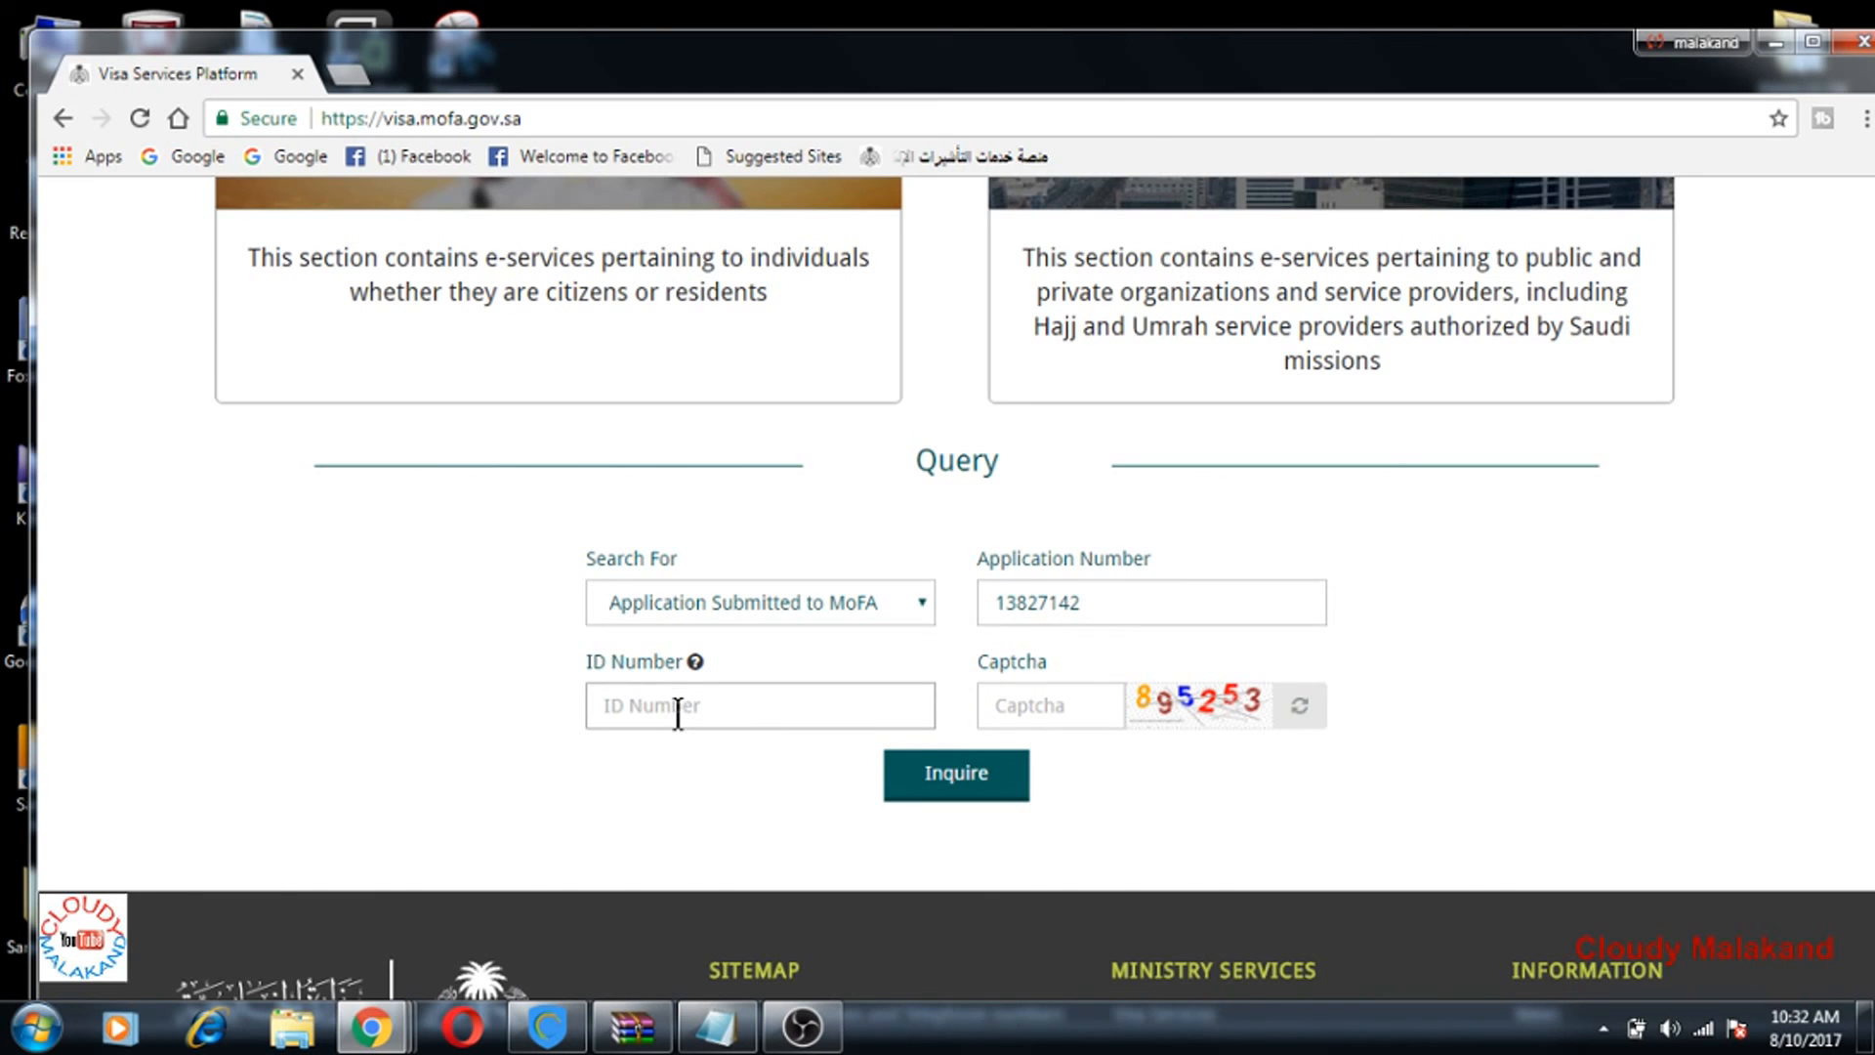
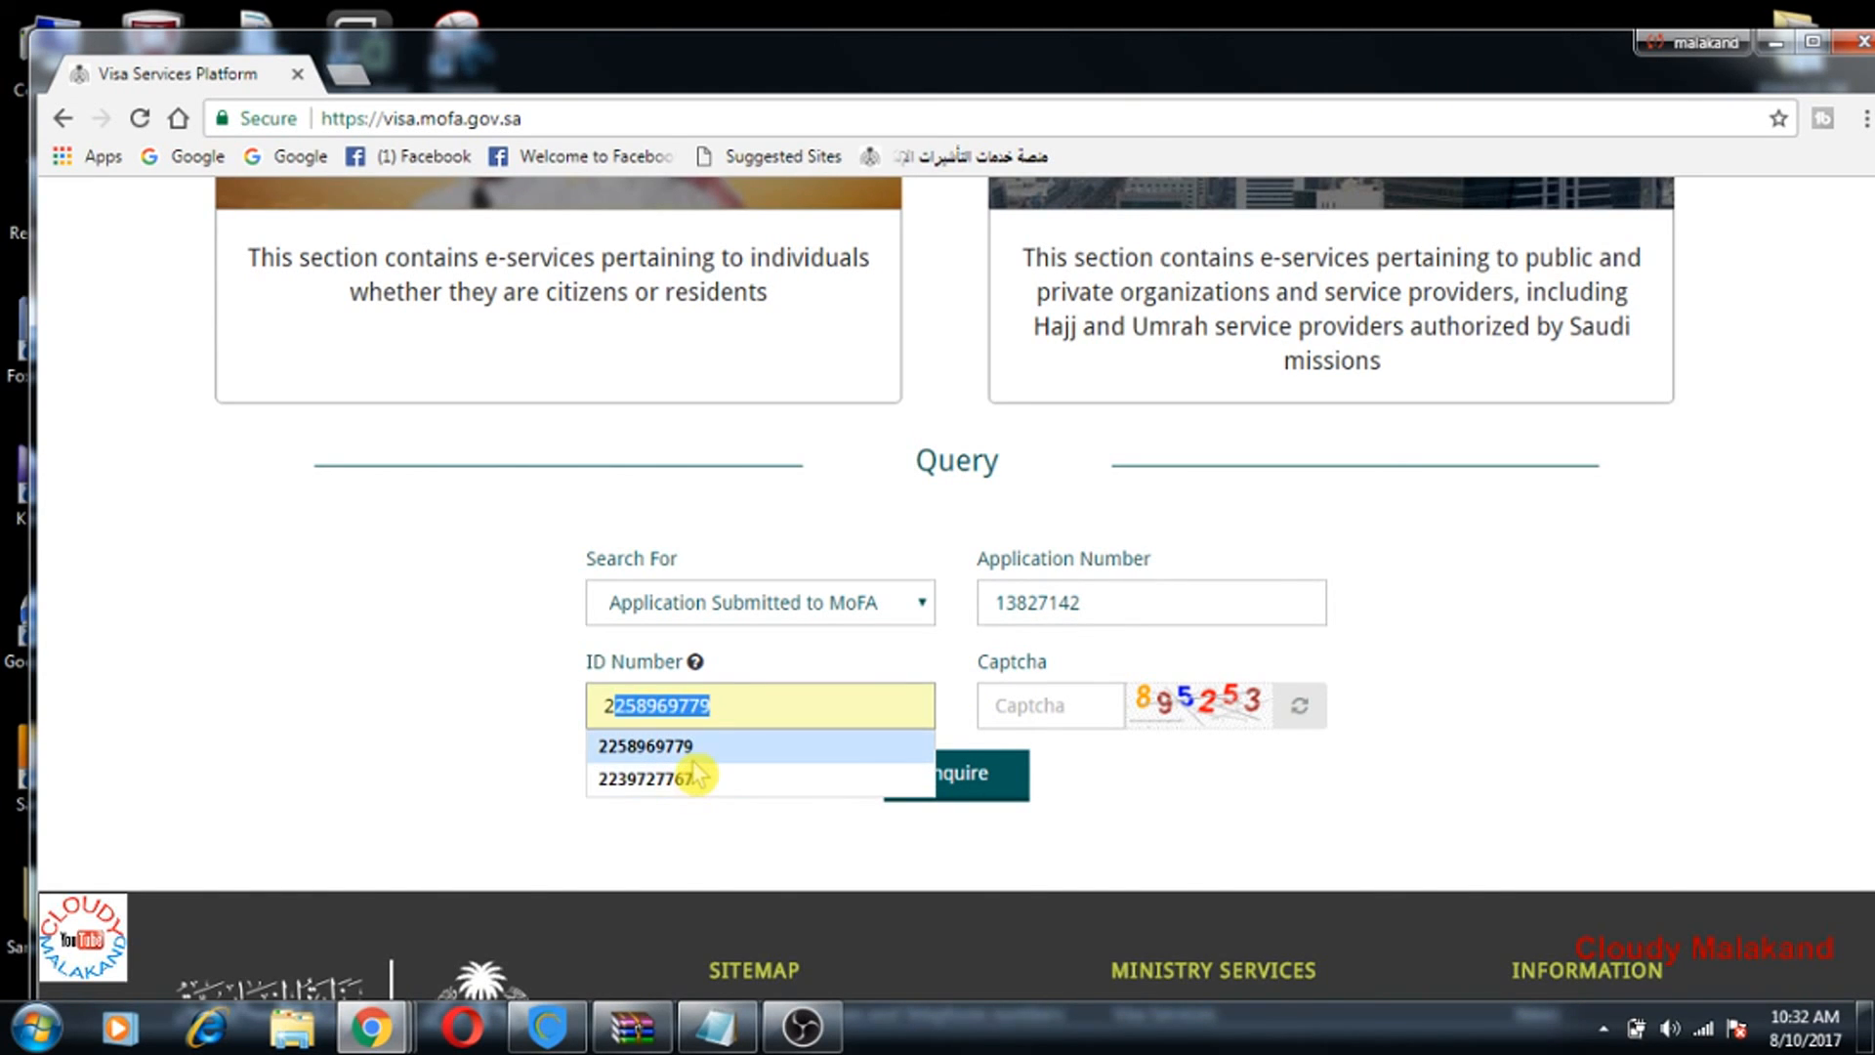
click(688, 750)
click(1022, 705)
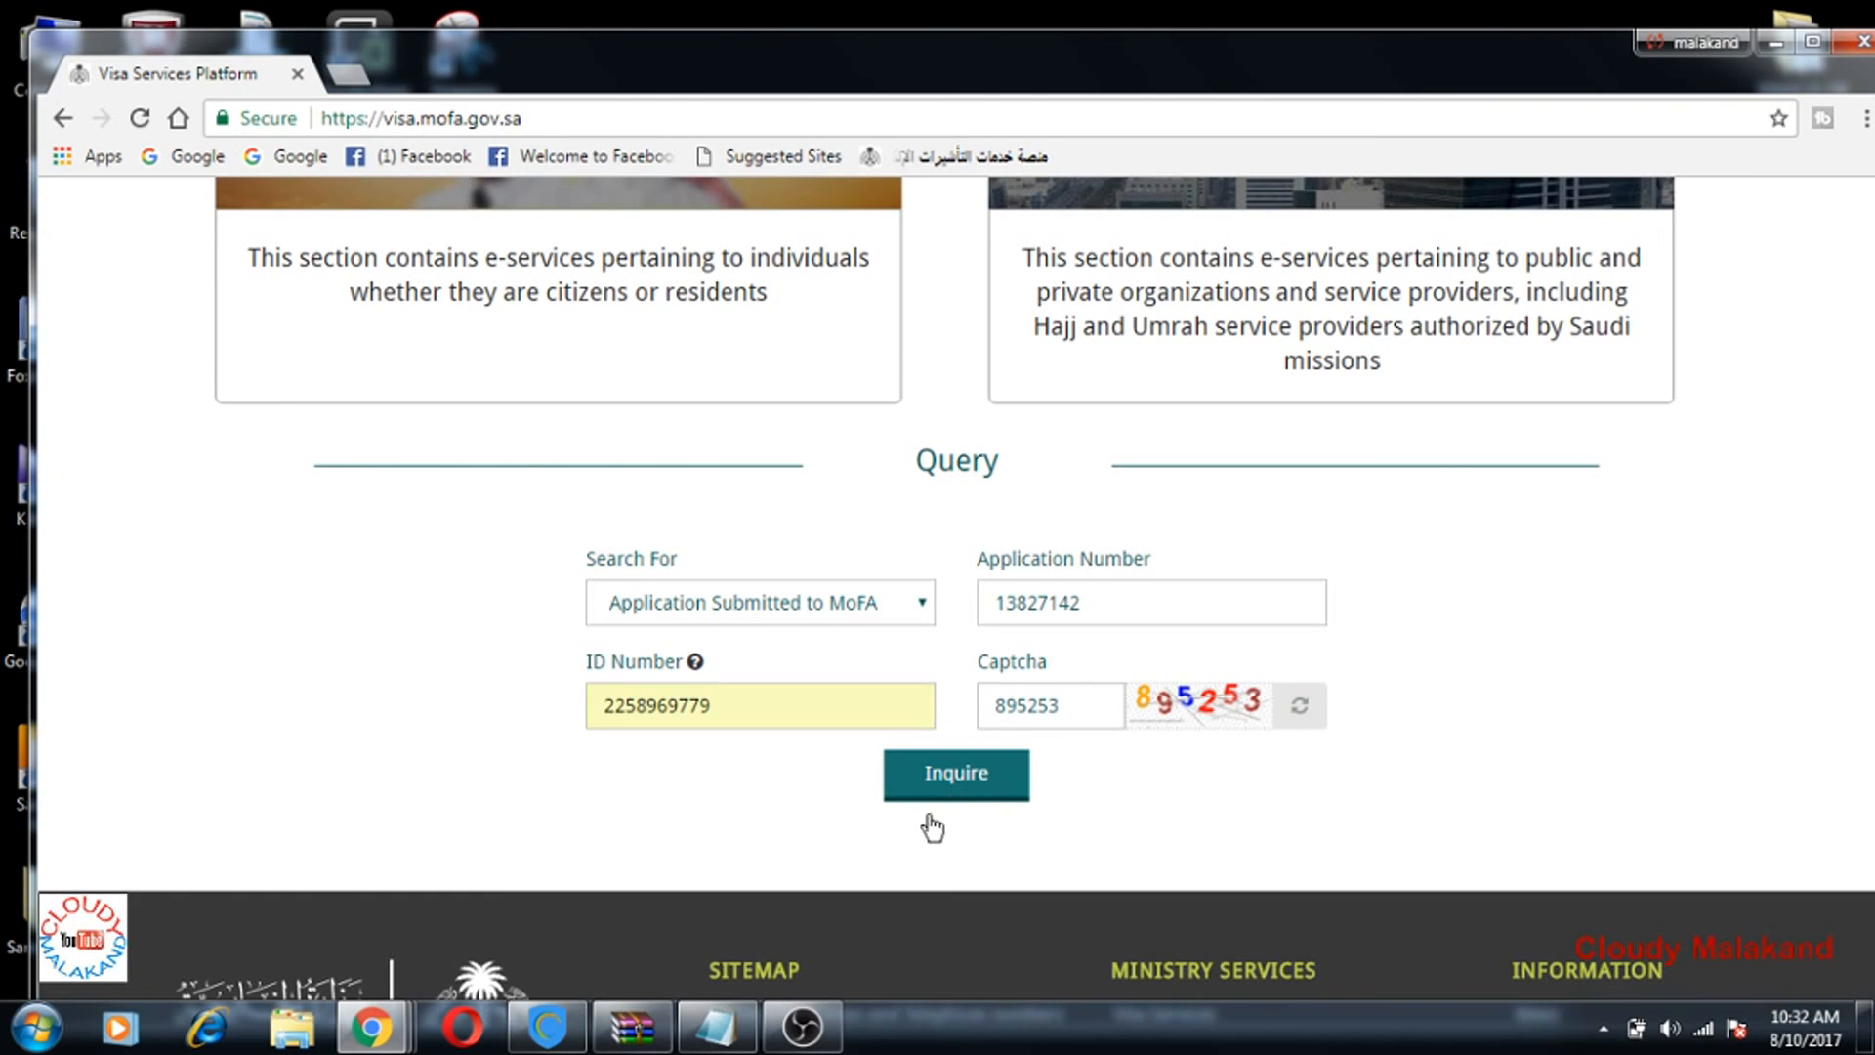
key(Return)
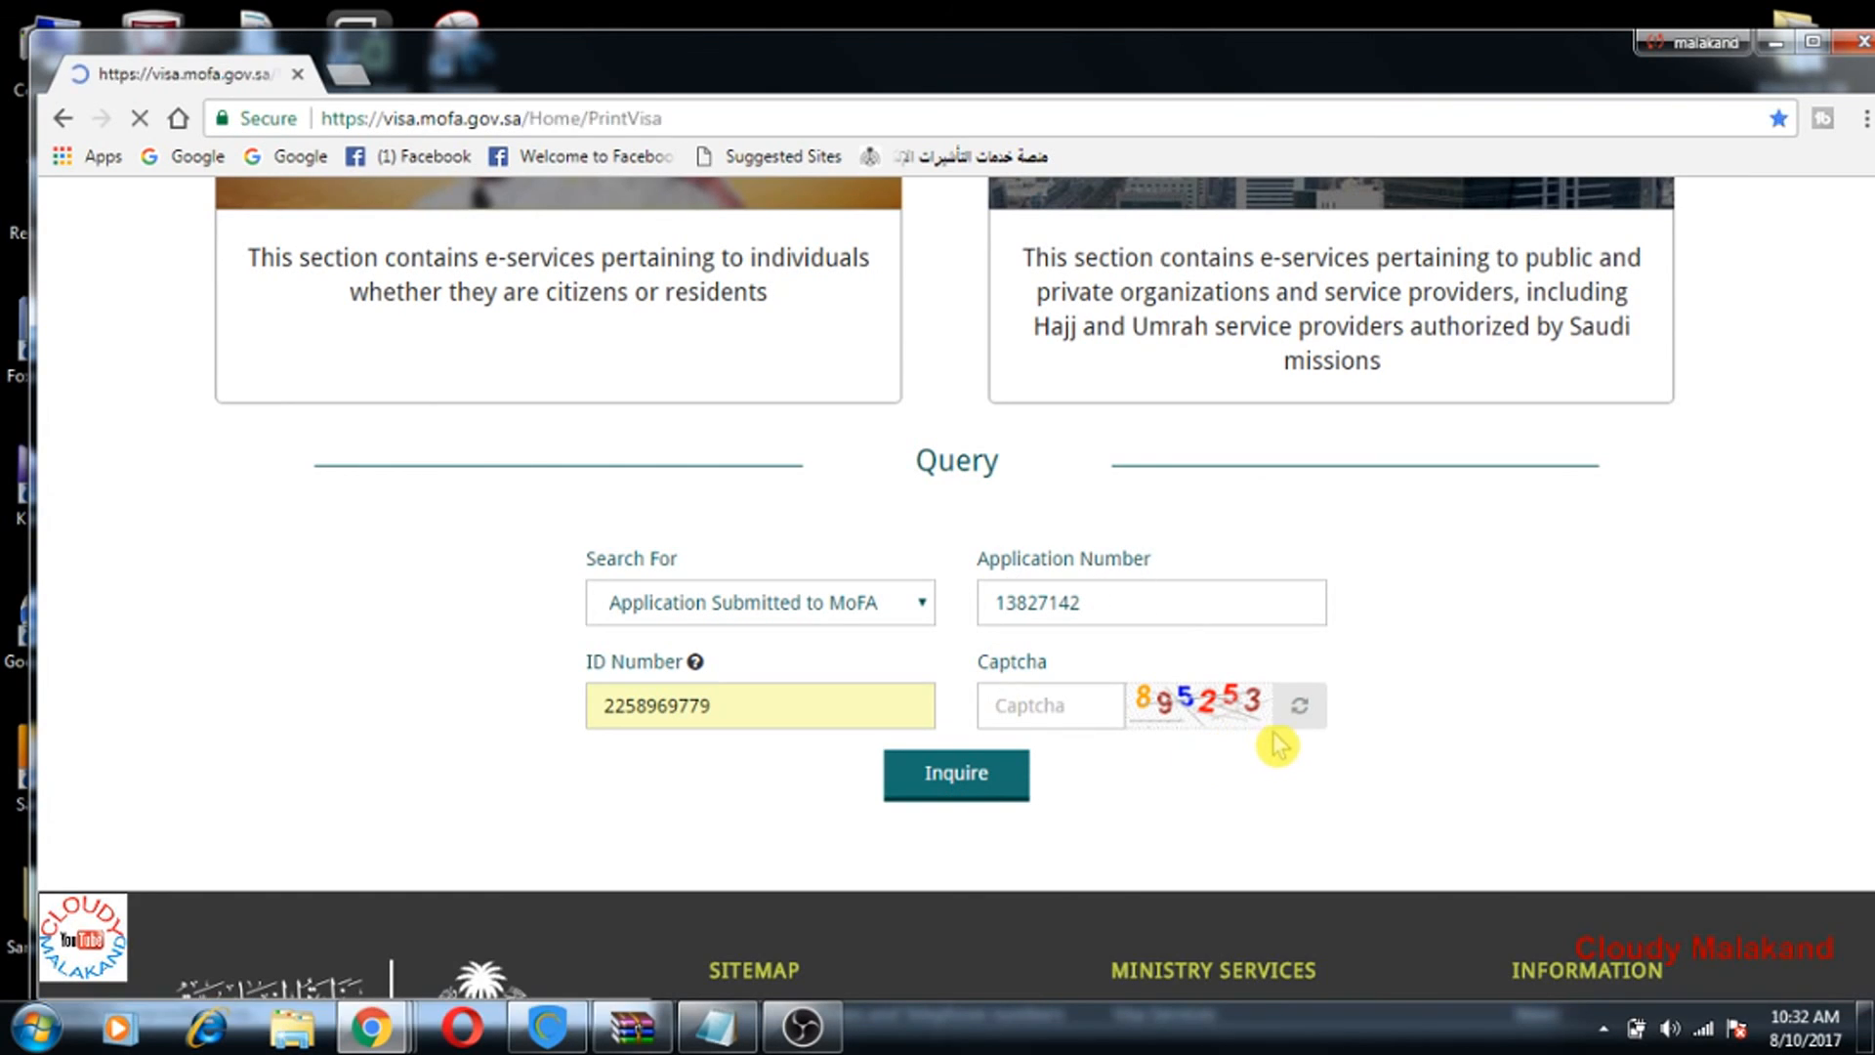
Step: Review the retrieved family visit record down to the Print button, then minimize Chrome
scroll(1279, 742, down, 7)
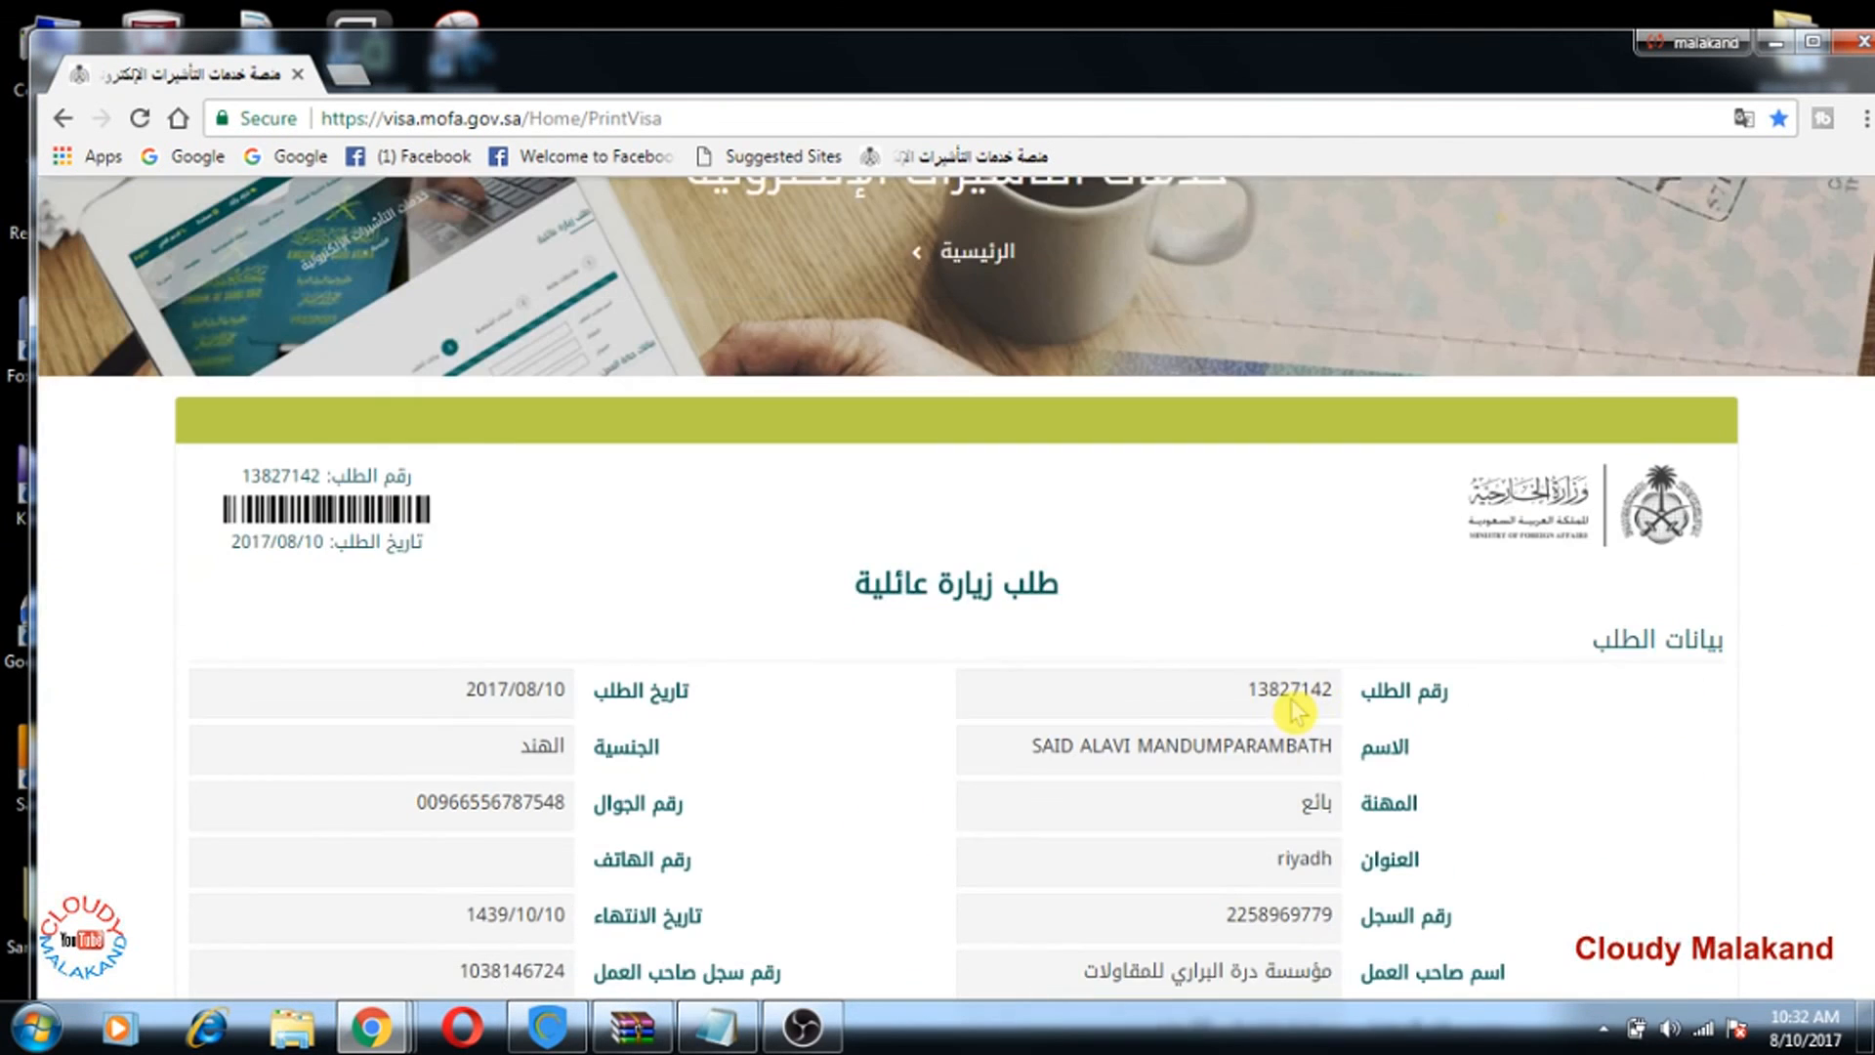
scroll(1294, 711, down, 4)
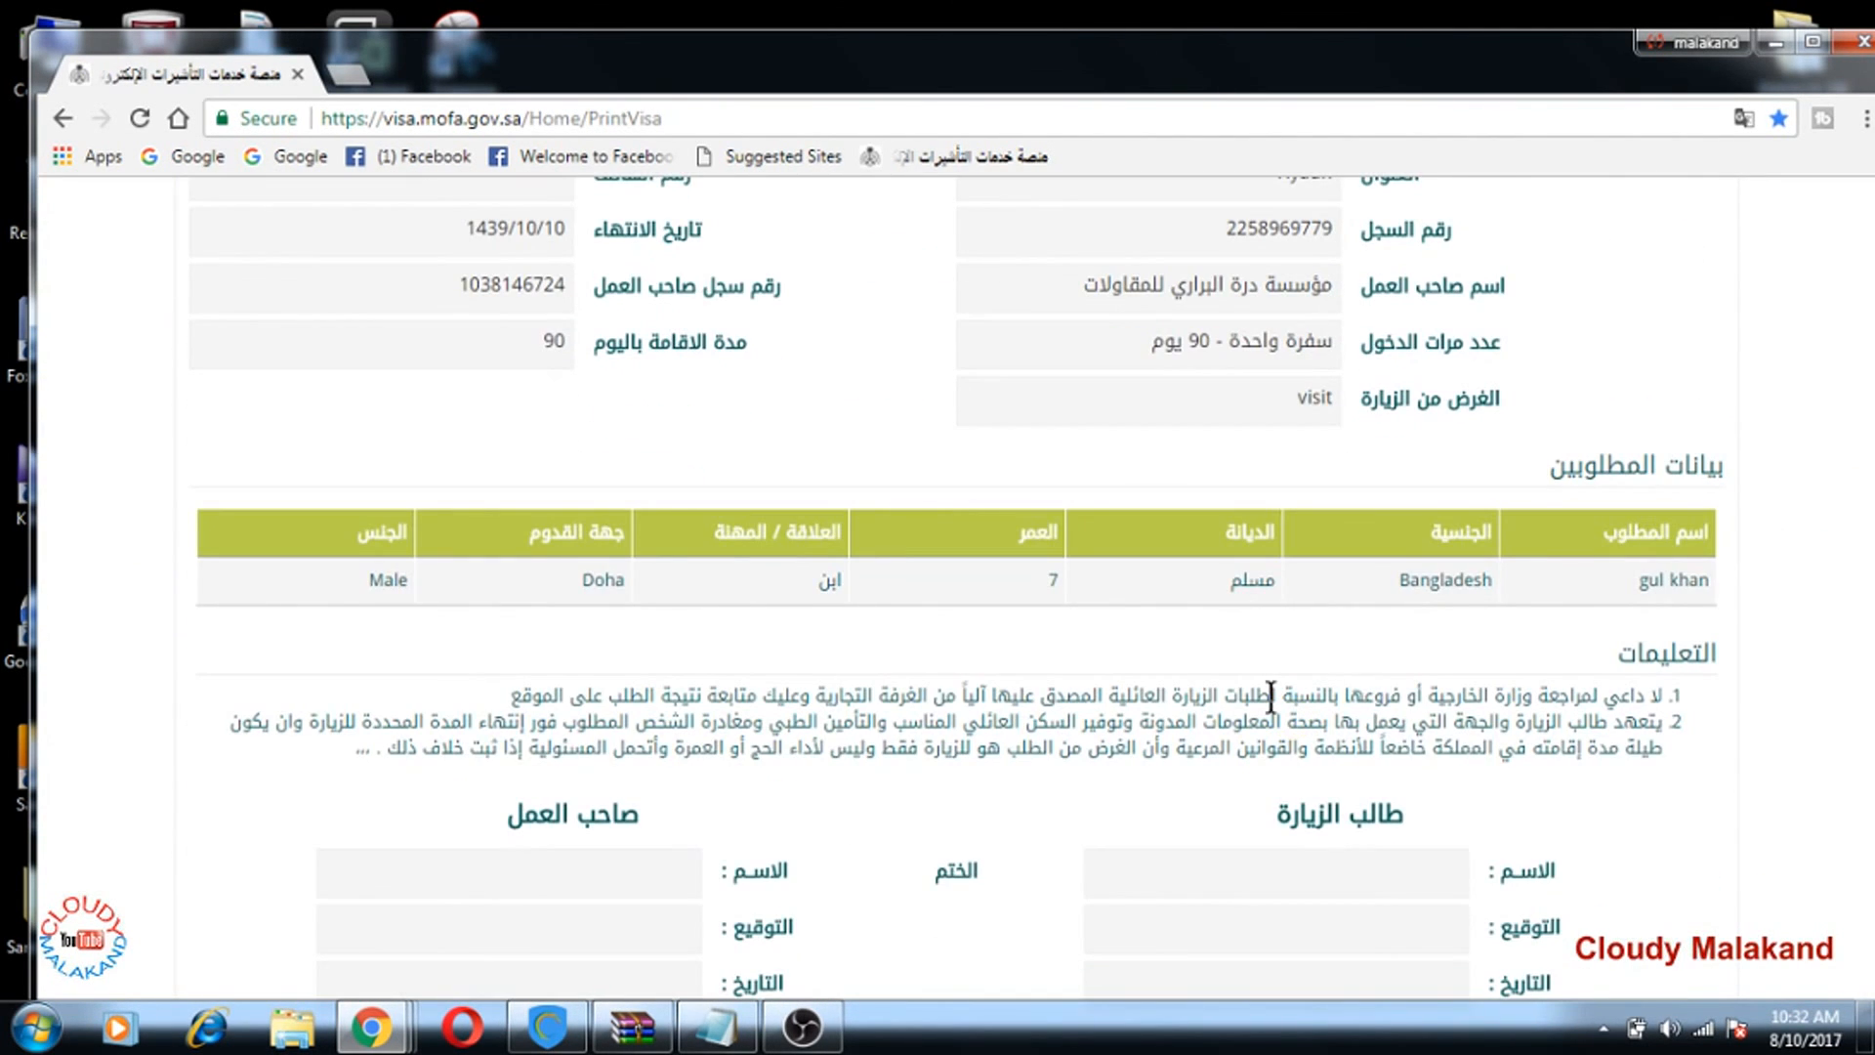
scroll(1279, 703, down, 4)
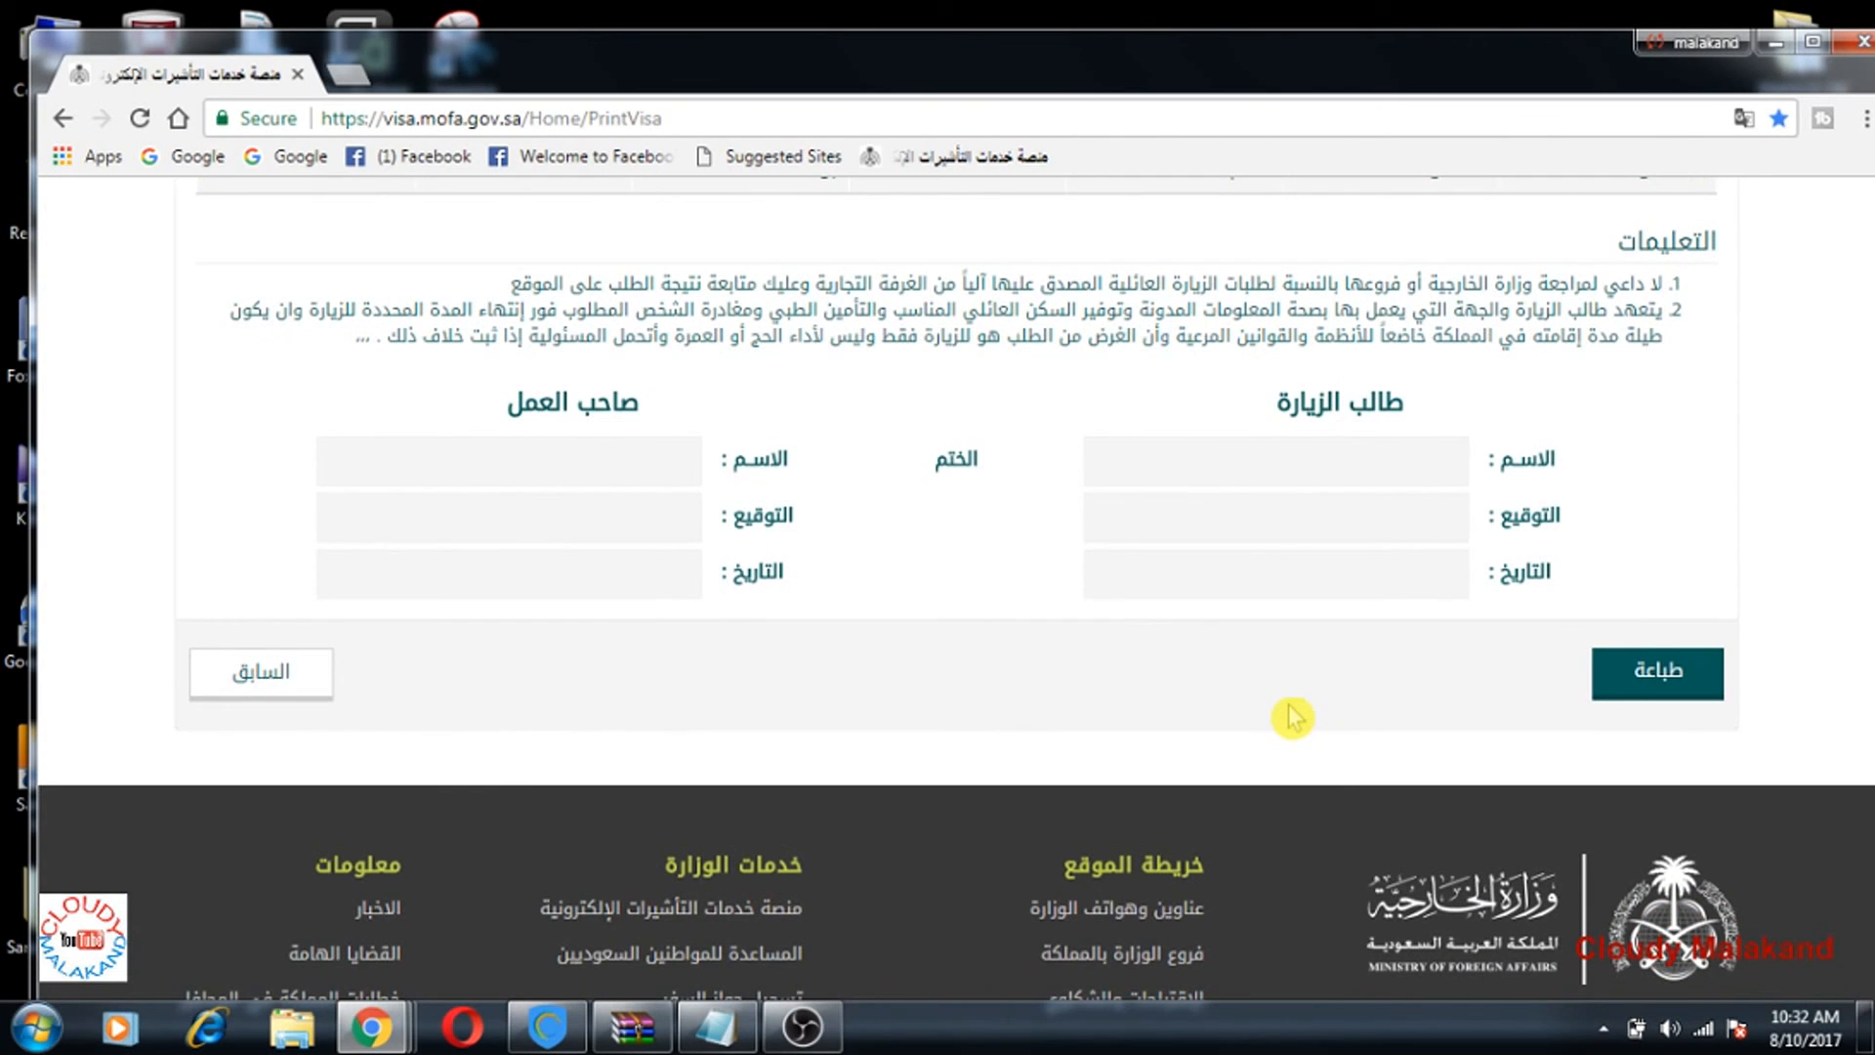
scroll(1291, 718, up, 15)
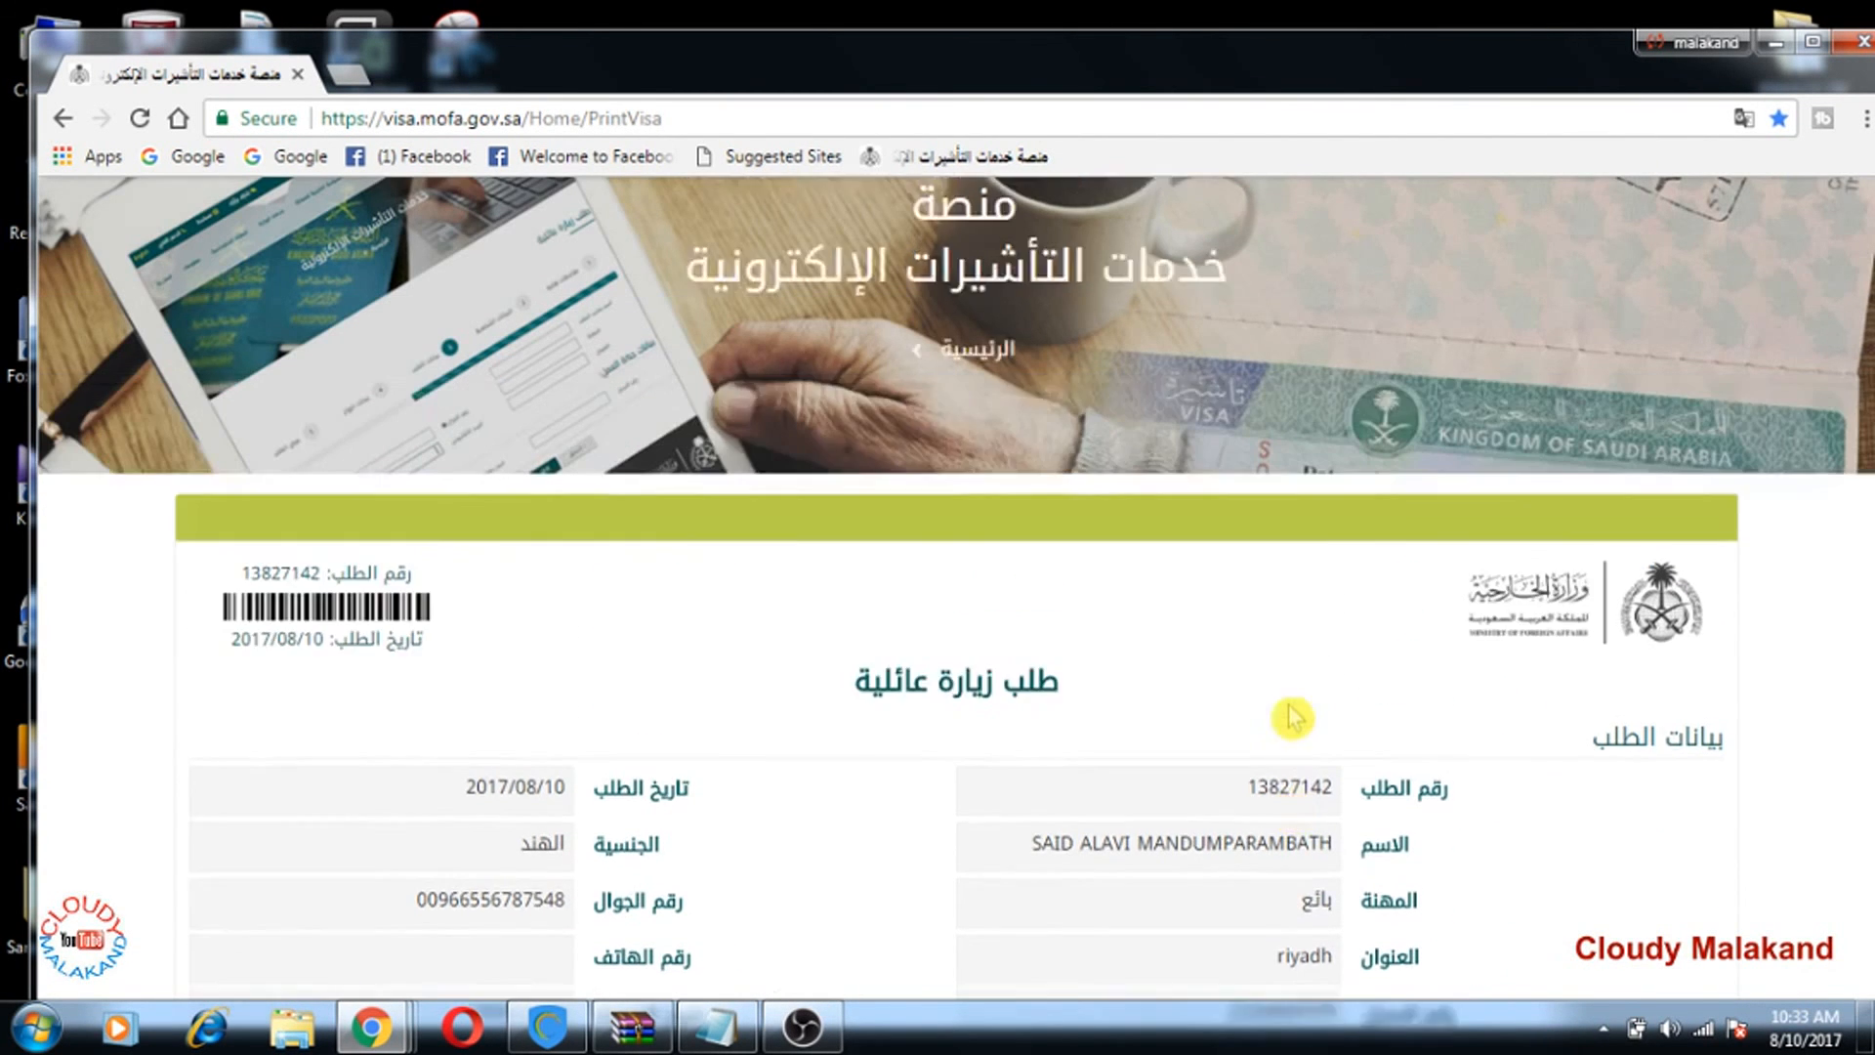
scroll(1292, 715, up, 3)
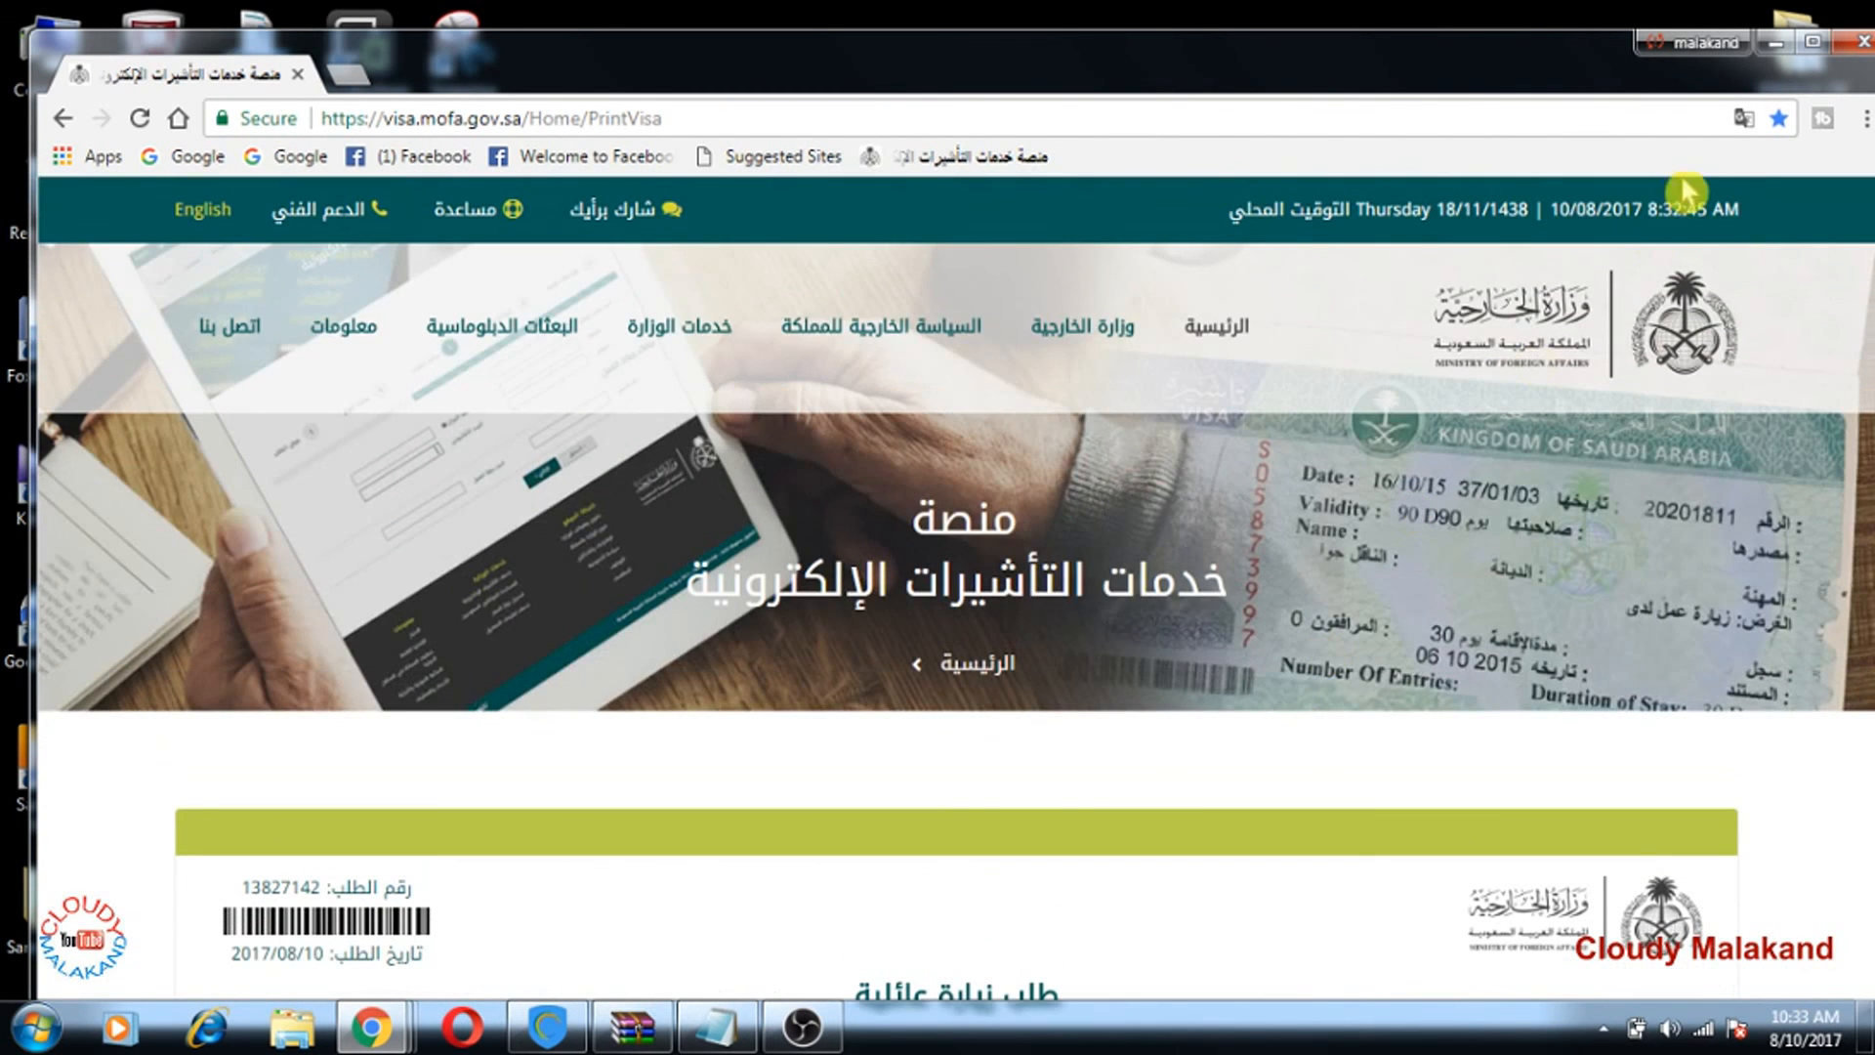
click(1787, 61)
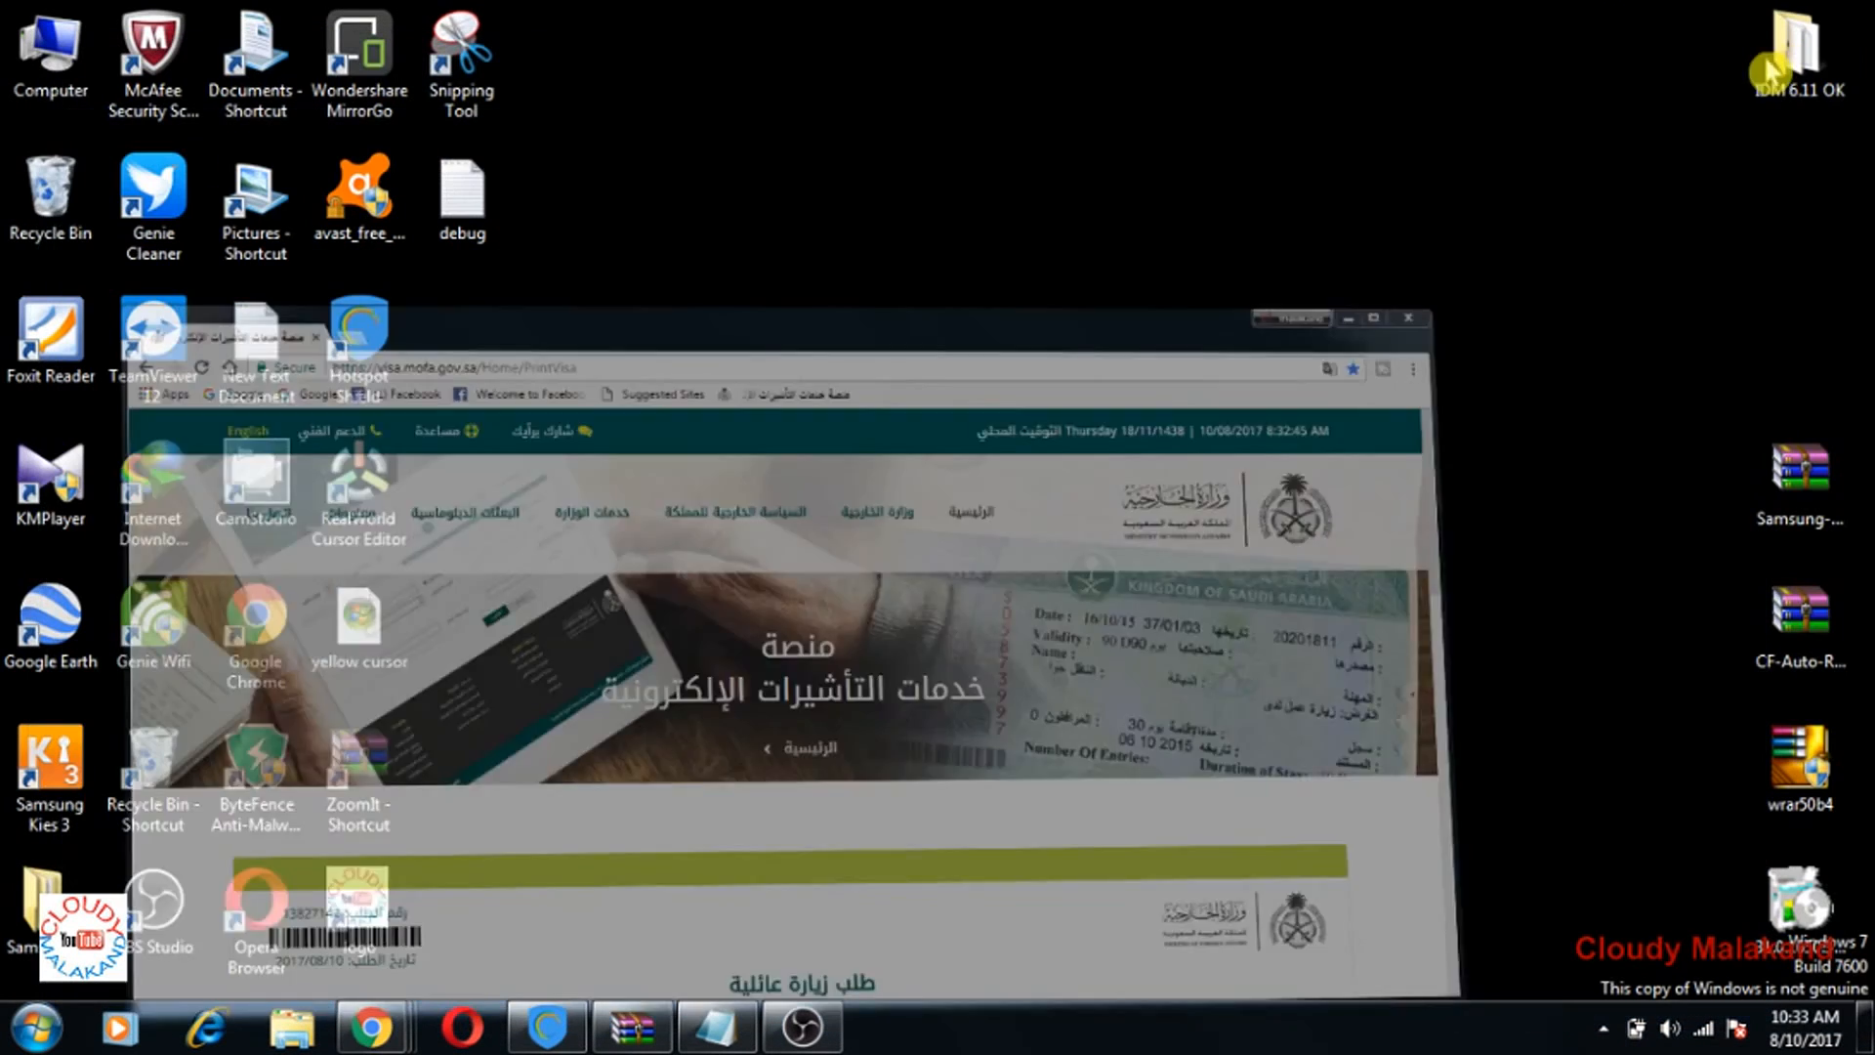